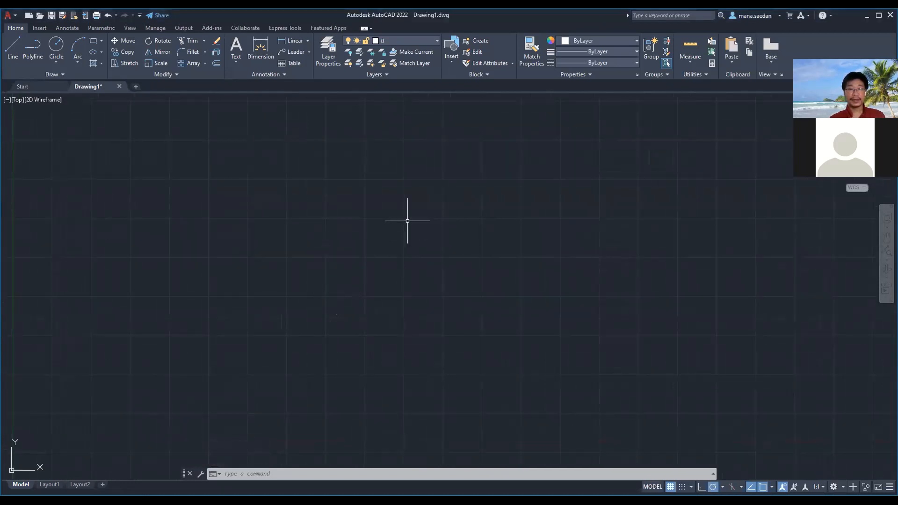
click(440, 221)
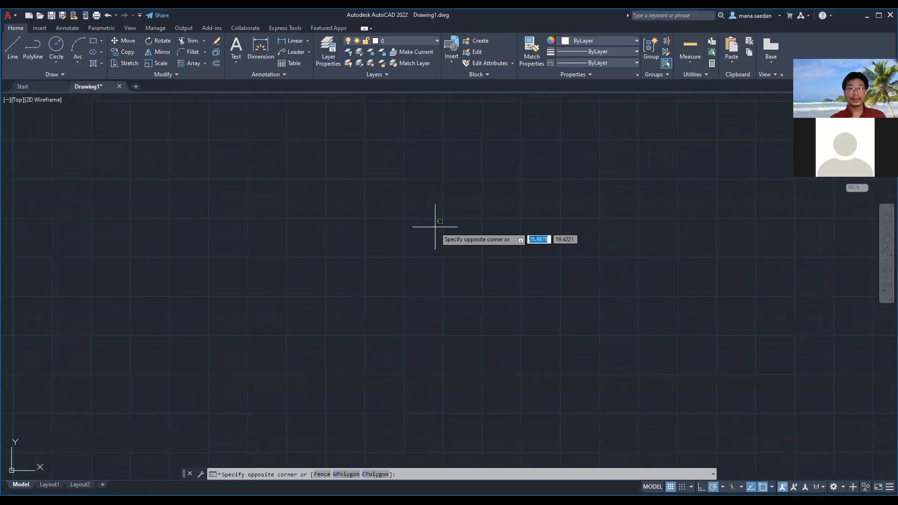
click(435, 227)
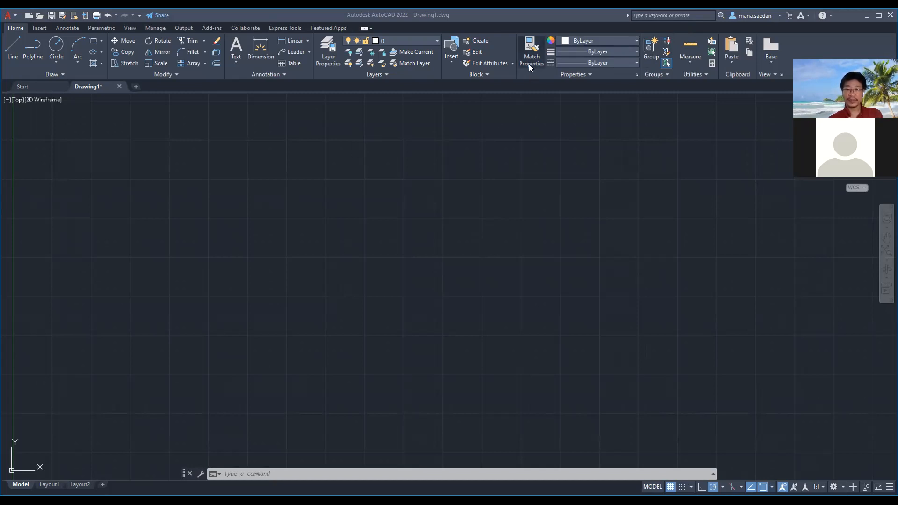
click(636, 41)
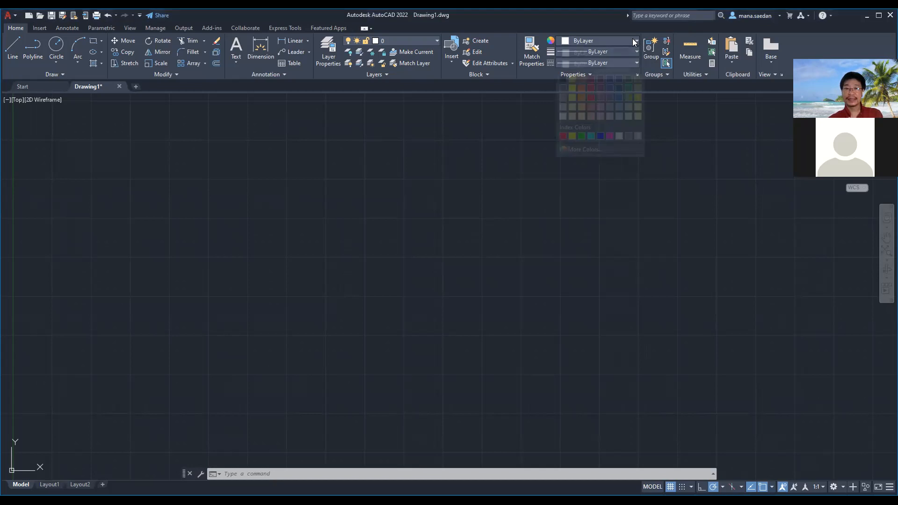
click(607, 40)
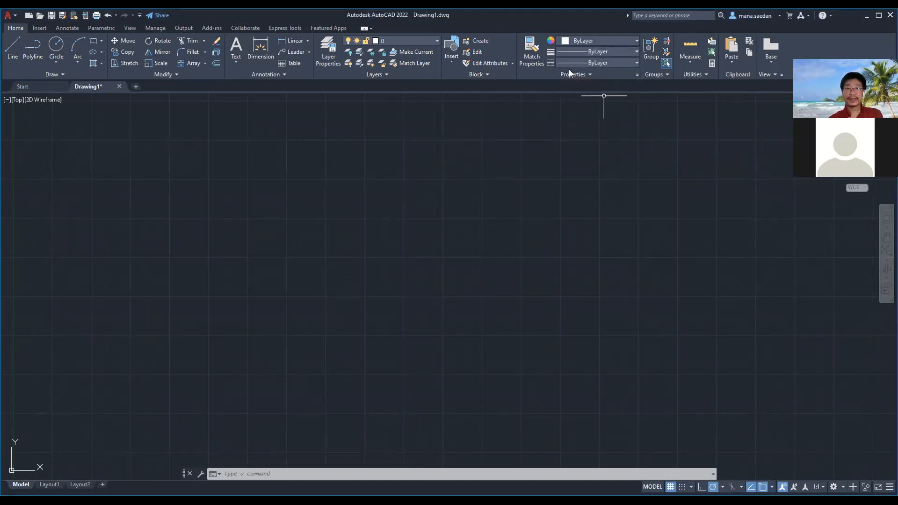
click(329, 46)
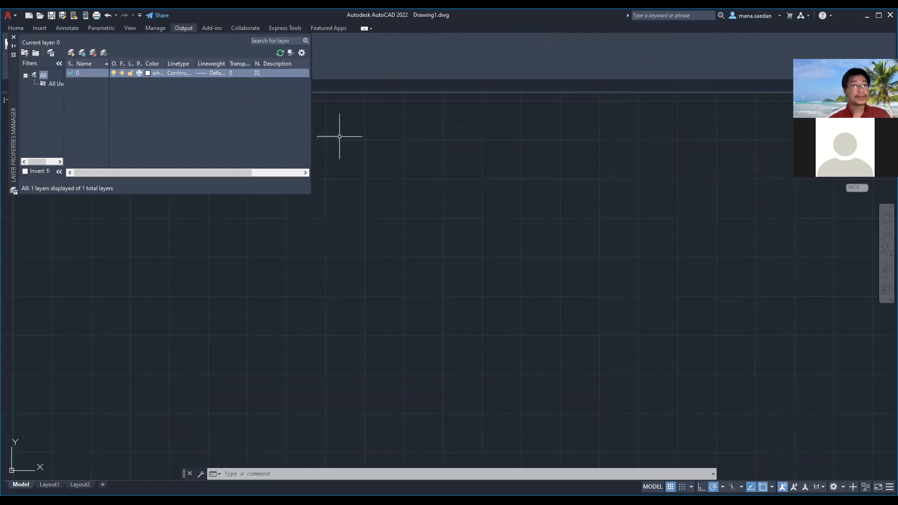
key(Escape)
key(Escape)
key(Escape)
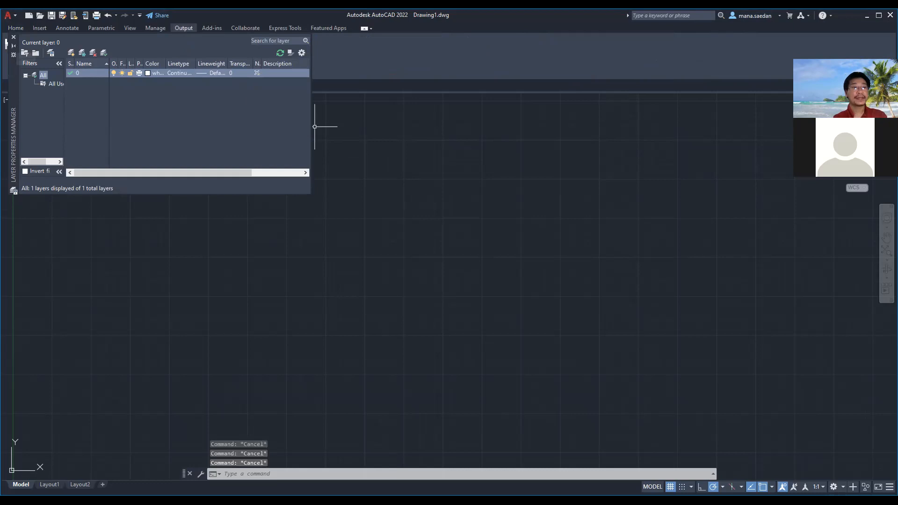
click(13, 38)
Hide the announcements on the Start page and return to Drawing1
click(29, 86)
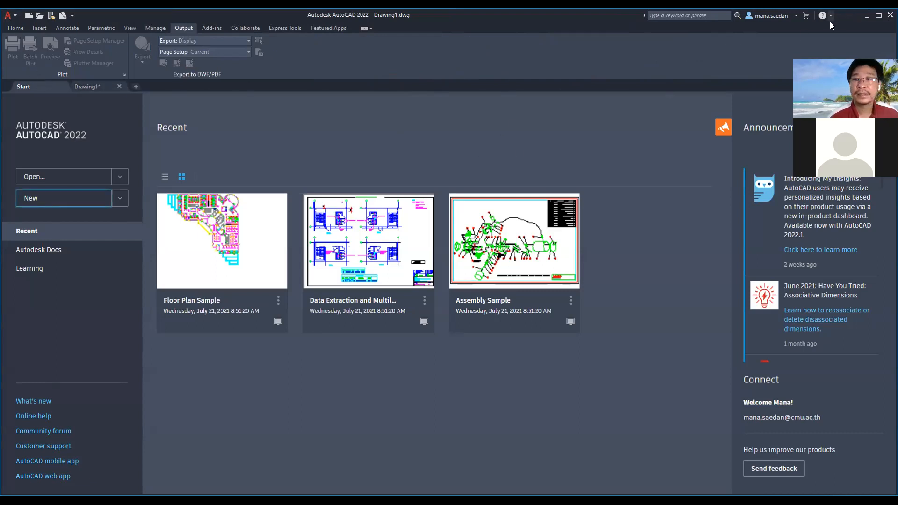
click(723, 127)
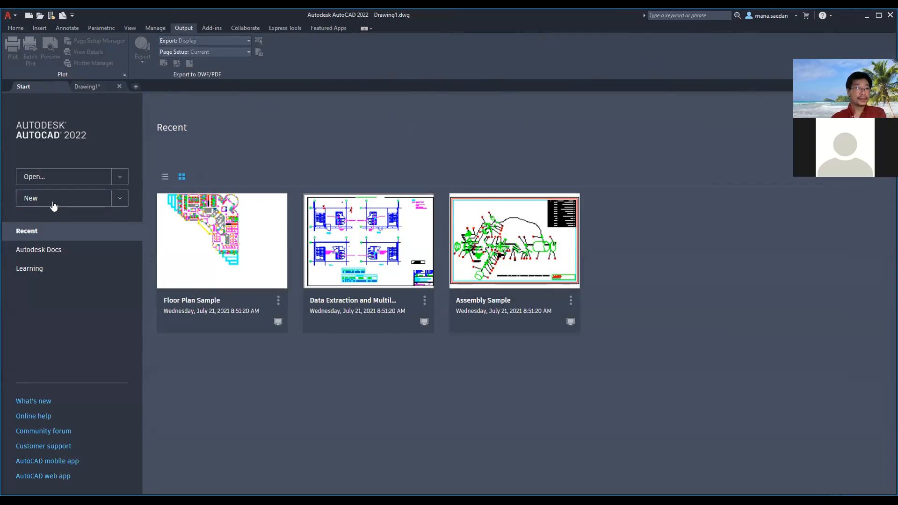
click(88, 87)
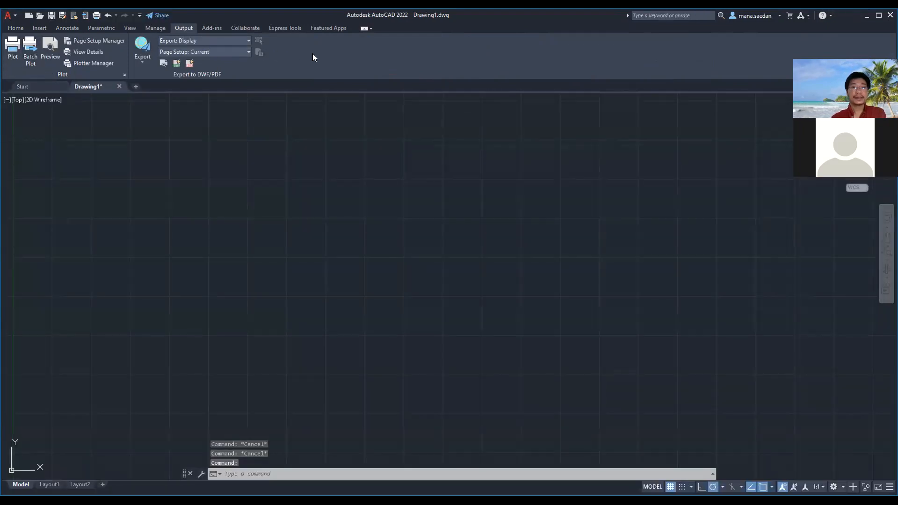
Minimize the ribbon to panel buttons and close the program
click(364, 28)
click(364, 29)
click(364, 29)
click(363, 30)
click(363, 30)
click(364, 30)
click(371, 28)
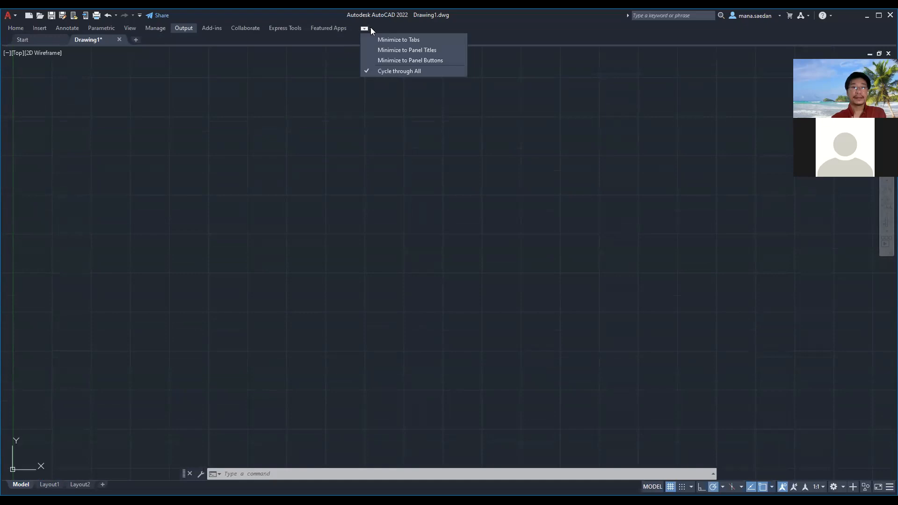
click(392, 61)
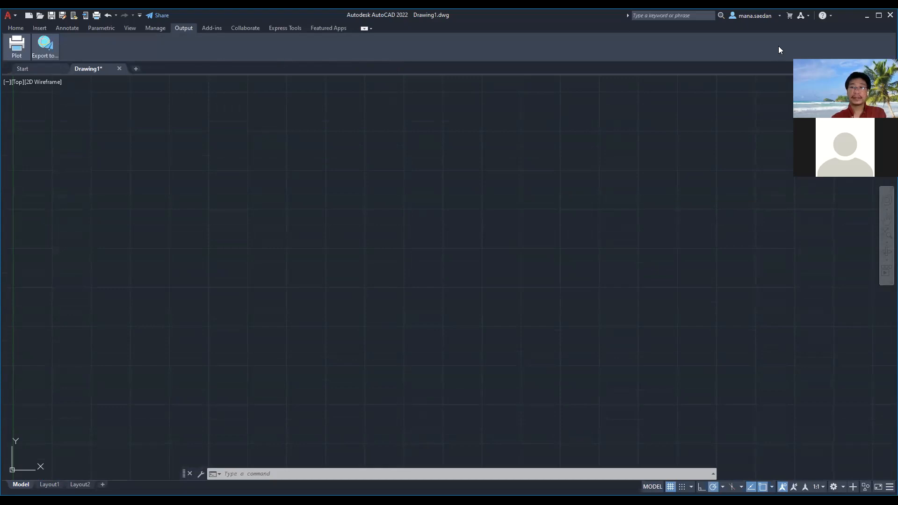
click(890, 15)
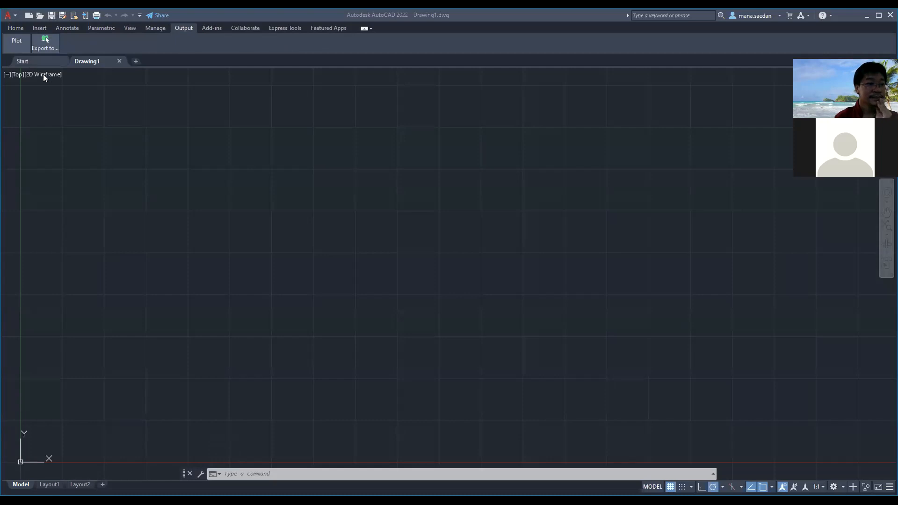
Create a new drawing from the Start page and restore the full ribbon display
click(35, 63)
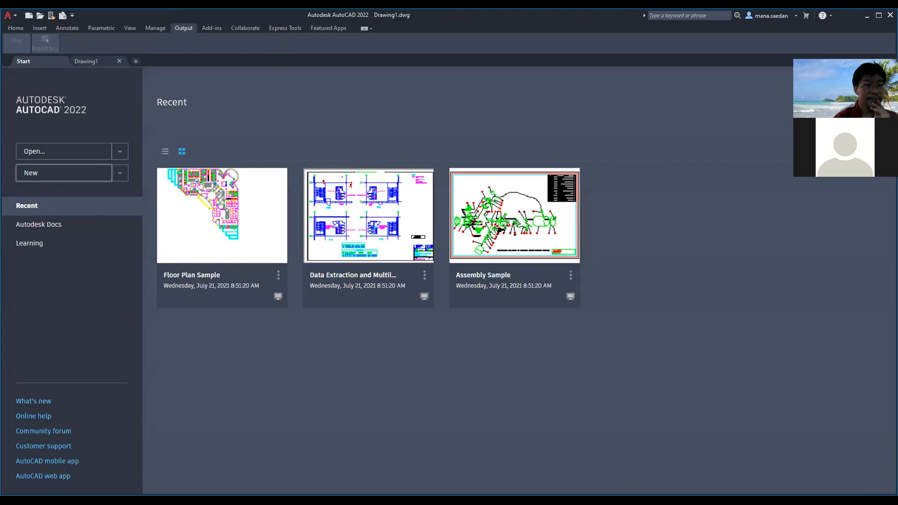
click(64, 173)
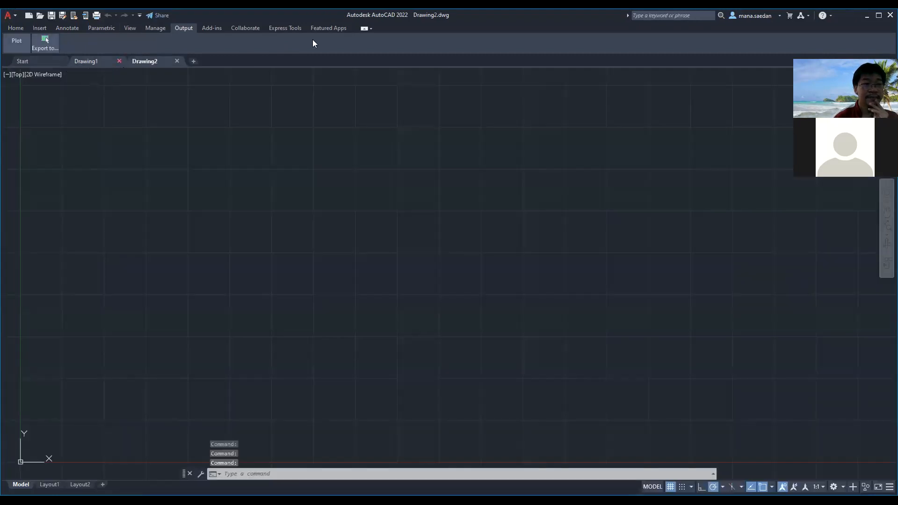
click(365, 29)
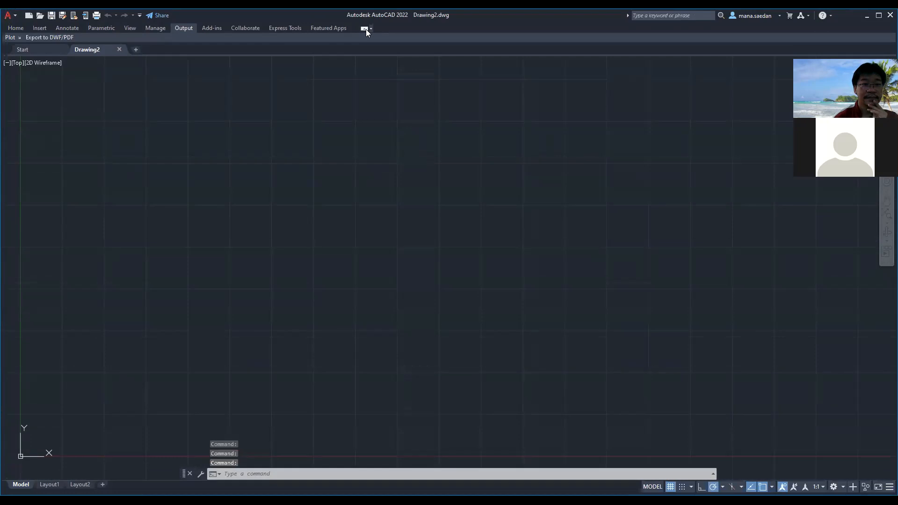
click(365, 29)
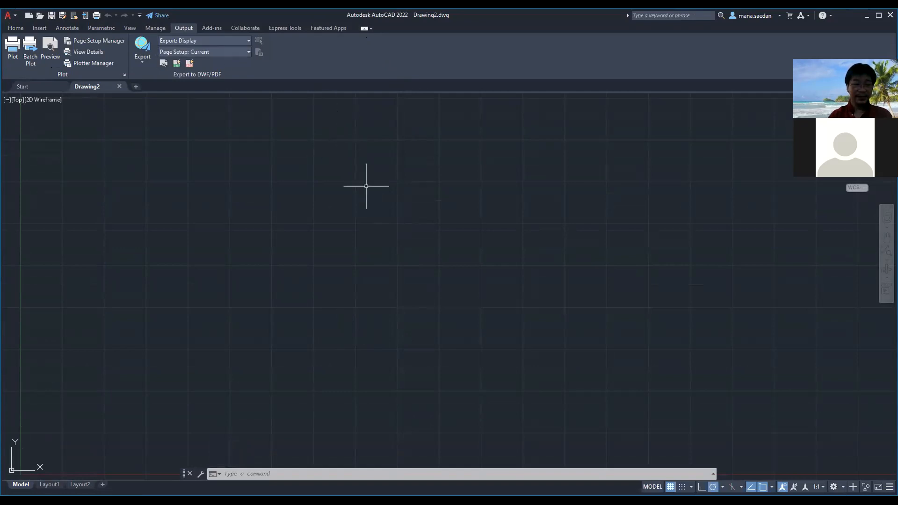
Open the layer manager, move it over the middle of the drawing, and create a new layer named Guide Line
text(LAYER)
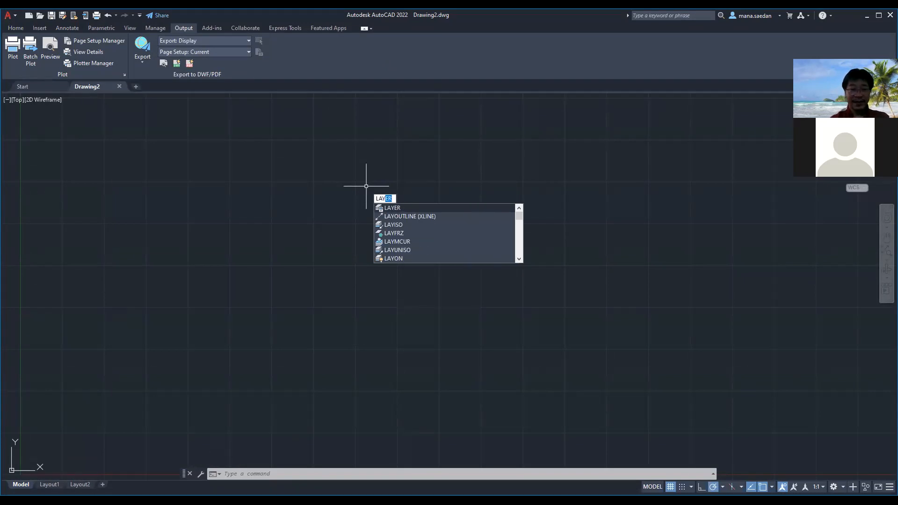
key(Return)
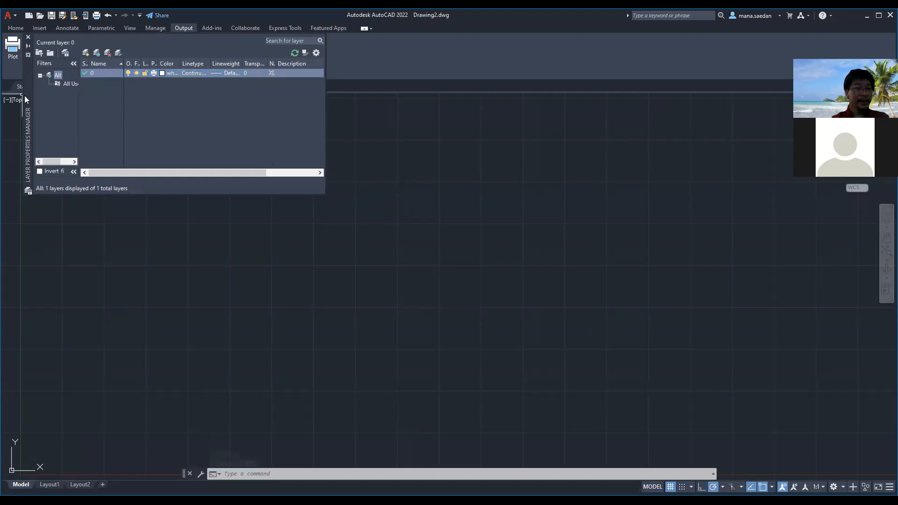
drag(25, 95, 318, 176)
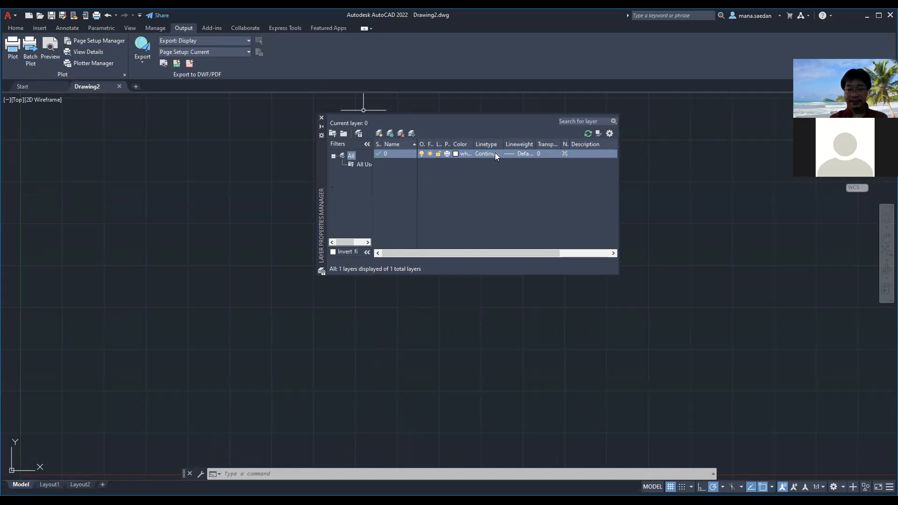
click(382, 136)
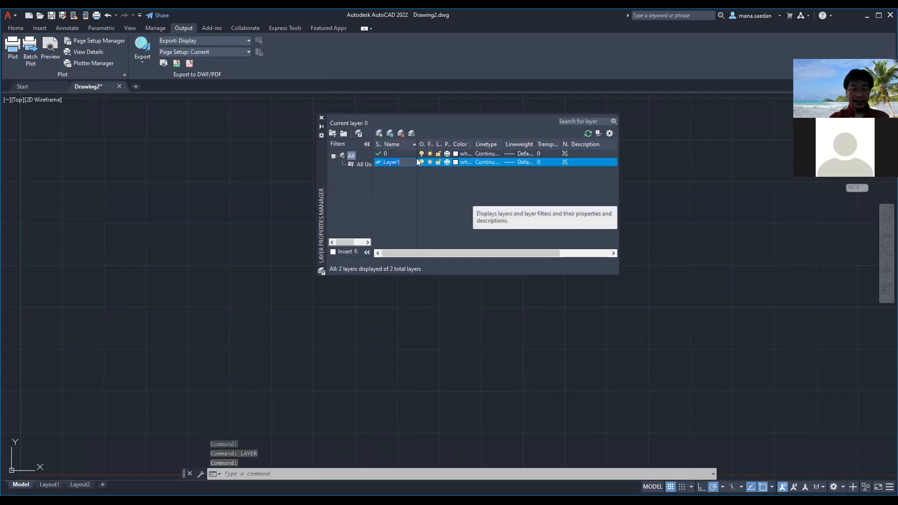
text(Gui)
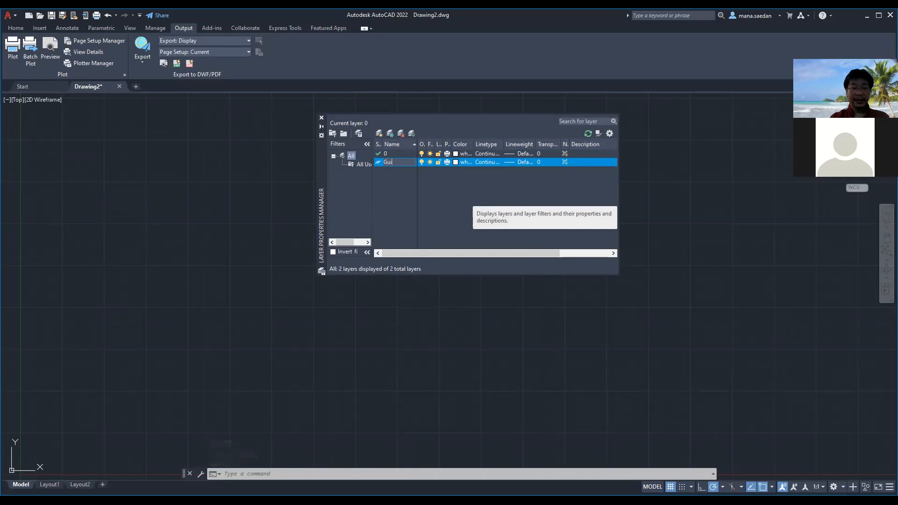
text(de Line)
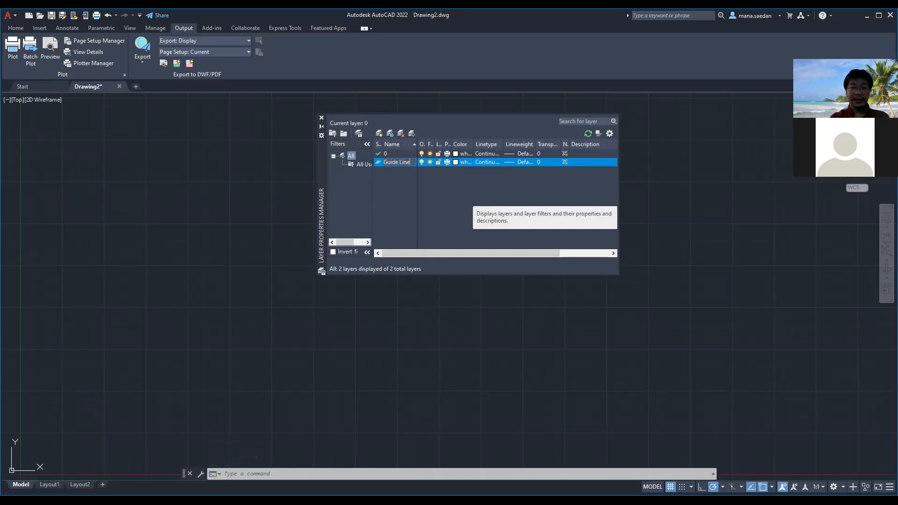
key(Return)
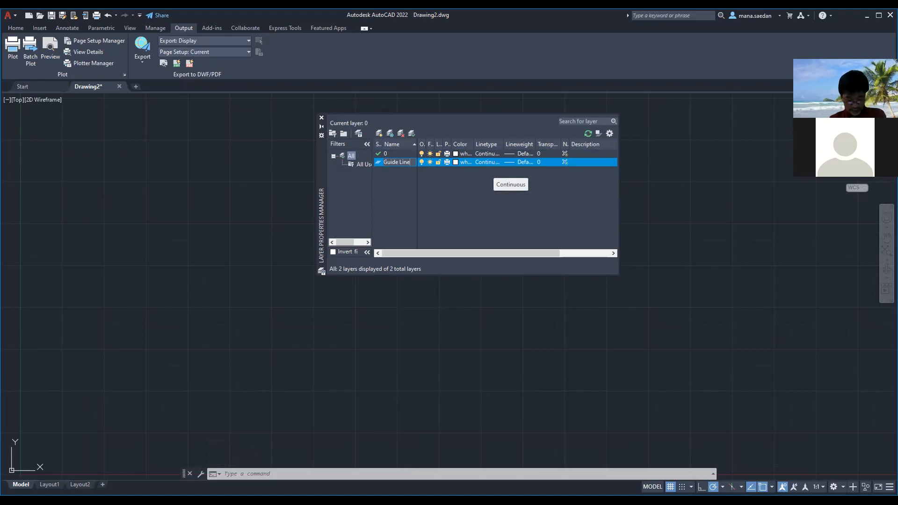
key(Return)
Load the CENTER linetype from acad.lin and assign it to the Guide Line layer
click(509, 160)
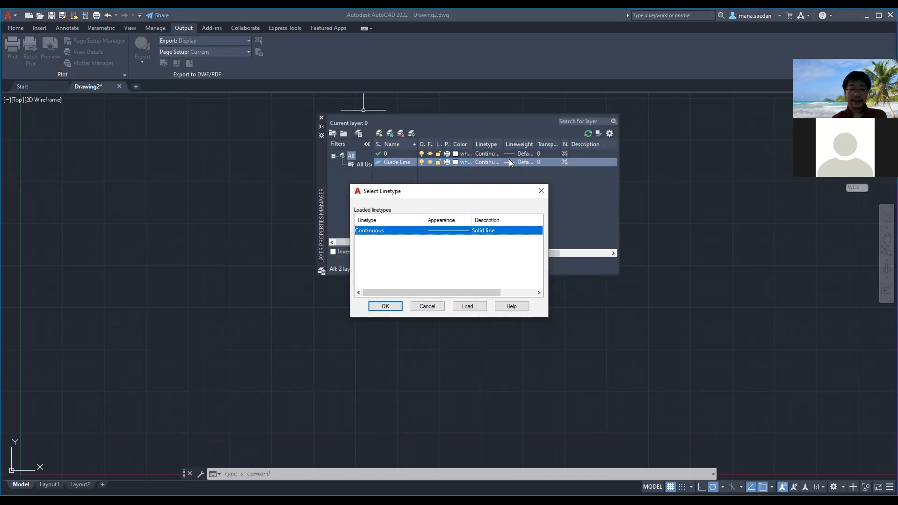
click(470, 306)
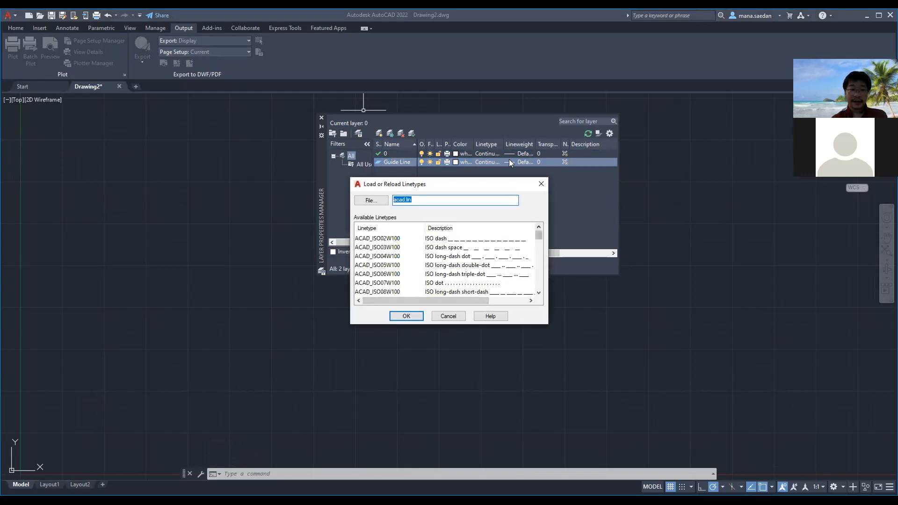
click(406, 316)
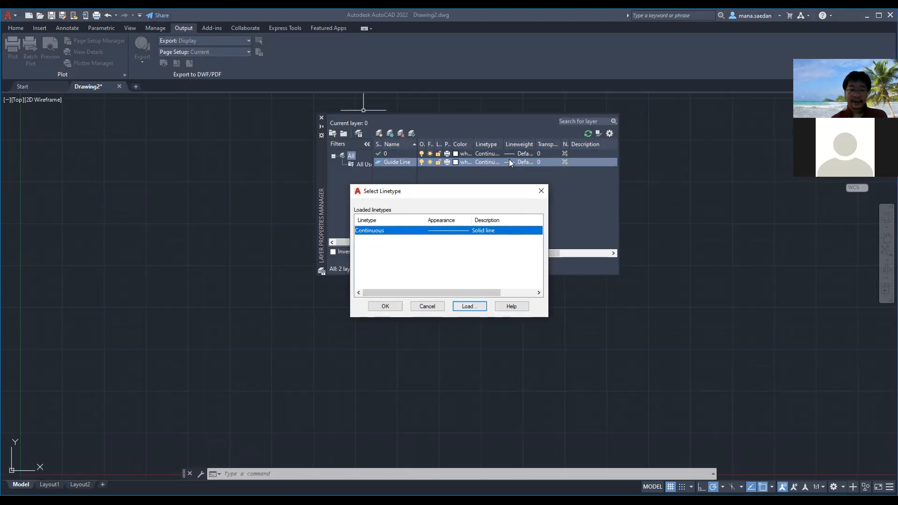
click(469, 306)
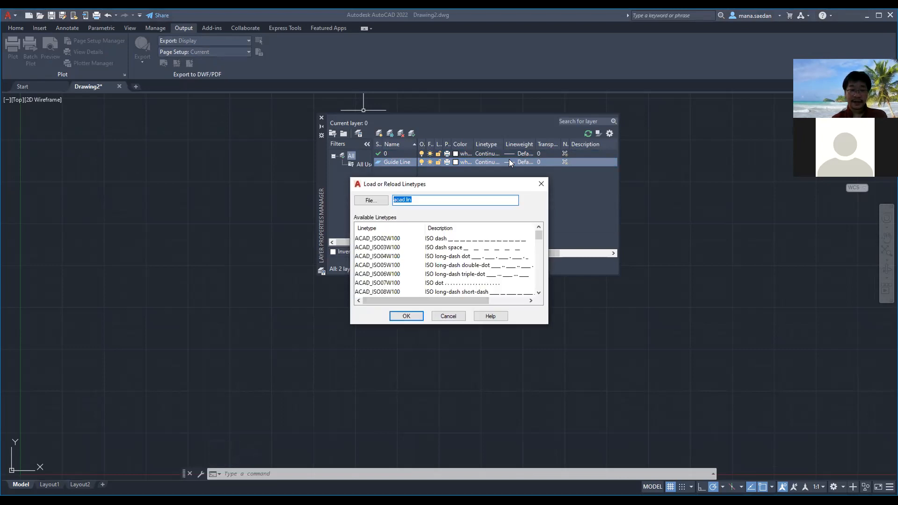
mouse_move(539, 235)
mouse_down()
mouse_move(539, 272)
mouse_move(539, 258)
mouse_up()
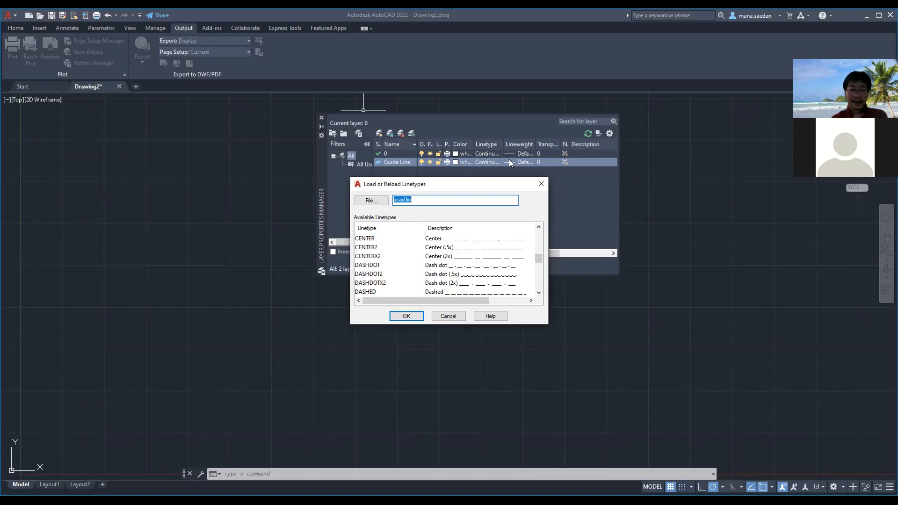
click(365, 239)
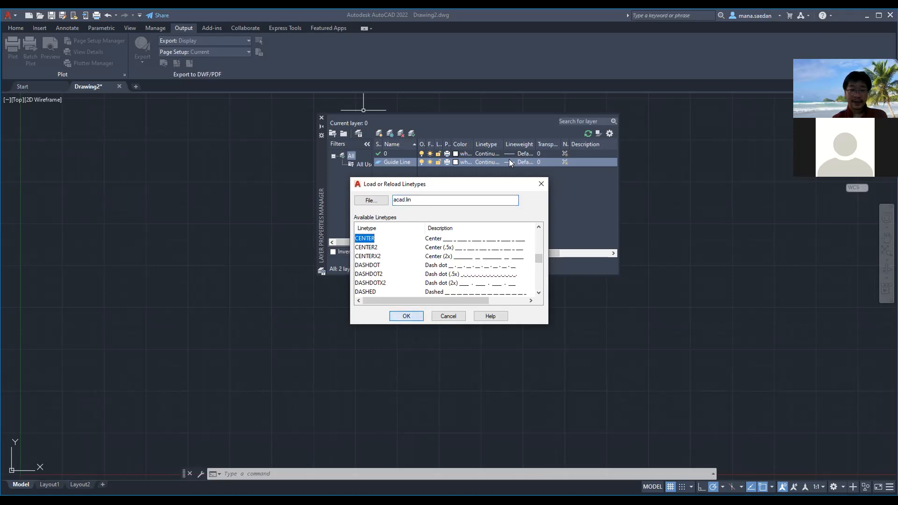
click(406, 316)
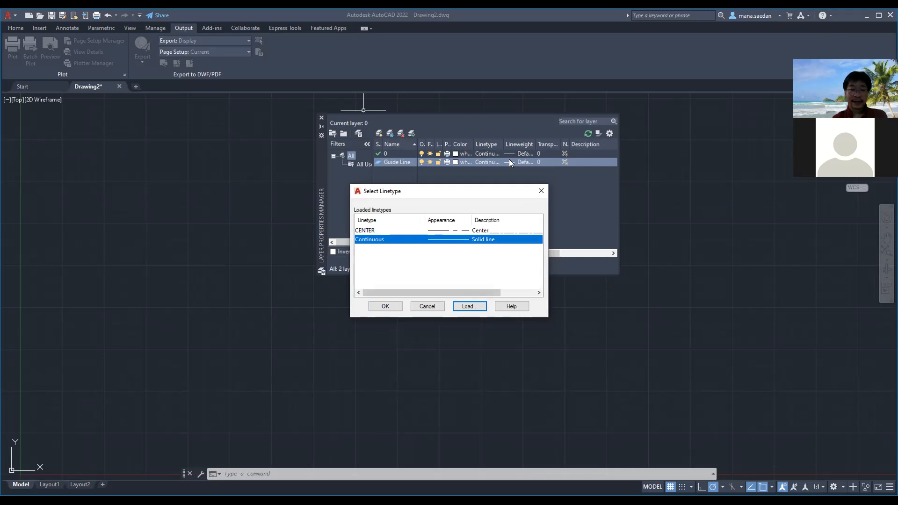
click(375, 231)
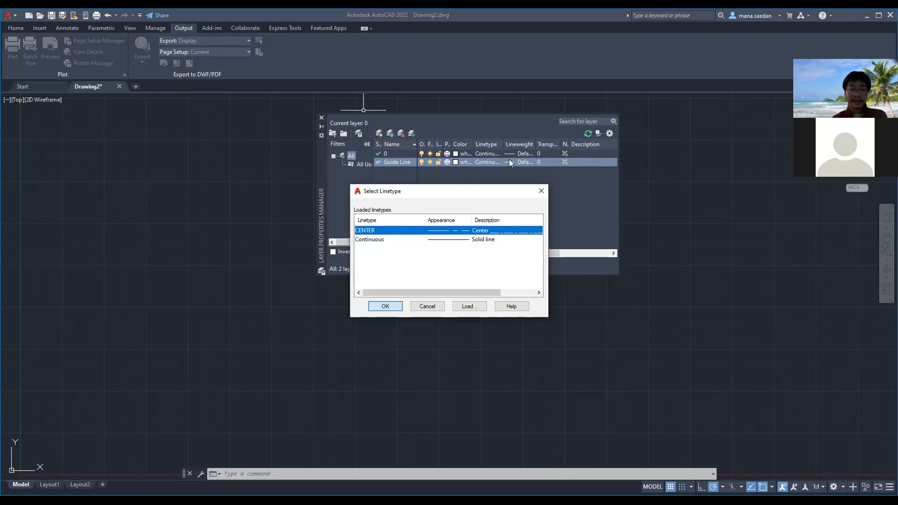
click(385, 306)
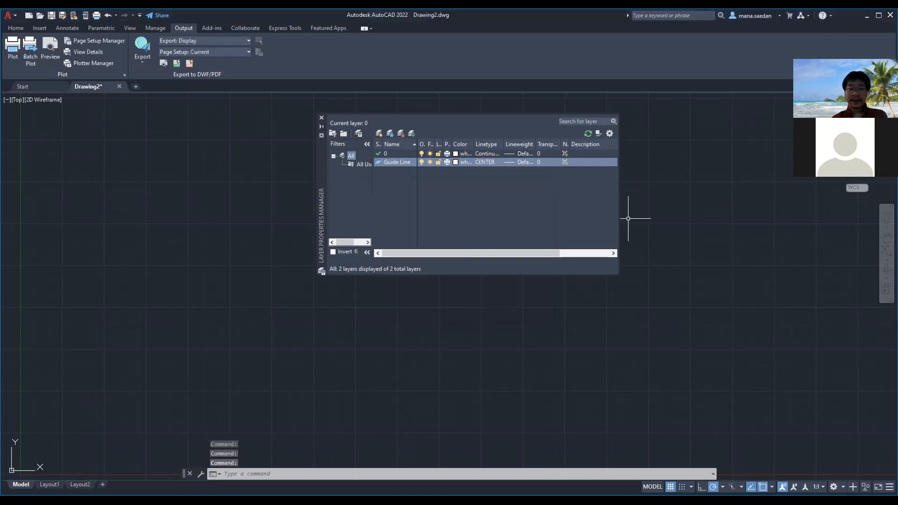
Set the Guide Line layer's color to index color 10
click(456, 162)
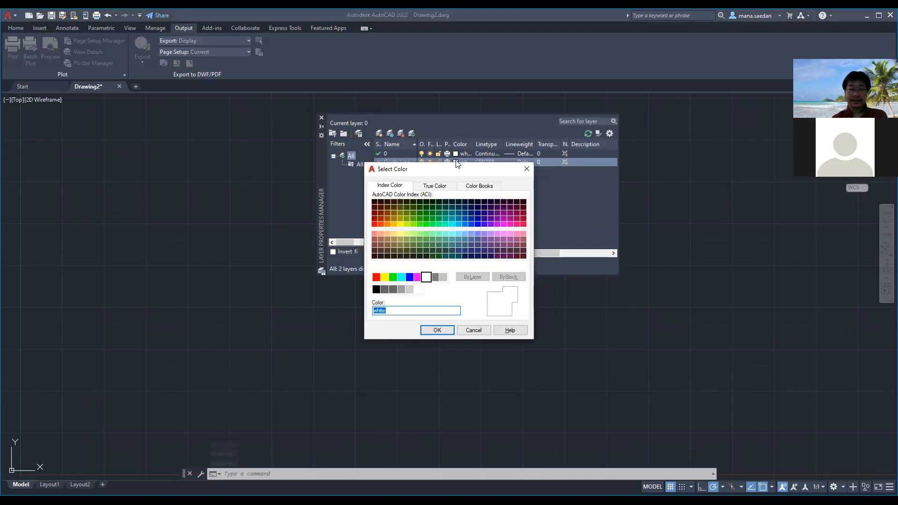
text(10)
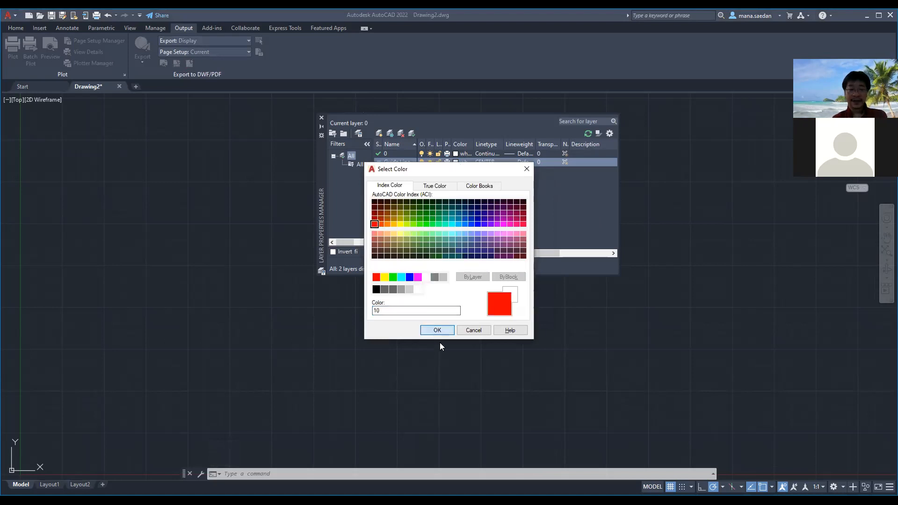
key(Return)
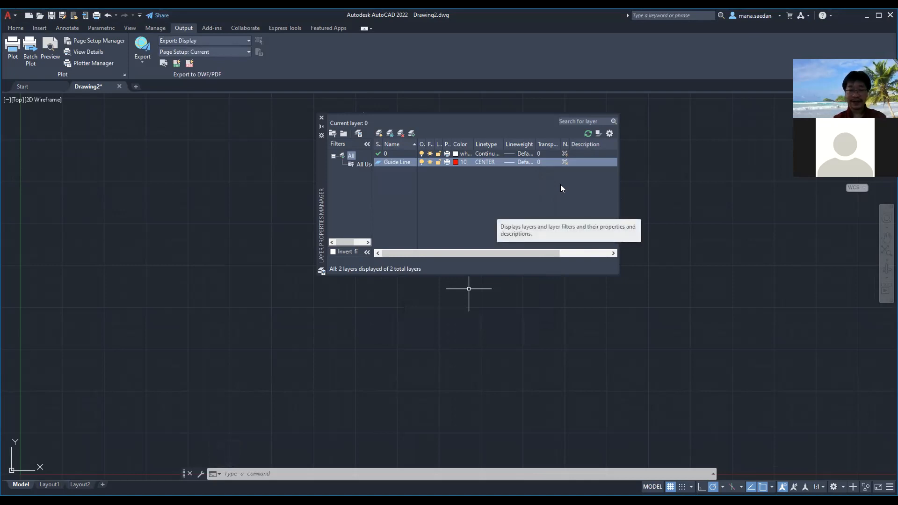
Close the layer manager and display the annotation tools on the ribbon
click(321, 119)
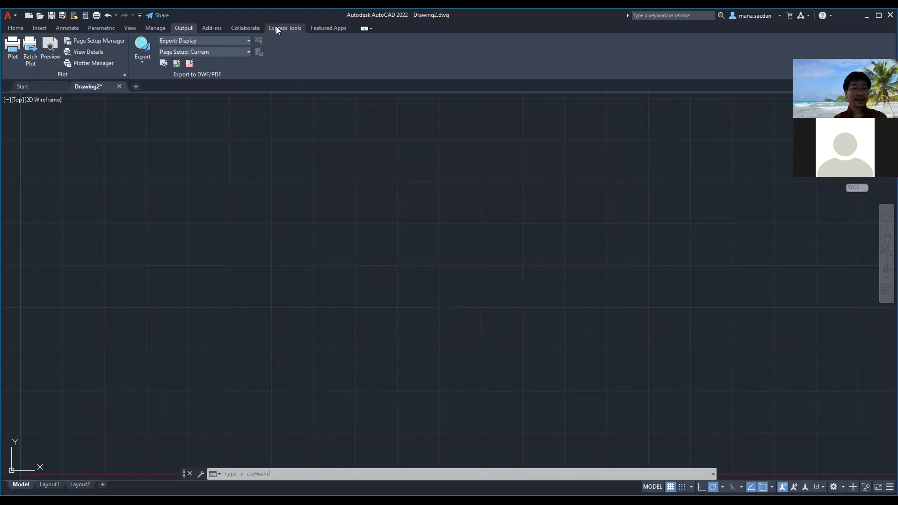
click(131, 28)
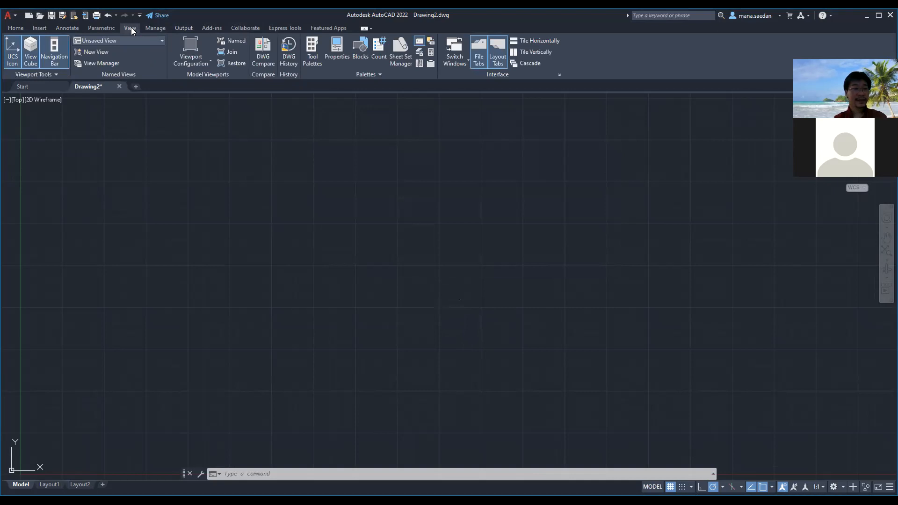
click(97, 29)
click(69, 29)
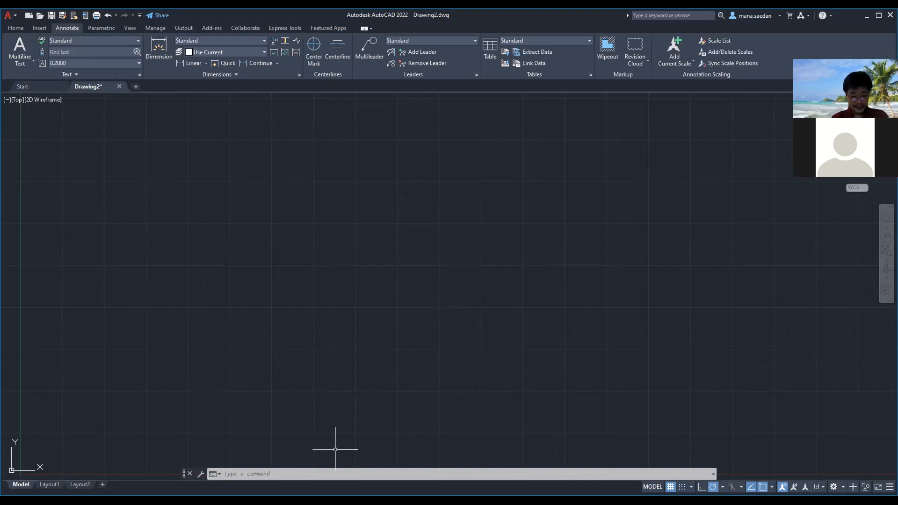
Run the RIBBON command to turn on the ribbon display
key(alt+Tab)
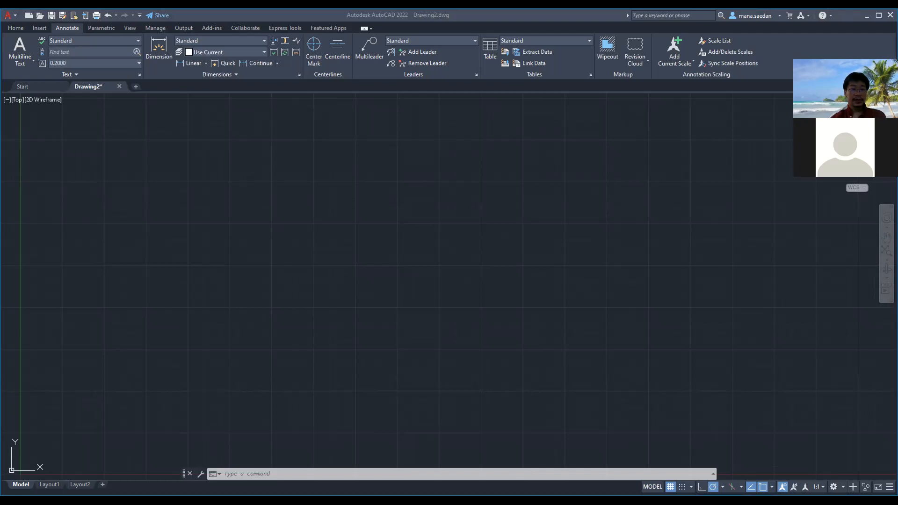
click(309, 475)
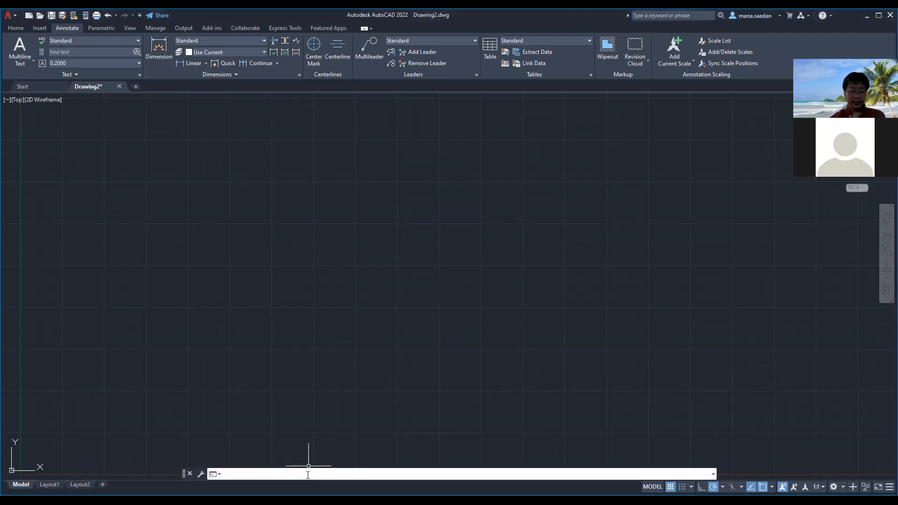
text(r)
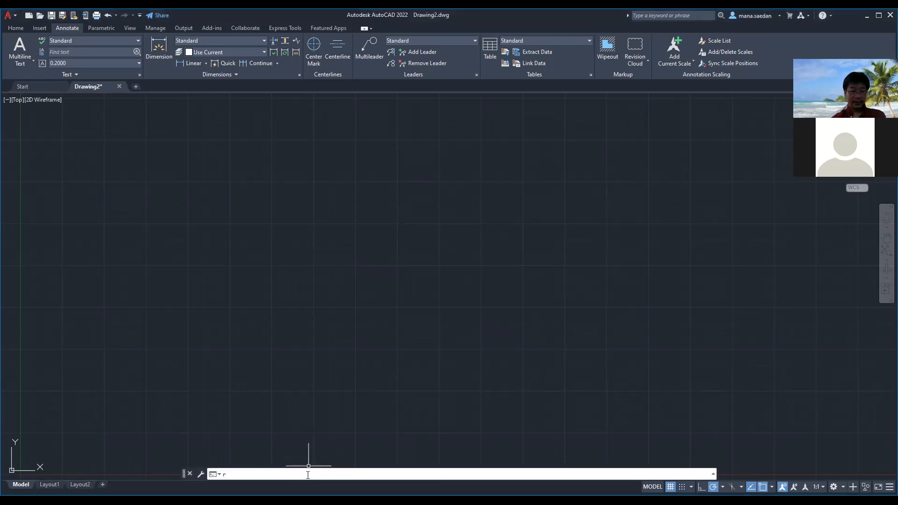
text(ibbon)
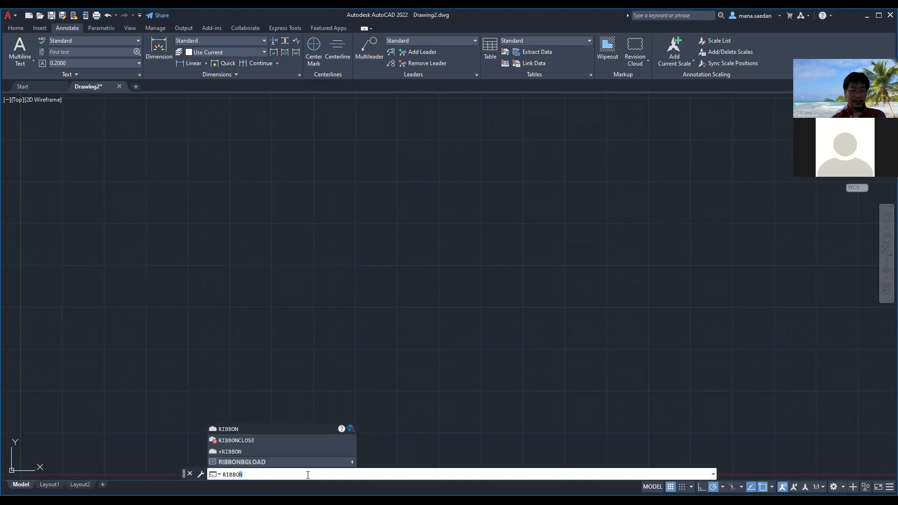
key(Return)
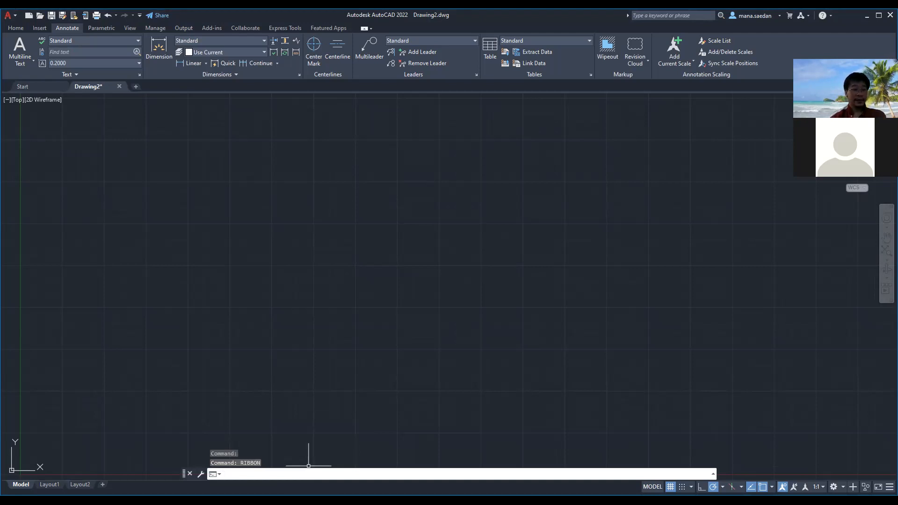
Hide the ribbon with the RIBBONCLOSE command and restore it with the RIBBON command
text(RIBBON)
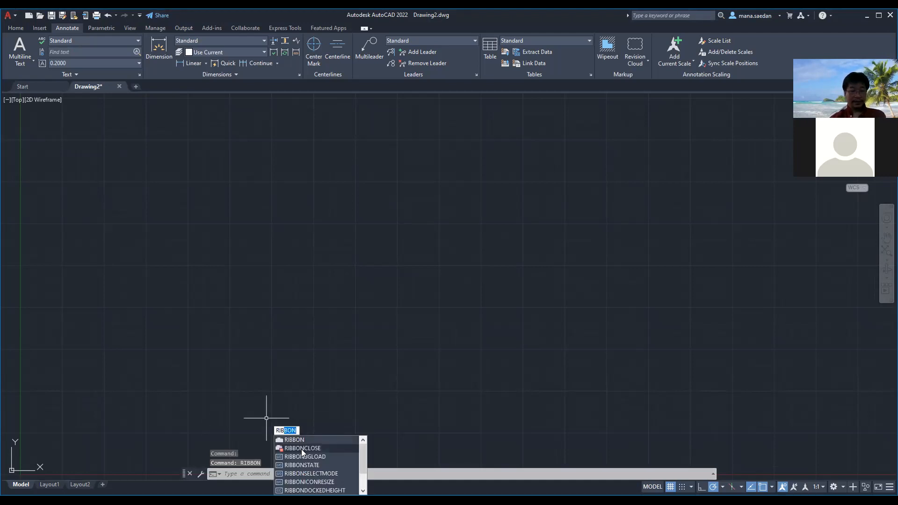
click(302, 448)
text(rib)
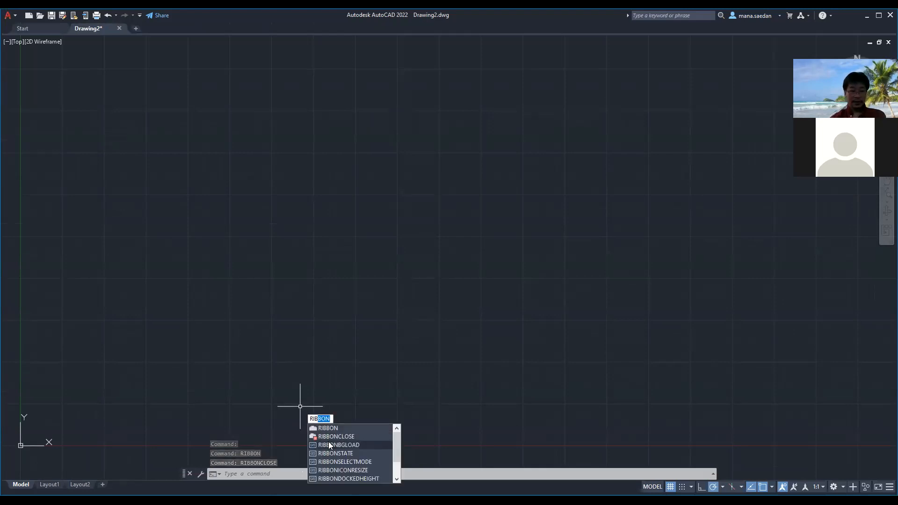
key(Return)
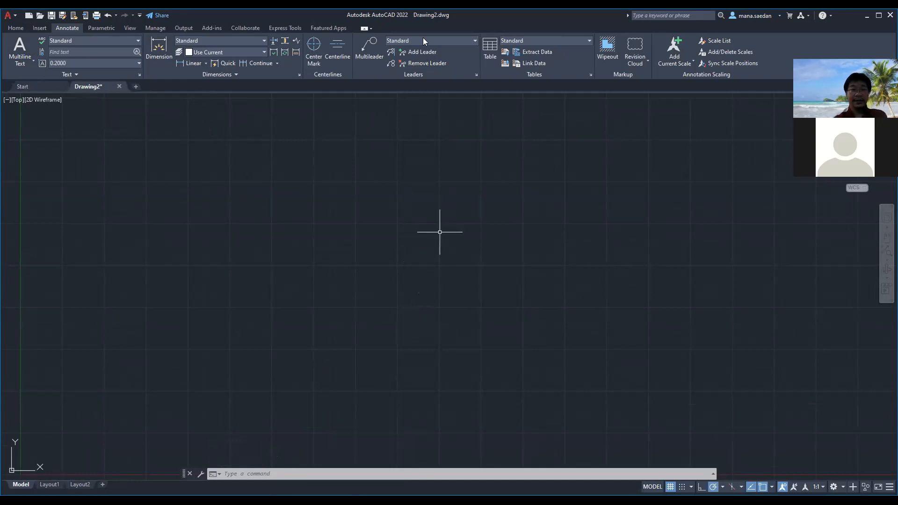
Set the dimension layer override to Guide Line
click(250, 52)
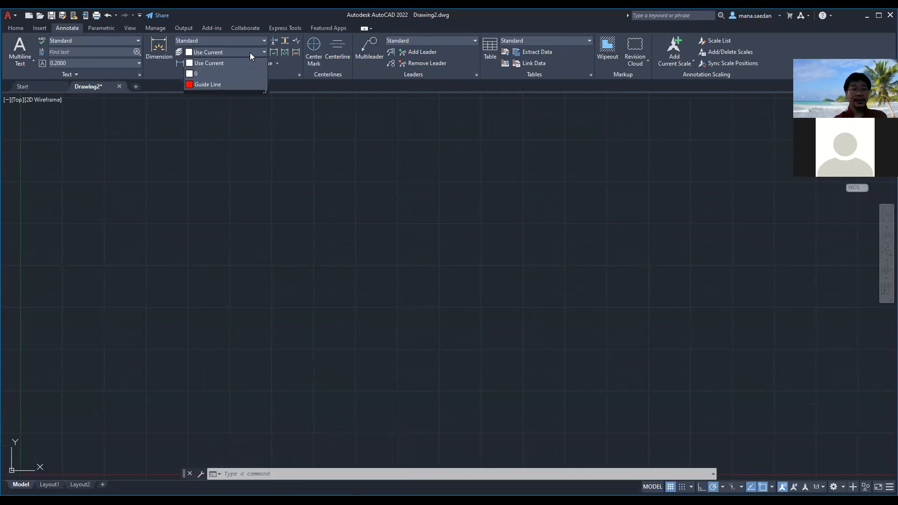
click(220, 85)
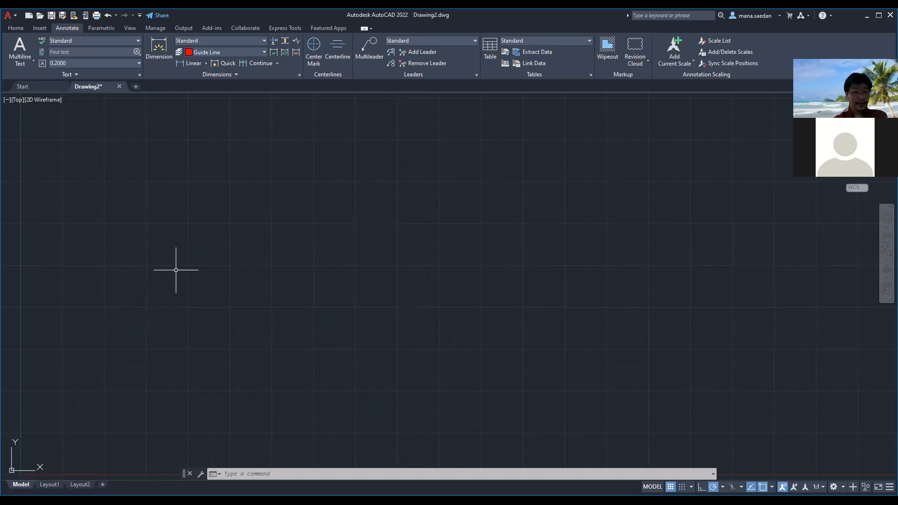
click(190, 265)
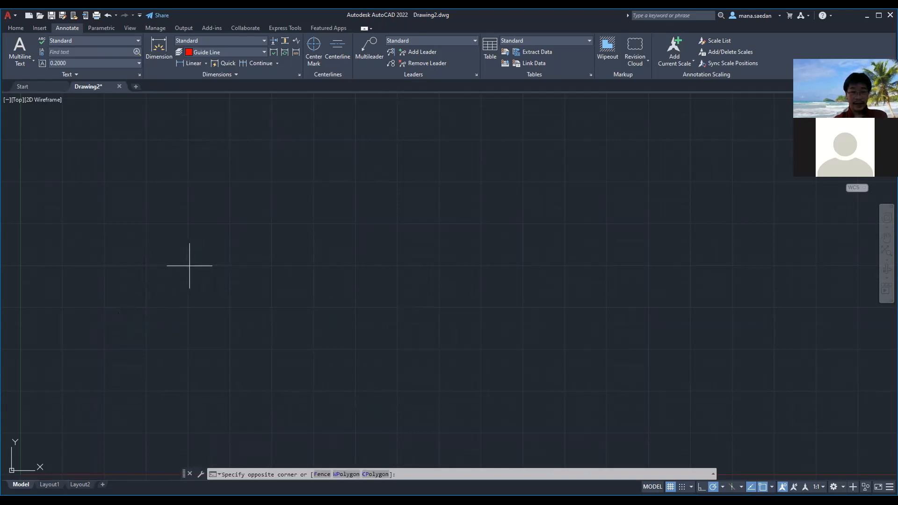
key(Escape)
Draw a horizontal line starting at point 0,10 and extending in the positive X direction across the drawing area
text(line)
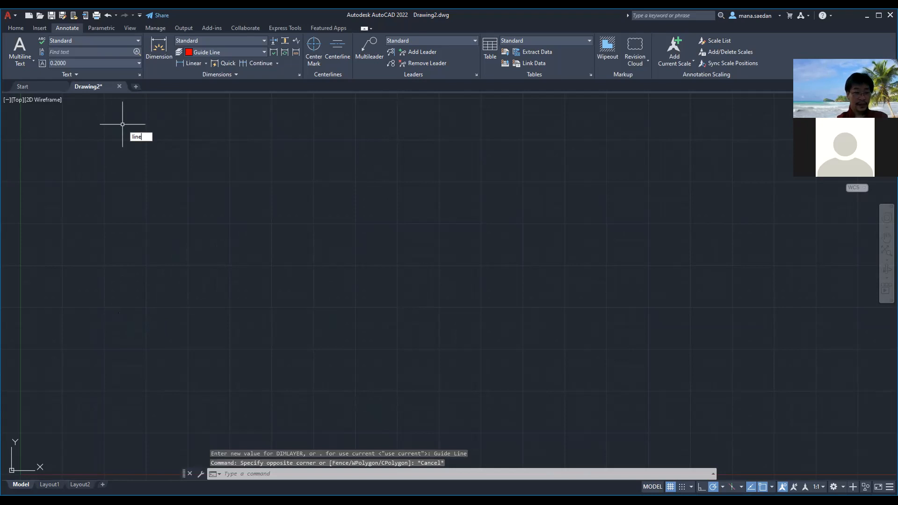
key(Return)
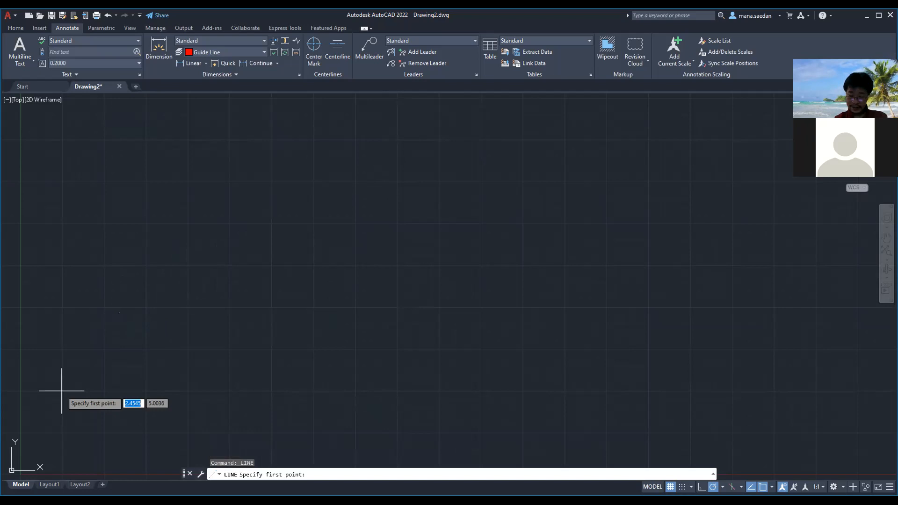
text(0)
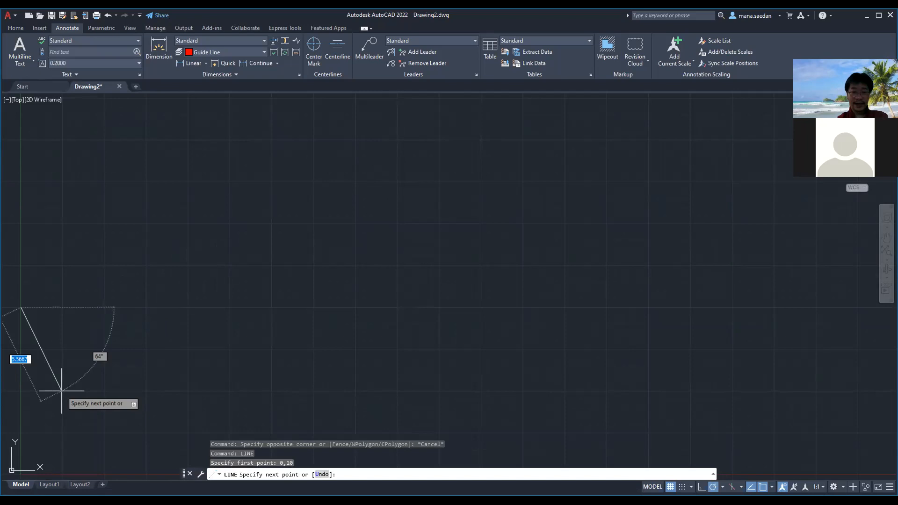
click(566, 307)
key(Return)
scroll(317, 316, down, 4)
scroll(244, 325, up, 2)
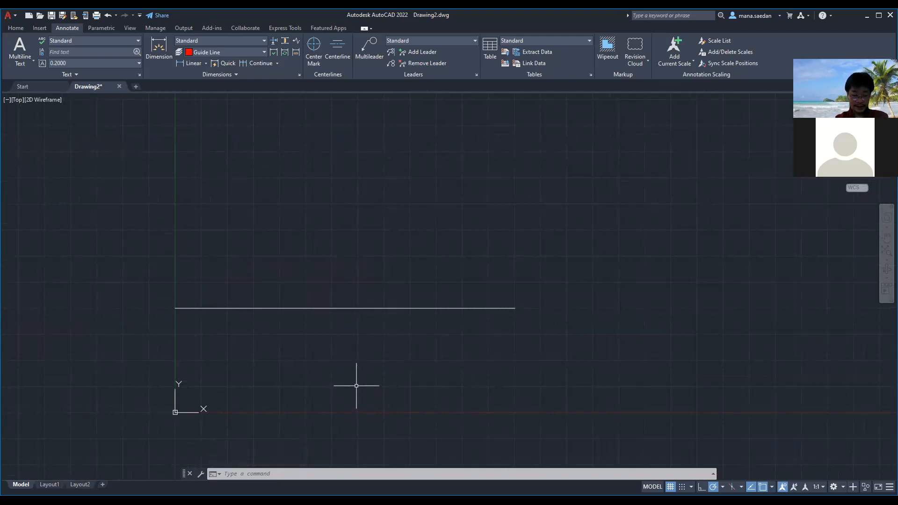
Draw a vertical line about 26 units long upward from point 15,0, crossing the horizontal line
text(LINE)
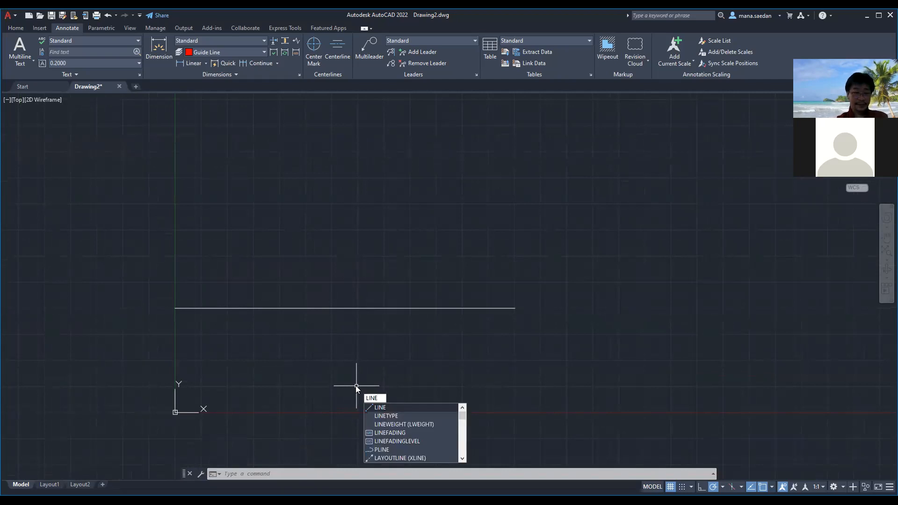
key(Return)
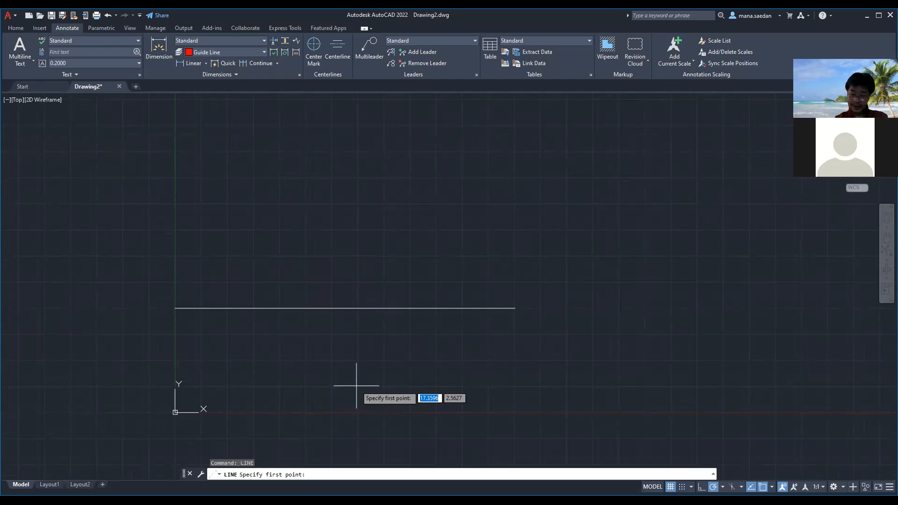
text(15,0)
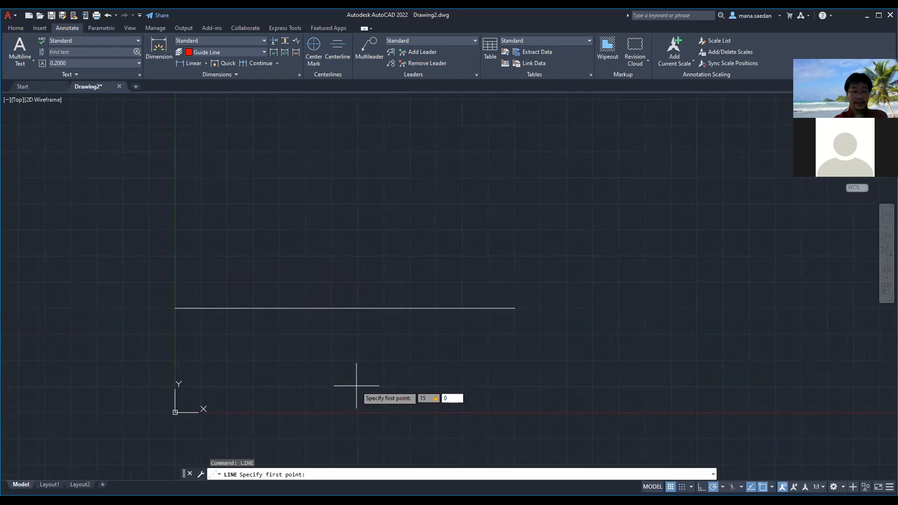
key(Return)
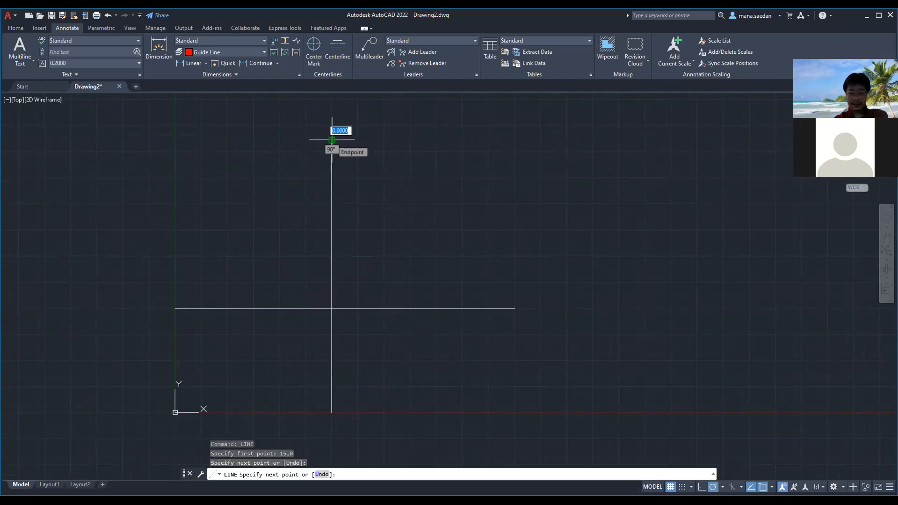
click(332, 140)
key(Escape)
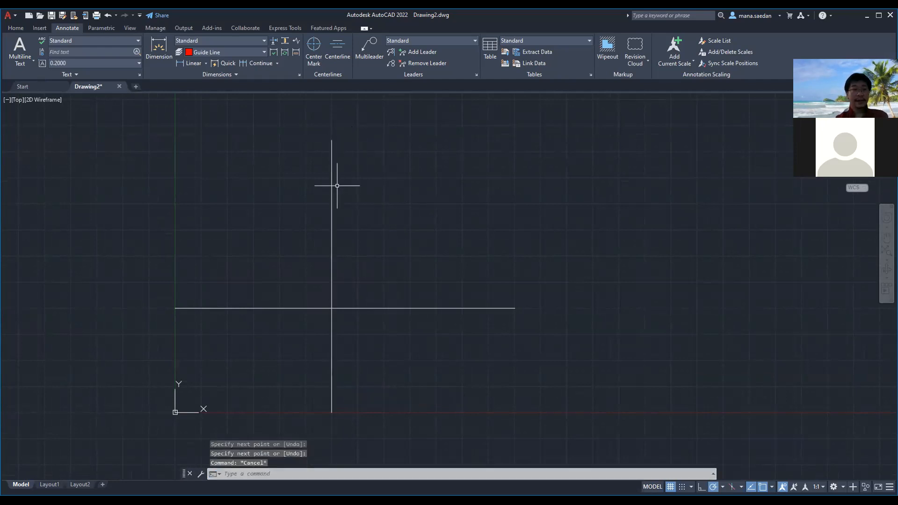
Check the vertical line's layer, and switch the dimension layer to Use Current and back to Guide Line
click(331, 184)
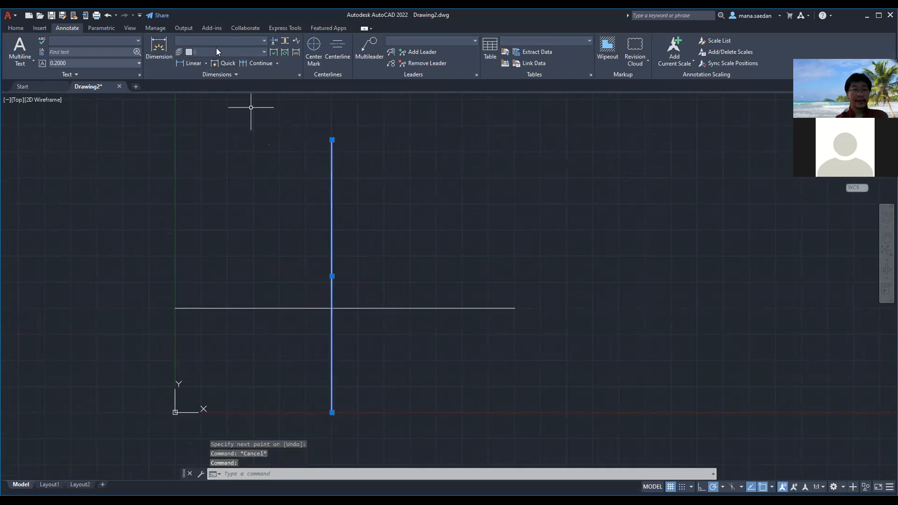
key(Escape)
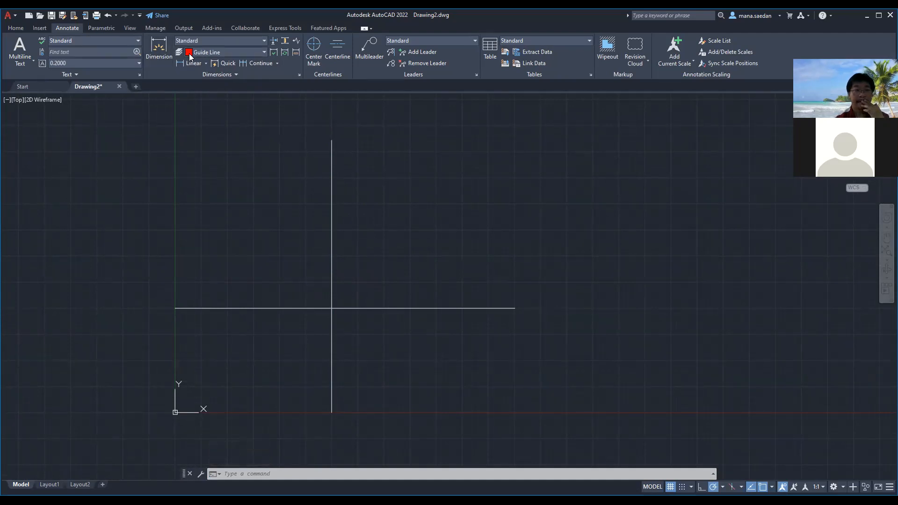
click(216, 52)
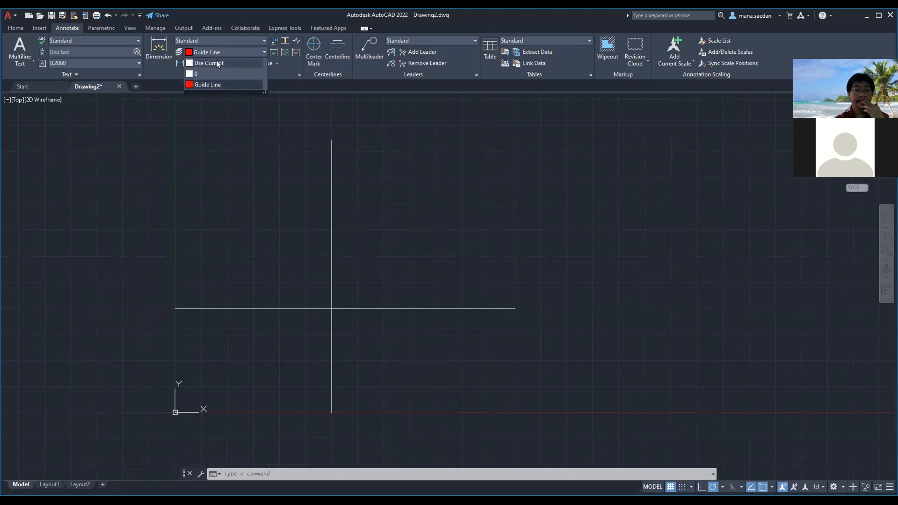
click(216, 62)
click(218, 53)
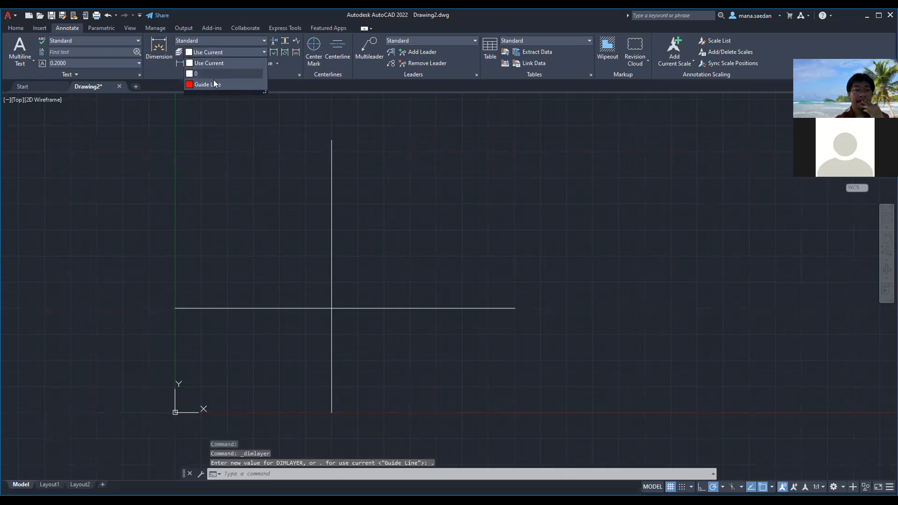
click(213, 85)
Examine the vertical line's color, layer and linetype in its quick properties, and clear the selection
click(331, 244)
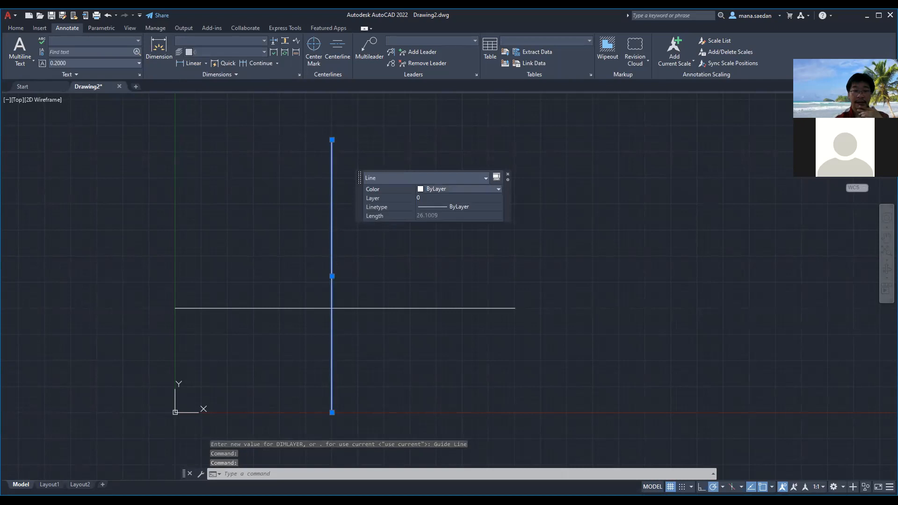
click(454, 189)
click(455, 189)
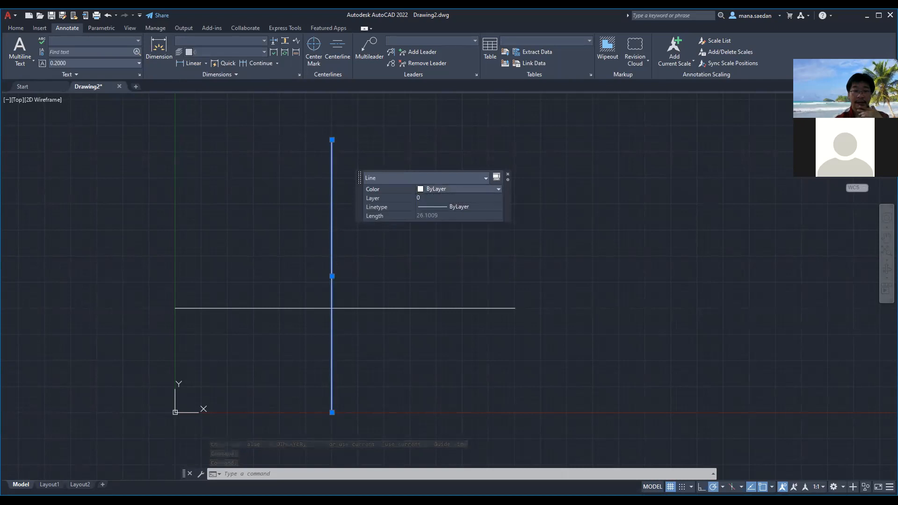
click(485, 179)
click(262, 57)
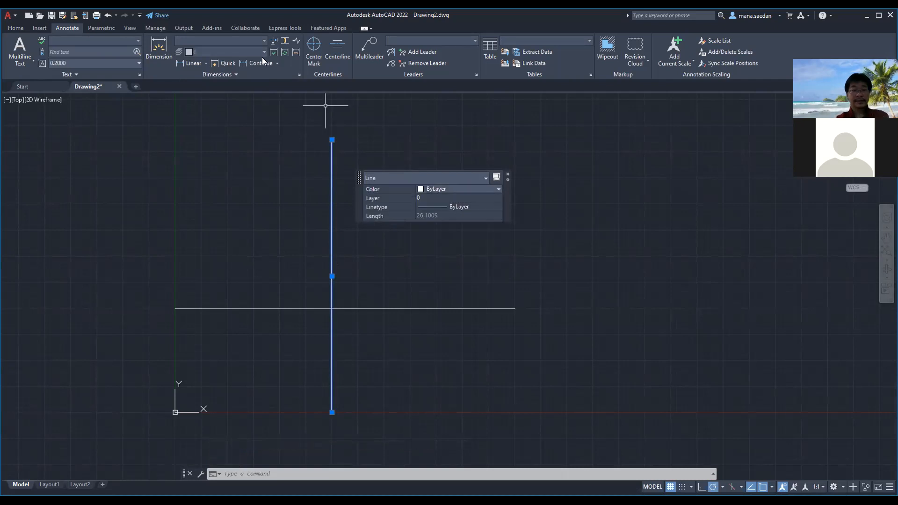
key(Escape)
key(Escape)
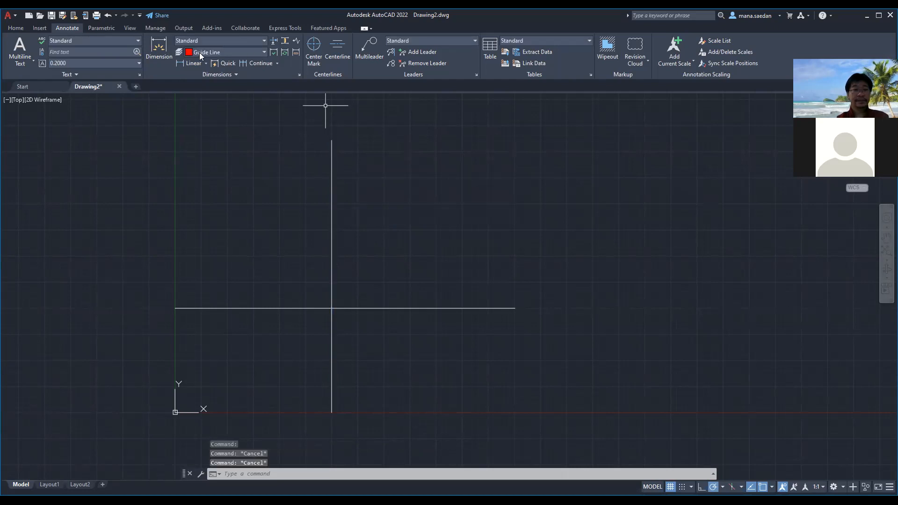
Choose Guide Line as the dimension layer again and select the vertical line to check its properties
click(199, 52)
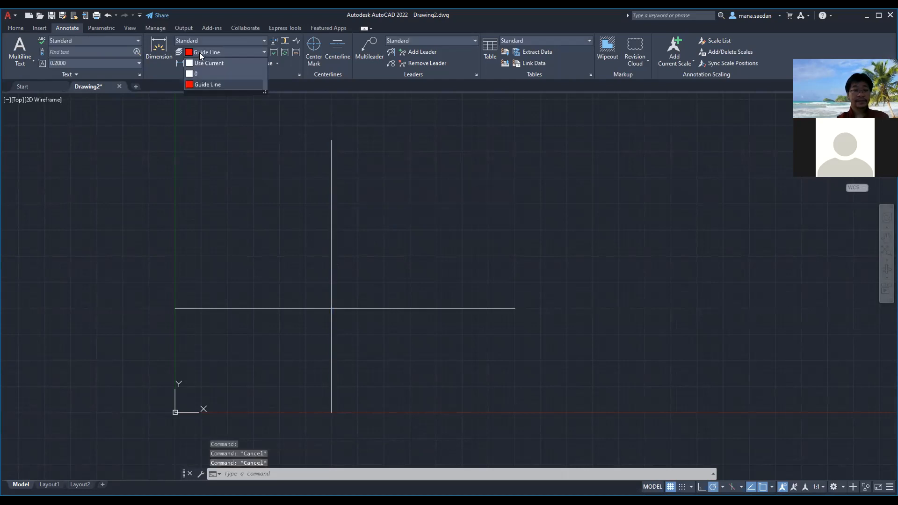
click(216, 85)
click(261, 52)
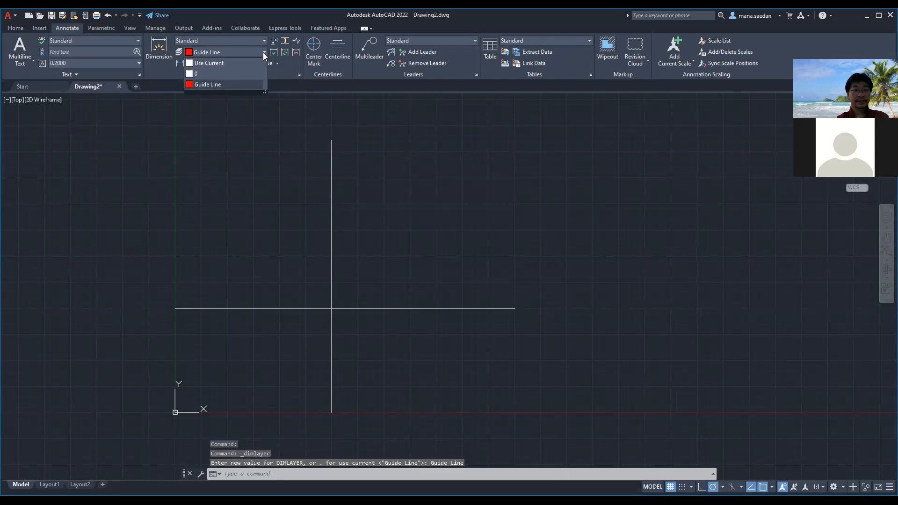
click(263, 52)
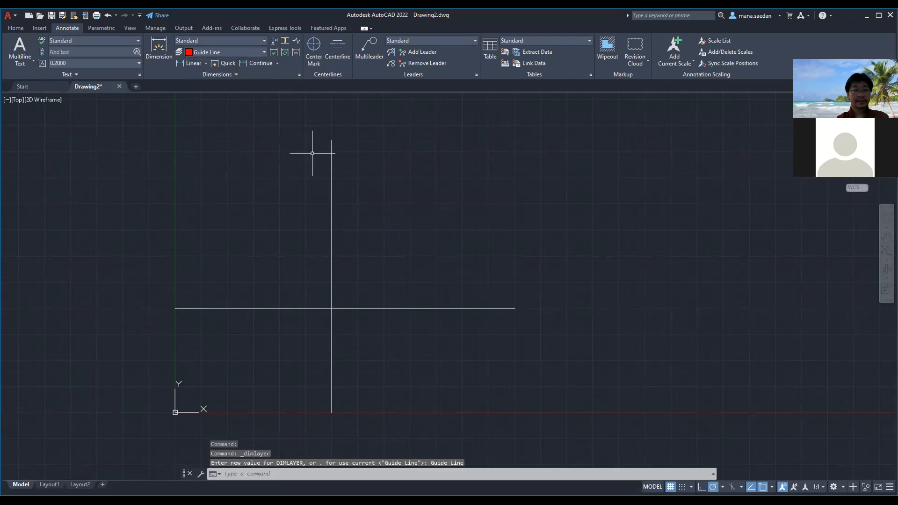
click(331, 177)
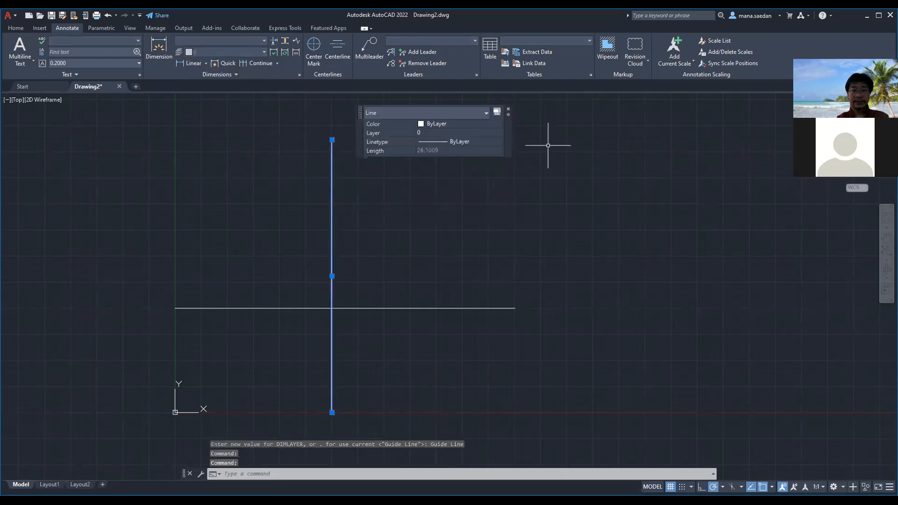
Check the linetype and color choices available for the selected vertical line without changing either property
click(486, 139)
click(497, 141)
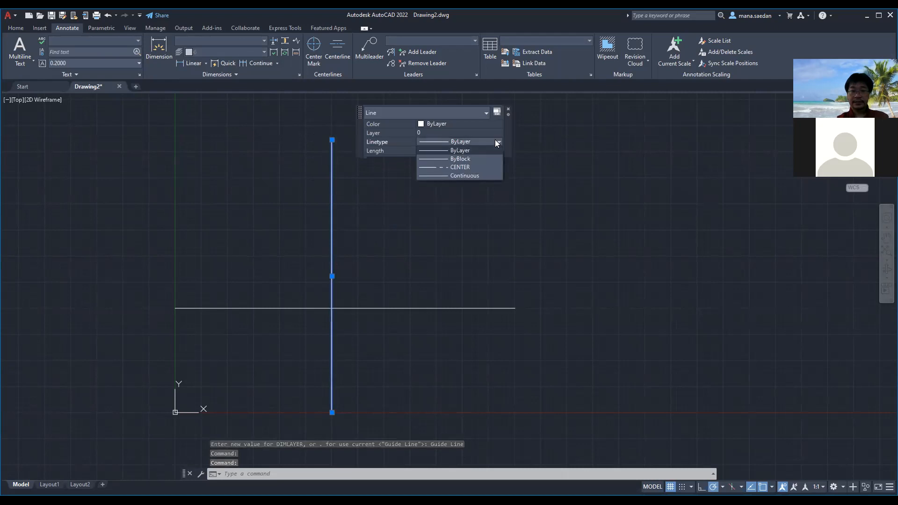
click(495, 139)
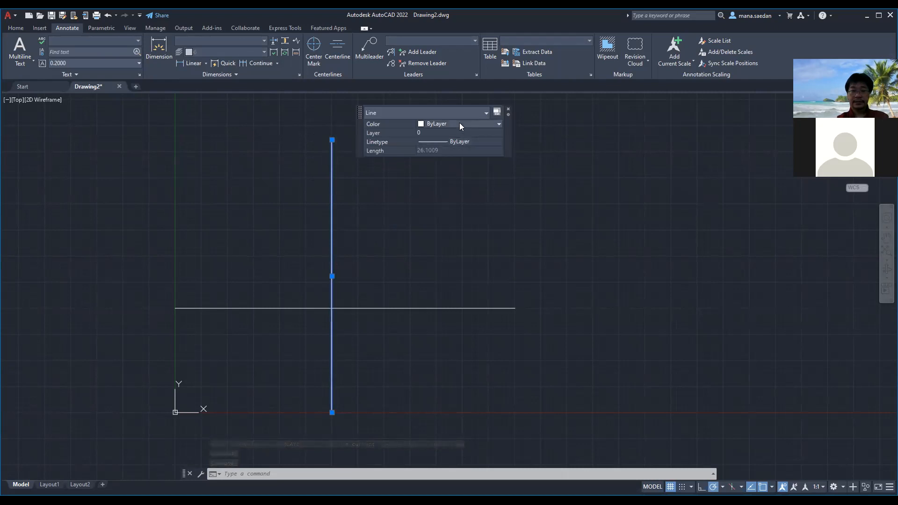
click(460, 125)
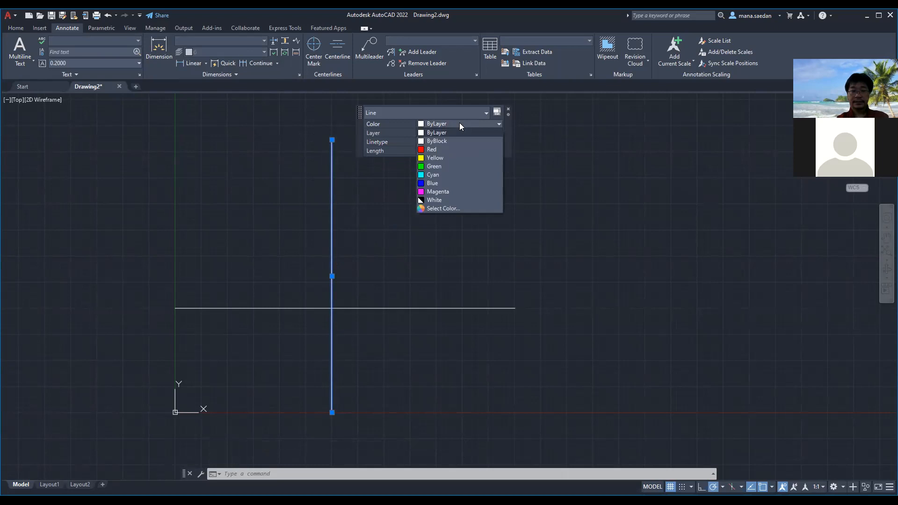
click(460, 124)
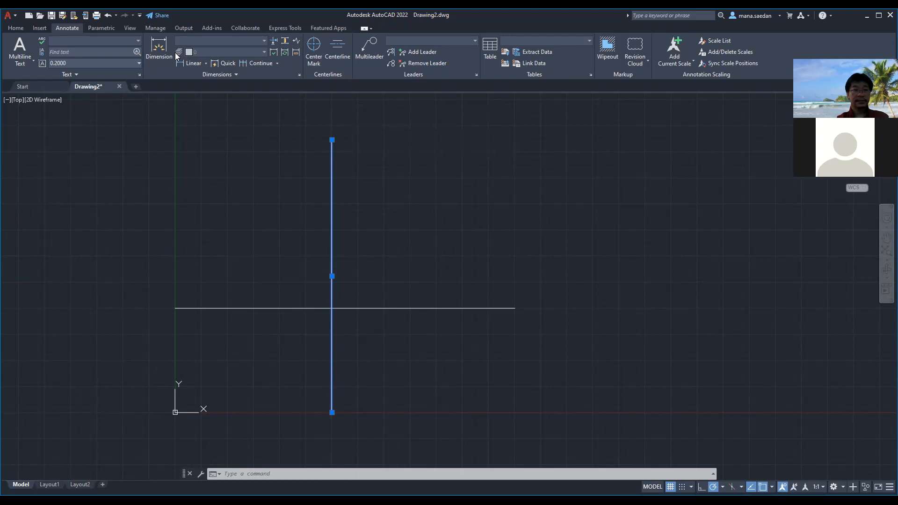
Make Guide Line the current layer in the Layer Properties Manager, widening the status column, and close the manager
text(LAY)
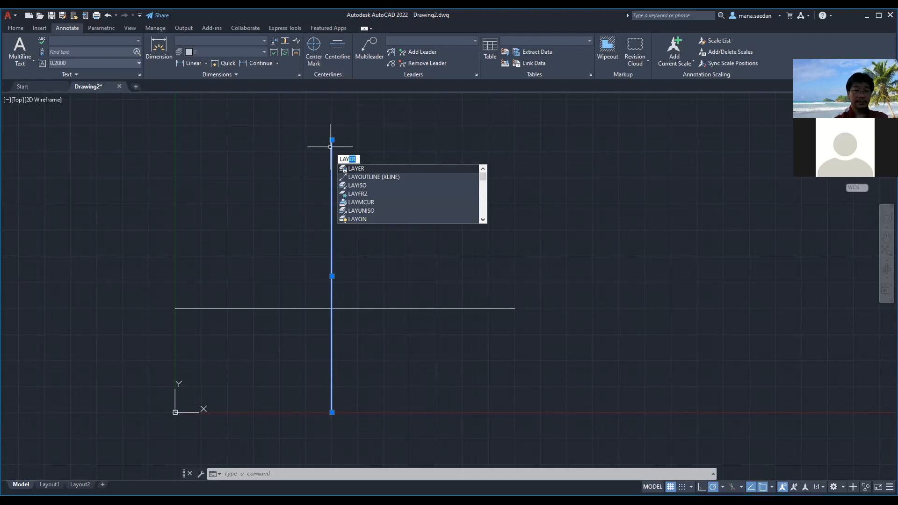
key(Return)
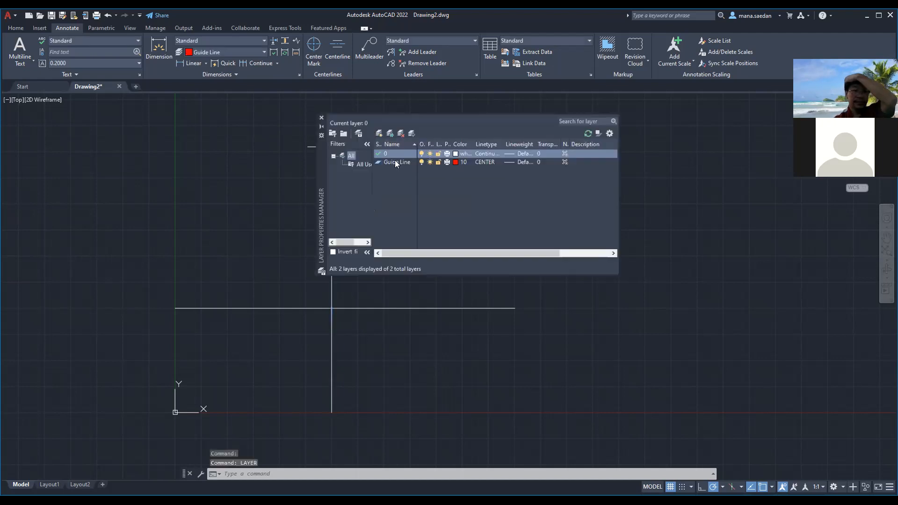
click(394, 162)
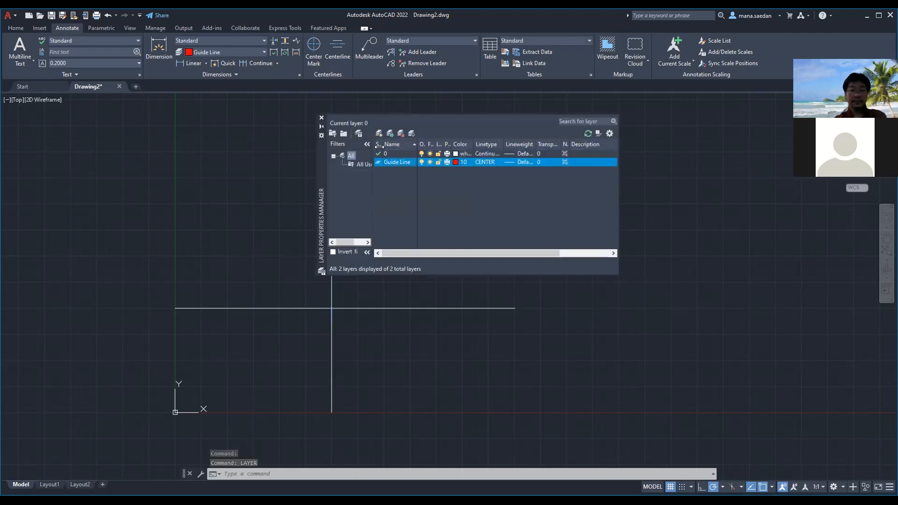
drag(389, 144, 402, 144)
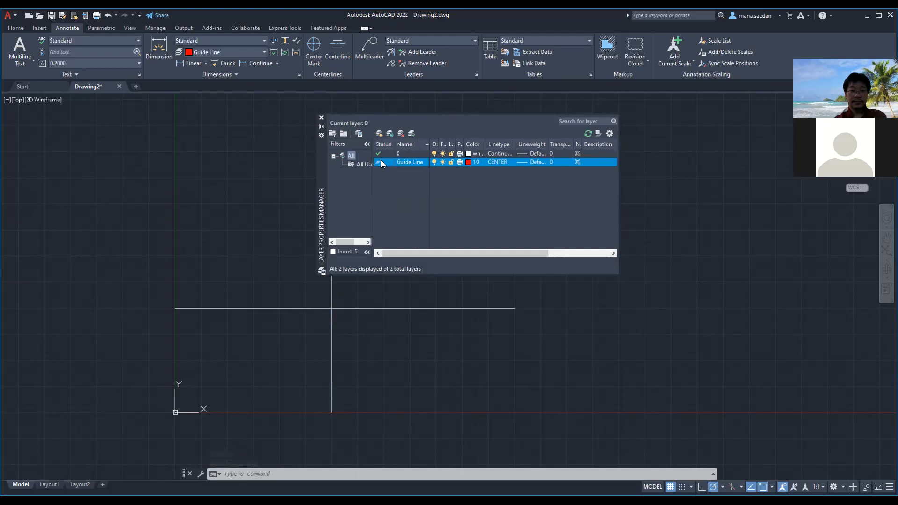
double_click(381, 162)
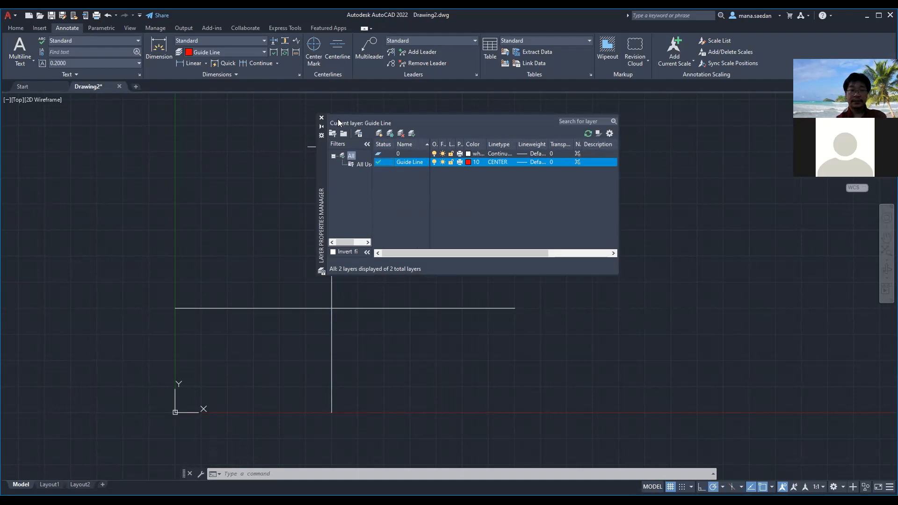
click(321, 117)
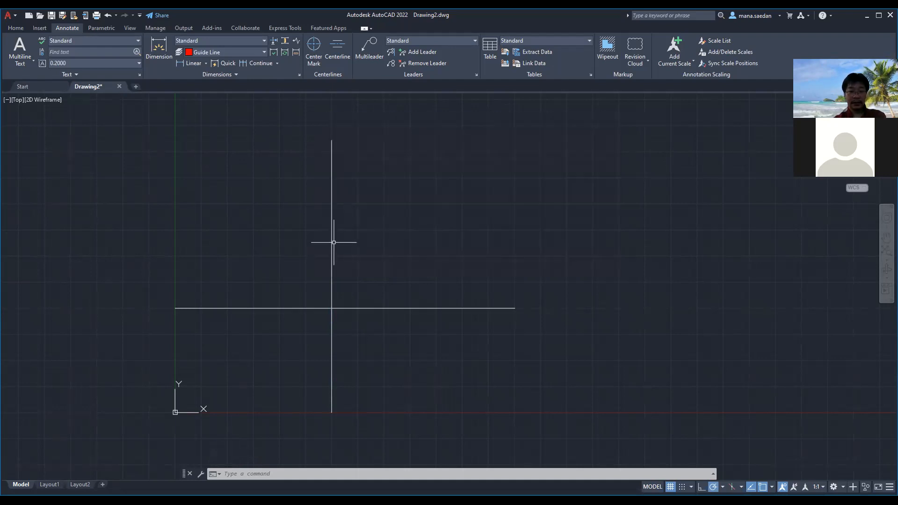
Delete the vertical line and the horizontal line that were drawn on layer 0
click(332, 244)
key(Delete)
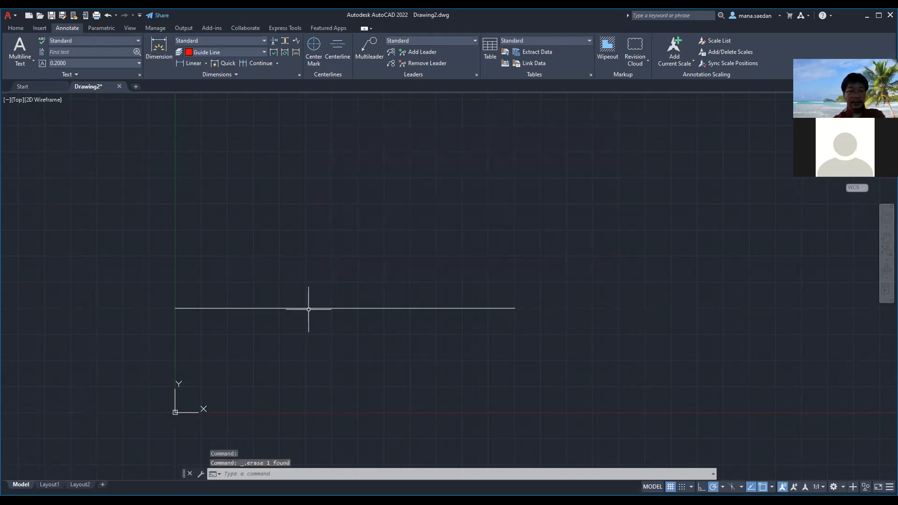
click(309, 309)
key(Delete)
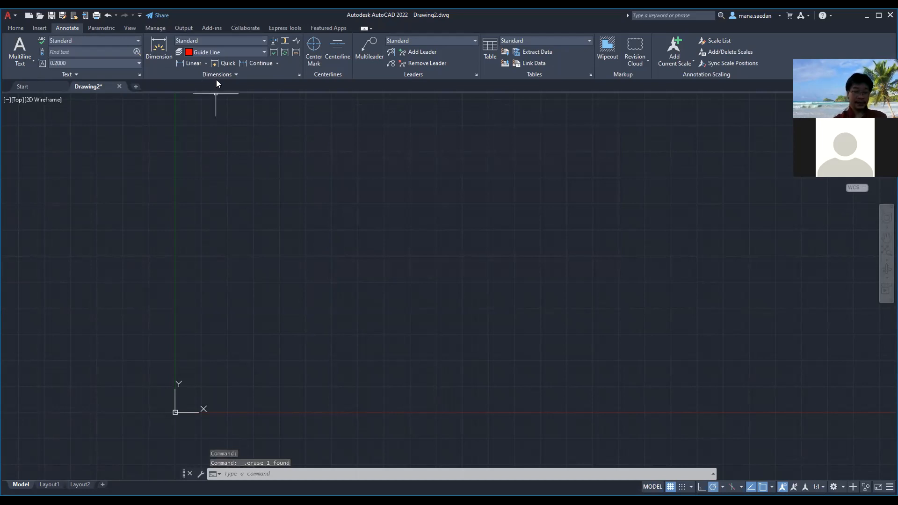
text(lay)
key(BackSpace)
key(BackSpace)
key(BackSpace)
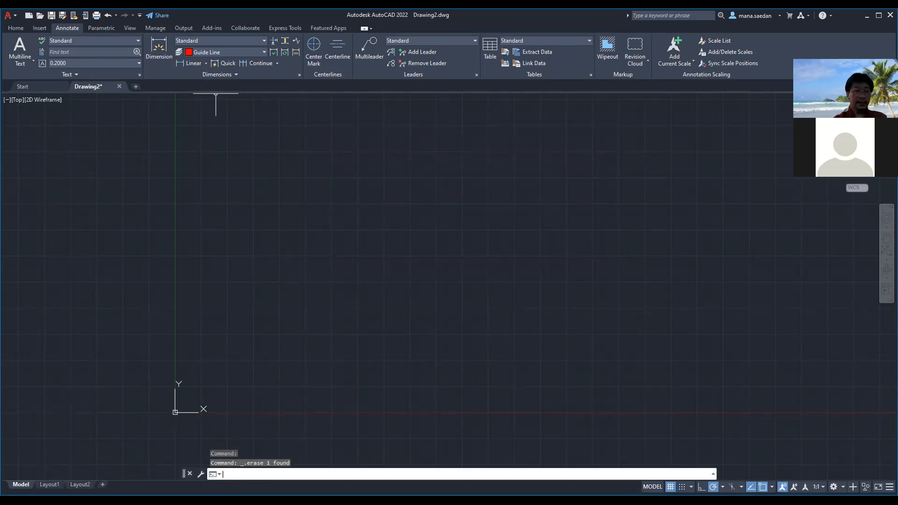
text(line)
key(Return)
text(10)
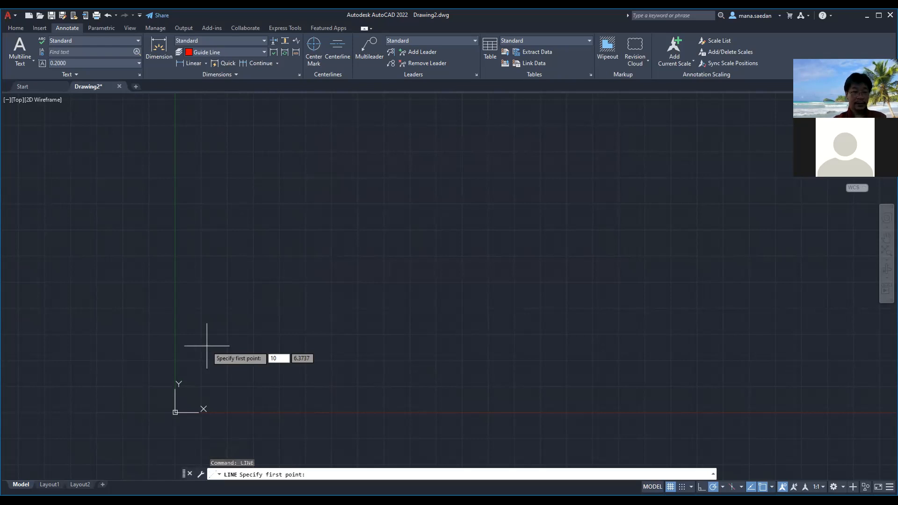
text(,0)
key(Return)
key(Escape)
key(Escape)
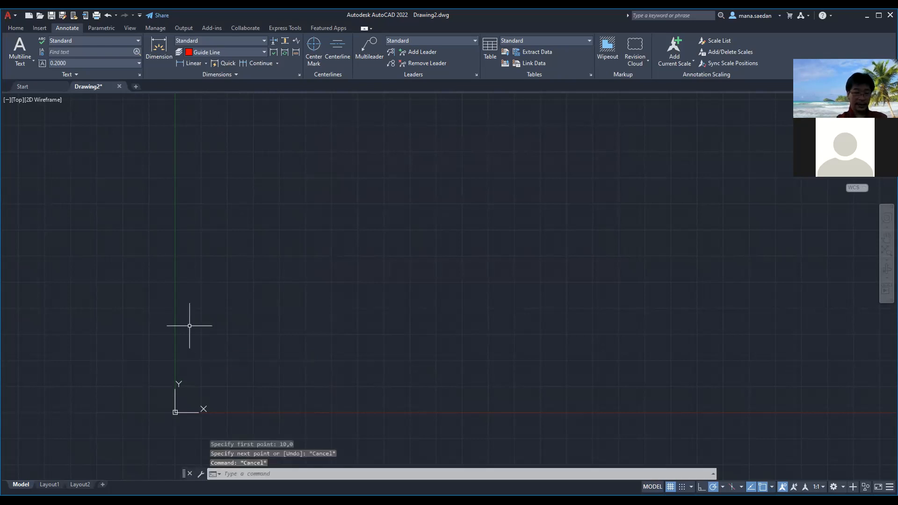
Draw a horizontal guide line on the Guide Line layer, starting at point 0,10 and running in the positive X direction
text(LINE)
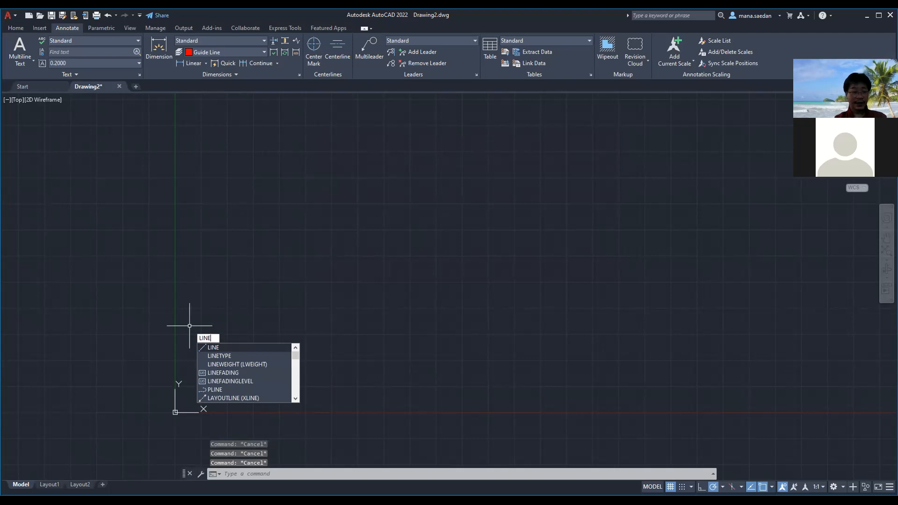
key(Return)
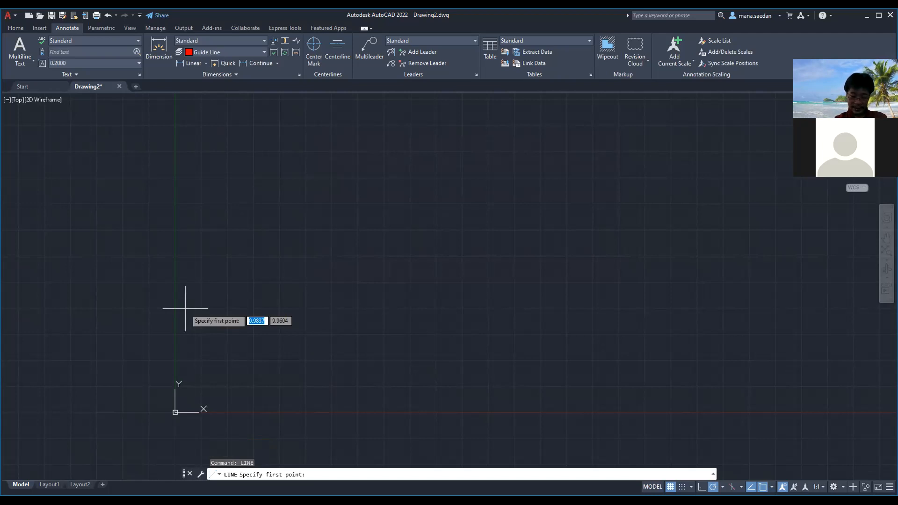
text(0)
key(Tab)
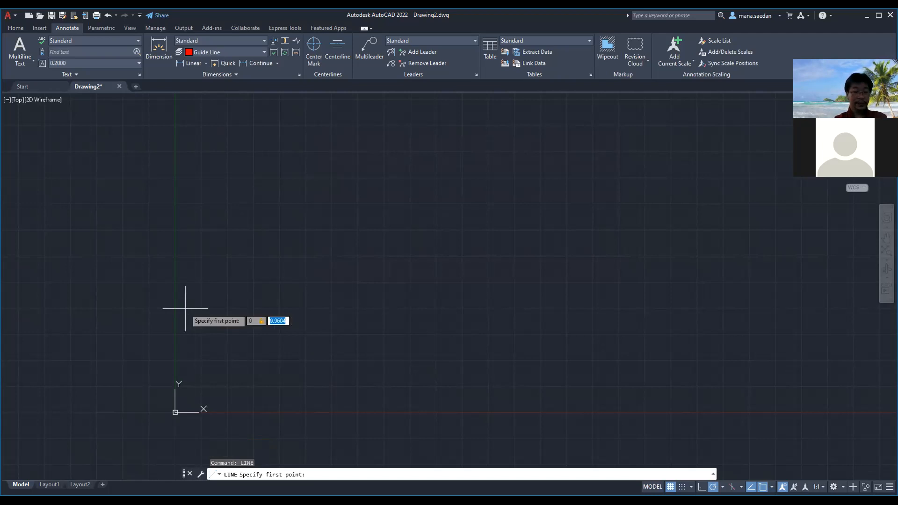
text(10)
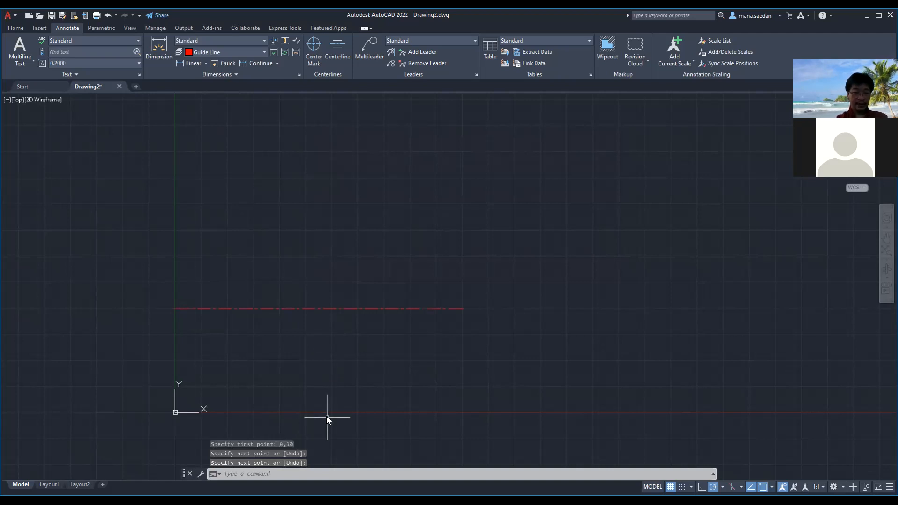
Draw a vertical guide line upward from point 10,0 so that it crosses the horizontal guide line
text(LINE)
key(Return)
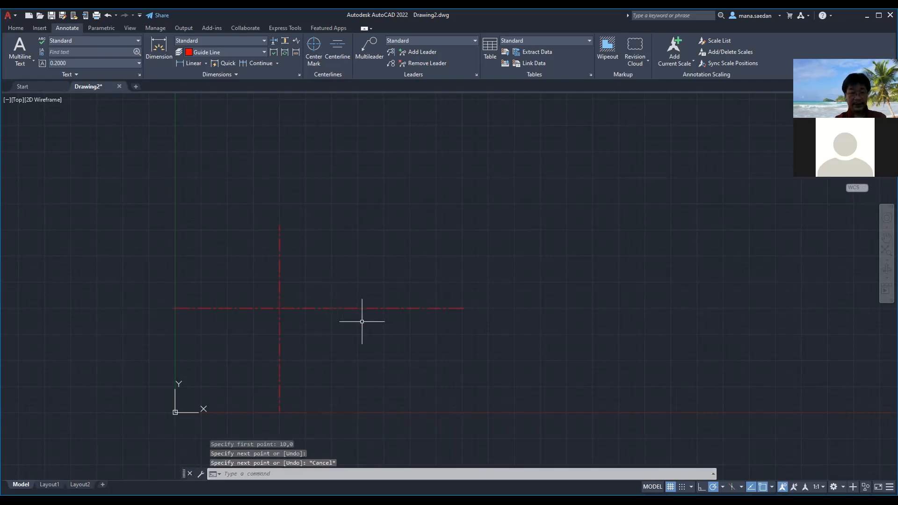
scroll(380, 319, down, 4)
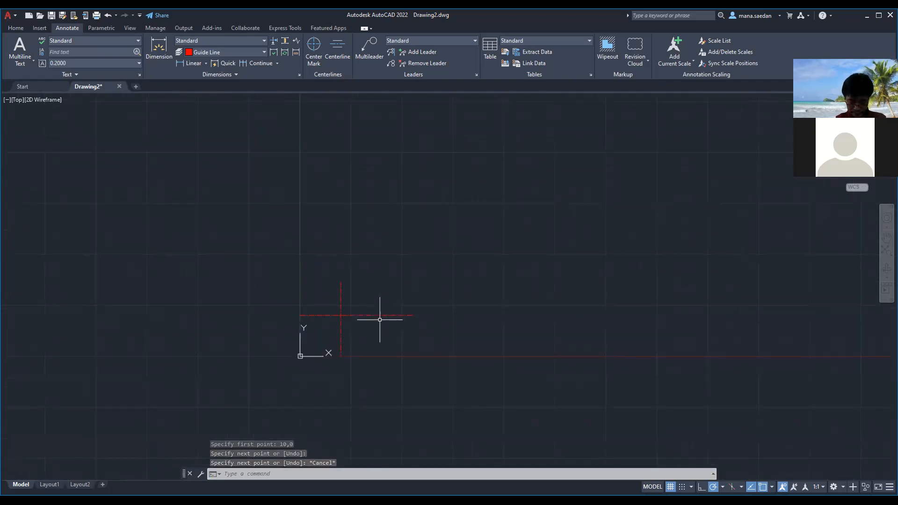
scroll(380, 320, up, 4)
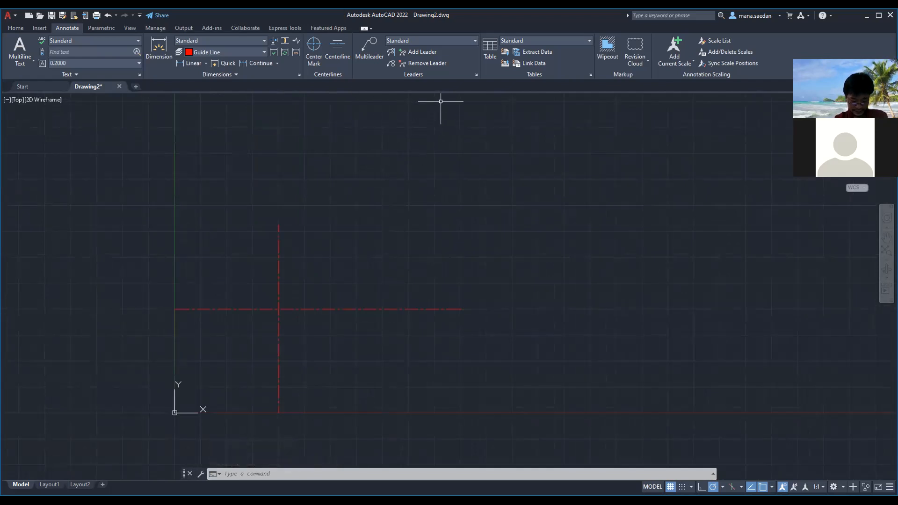
scroll(267, 310, down, 4)
scroll(265, 318, up, 10)
scroll(276, 307, down, 4)
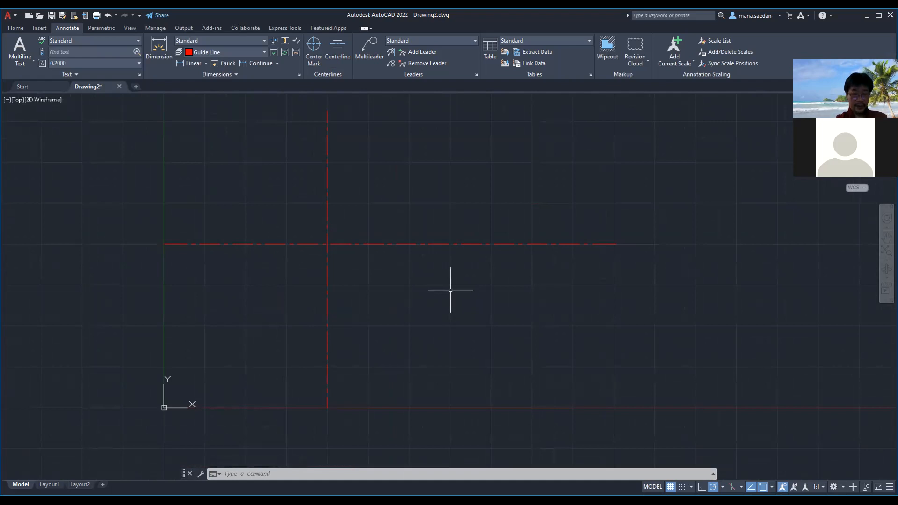
text(c)
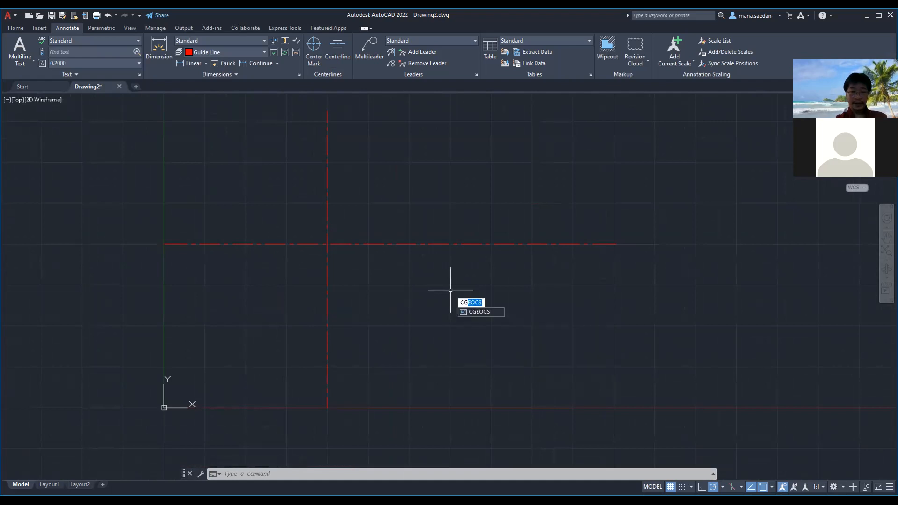
key(BackSpace)
key(BackSpace)
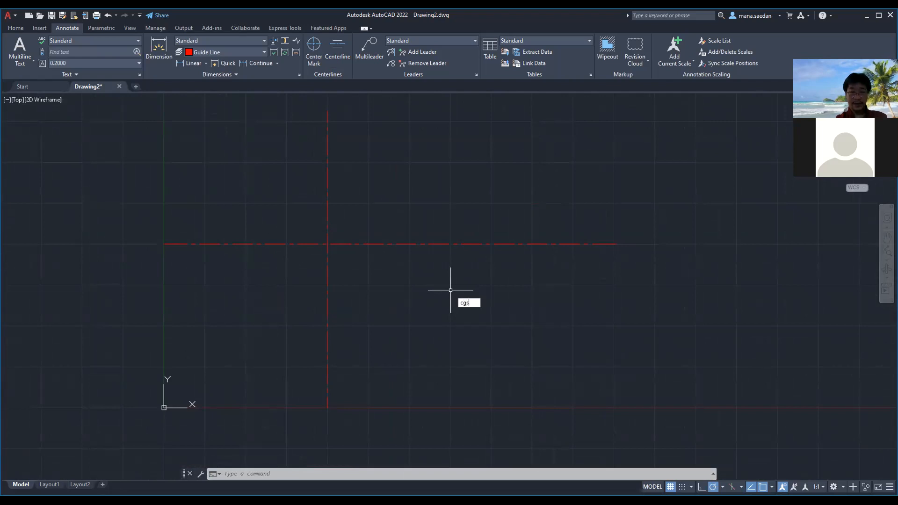
key(BackSpace)
key(BackSpace)
key(BackSpace)
Move the UCS origin to the intersection of the guide lines, with the X axis along the horizontal guide line
text(UCS)
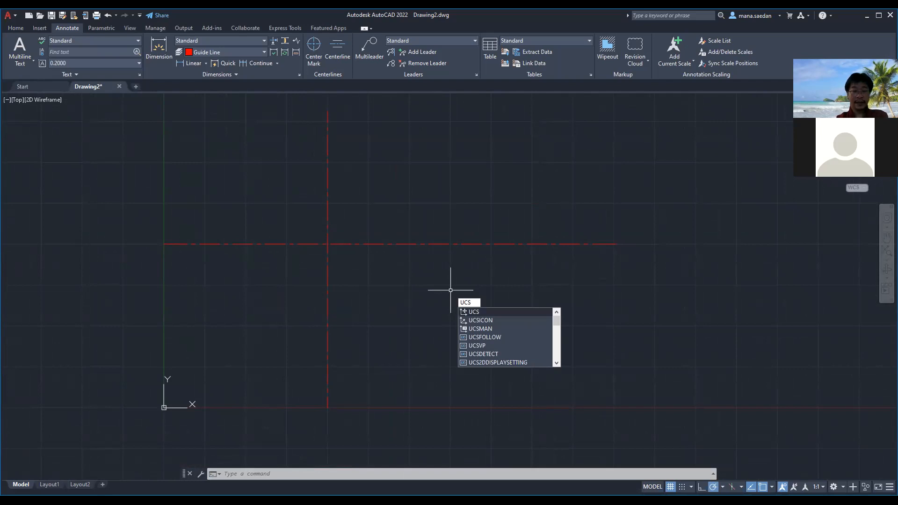
key(Return)
click(328, 243)
click(376, 245)
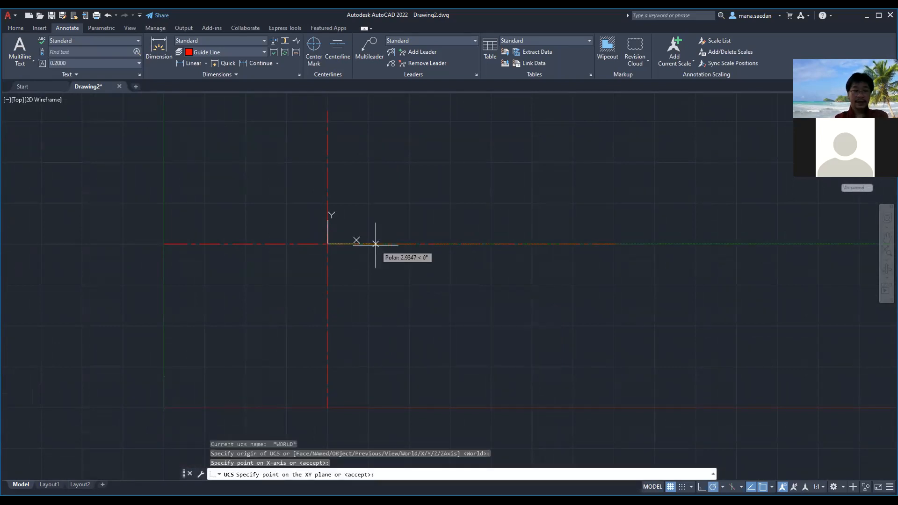
key(Return)
scroll(287, 265, up, 2)
scroll(267, 172, up, 2)
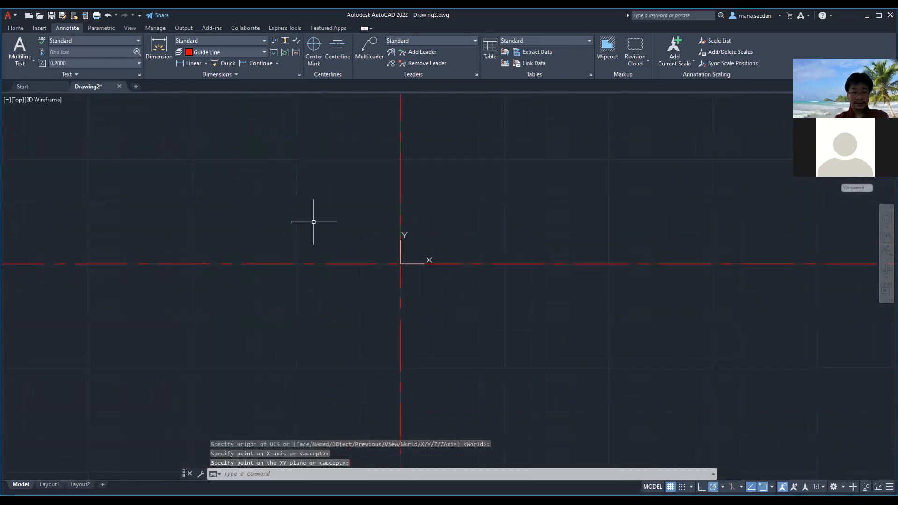
Make layer 0 the current layer in the Layer Properties Manager and close the manager
click(229, 53)
click(180, 54)
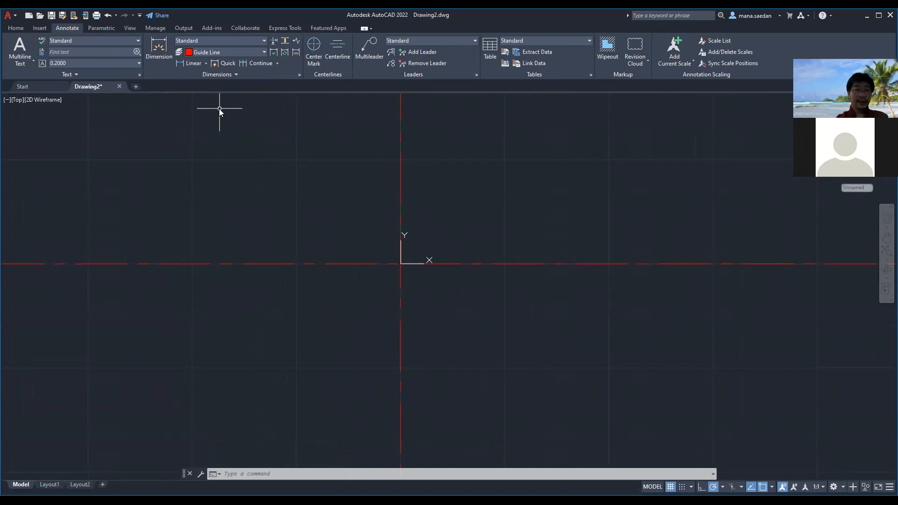
text(LAYER)
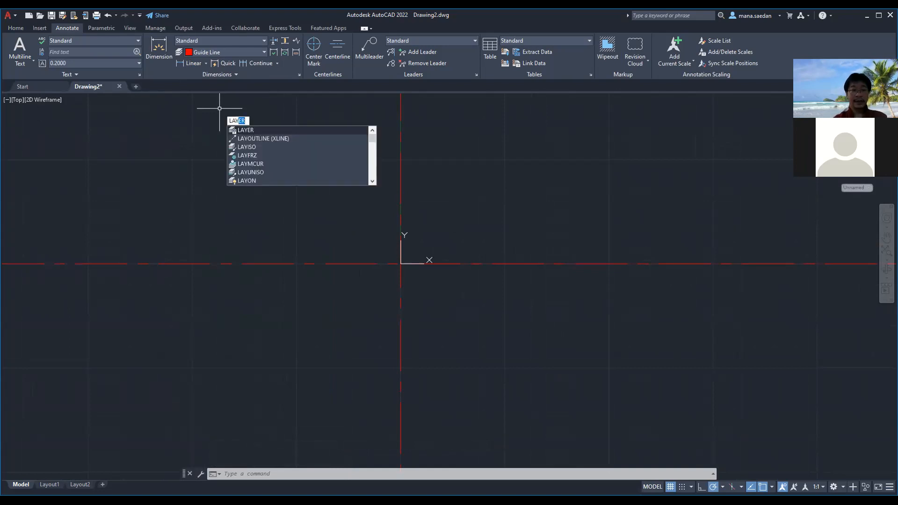
key(Return)
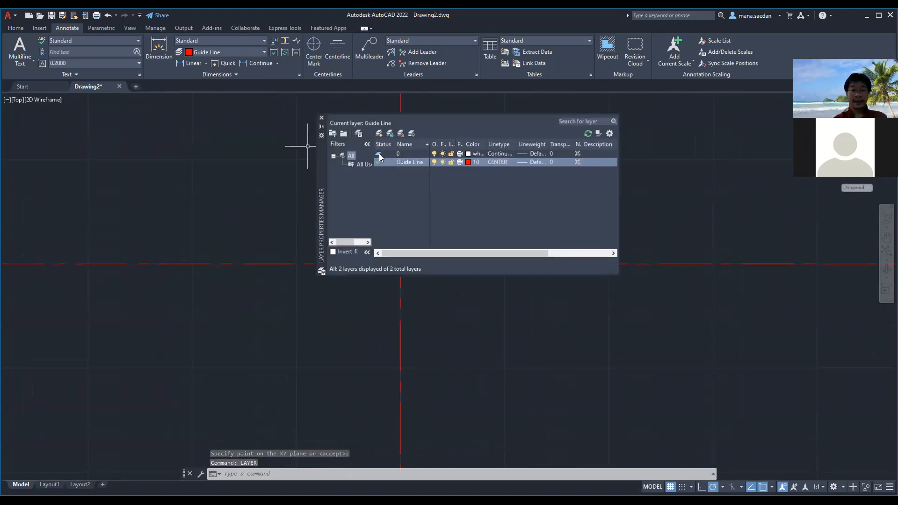
double_click(379, 154)
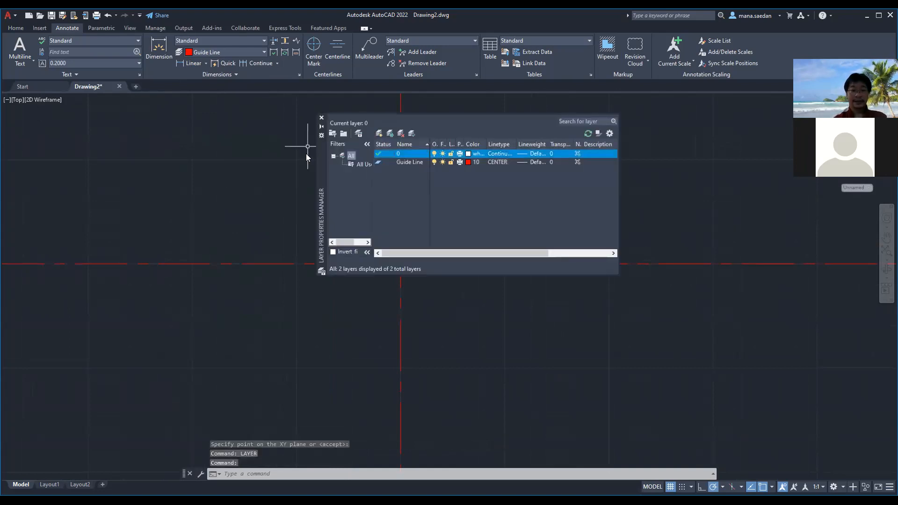
click(321, 118)
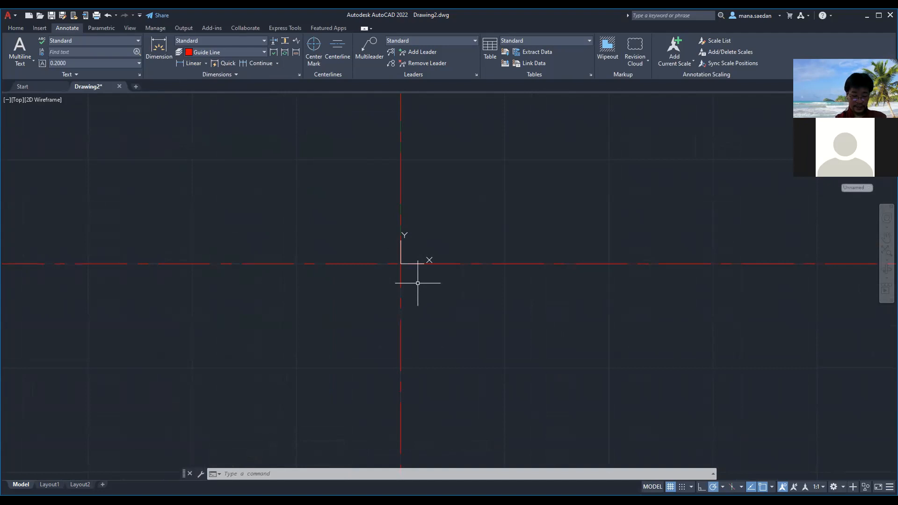
text(cir)
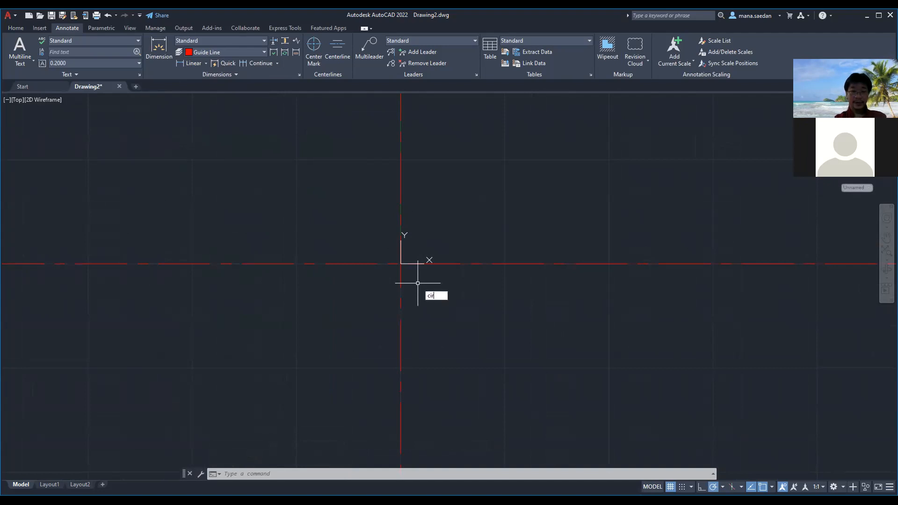
key(Return)
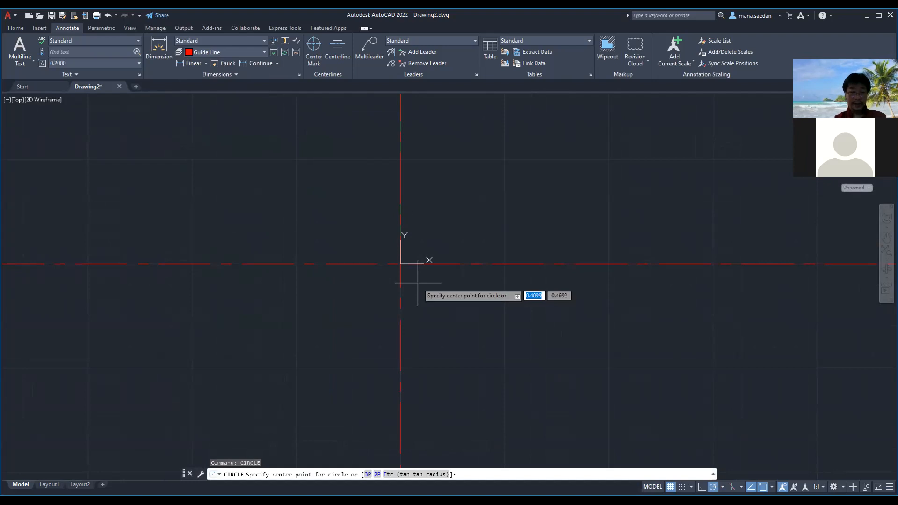
click(400, 264)
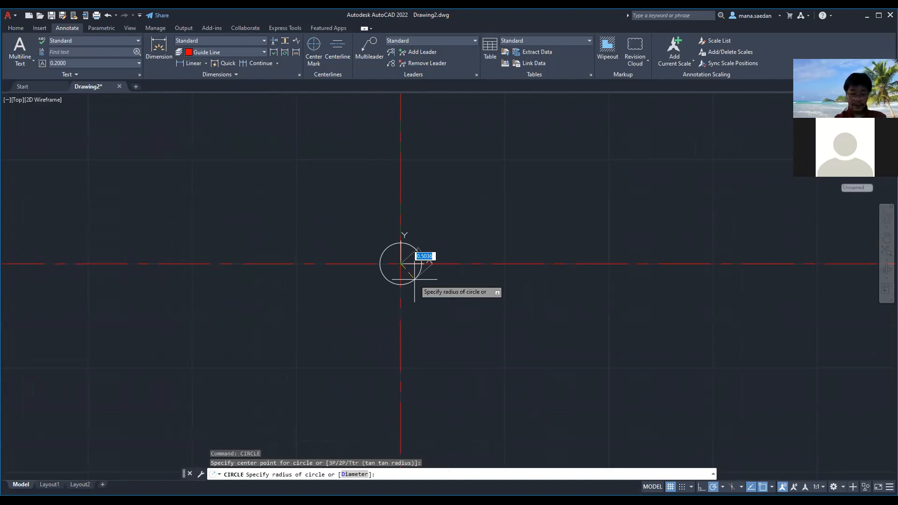
text(dia)
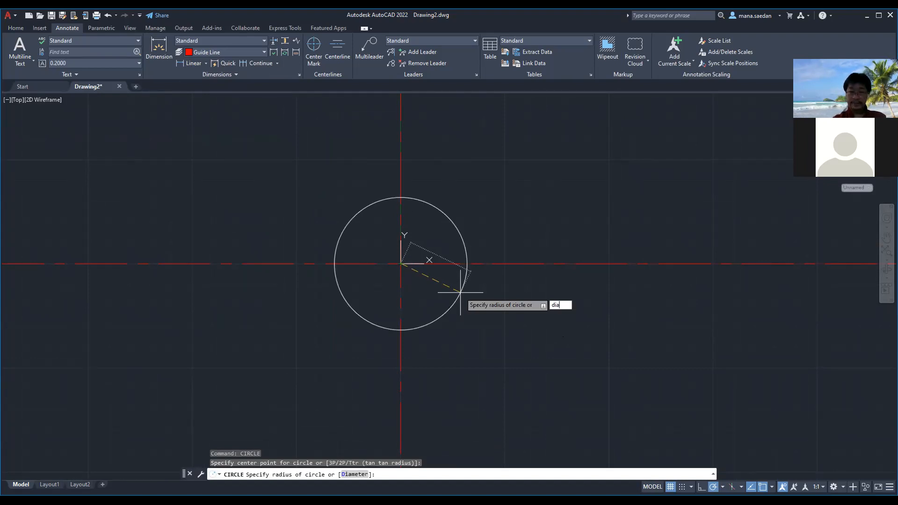
key(Return)
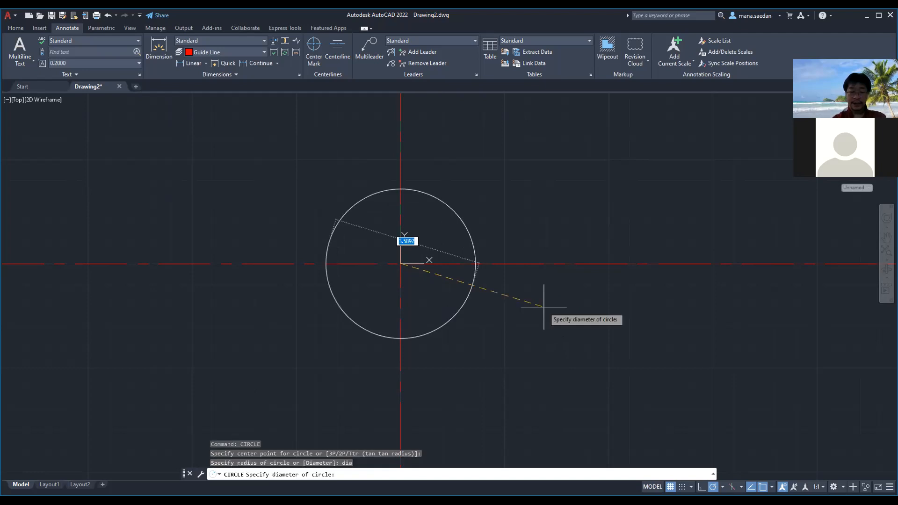
key(Escape)
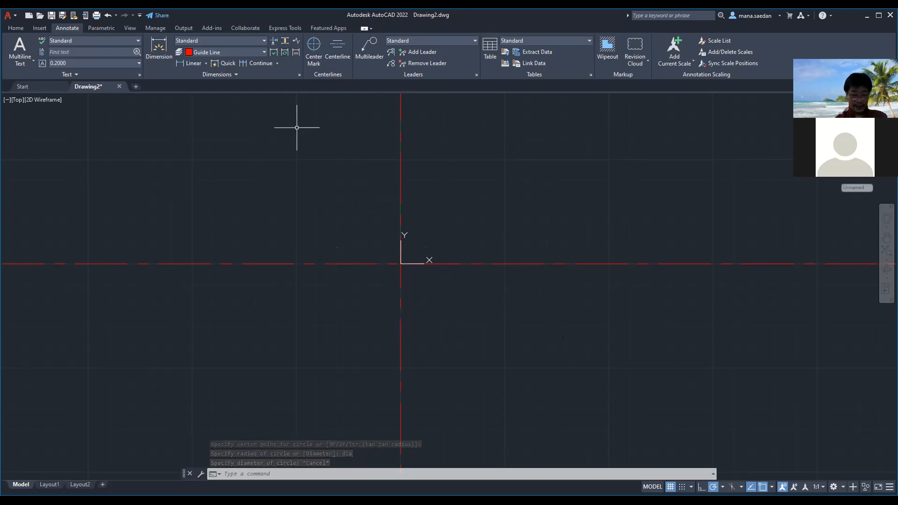
Draw a circle of diameter 1.125 centered on the intersection of the guide lines
text(Cir)
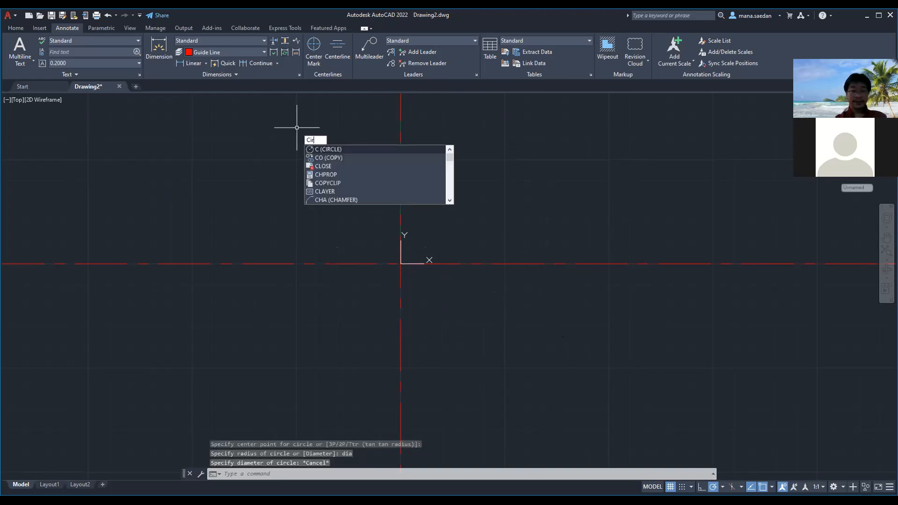
key(Return)
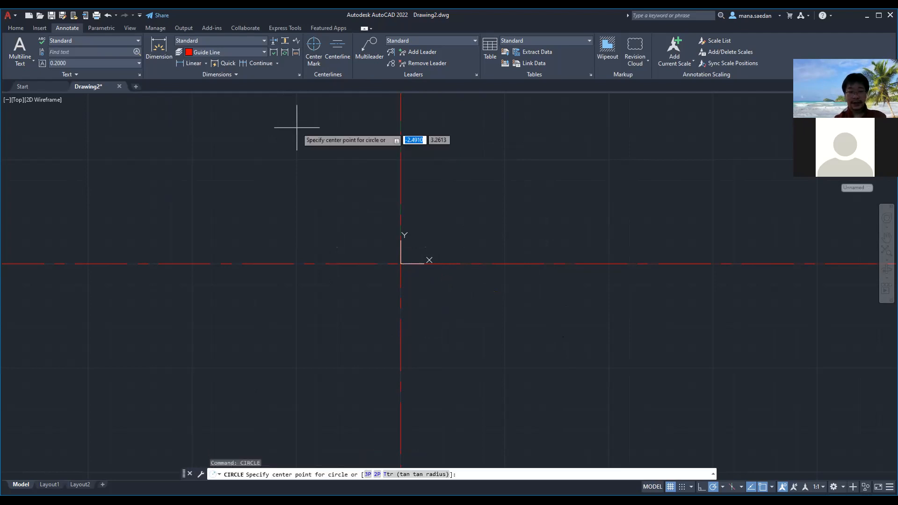
click(401, 263)
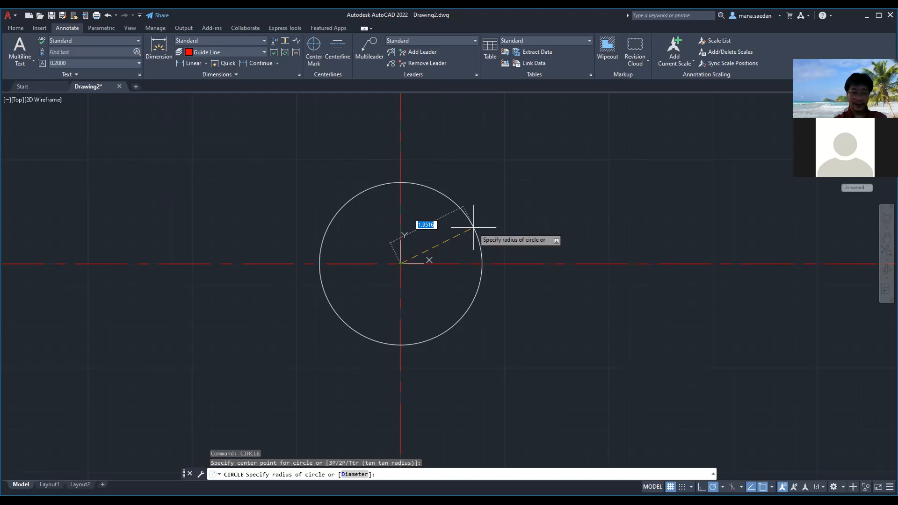
text(dia)
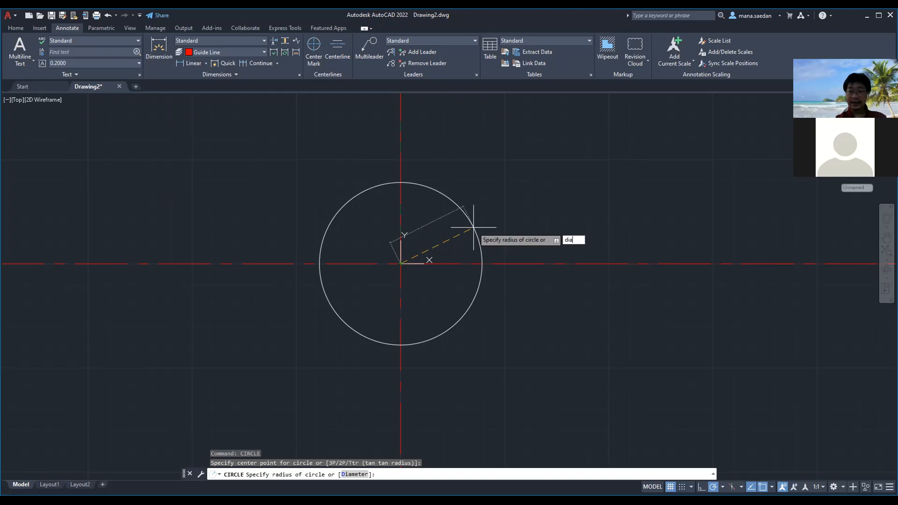
key(Return)
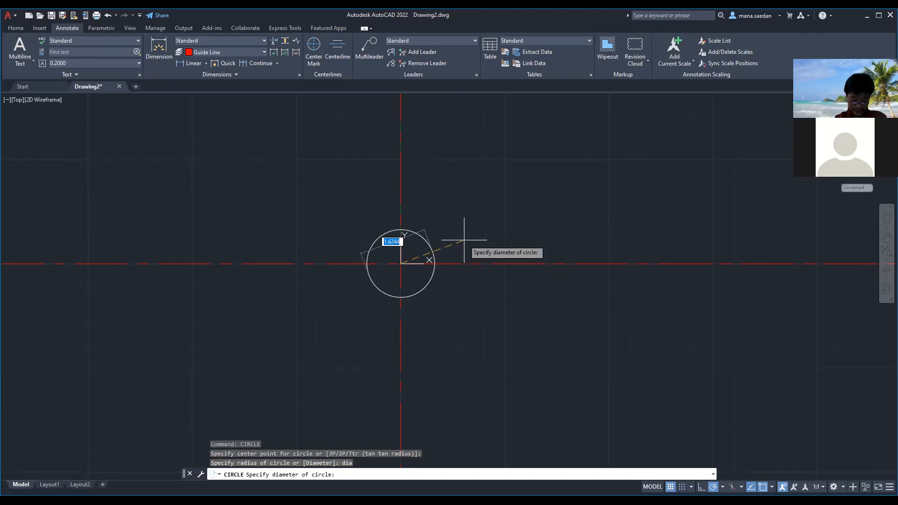
text(1.125)
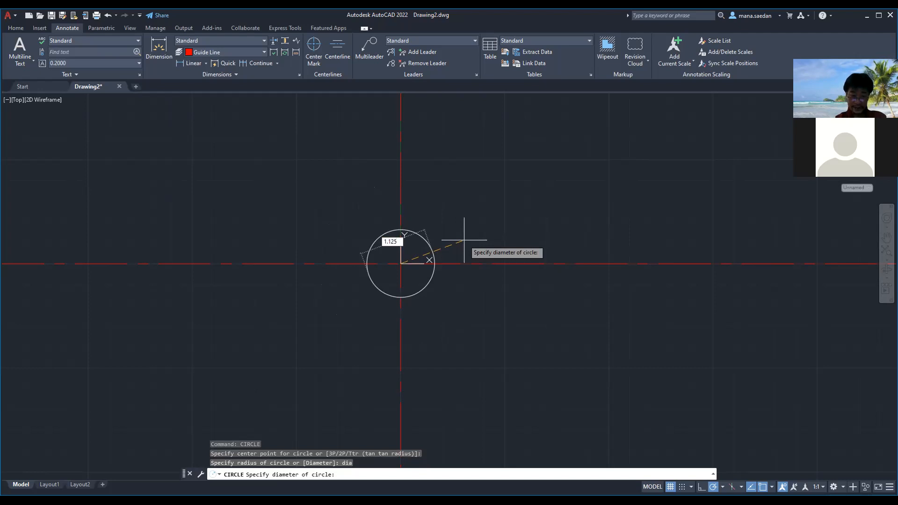
key(Return)
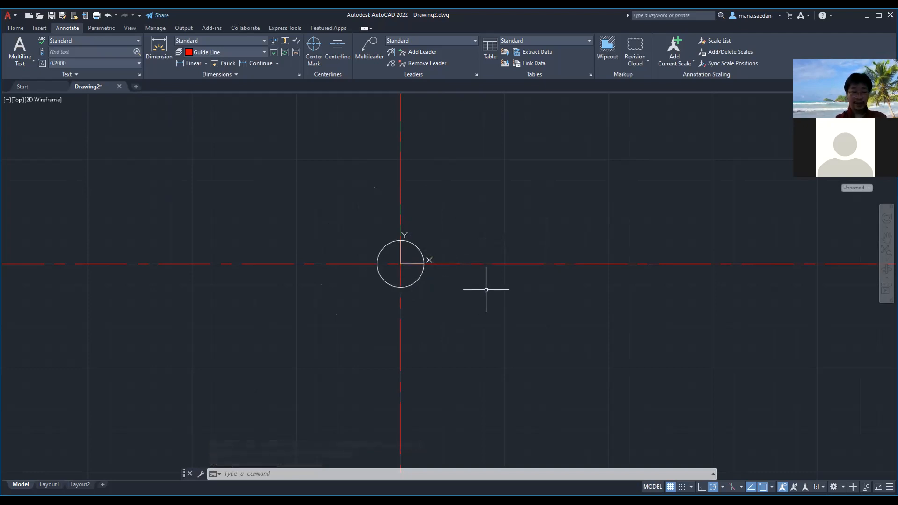
Draw a second, concentric circle of diameter 1.750 centered on the guide line intersection
text(CIRCLE)
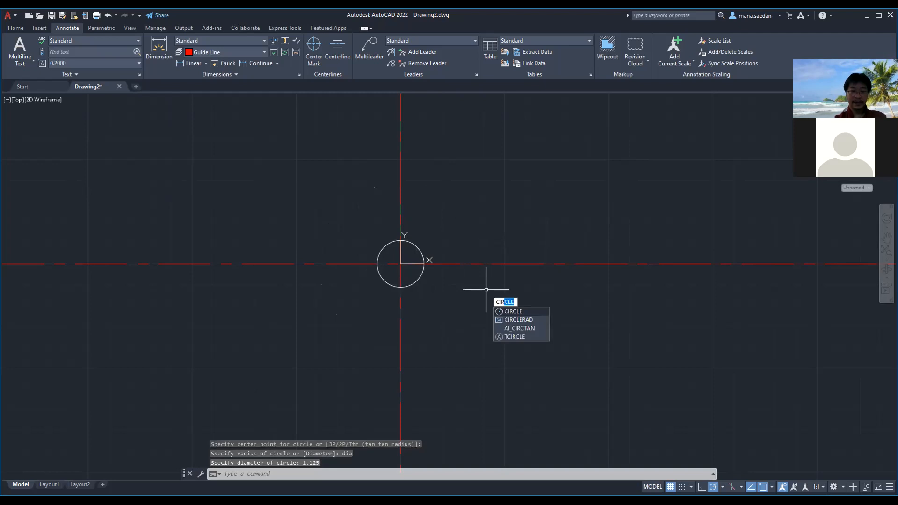
key(Return)
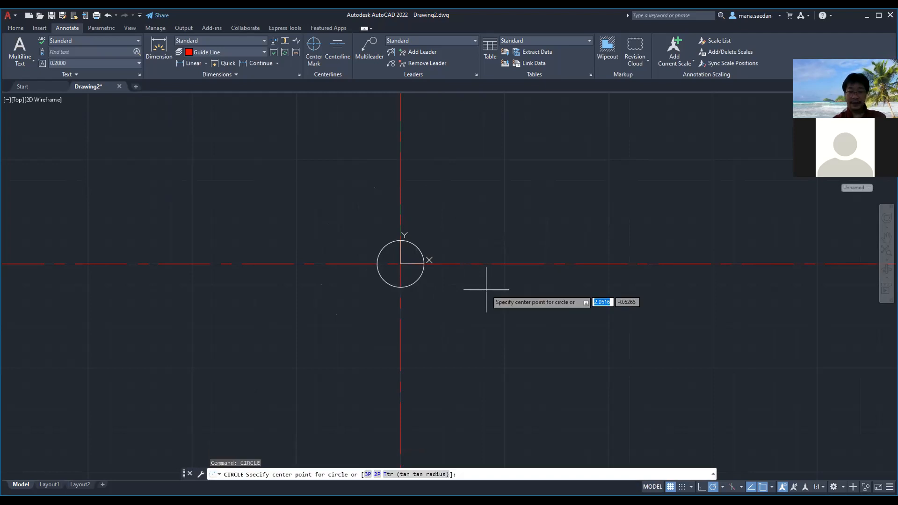
click(401, 264)
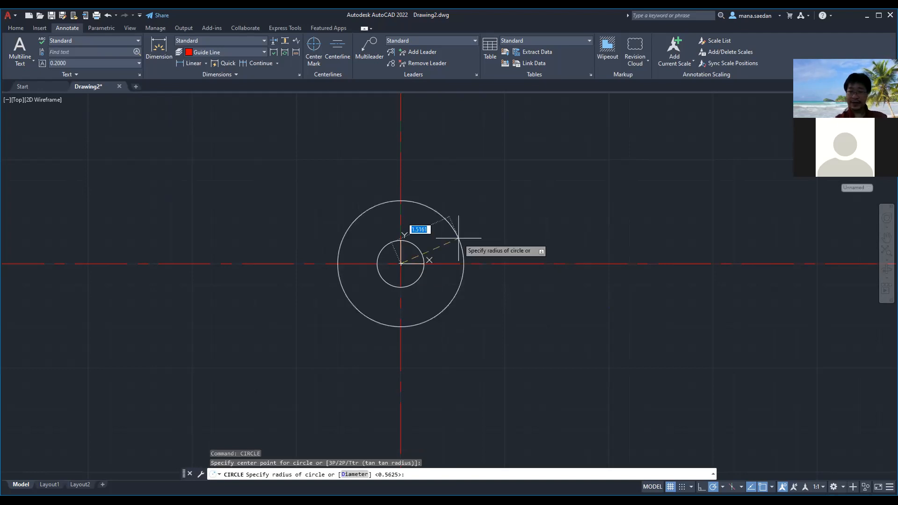
text(dia)
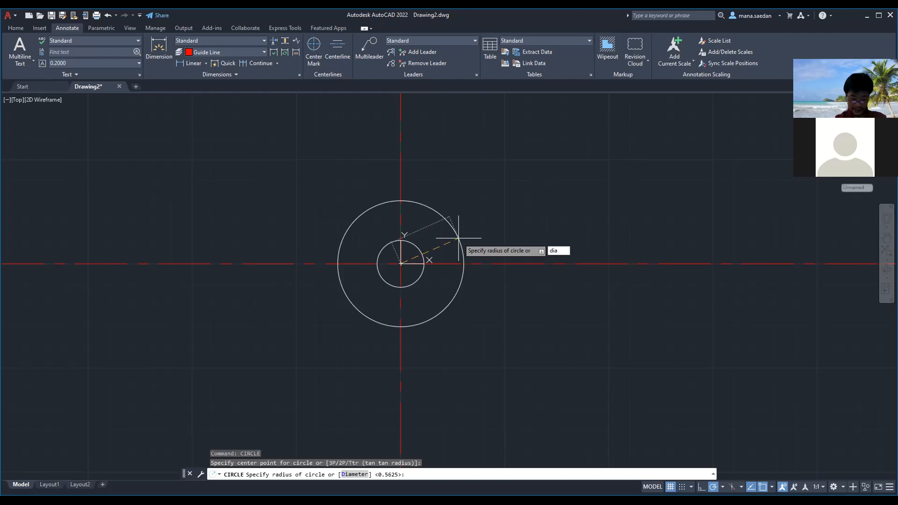
key(Return)
text(1.175)
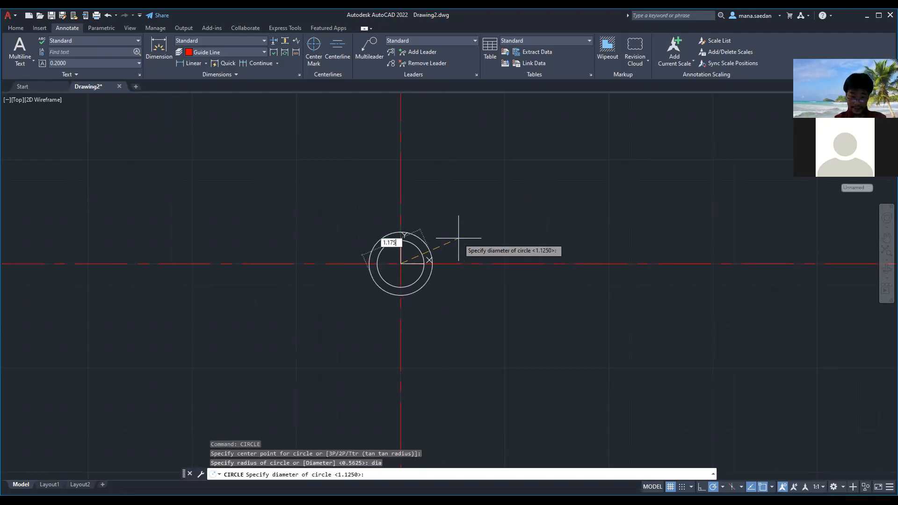
key(BackSpace)
key(BackSpace)
key(BackSpace)
text(750)
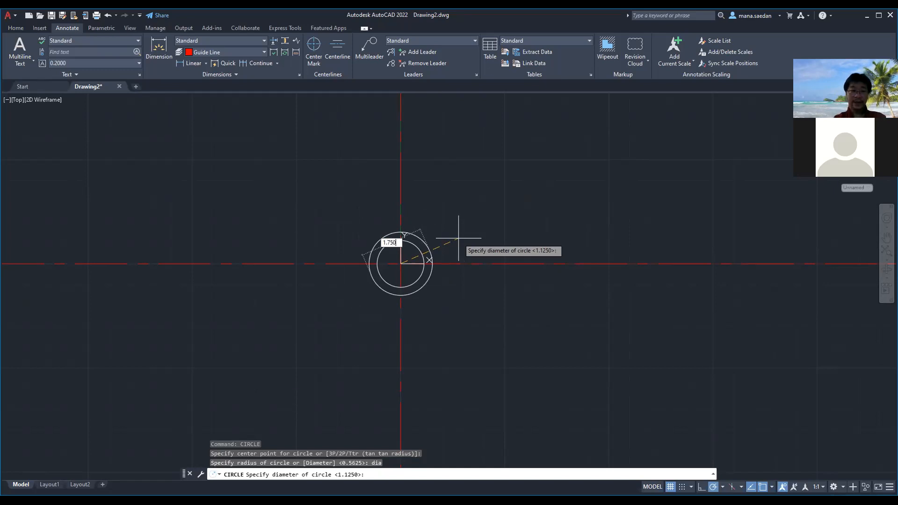
key(Return)
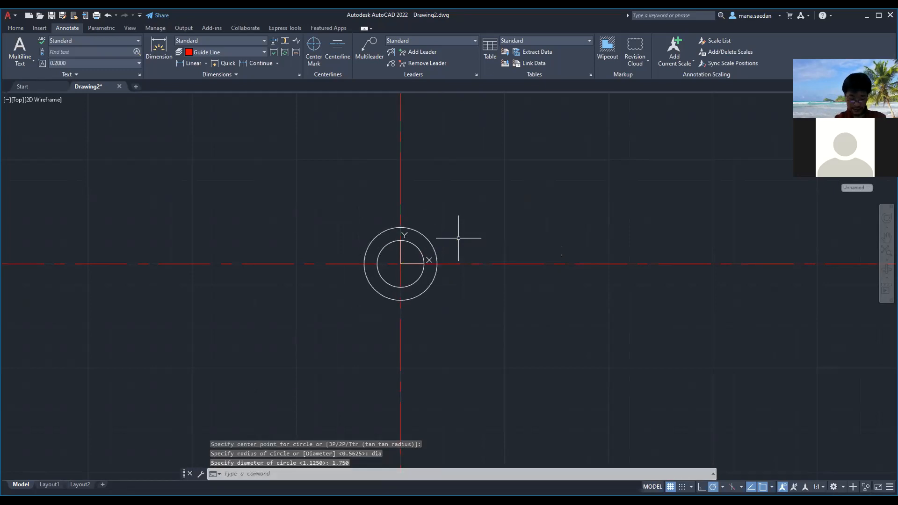
scroll(442, 261, down, 2)
scroll(347, 330, up, 2)
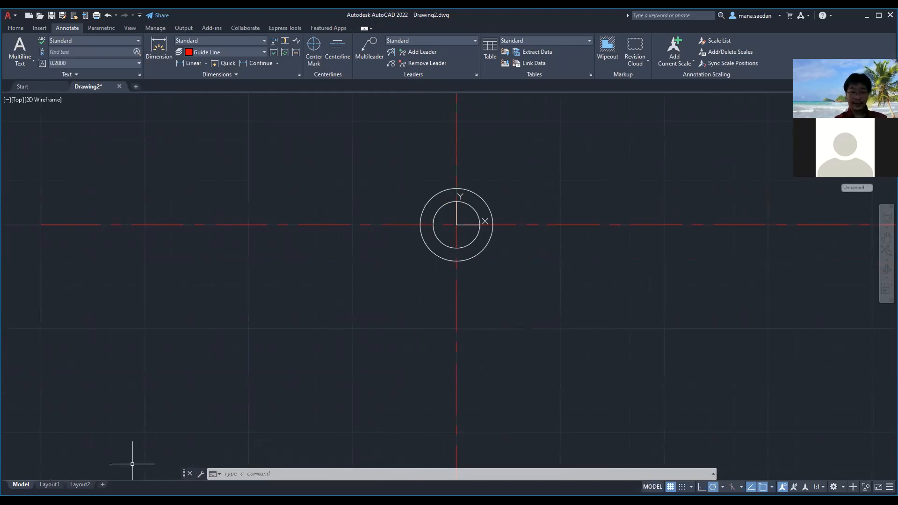
Switch to Ex2-3-AutoCAD.pdf in Edge and examine the concentric circles and the slot in the exercise drawing
key(alt+Tab)
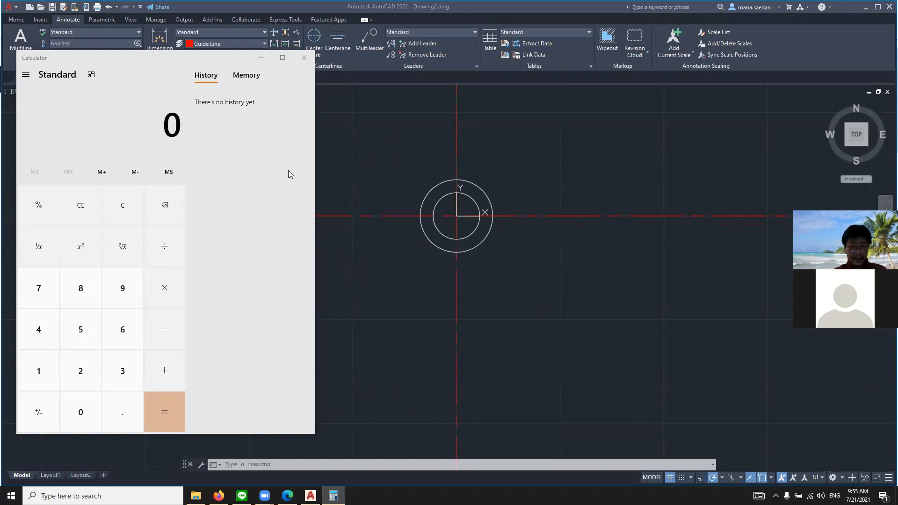
click(287, 496)
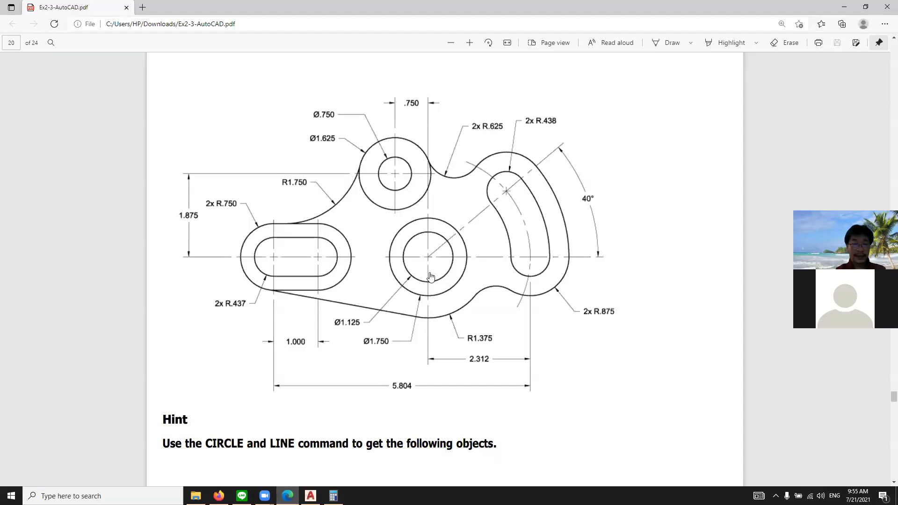
ctrl+scroll(425, 278, up, 1)
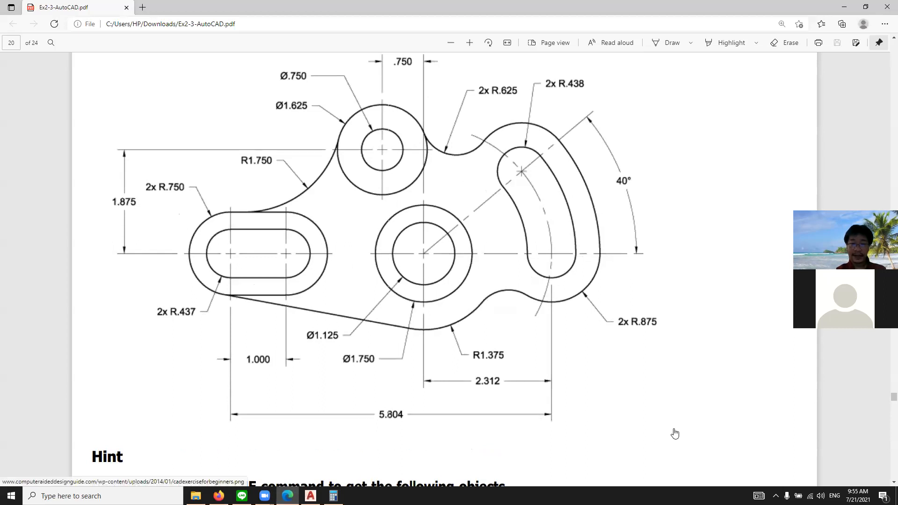
click(423, 253)
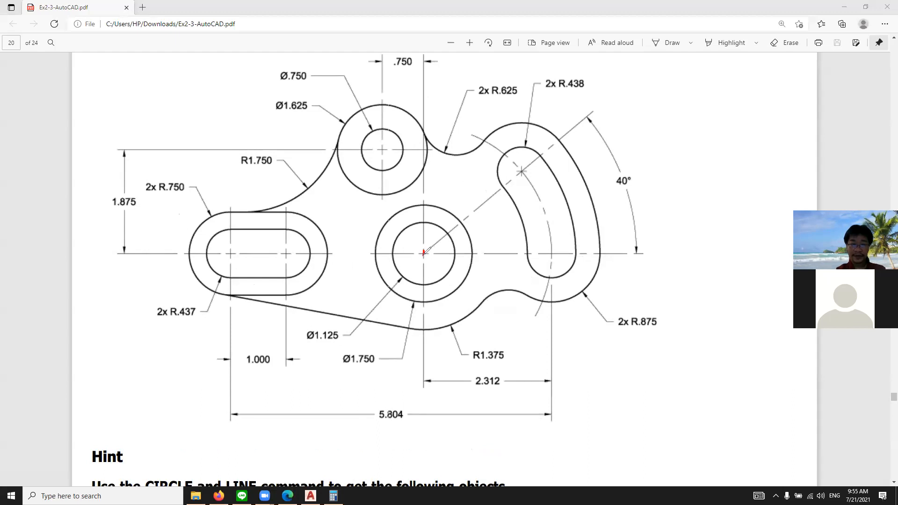
mouse_move(440, 226)
mouse_down()
mouse_move(403, 236)
mouse_move(414, 272)
mouse_move(452, 262)
mouse_move(448, 243)
mouse_move(395, 214)
mouse_move(382, 255)
mouse_move(442, 288)
mouse_move(469, 248)
mouse_up()
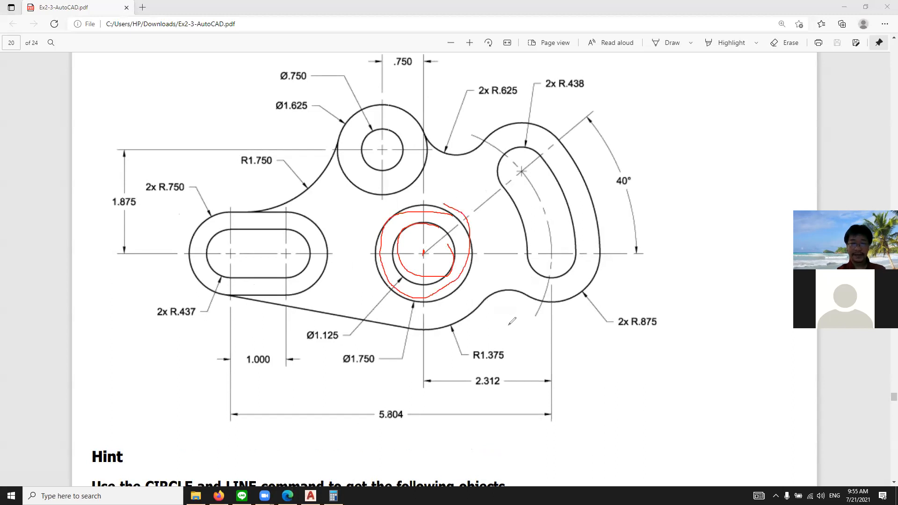
click(564, 72)
mouse_move(249, 230)
mouse_down()
mouse_move(215, 240)
mouse_move(221, 267)
mouse_move(302, 277)
mouse_move(295, 232)
mouse_move(236, 230)
mouse_up()
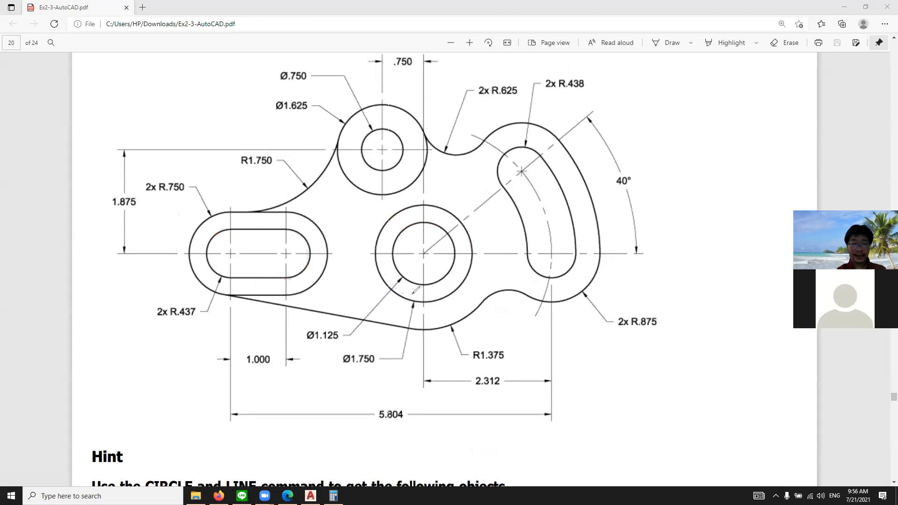
Mark the distance from the slot's nearer arc center to the concentric circles' center, and the ends of the 5.804 dimension
click(424, 252)
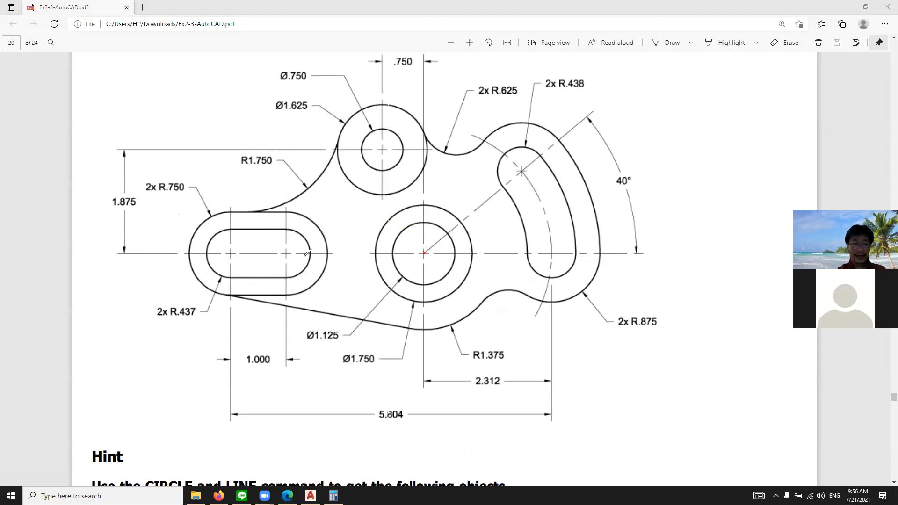
mouse_move(294, 247)
mouse_down()
mouse_move(286, 253)
mouse_move(298, 259)
mouse_move(426, 253)
mouse_move(399, 267)
mouse_up()
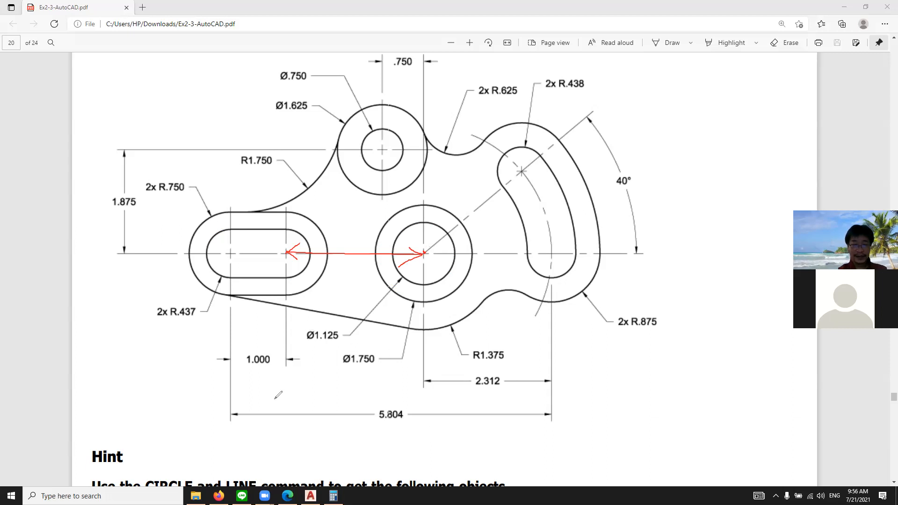
click(231, 414)
click(553, 415)
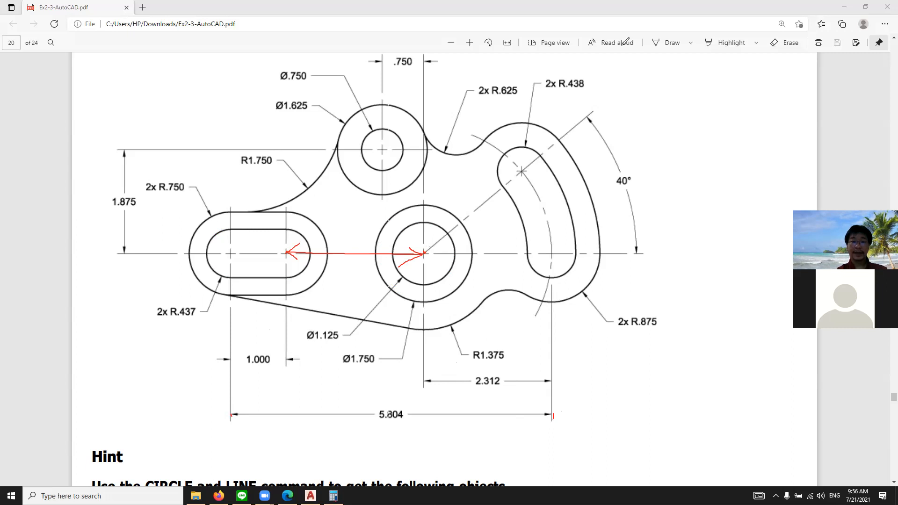
Calculate the slot's nearer arc center offset in Calculator as 5.804 minus 2.312 minus 1
click(333, 496)
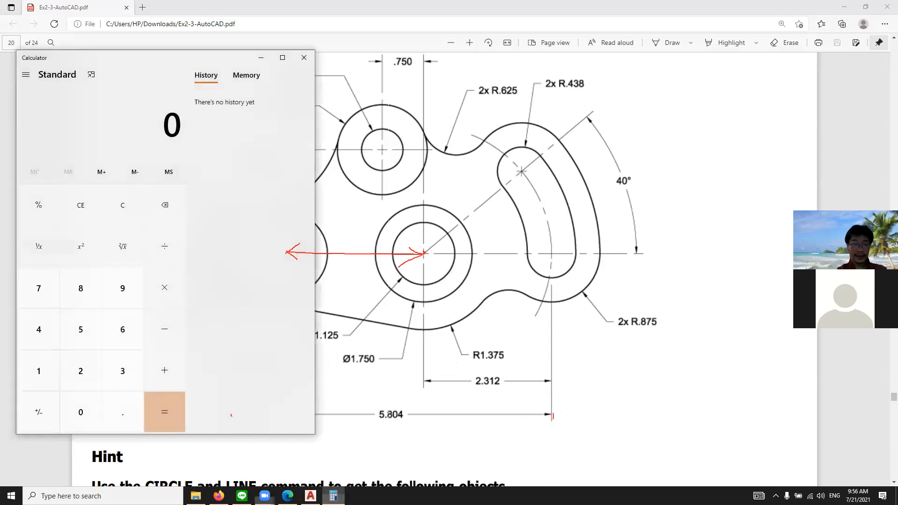
text(5.804)
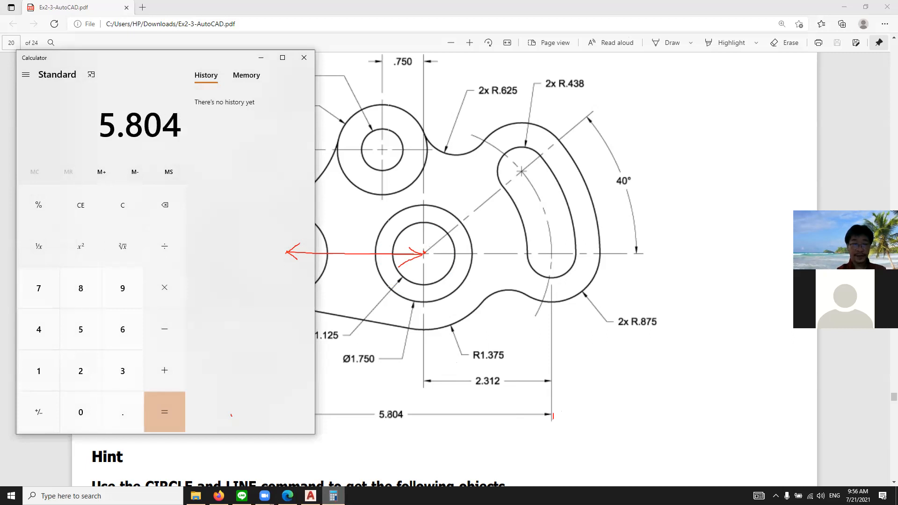
key(minus)
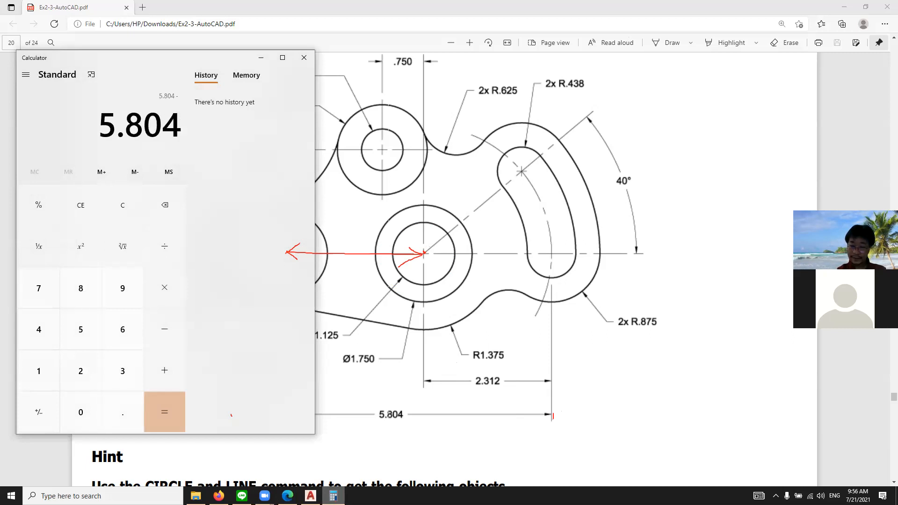
text(2.)
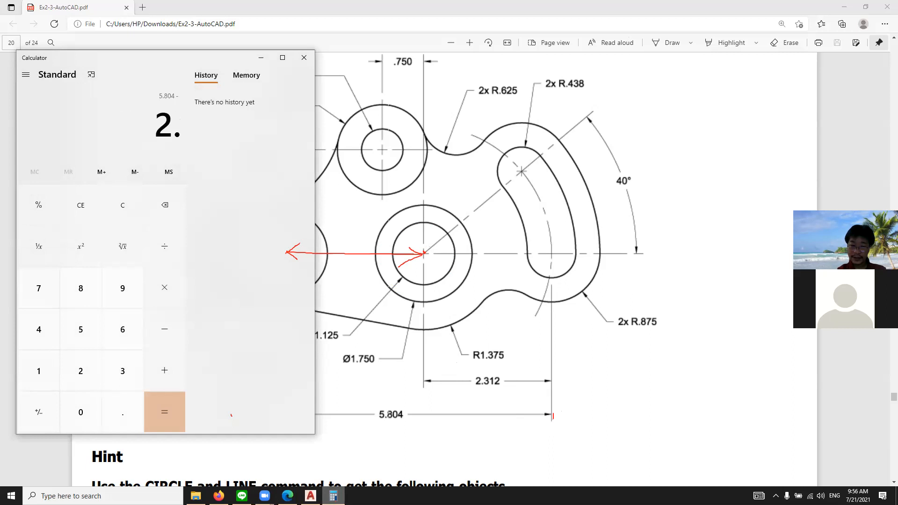
text(312)
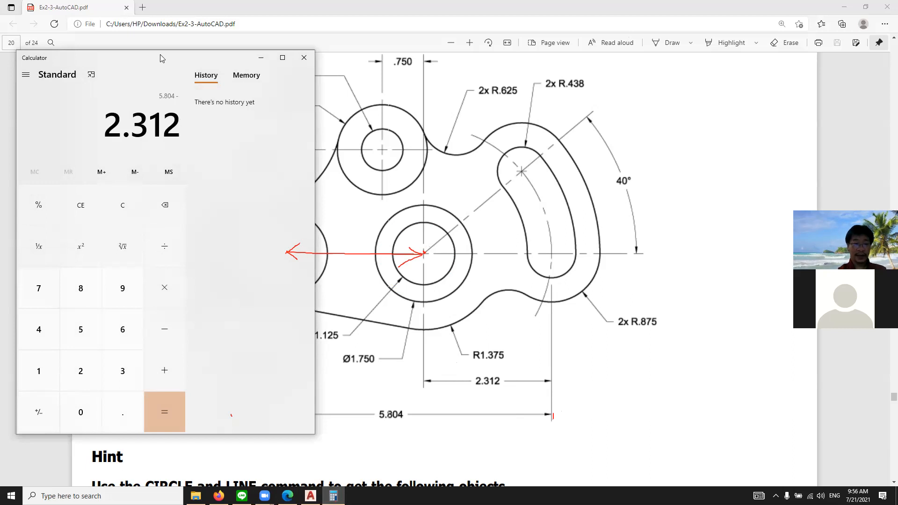
drag(161, 58, 452, 60)
key(minus)
text(1)
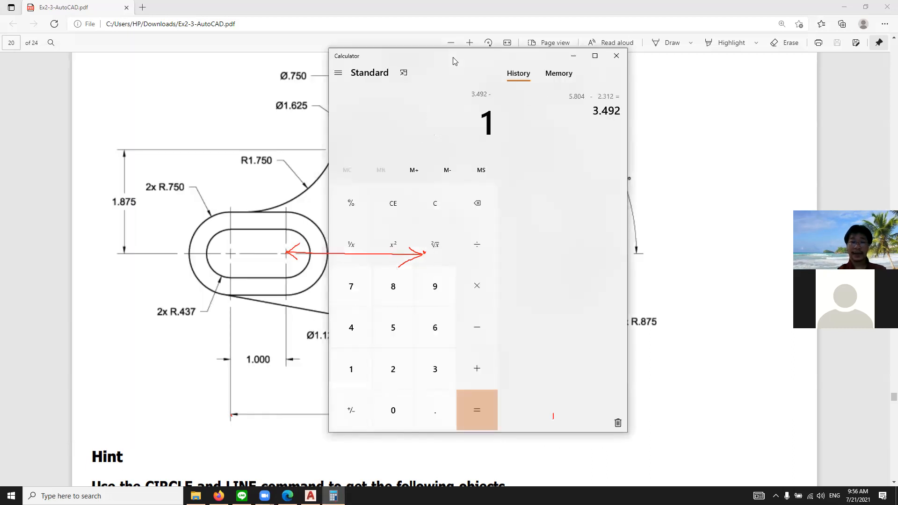
key(Return)
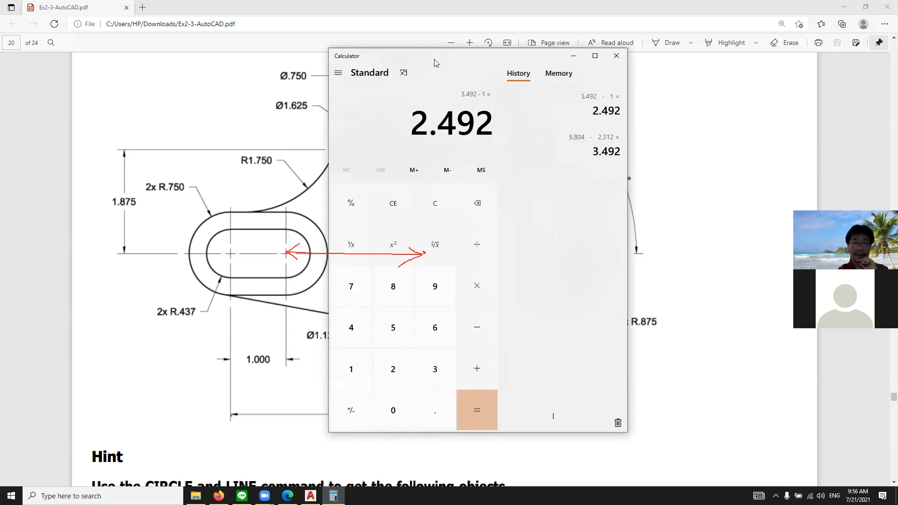
Switch to the cadexerciseforbeginners.png image in Edge and examine the enlarged exercise drawing around the slot and concentric circles
drag(437, 60, 2, 100)
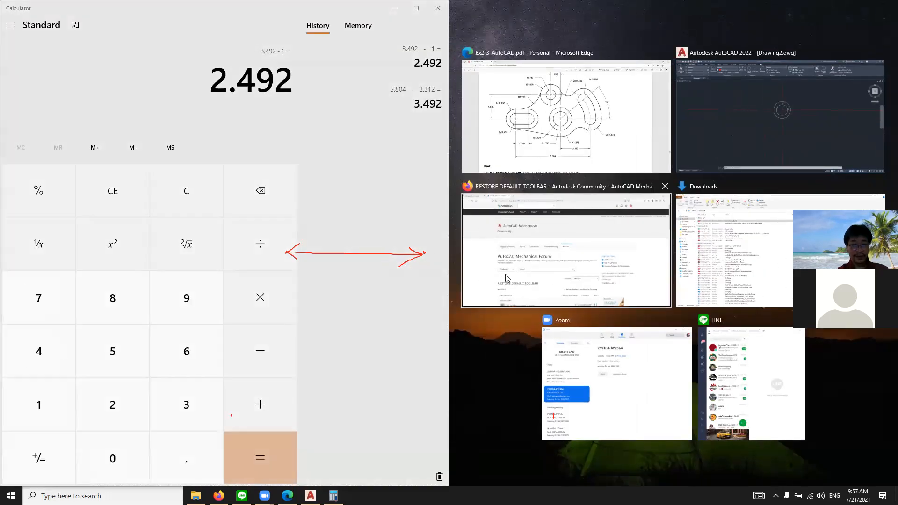
click(565, 154)
click(620, 143)
click(866, 4)
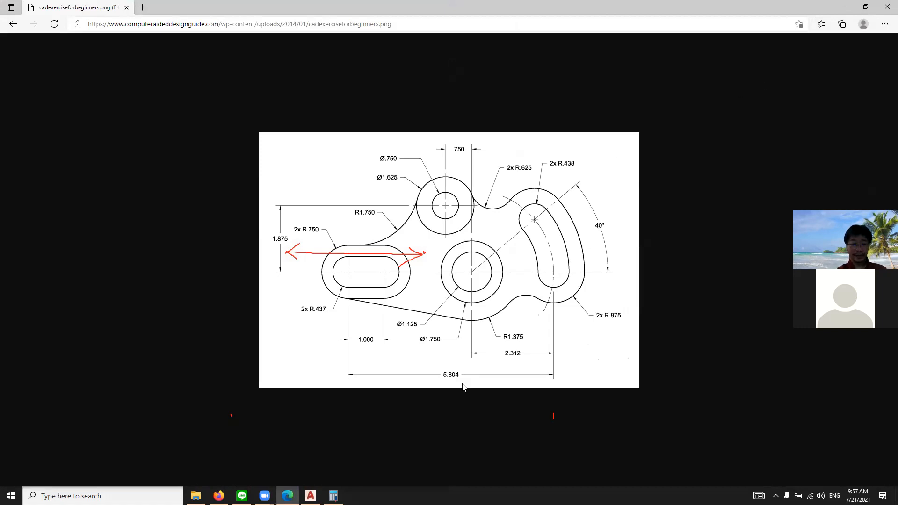
ctrl+scroll(405, 274, up, 6)
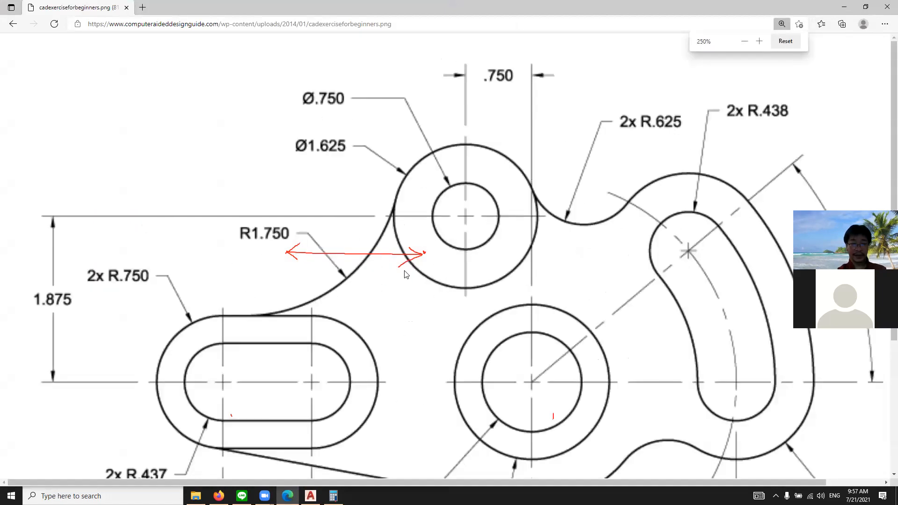
scroll(405, 276, down, 3)
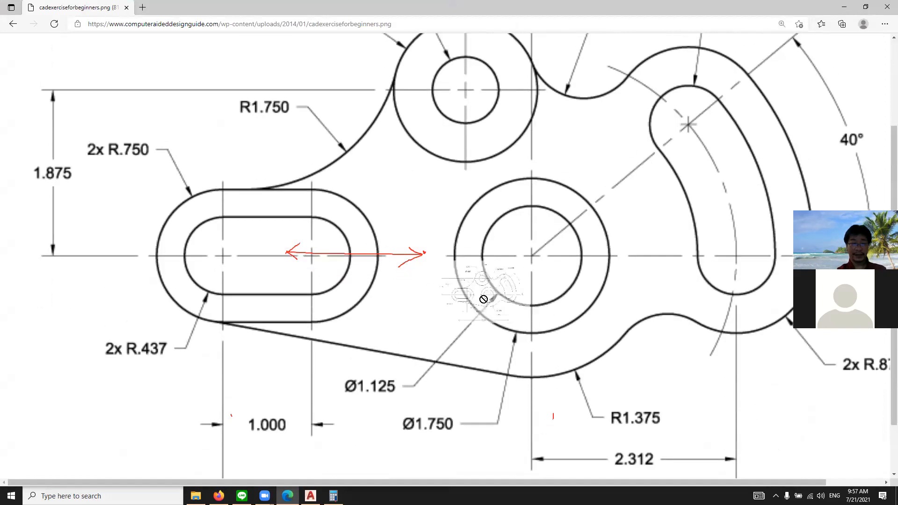
ctrl+scroll(454, 283, down, 1)
scroll(454, 283, up, 1)
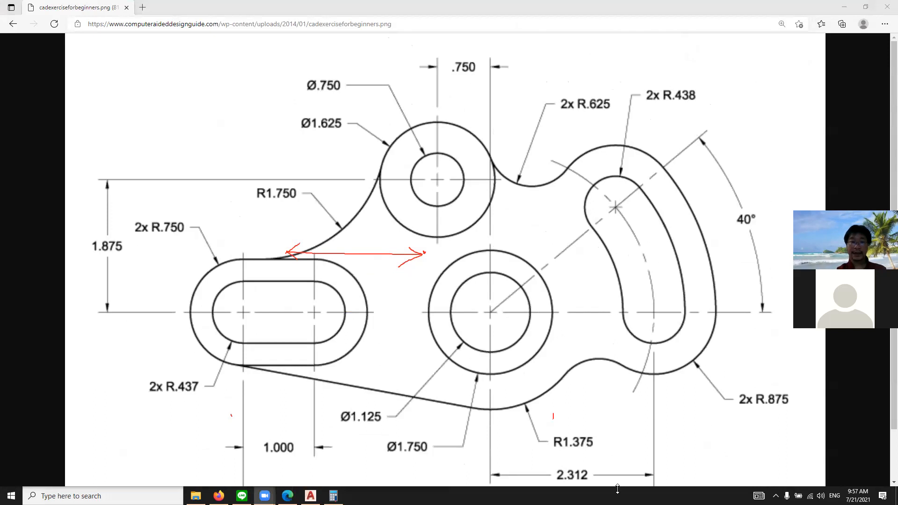
Clear the red annotation marks from the exercise drawing and switch back to AutoCAD
click(522, 108)
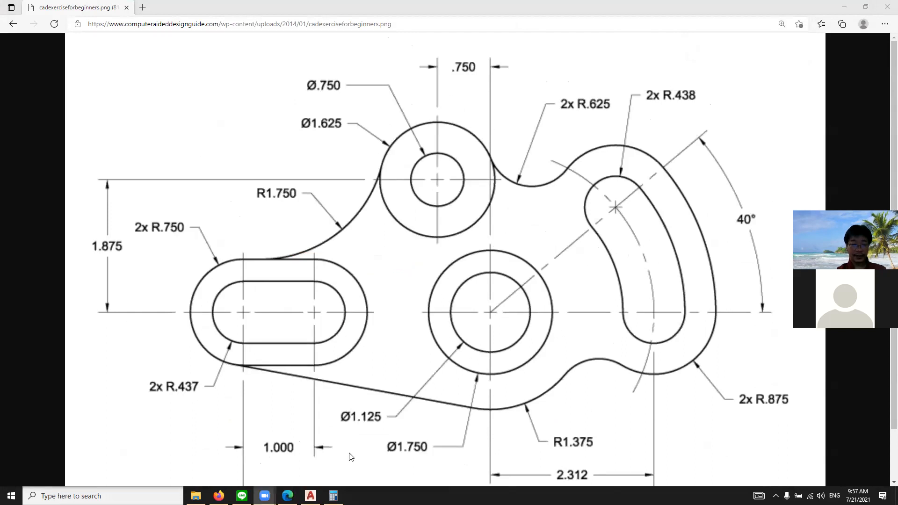
click(311, 496)
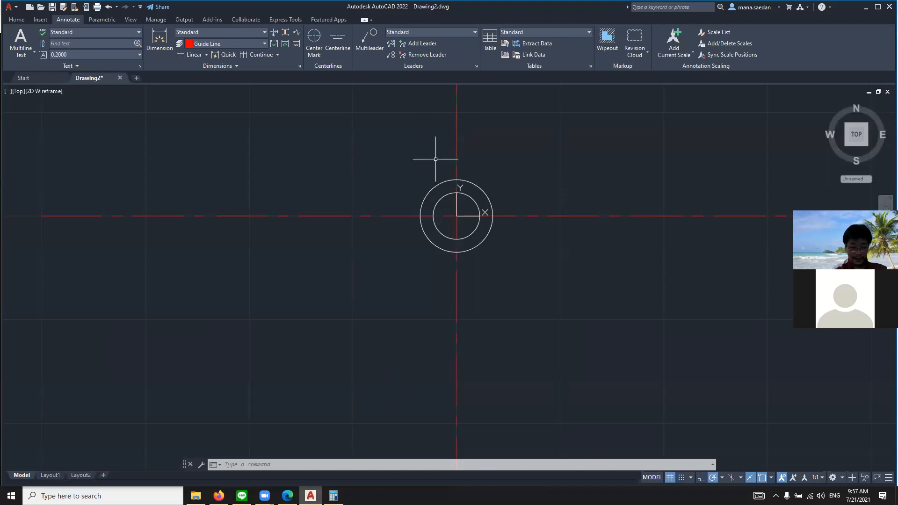
text(UCS)
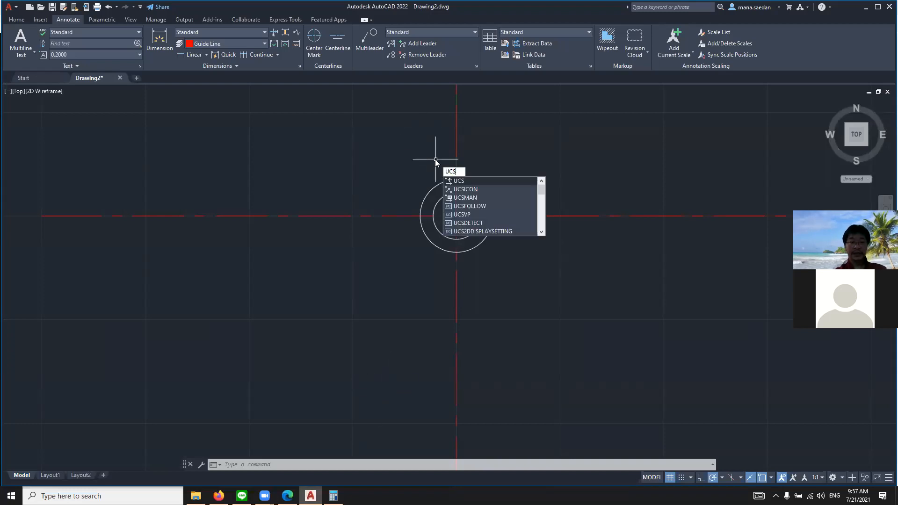
key(Return)
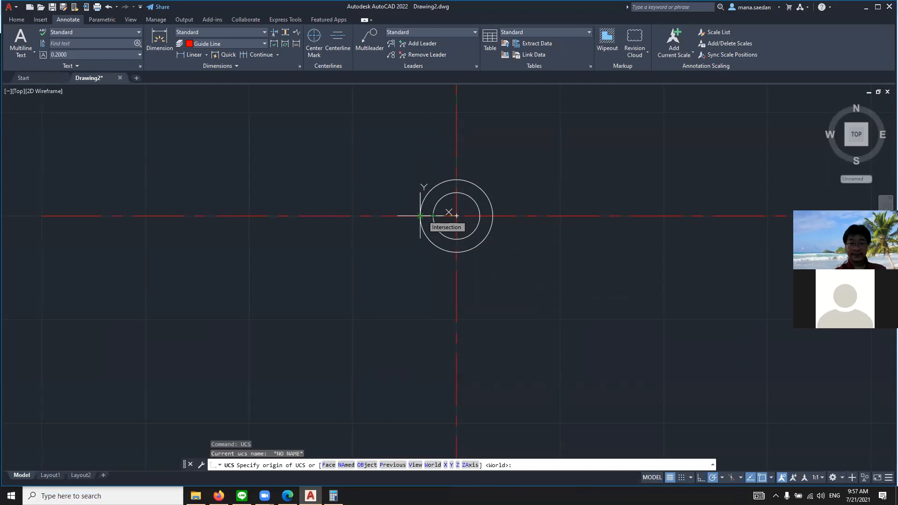
text(1)
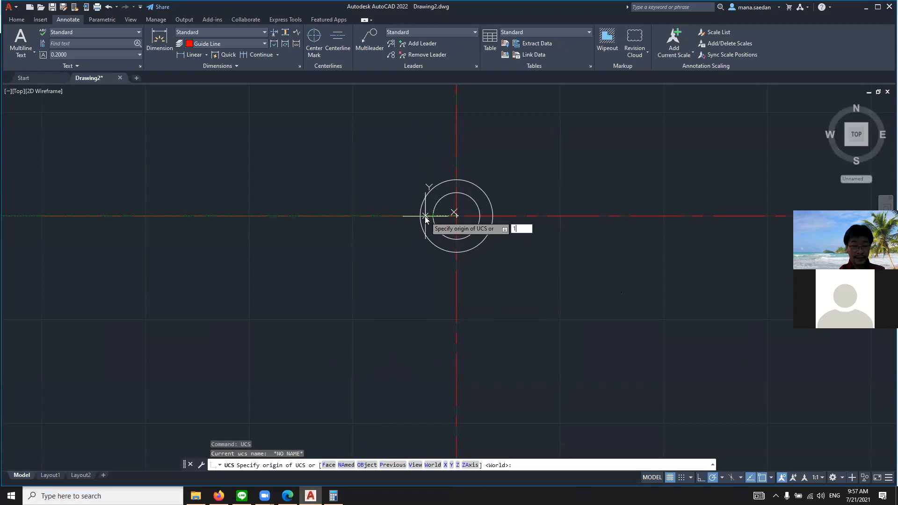
key(BackSpace)
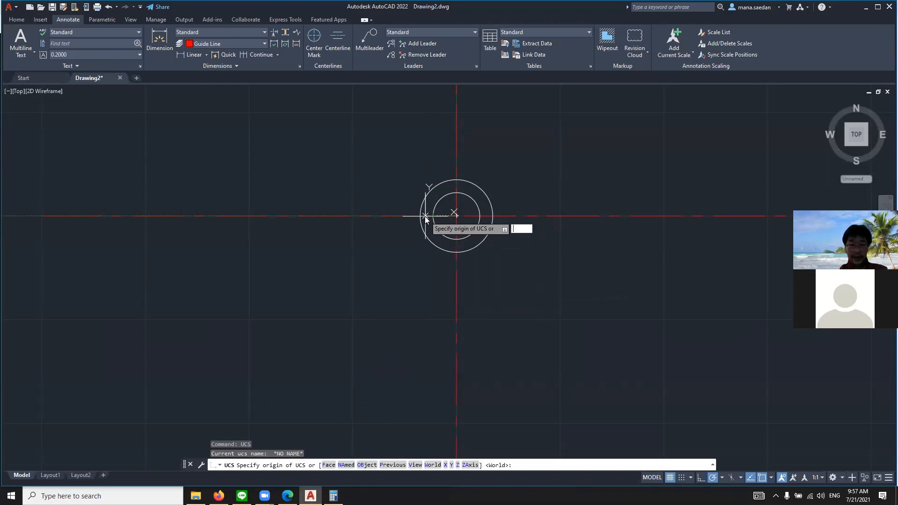
text(2.492)
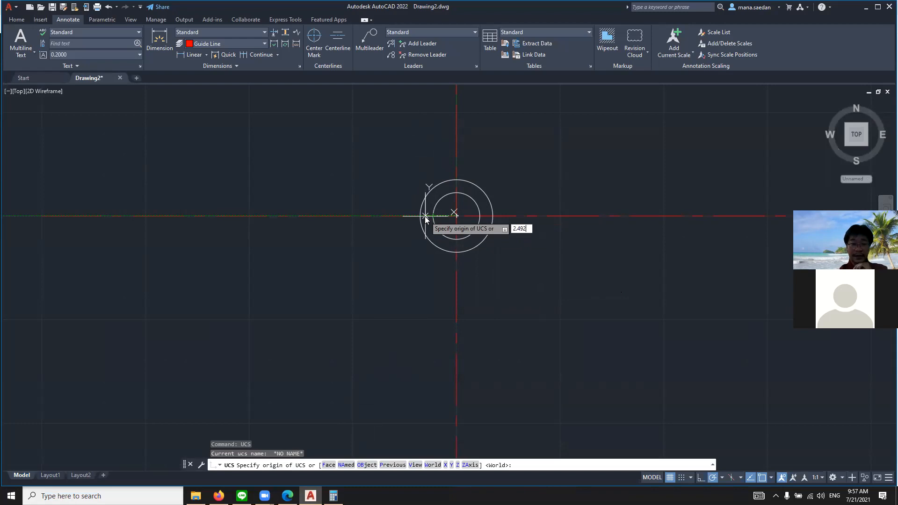
key(Return)
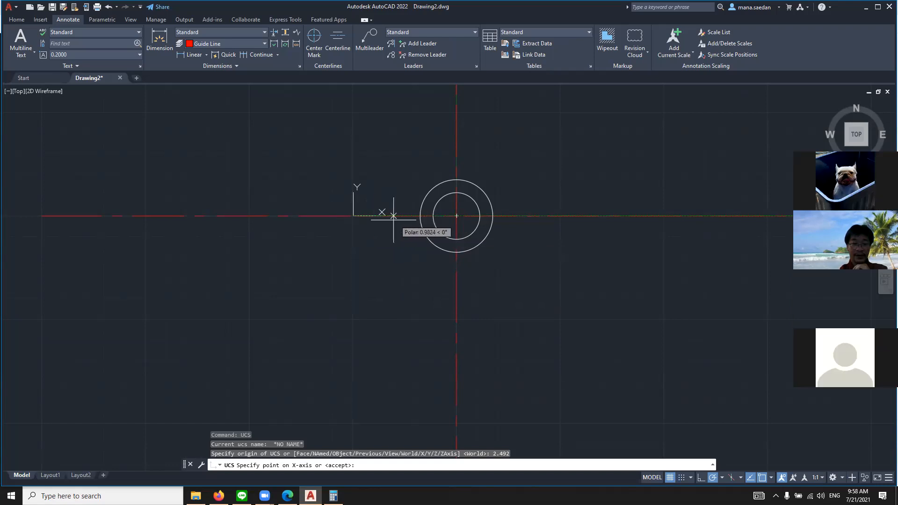
key(Escape)
key(Escape)
key(Escape)
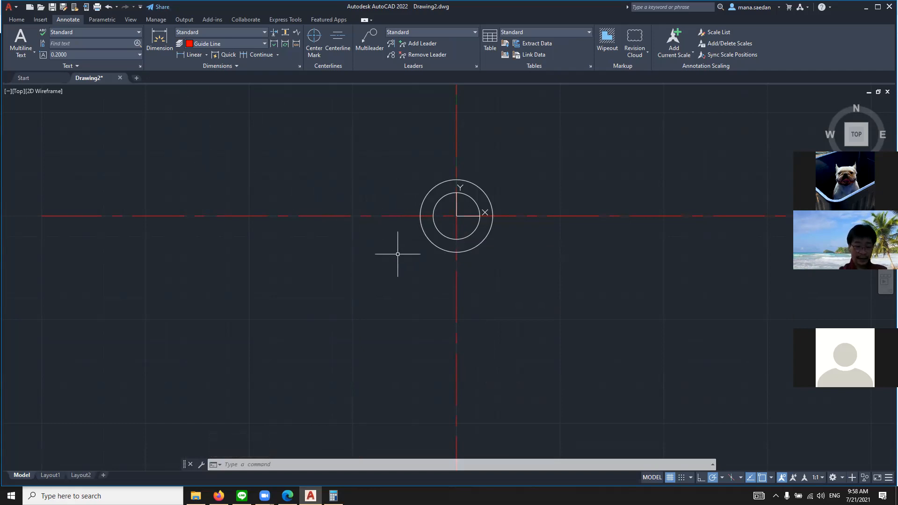
text(line)
key(Escape)
key(Escape)
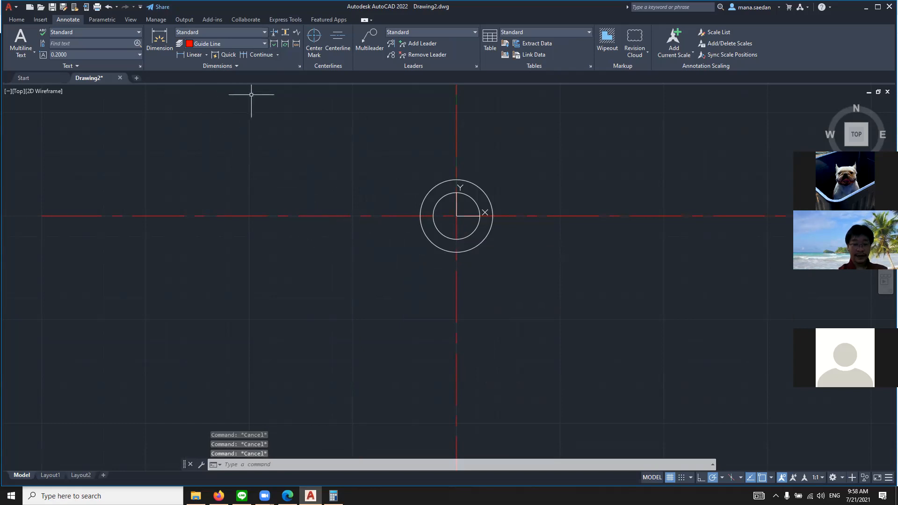
Make the Guide Line layer current in the Layer Properties Manager and close it
text(layer)
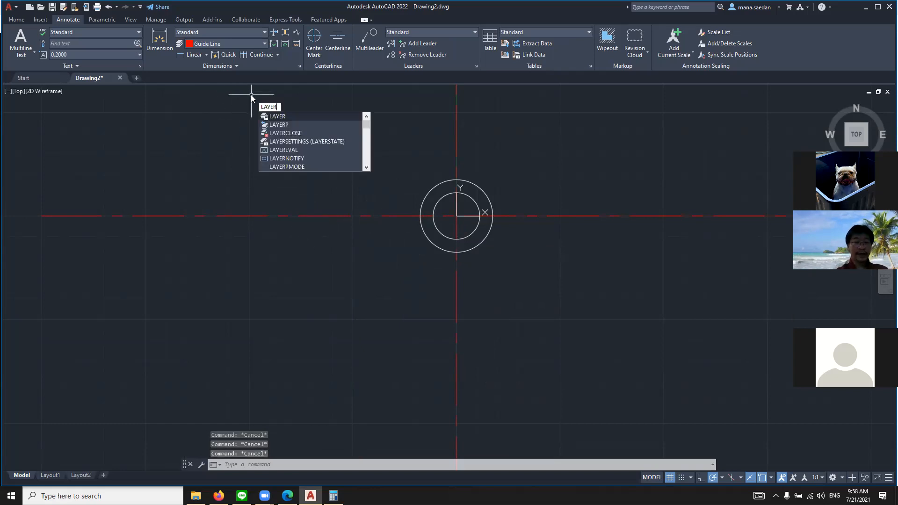
click(284, 115)
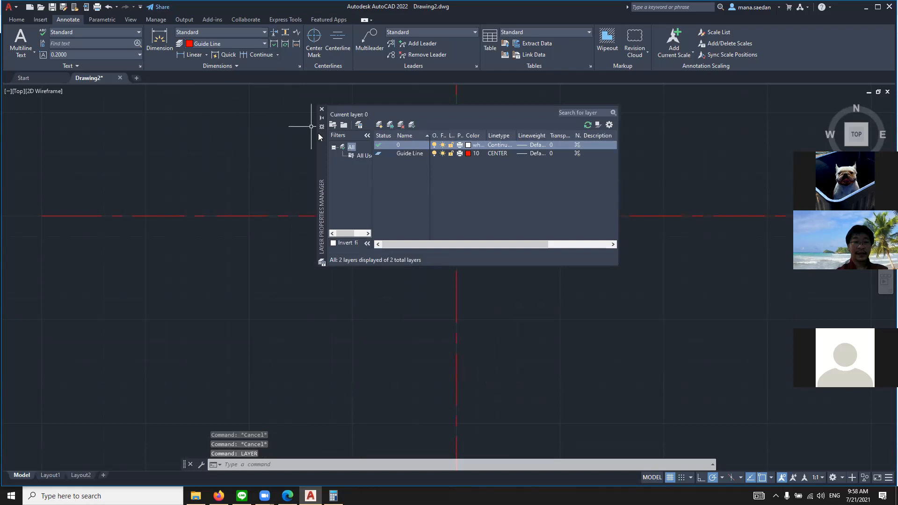
double_click(380, 151)
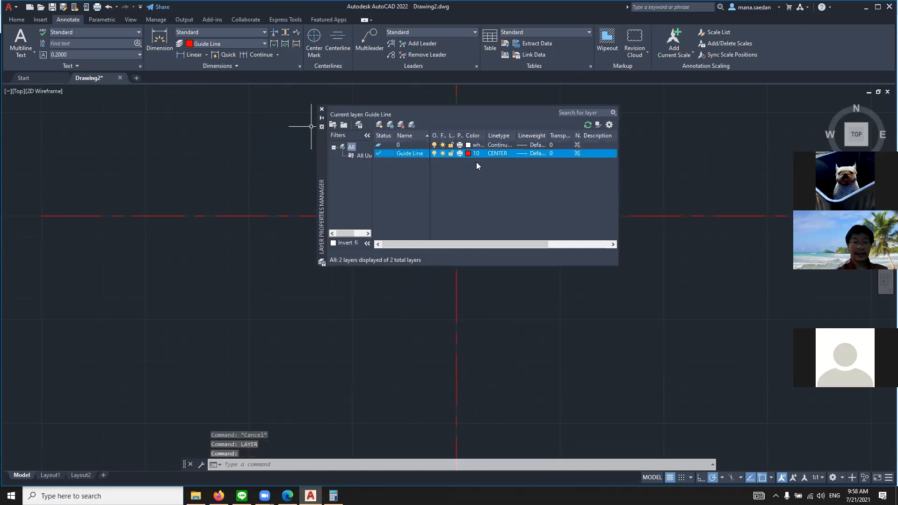
click(322, 108)
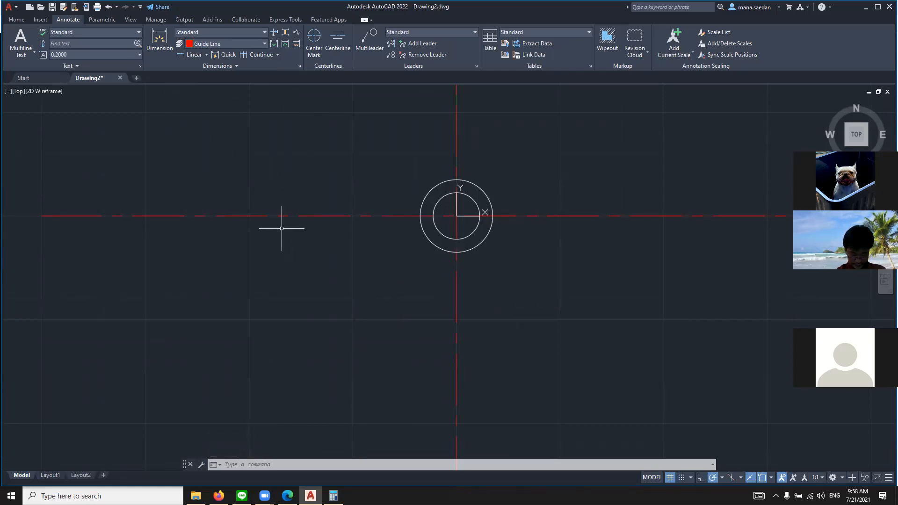
Draw a vertical guide line from point -2.492,-1 upward across the horizontal guide line, about 2.77 long
text(LINE)
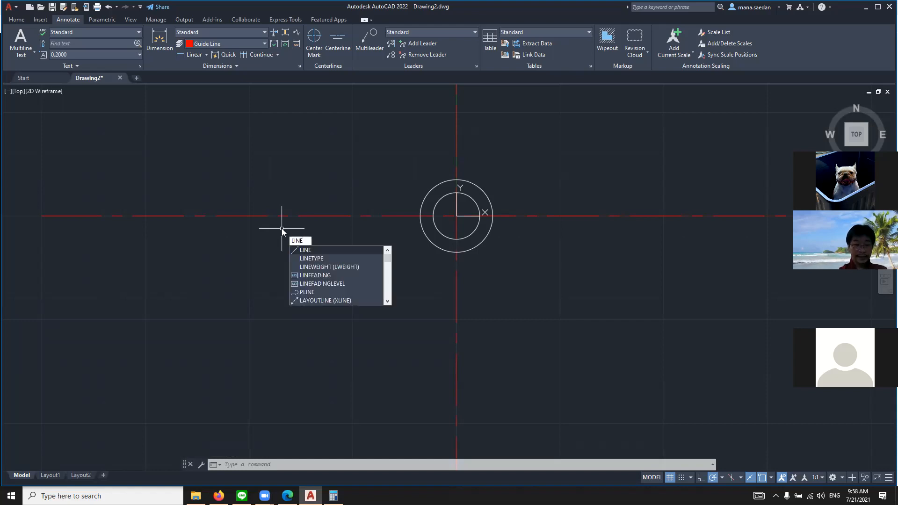
key(Return)
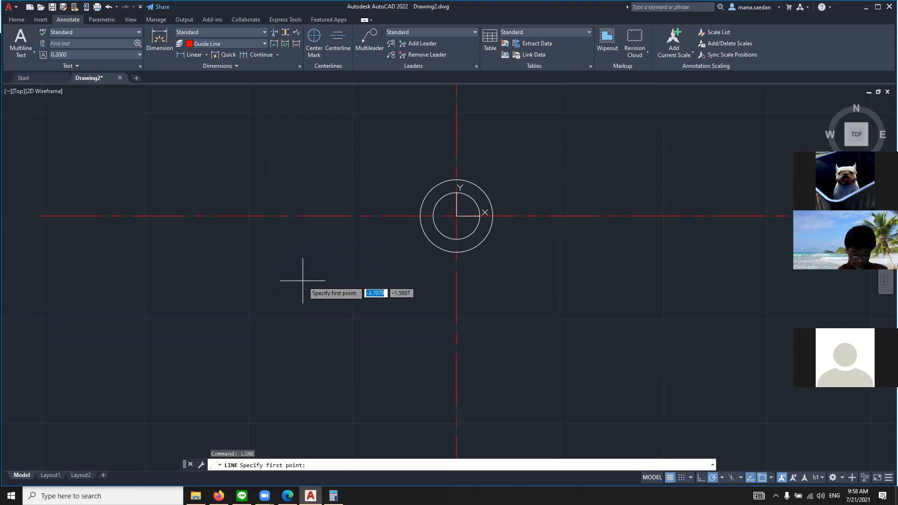
text(-)
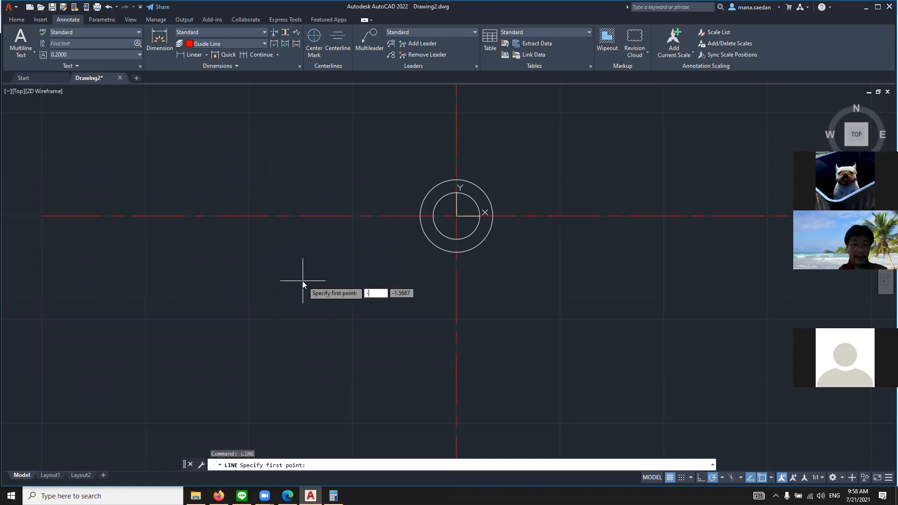
text(2.492)
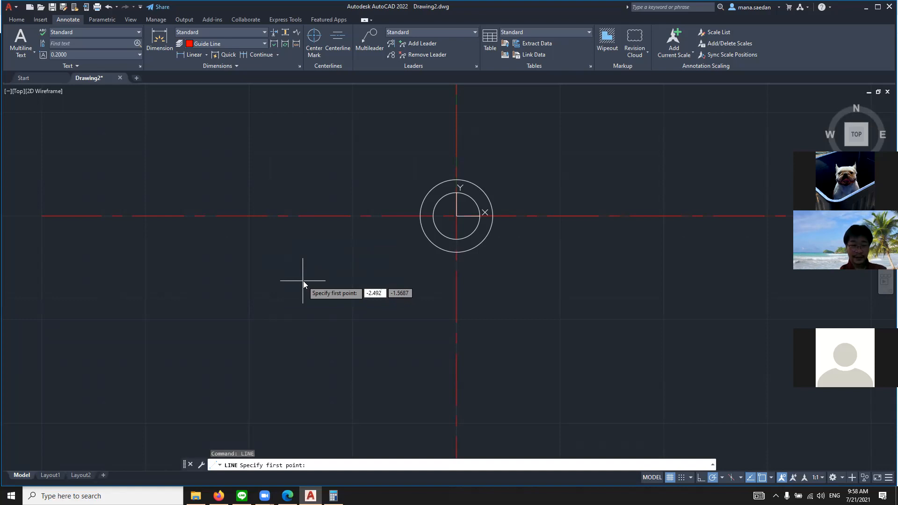
key(Tab)
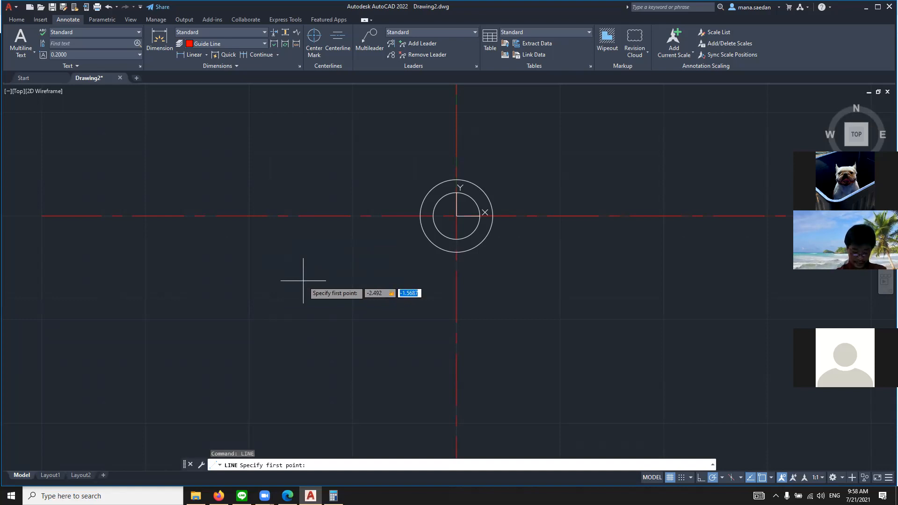
text(-1)
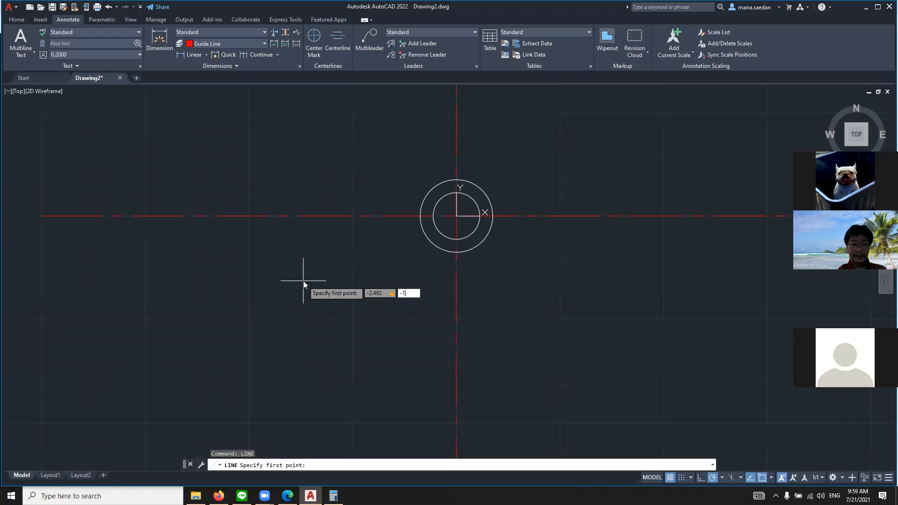
key(Return)
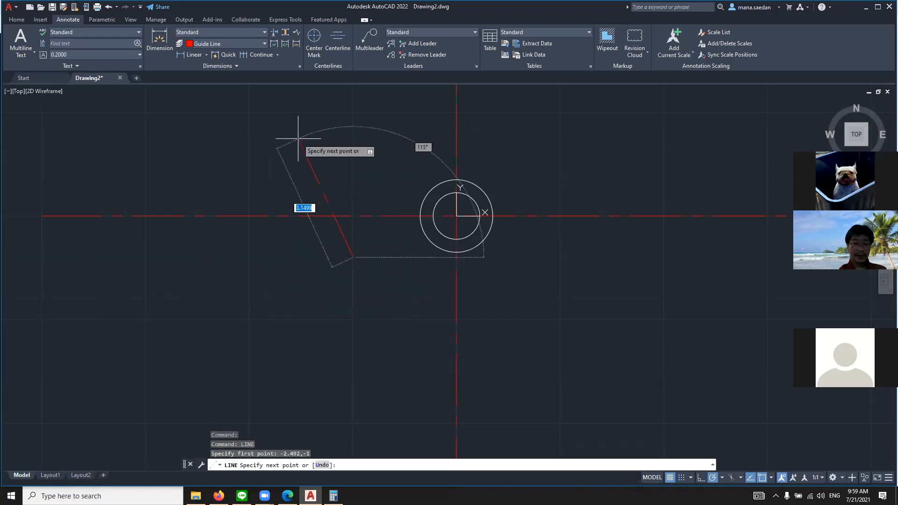
click(353, 142)
key(Return)
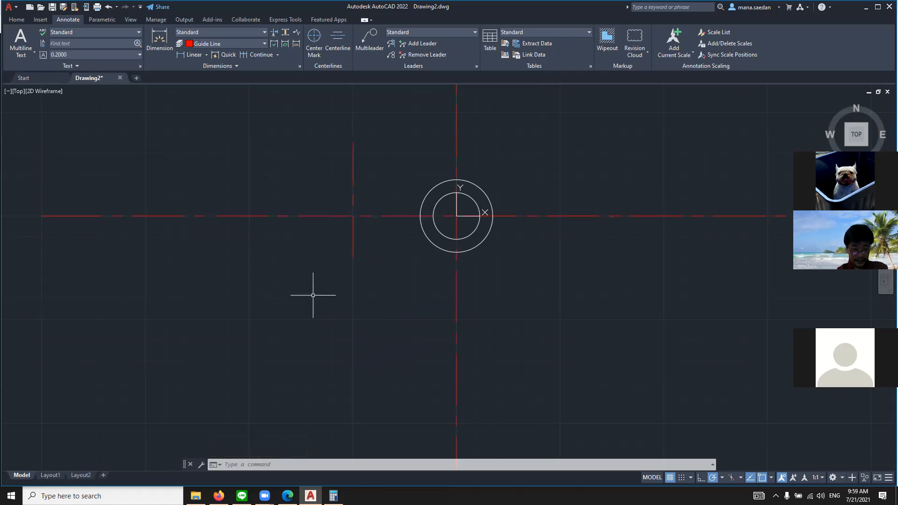
key(Escape)
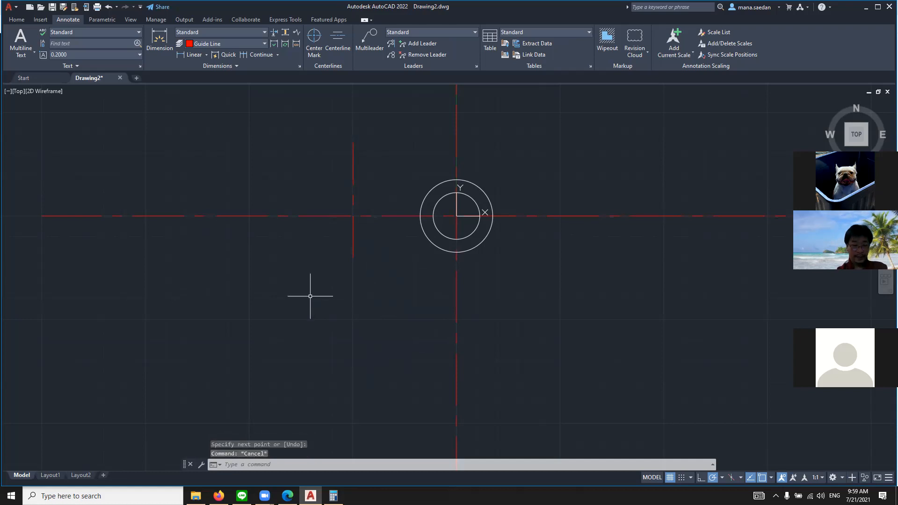
Move the UCS origin to the intersection of the short vertical and horizontal guide lines, with the X axis pointing away from the concentric circles
text(ucs)
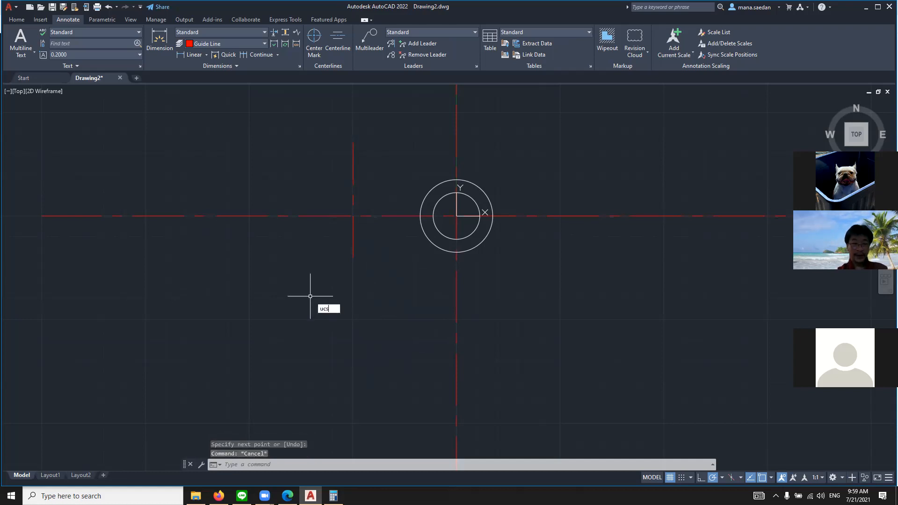
key(Return)
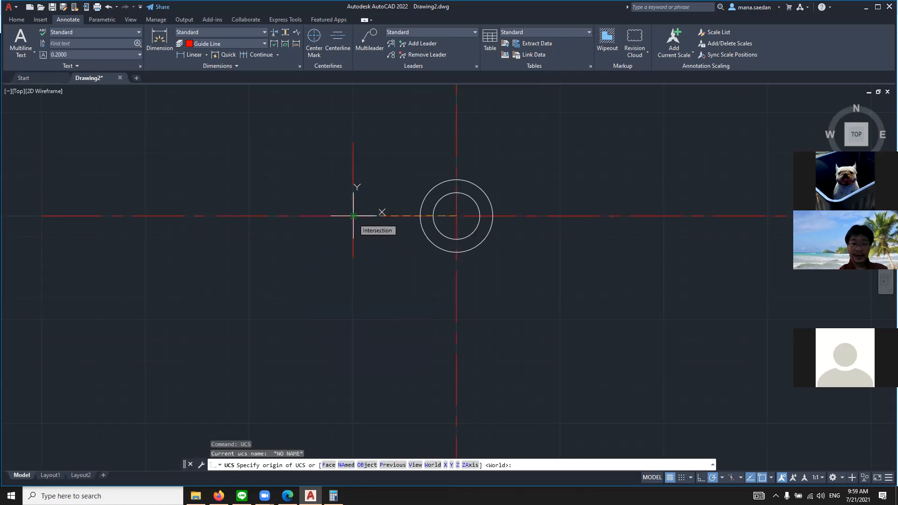
click(353, 215)
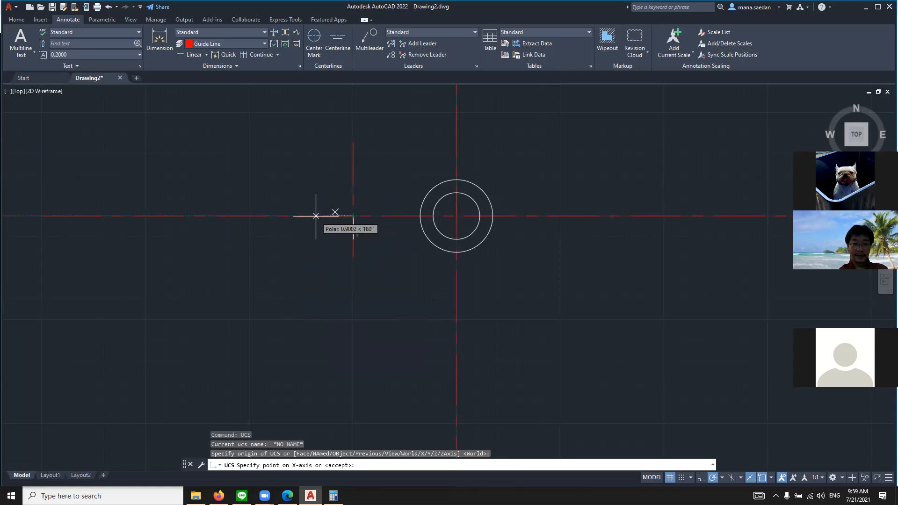
click(316, 215)
key(Return)
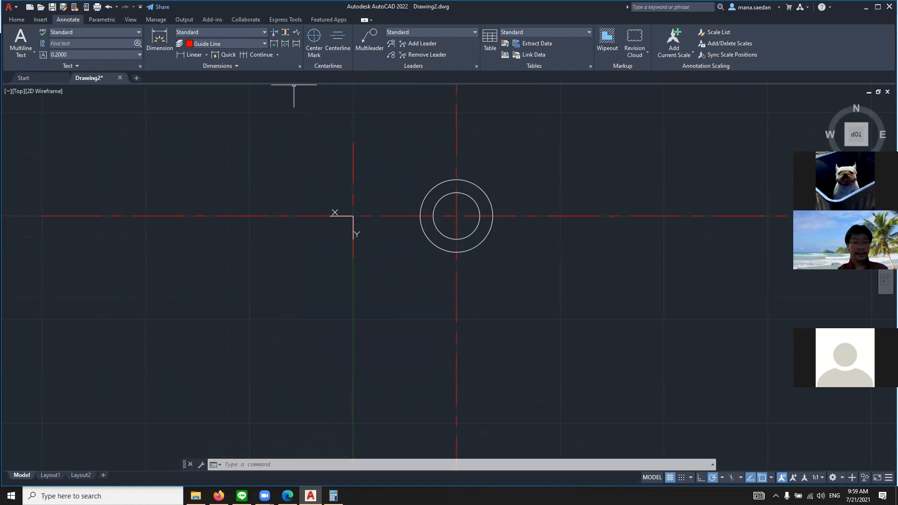
Make layer 0 current in the Layer Properties Manager and close it
text(LAYER)
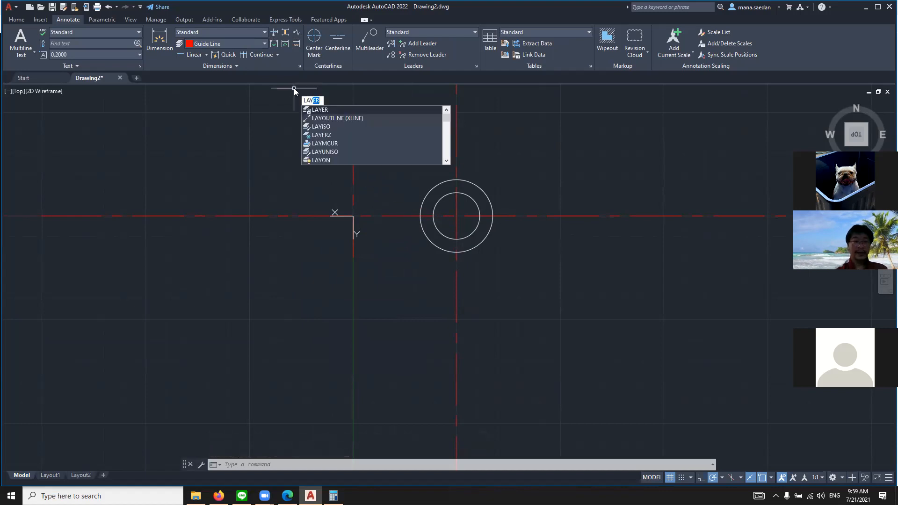
key(Return)
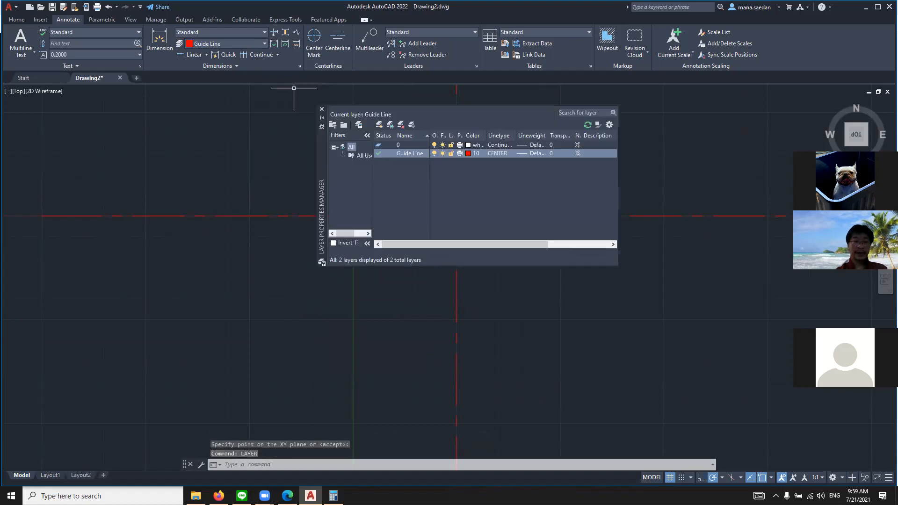
double_click(378, 145)
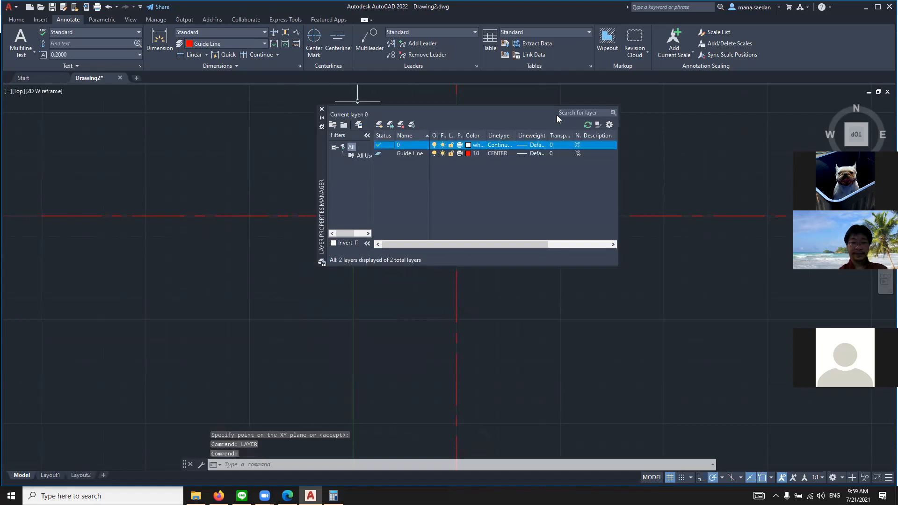
click(321, 110)
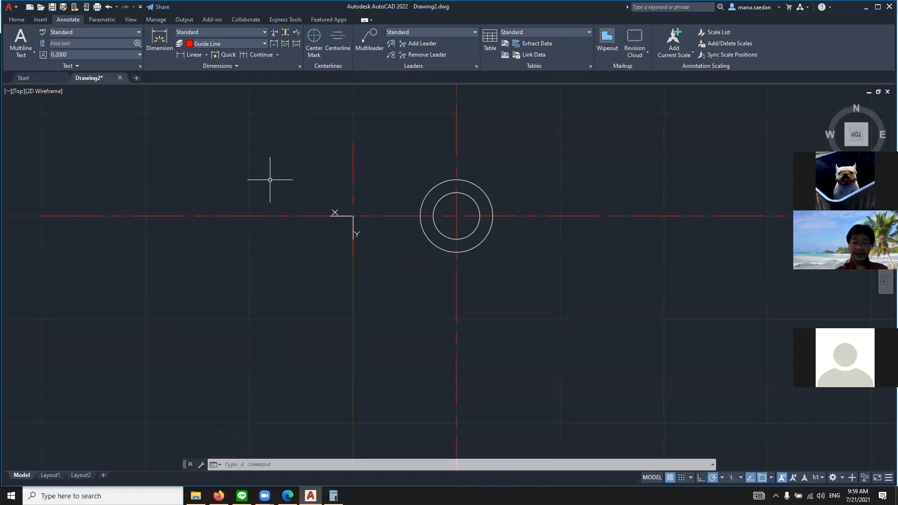
Draw a circle of radius 0.437 centered on the intersection at the new UCS origin
text(CIRCLE)
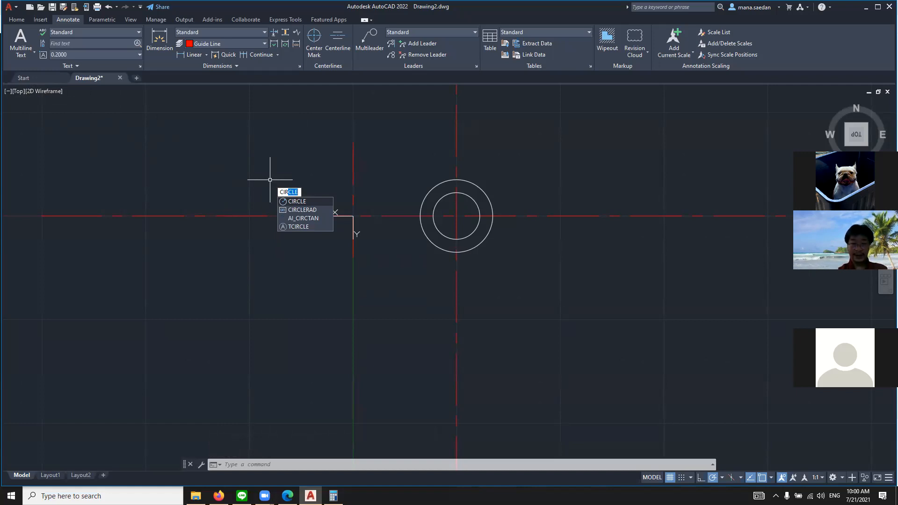
key(Return)
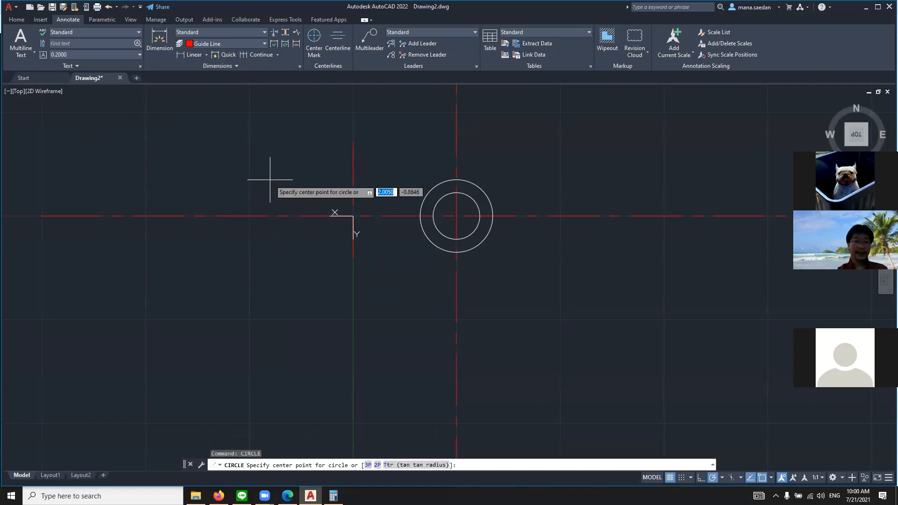
click(353, 216)
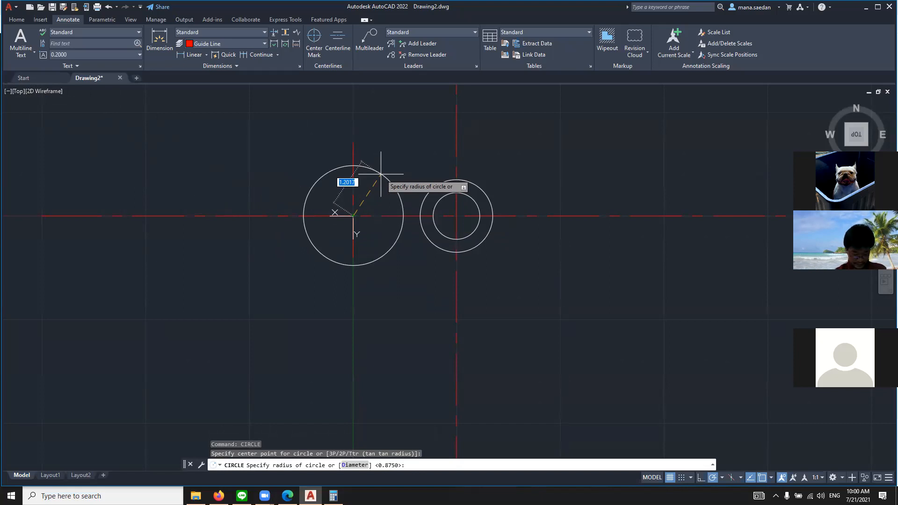
text(0.)
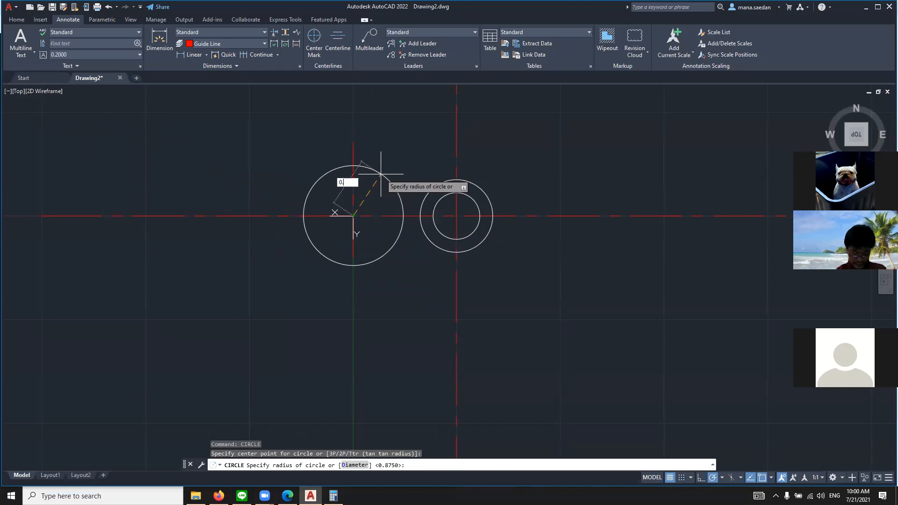
text(437)
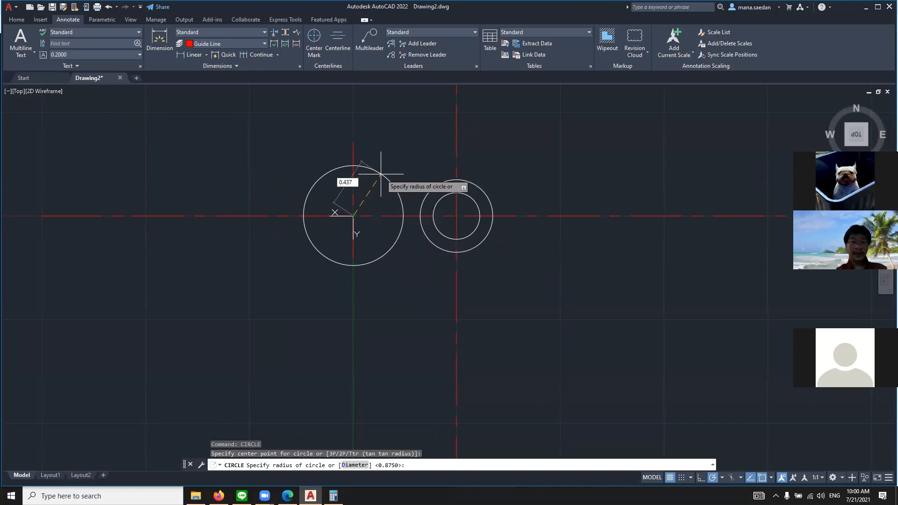
key(Return)
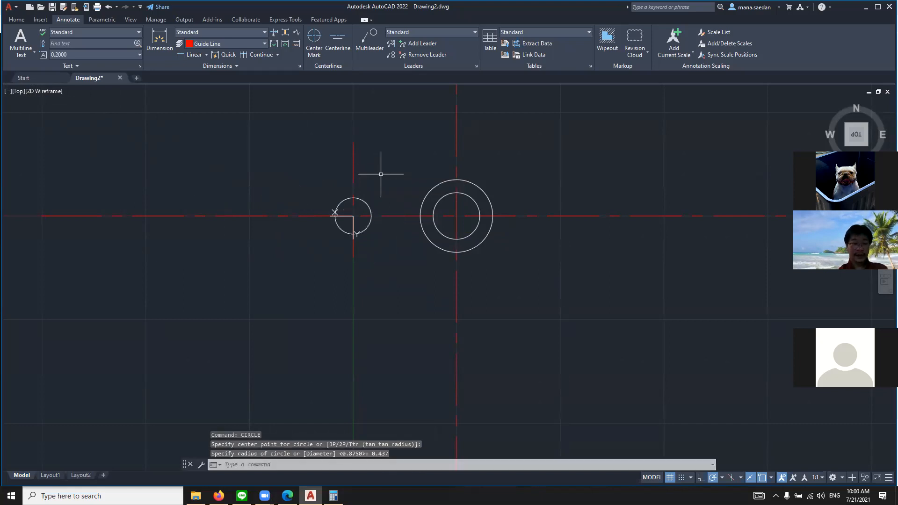
Switch to the exercise drawing in Edge, mark the slot's 2x R.437 callout, then clear the mark and return to AutoCAD
click(287, 496)
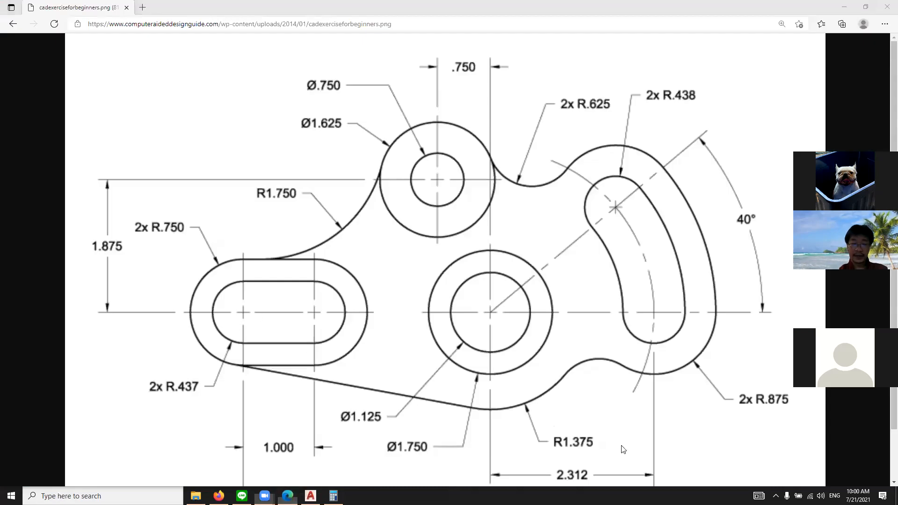
mouse_move(198, 364)
mouse_down()
mouse_move(133, 404)
mouse_move(173, 363)
mouse_up()
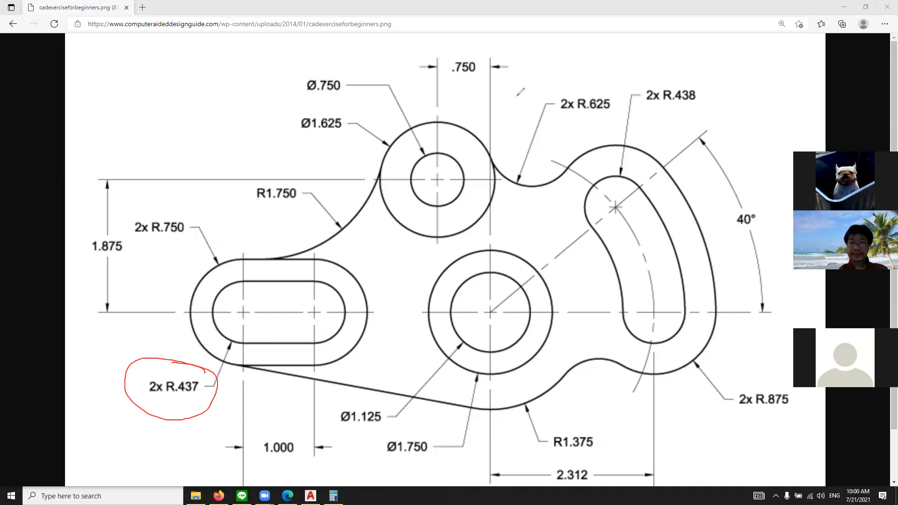
click(553, 66)
click(553, 66)
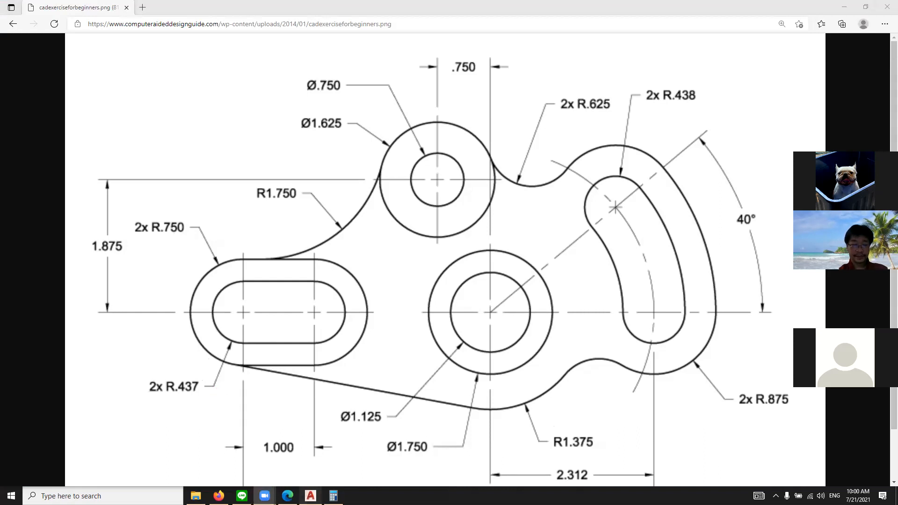
click(310, 496)
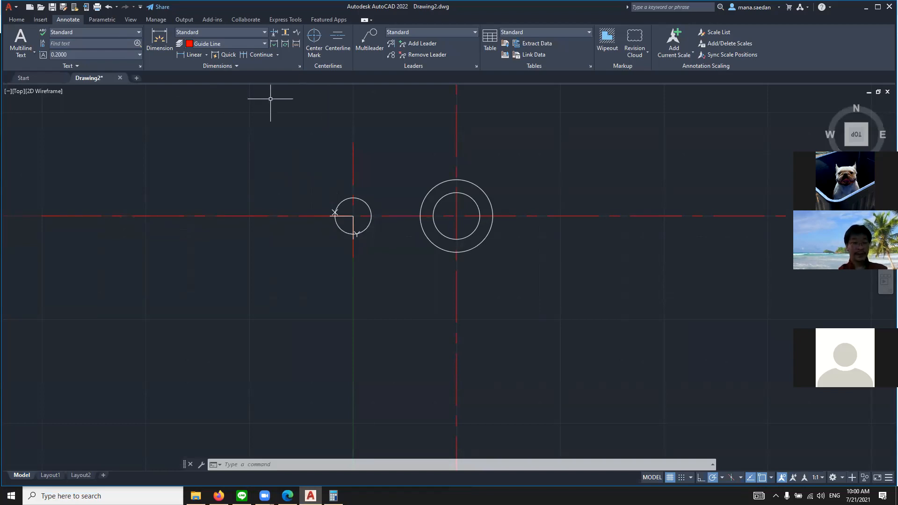
text(CIRCLE)
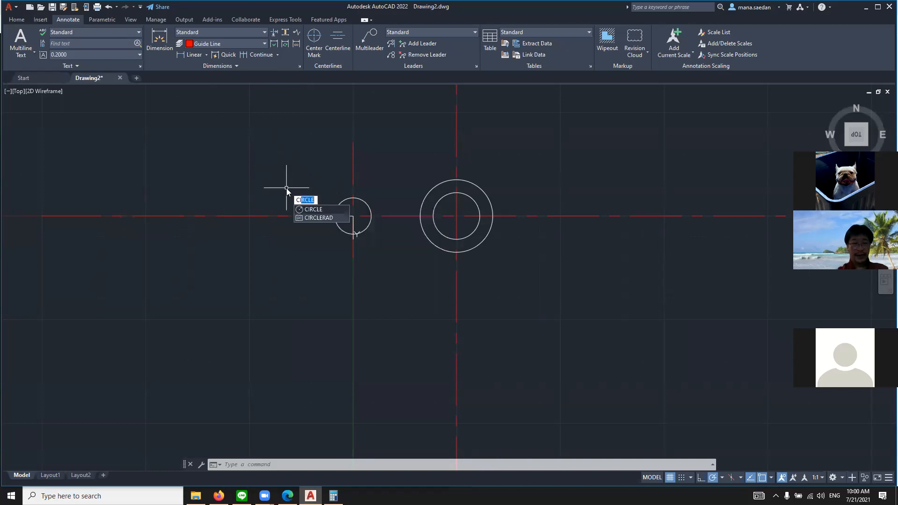
key(Return)
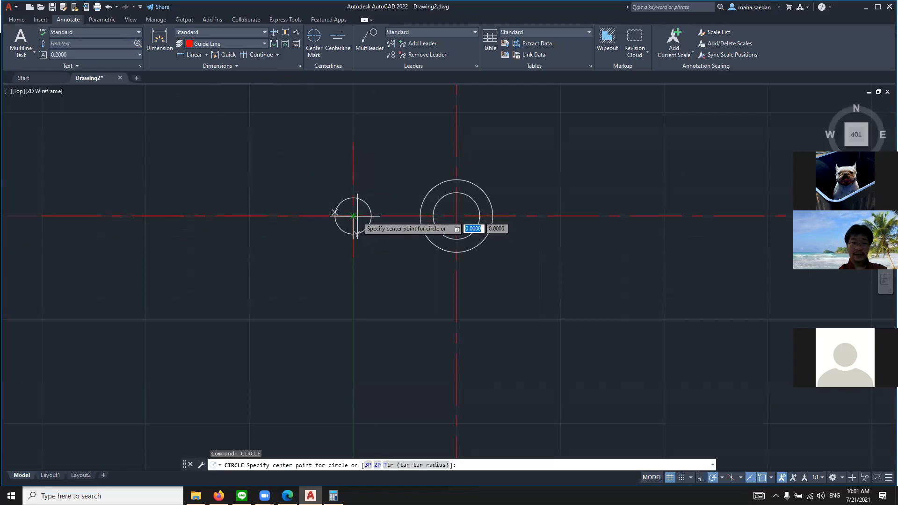
text(-1)
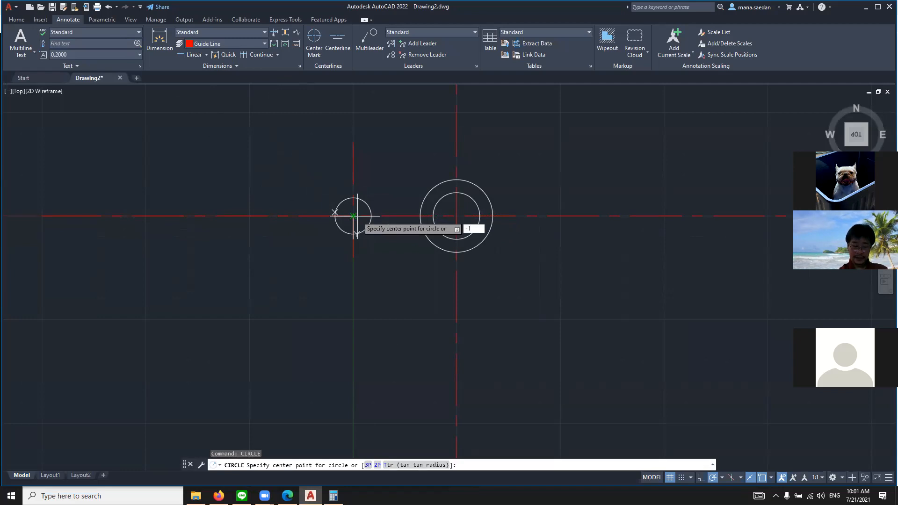
text(,0)
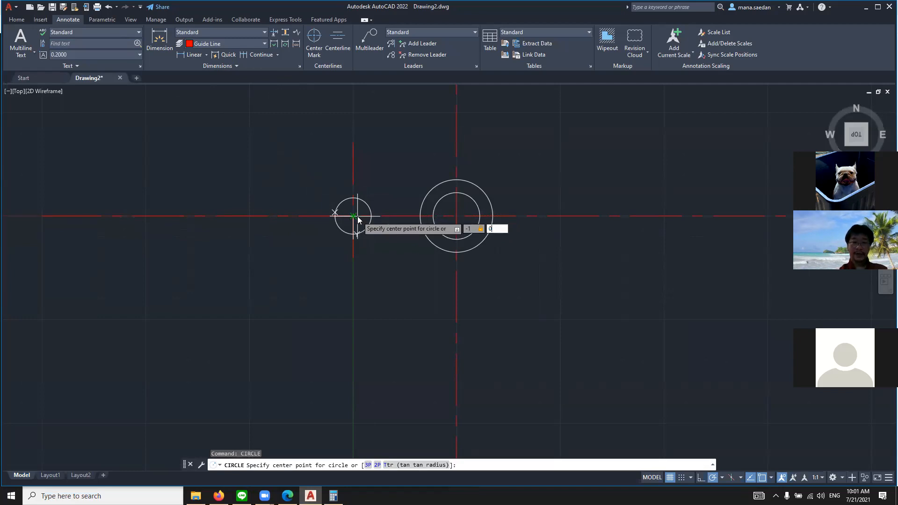
key(Return)
key(Escape)
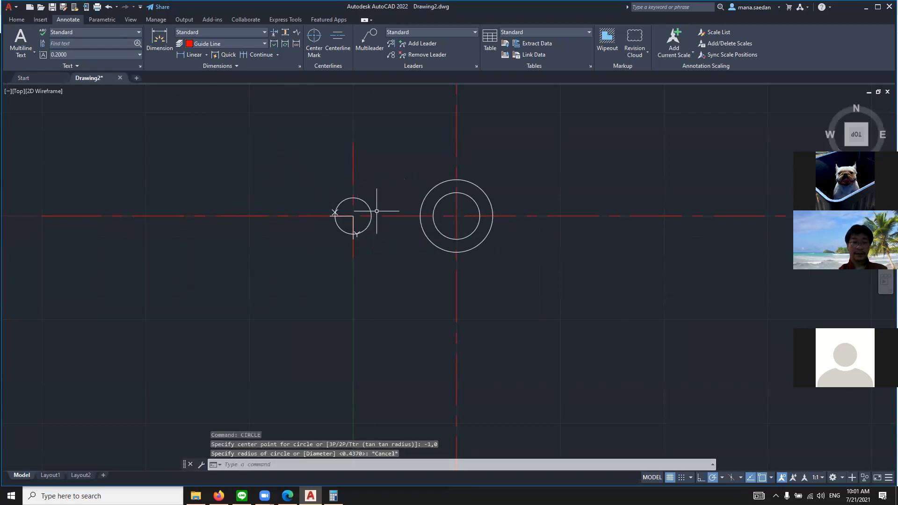
Draw the slot's second circle centered at point 1,0 with a radius of .437
text(CIRCLE)
key(Return)
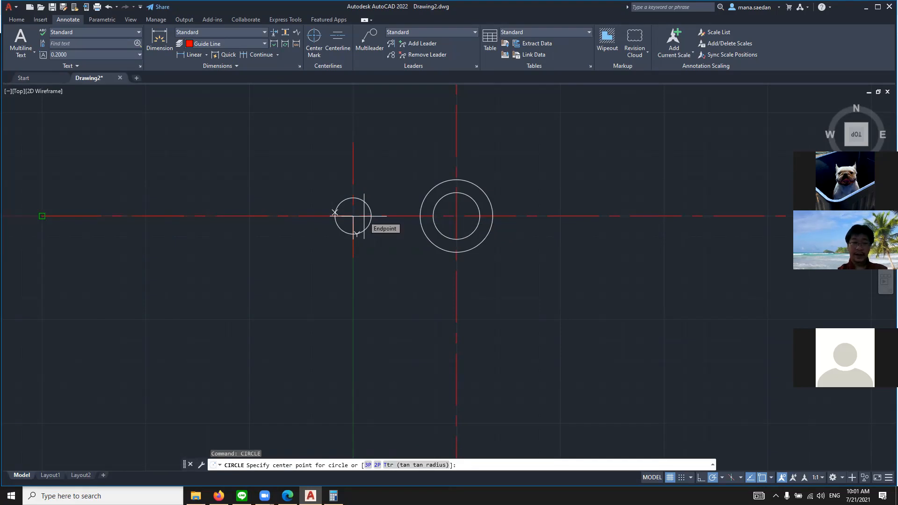
text(cir)
key(BackSpace)
key(BackSpace)
key(BackSpace)
text(1)
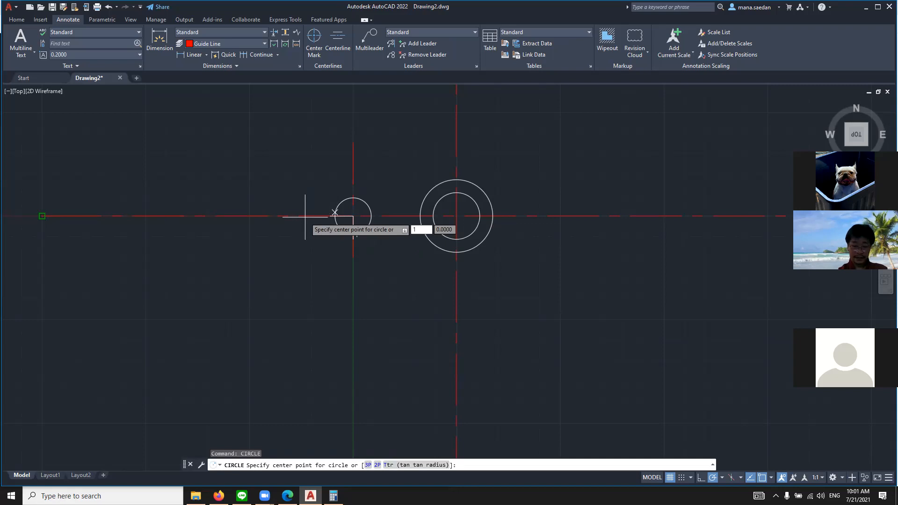
text(,0)
key(Return)
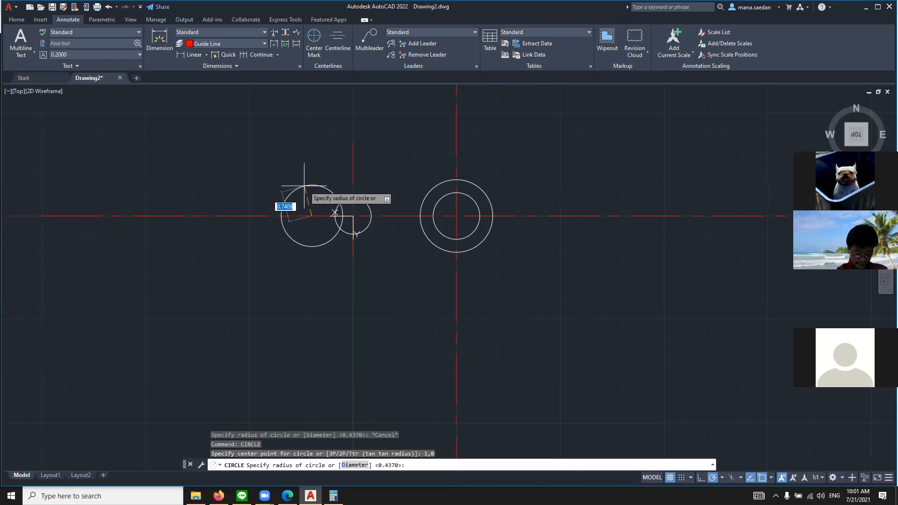
text(.437)
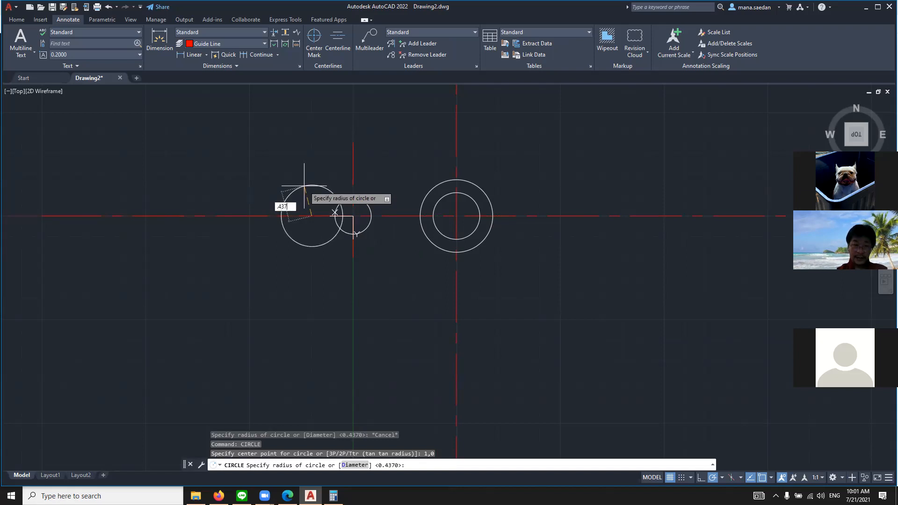
key(Return)
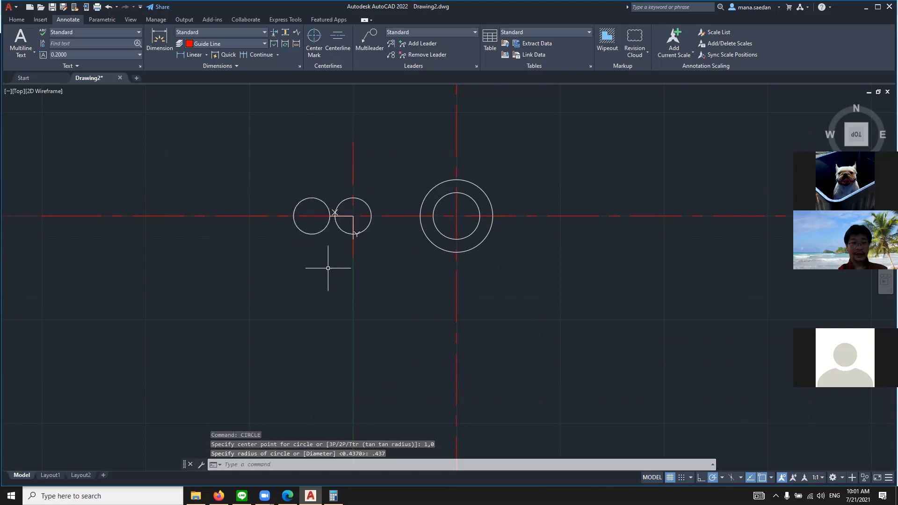
key(Escape)
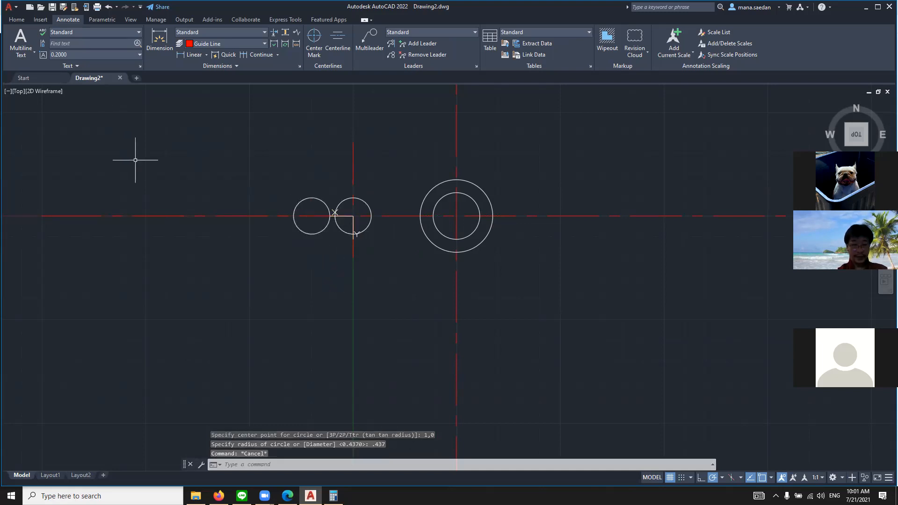
Make the Guide Line layer current in the Layer Properties Manager and close it
text(LAYER)
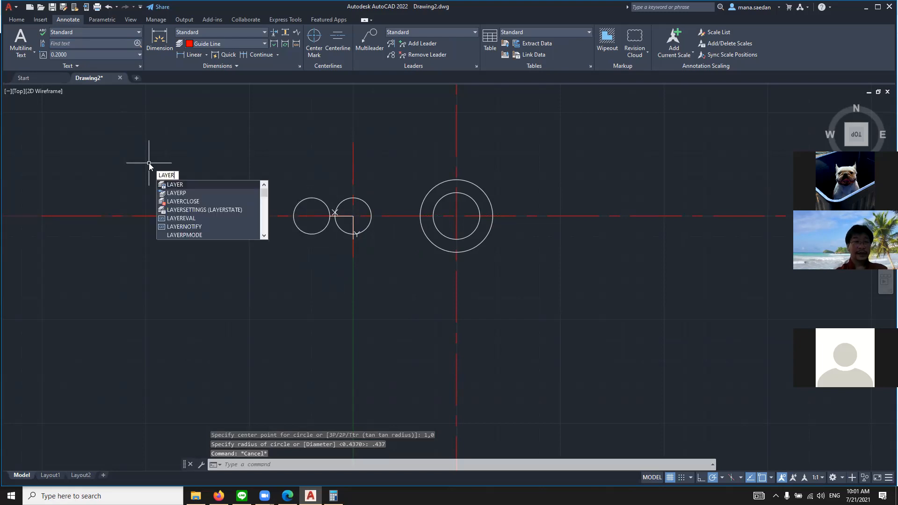
key(Return)
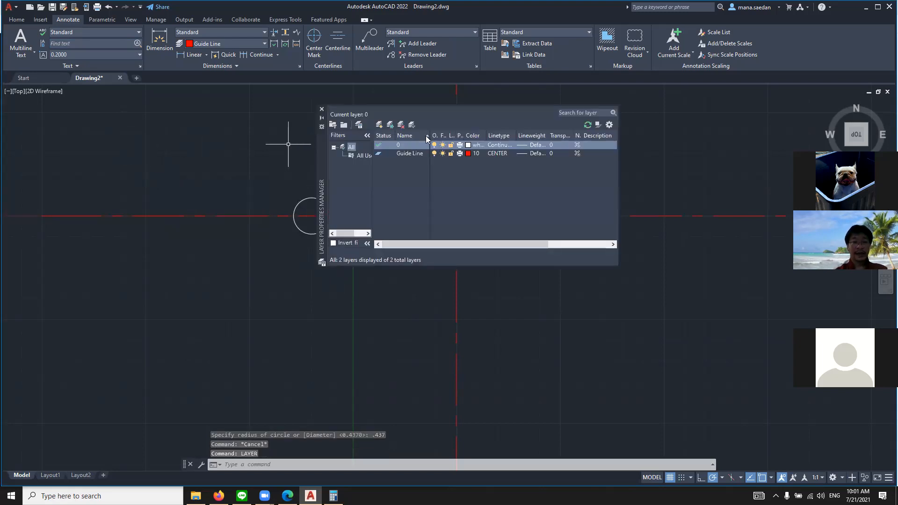
double_click(380, 153)
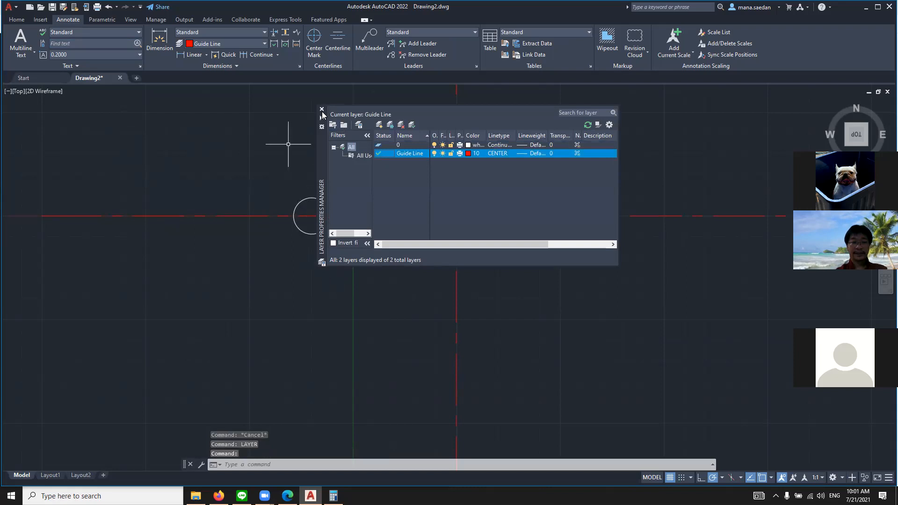
click(322, 110)
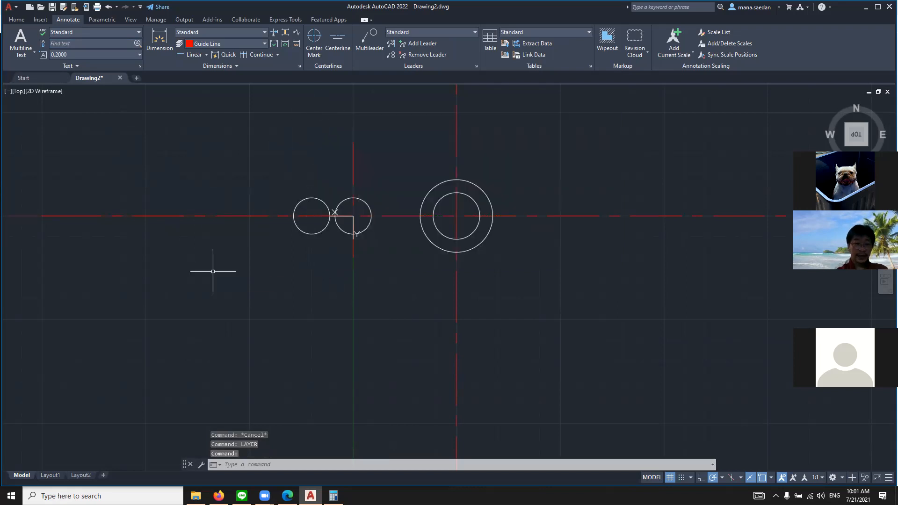
Draw a vertical guide line from point 1,-1 down through the slot's second circle, about 2.14 long
text(l)
key(Return)
text(1)
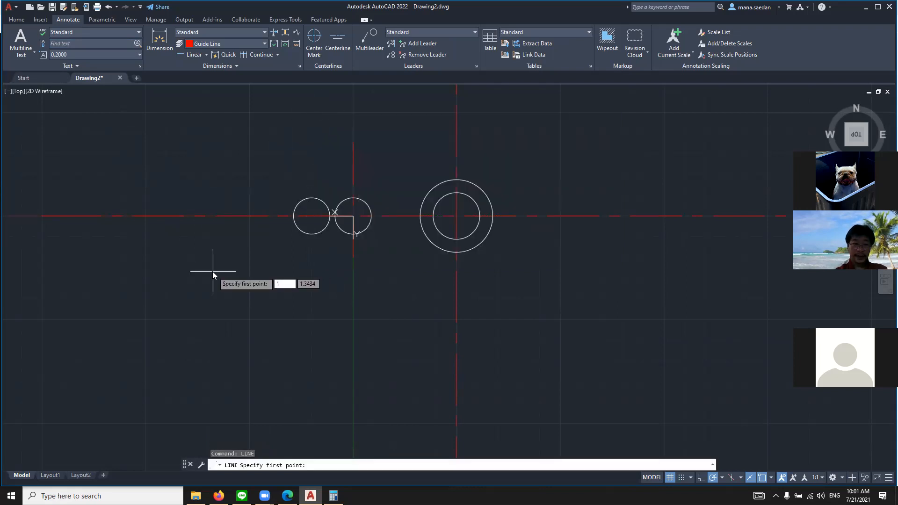
key(Tab)
text(-1)
key(Return)
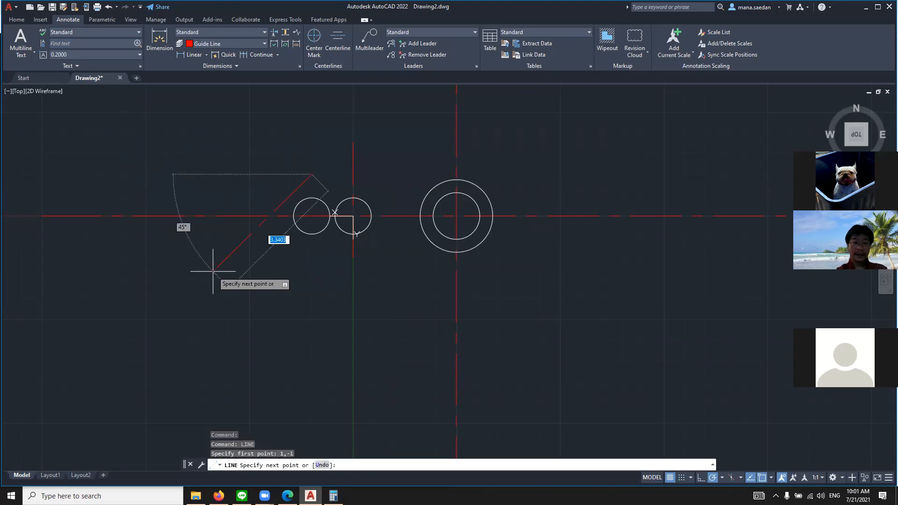
click(312, 263)
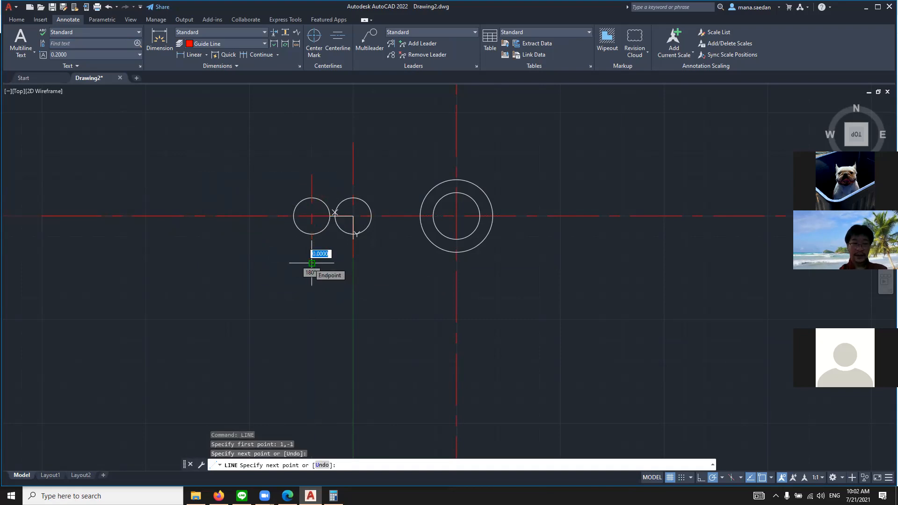
key(Return)
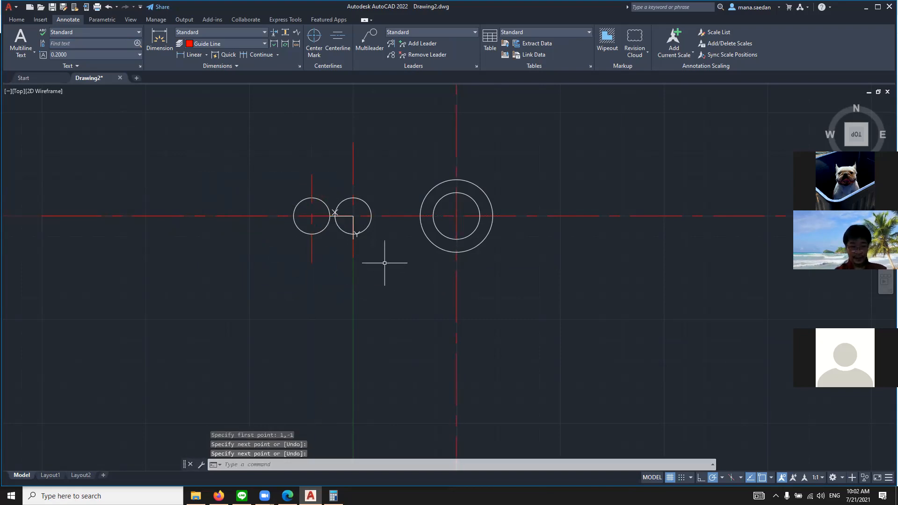
Make layer 0 current in the Layer Properties Manager and close it
scroll(365, 223, up, 4)
text(layer)
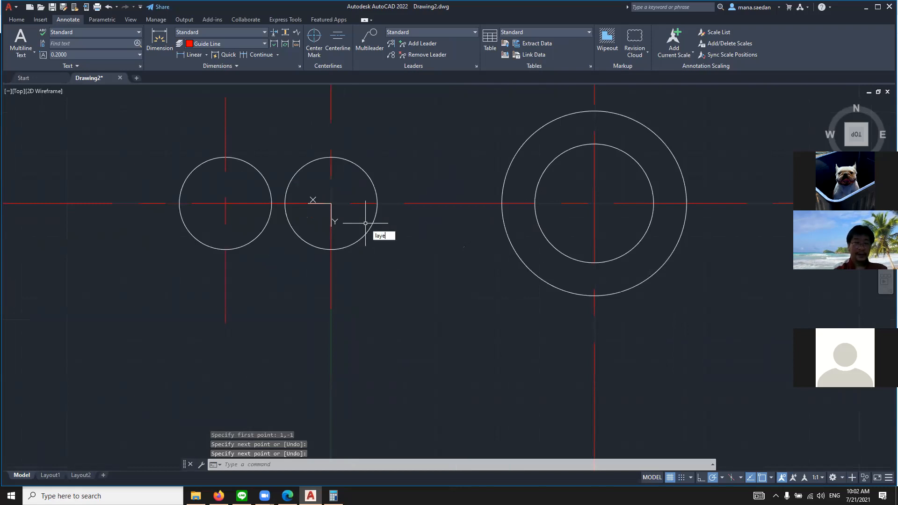
key(Return)
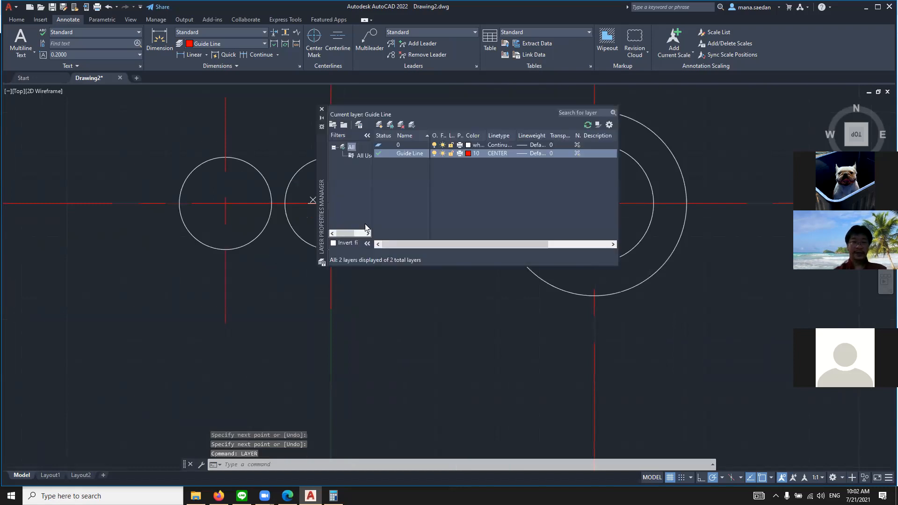
double_click(383, 145)
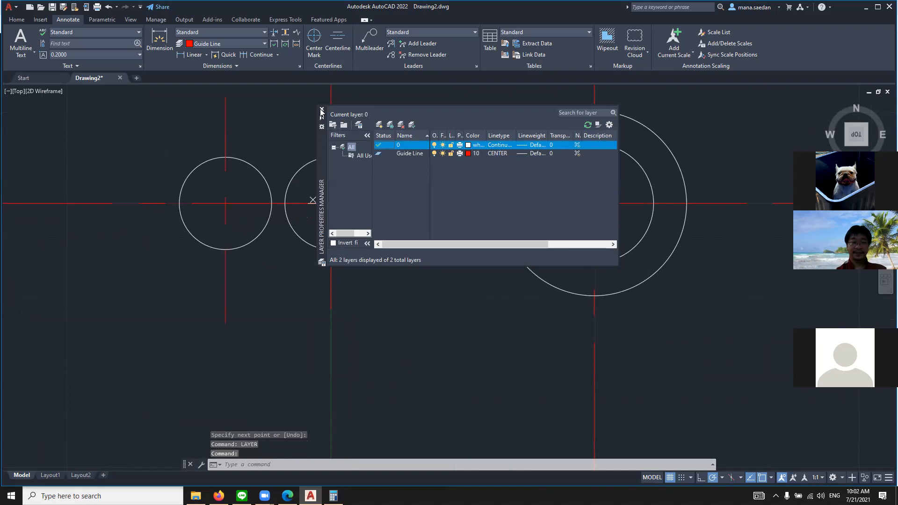
click(321, 111)
Draw a horizontal line 1 long joining the topmost points of the two slot circles
text(line)
key(Return)
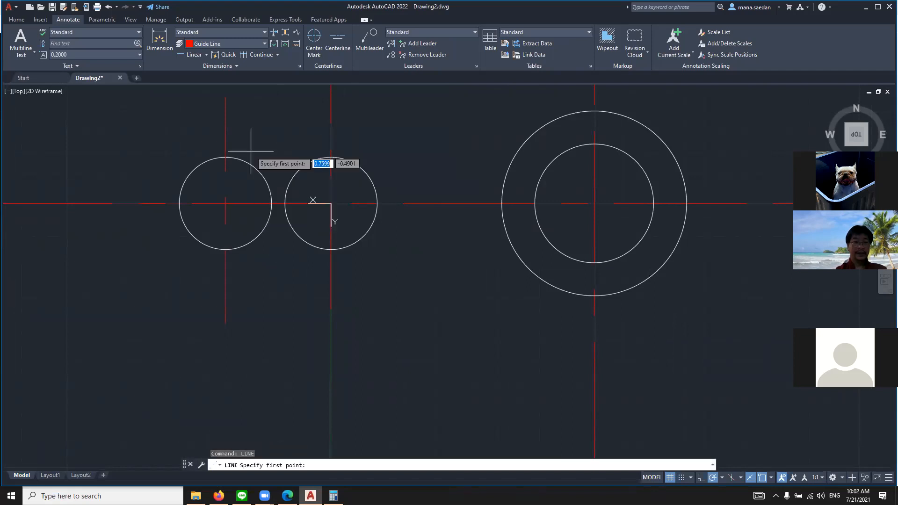
click(226, 157)
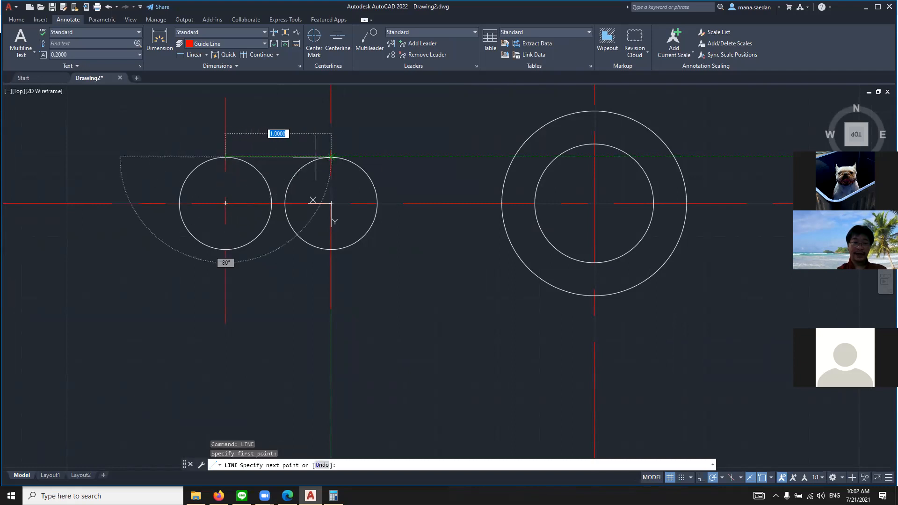
click(331, 156)
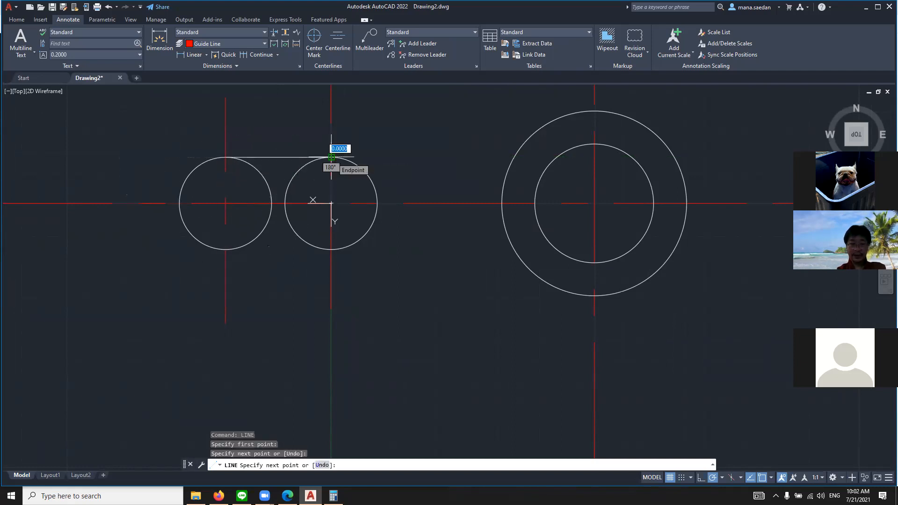
key(Return)
key(Return)
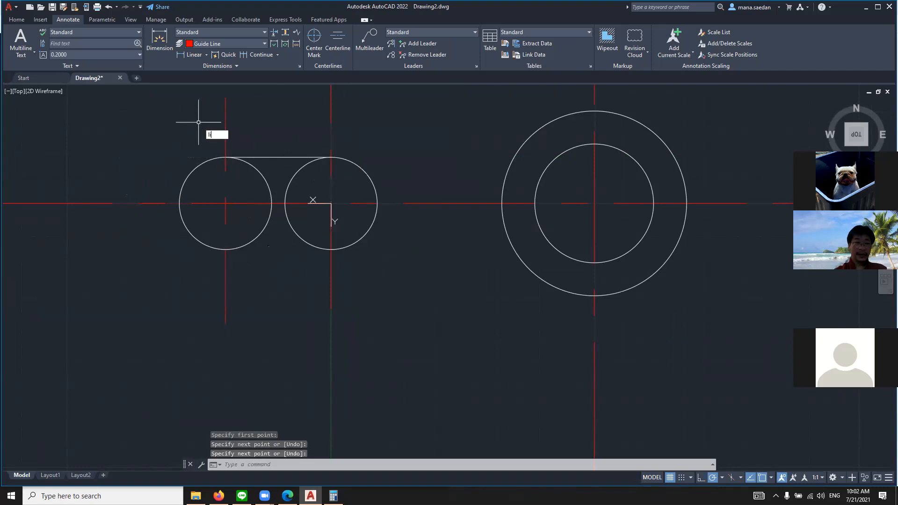
Draw a horizontal line 1 long joining the lowest points of the two slot circles
click(331, 249)
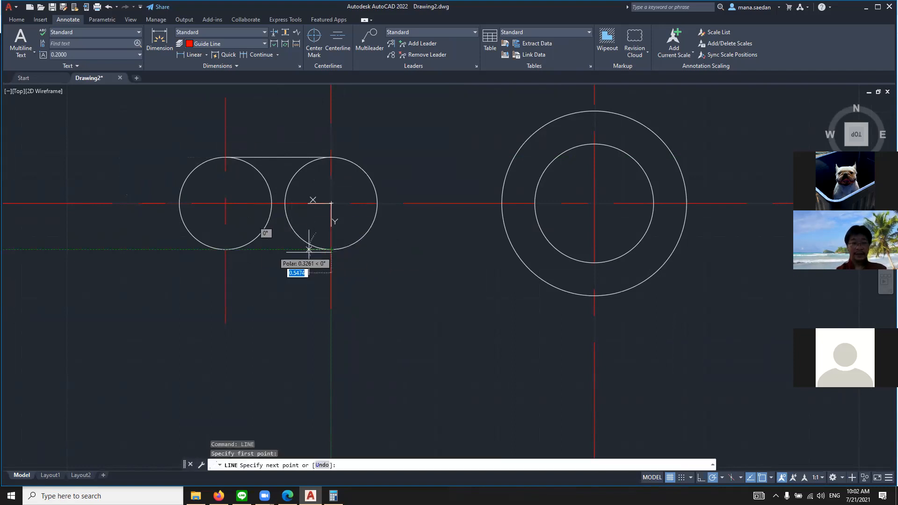
click(226, 249)
key(Return)
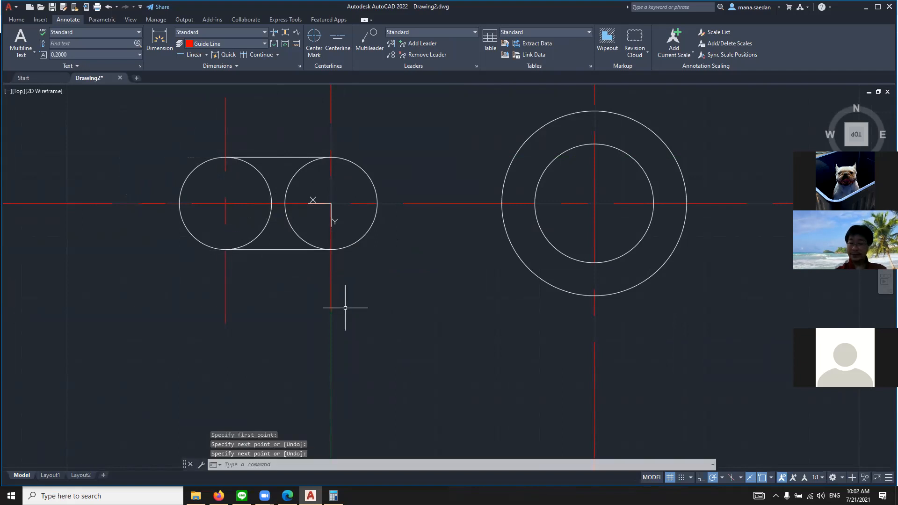
Trim away the inner halves of both slot circles, leaving a closed slot outline
text(tra)
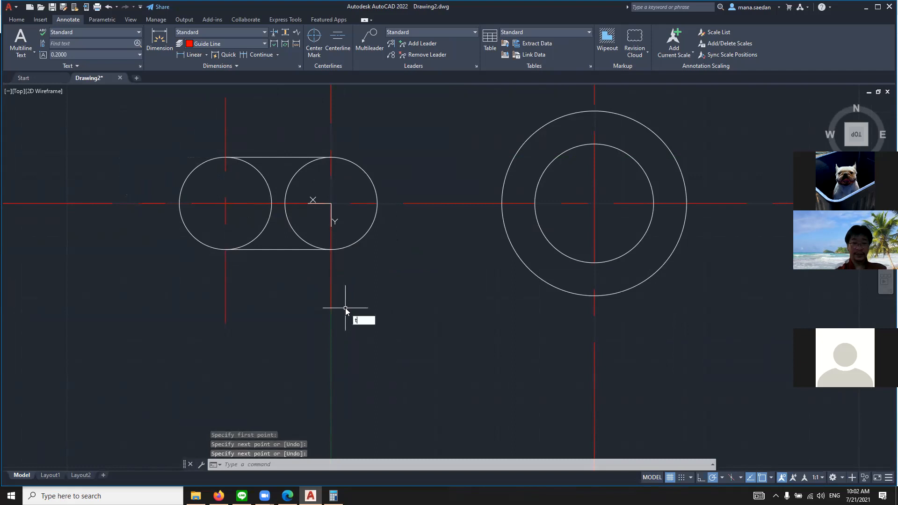
key(Return)
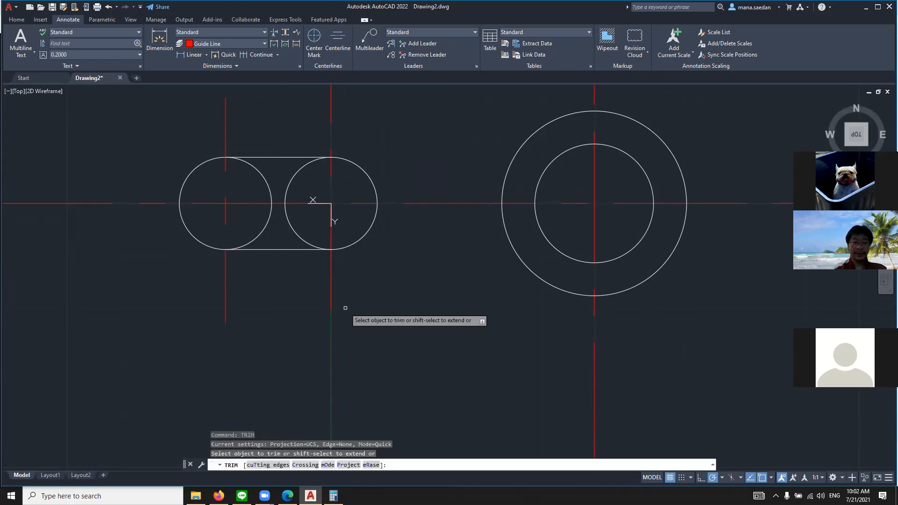
click(260, 230)
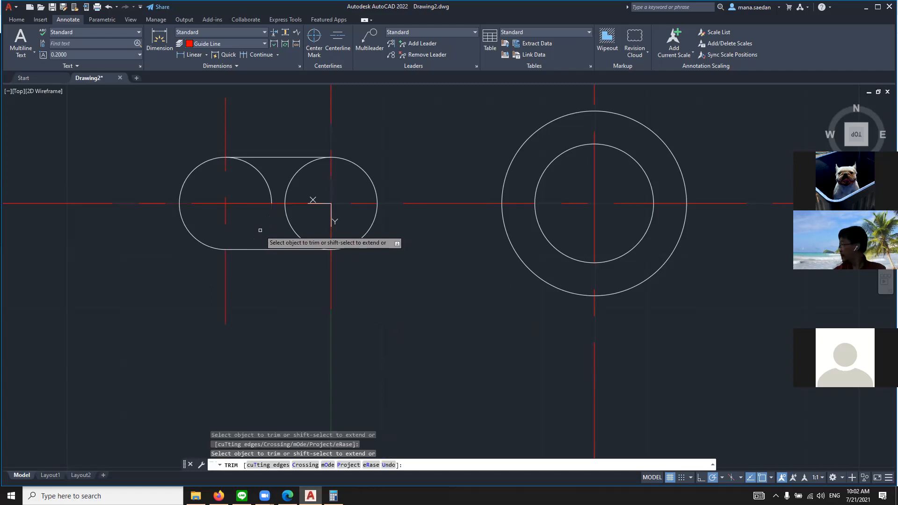
click(250, 165)
click(289, 220)
click(290, 181)
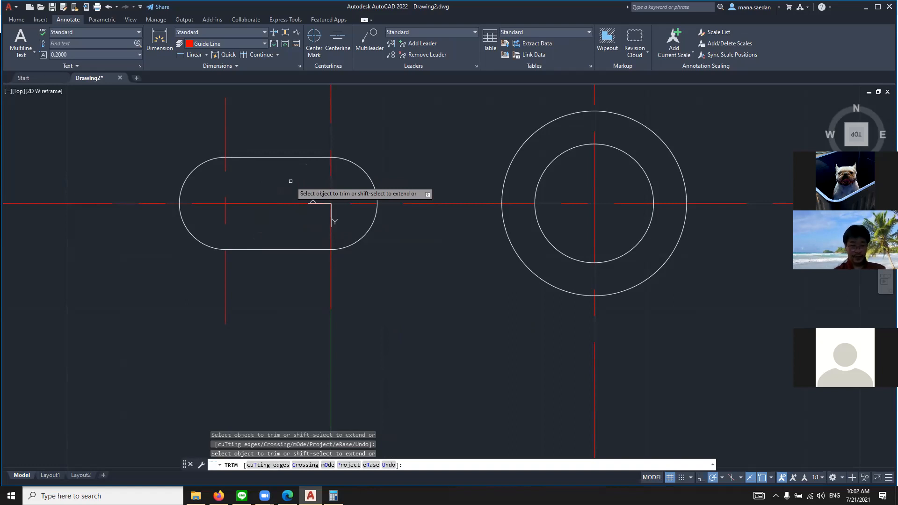
key(Escape)
Draw a circle of radius .75 centered on the guide line intersection of the slot's left end
text(CIRCLE)
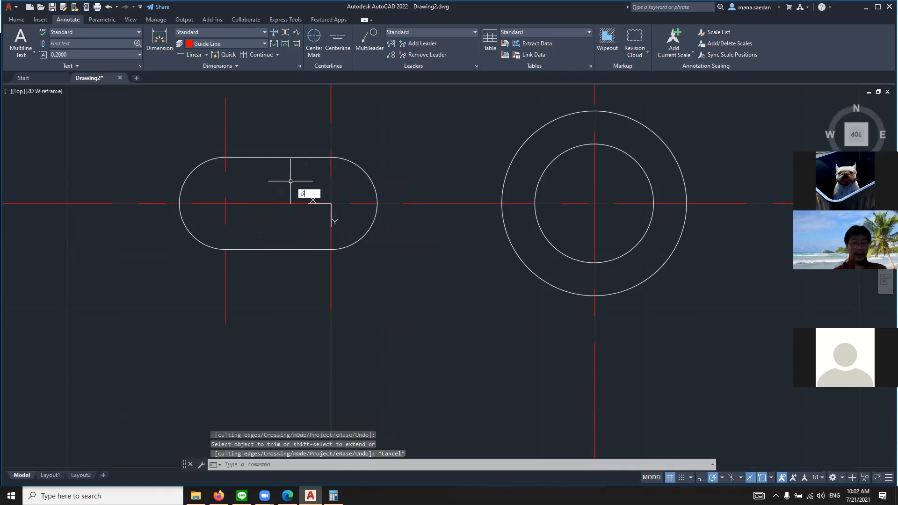
key(Return)
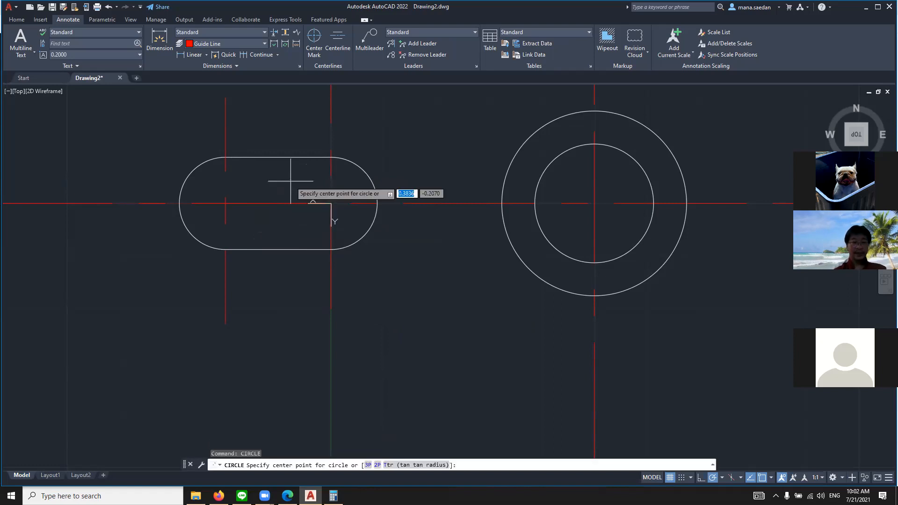
click(226, 203)
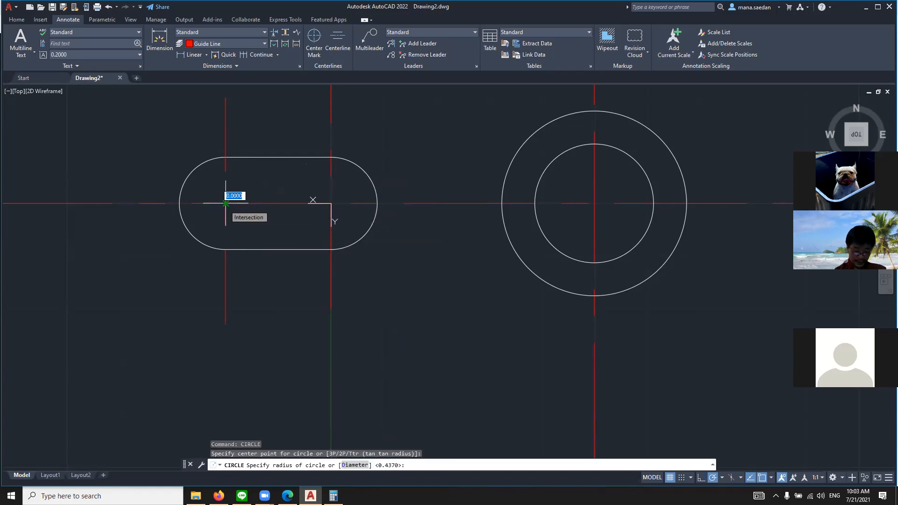
key(BackSpace)
key(Return)
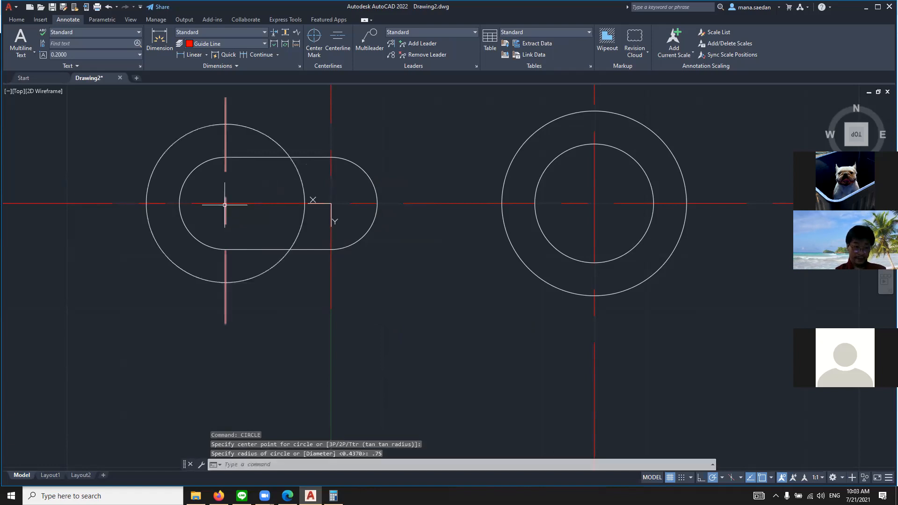
Draw a second circle of radius .75 centered on the UCS origin at the slot's right end
text(cir)
key(Return)
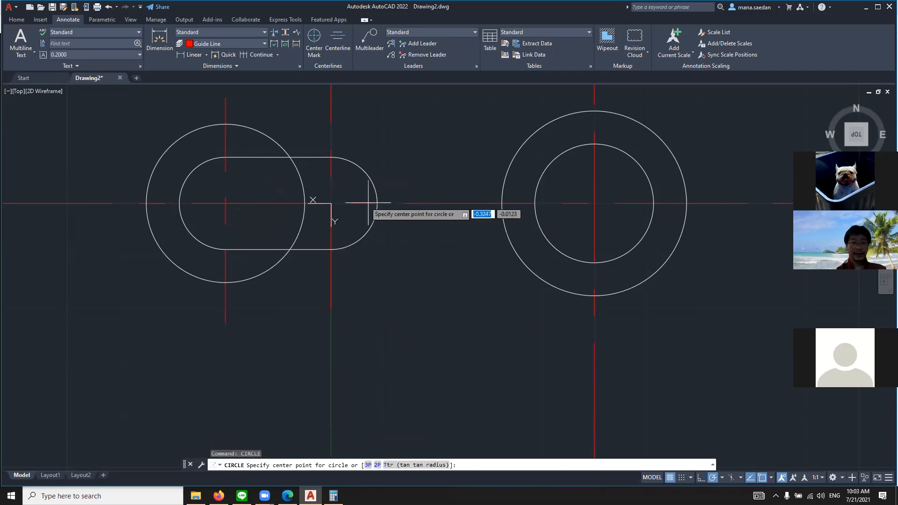
click(331, 204)
text(.75)
key(Return)
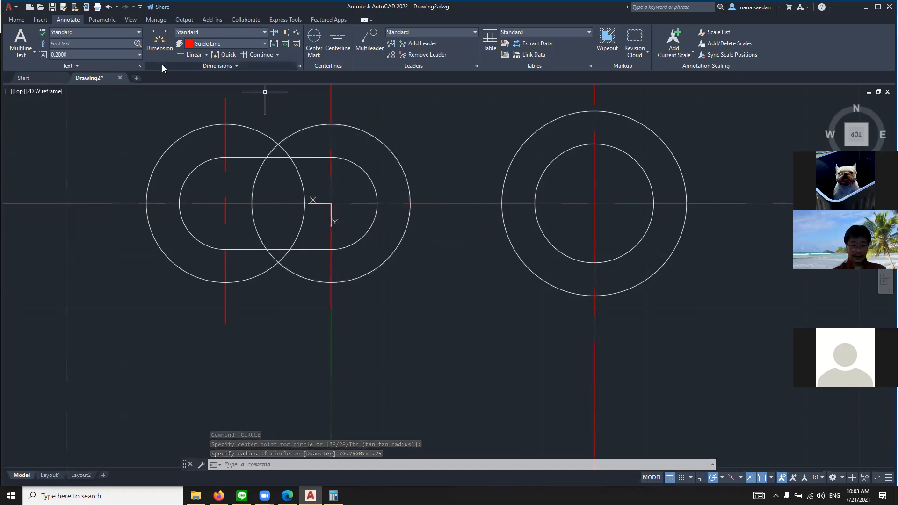
Draw a horizontal line 1 long joining the topmost points of the two .75 radius circles
text(li)
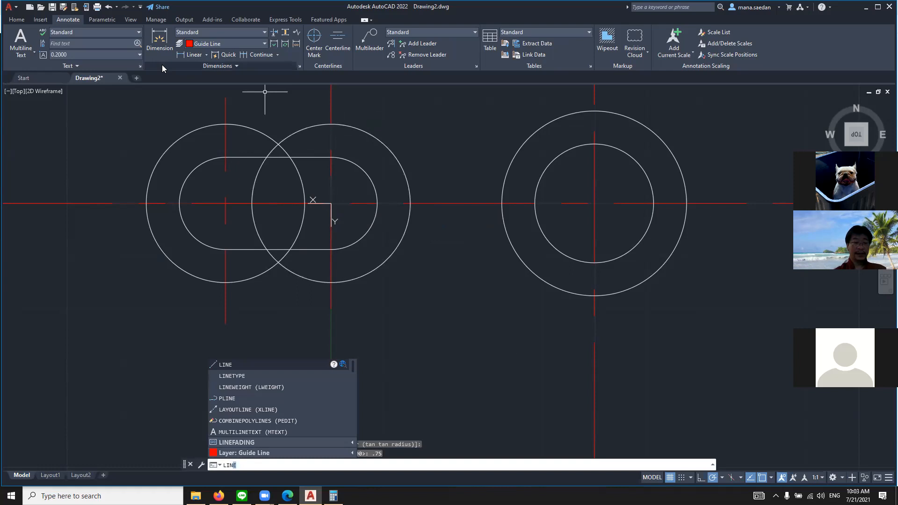
key(Return)
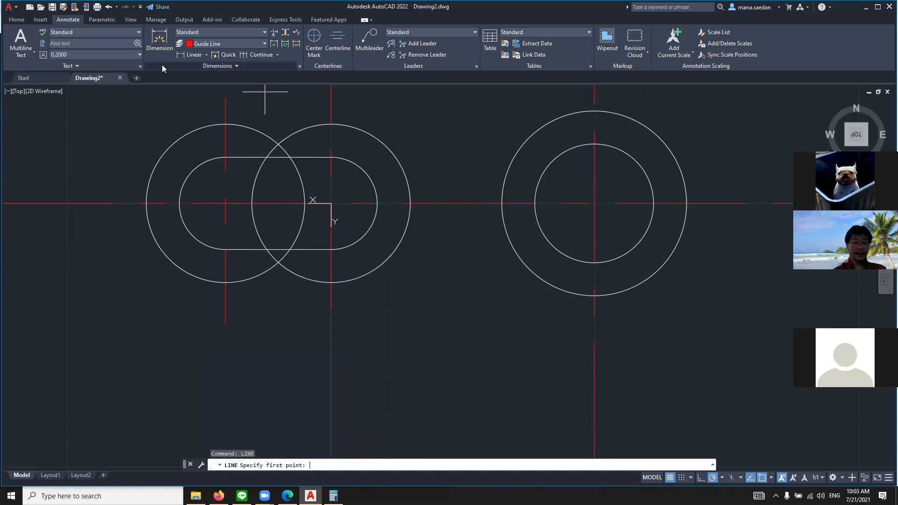
click(226, 124)
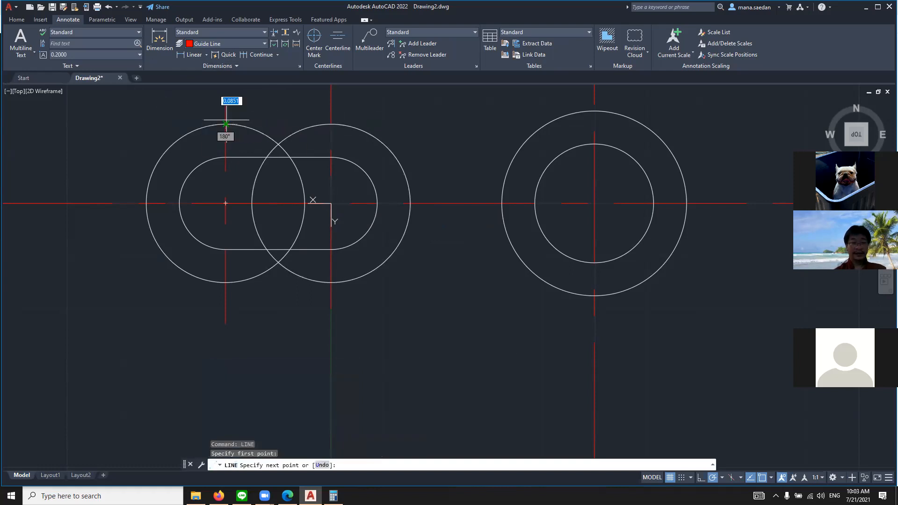
click(331, 124)
key(Return)
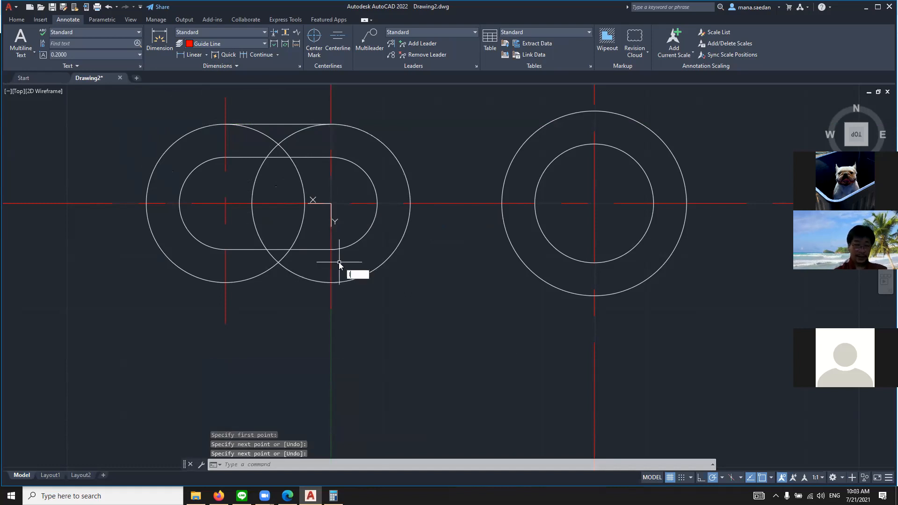
Draw a horizontal line 1 long joining the lowest points of the two .75 radius circles
key(Return)
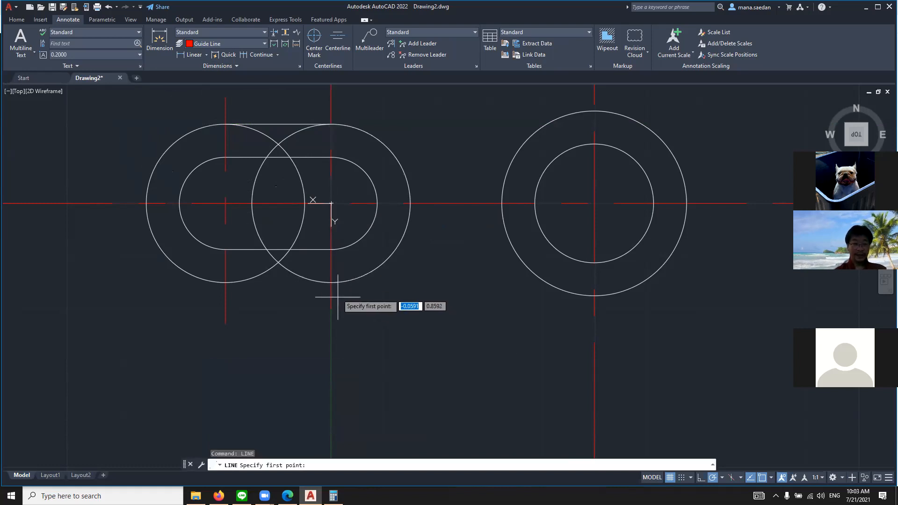
click(331, 282)
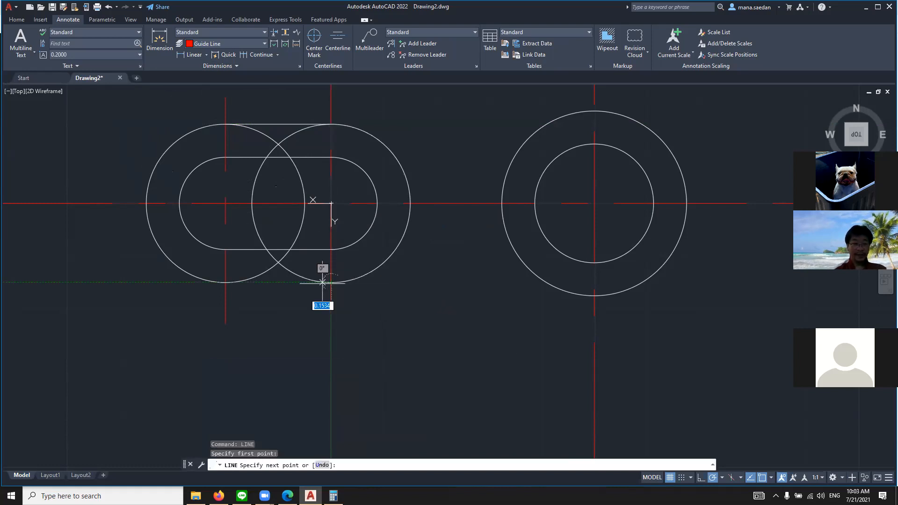
click(225, 282)
key(Escape)
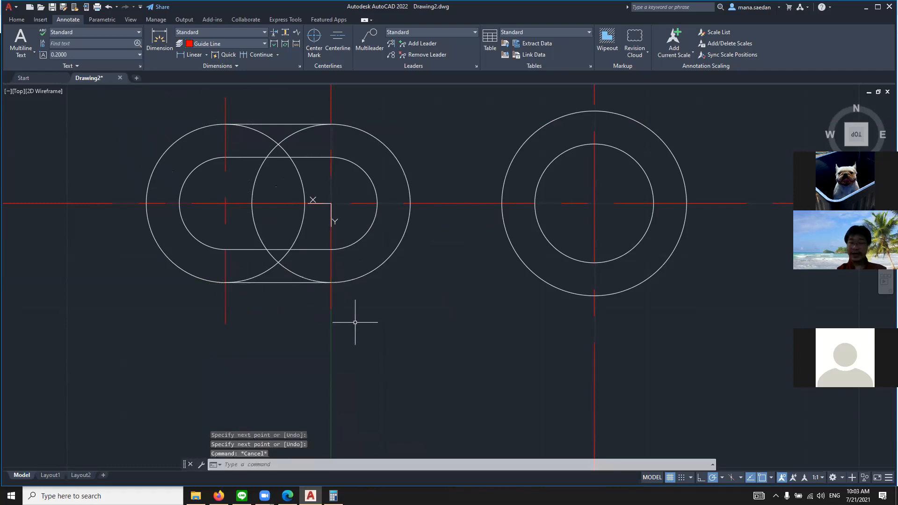
Trim the lower portions of the two .75 radius circles that cross inside the slot outline
text(tr)
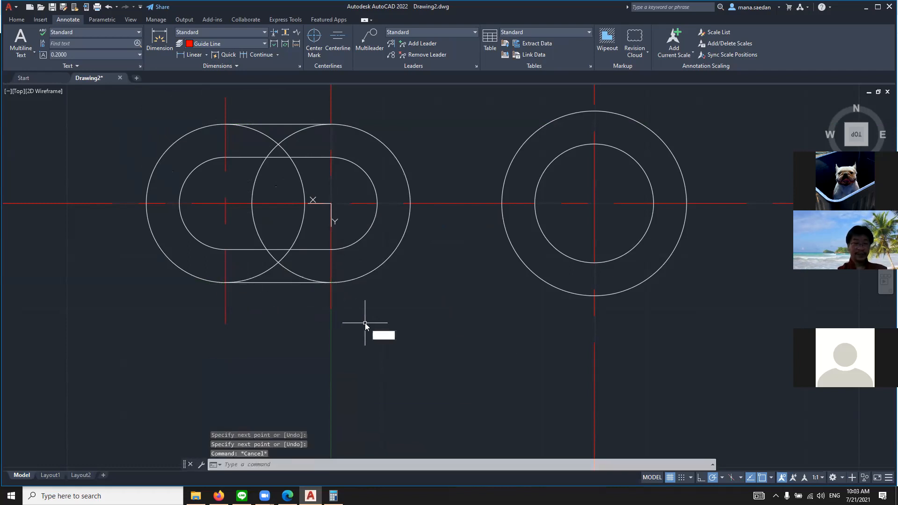
key(Return)
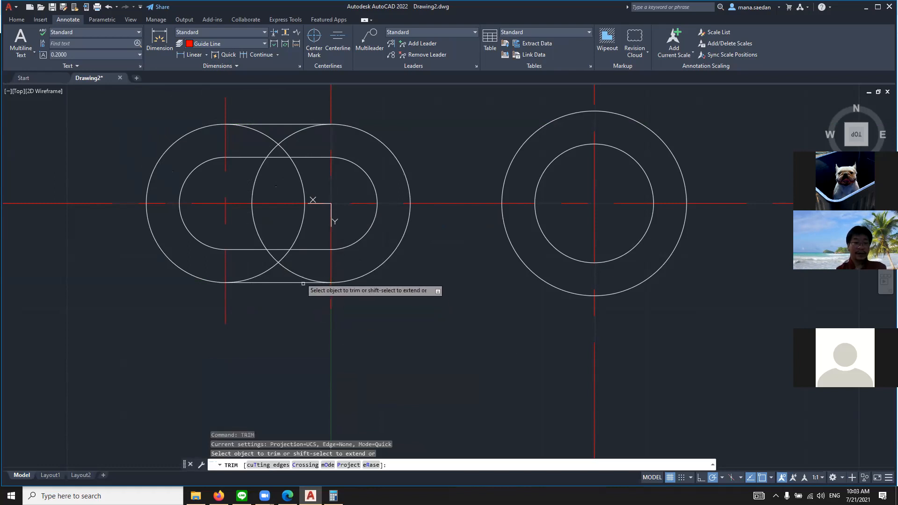
click(294, 272)
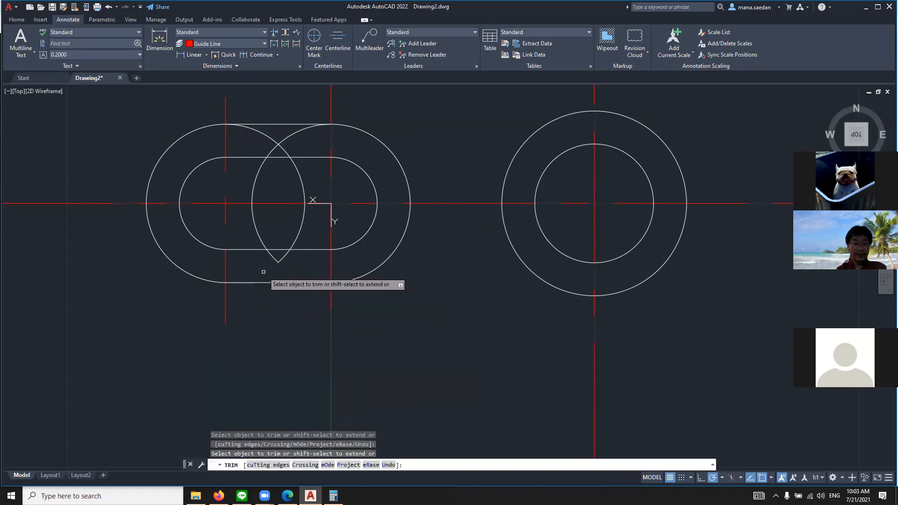
click(277, 260)
click(277, 260)
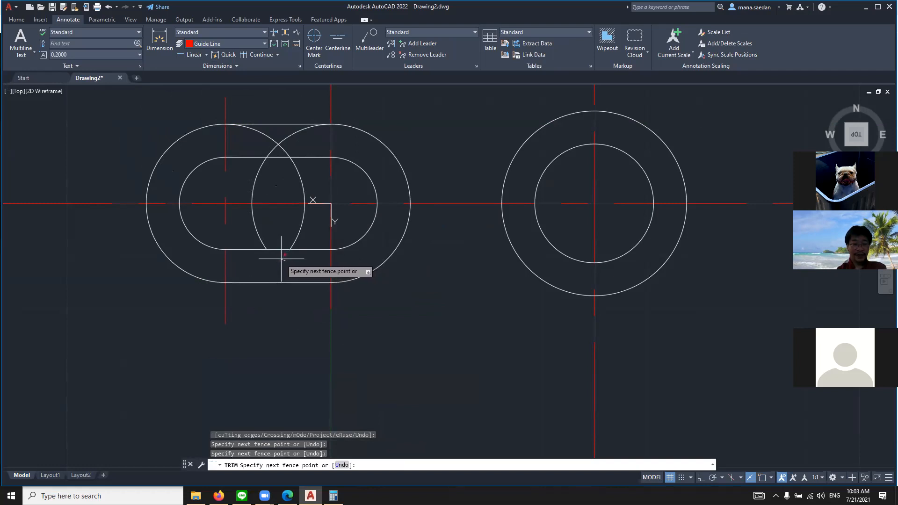
click(282, 259)
click(306, 213)
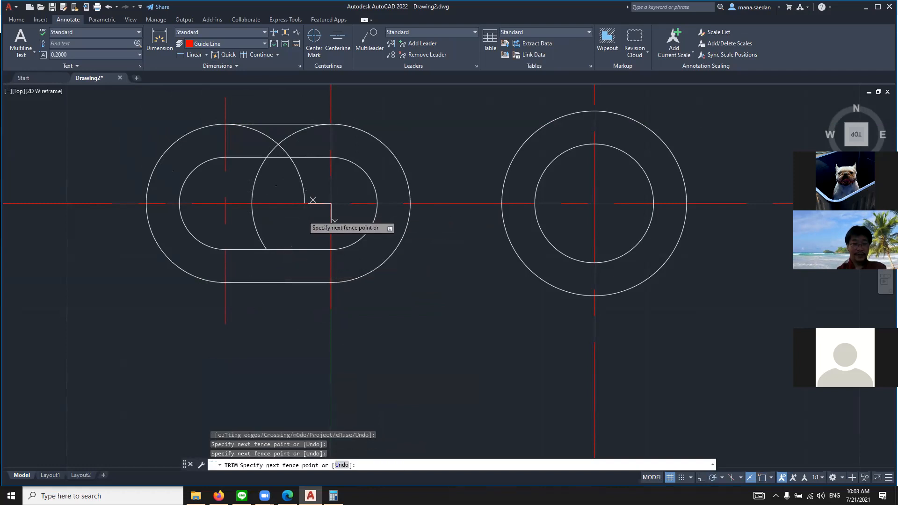
key(Return)
Trim the remaining inner arcs of the two .75 radius circles, leaving only the rounded outline around the slot
click(256, 190)
click(266, 138)
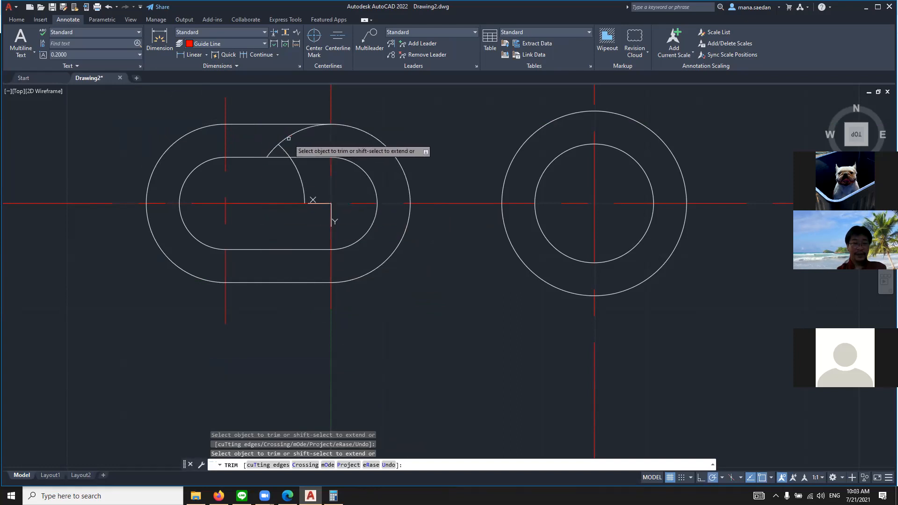
click(288, 139)
click(288, 141)
click(280, 144)
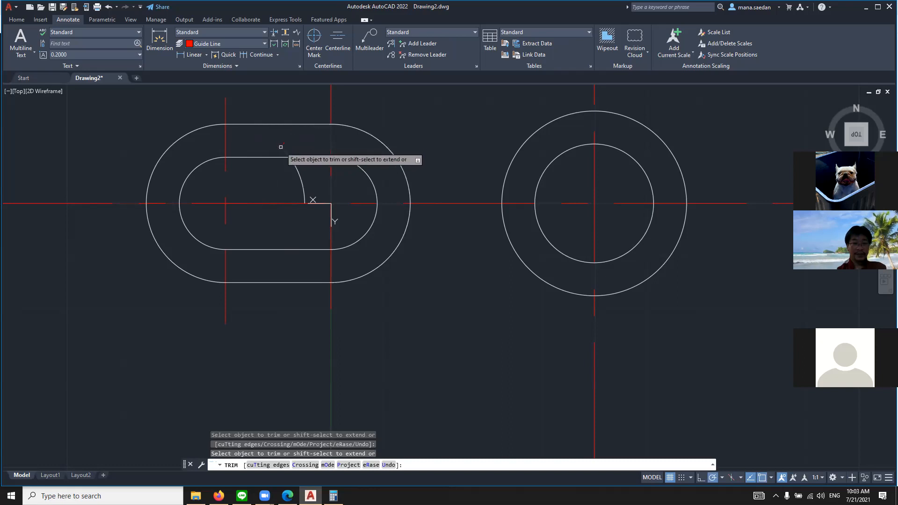
click(300, 182)
key(Return)
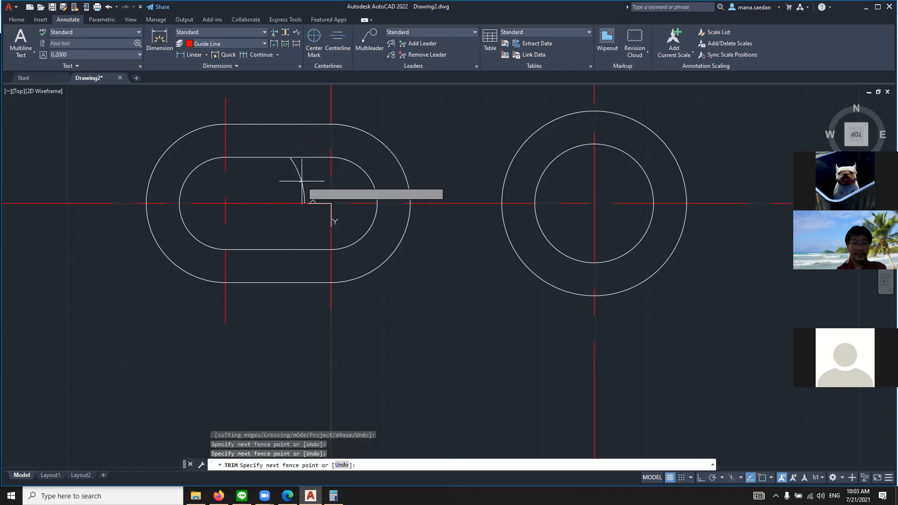
key(Return)
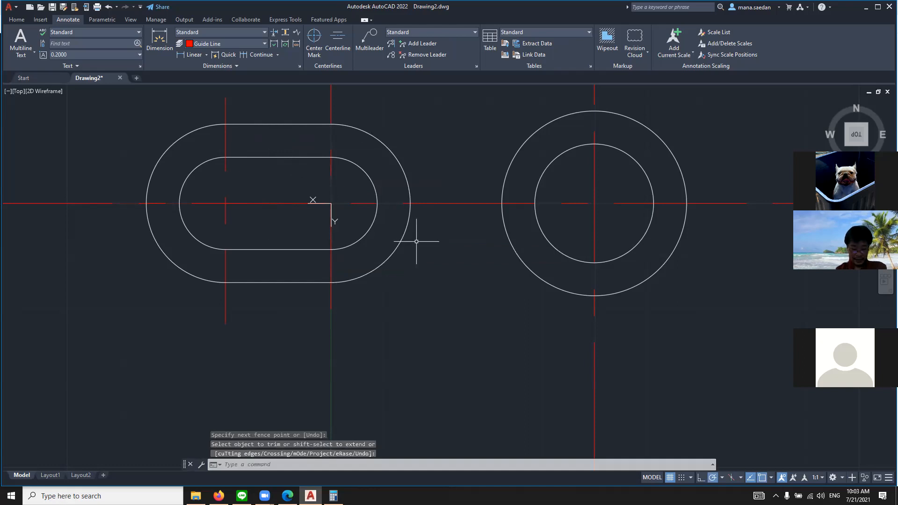
Switch to the reference drawing in the browser and examine the Ø.750 and Ø1.625 circles and their shared center
scroll(372, 249, down, 8)
middle_drag(525, 227, 405, 264)
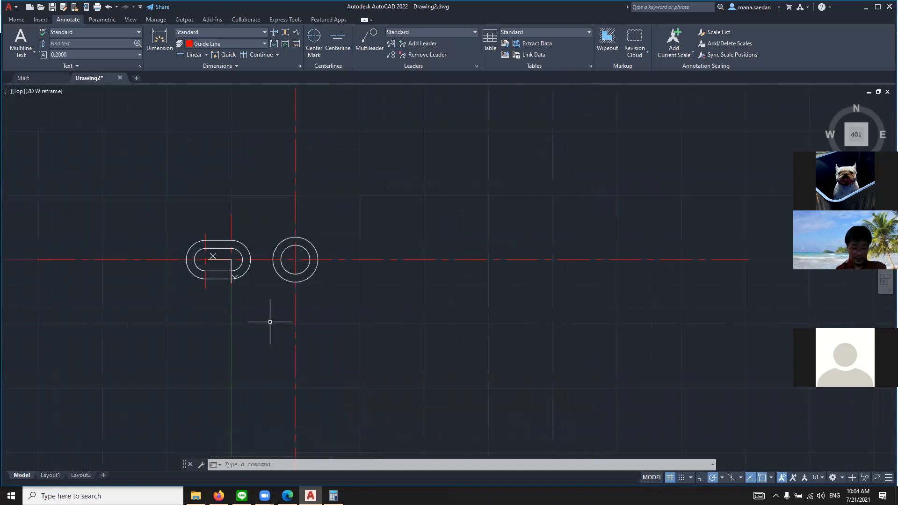
scroll(214, 301, up, 2)
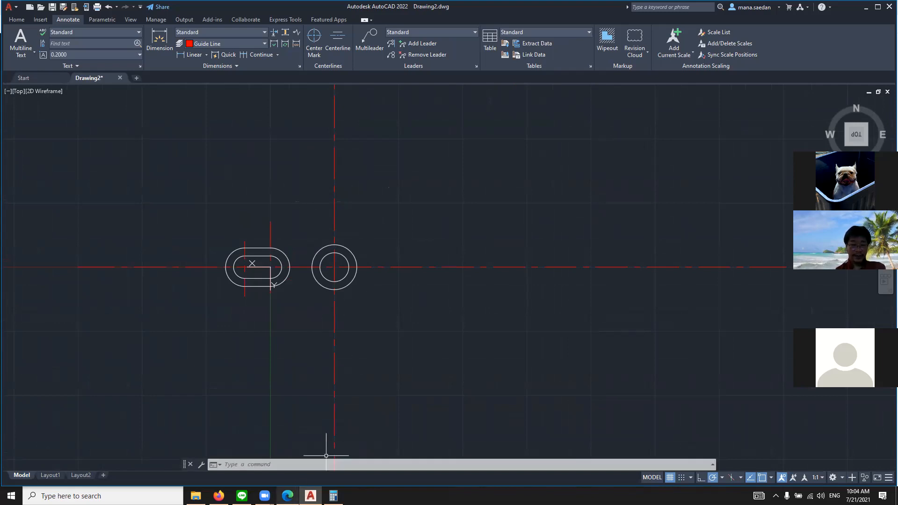
click(288, 496)
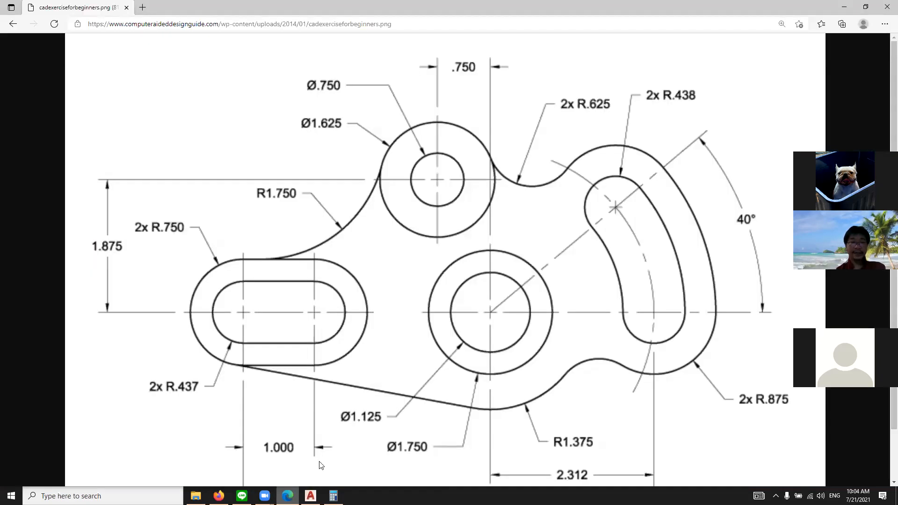
click(653, 442)
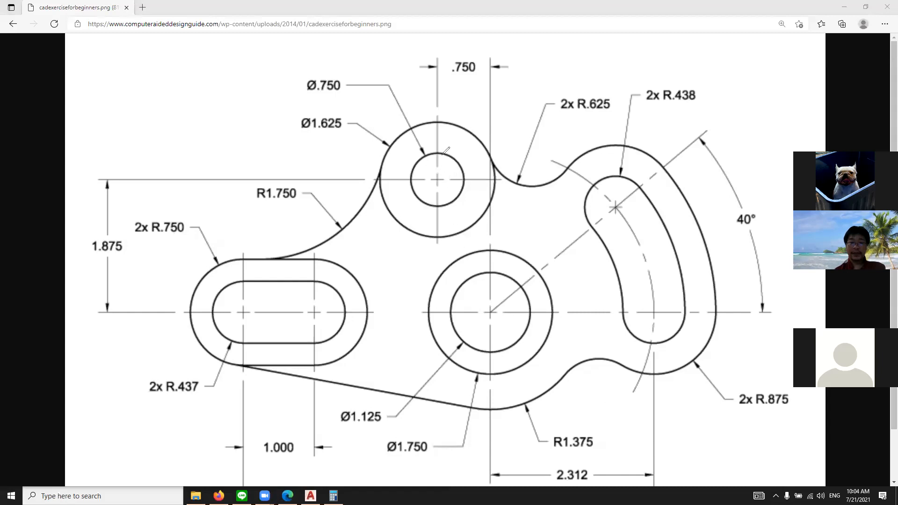
mouse_move(434, 158)
mouse_down()
mouse_move(420, 162)
mouse_move(453, 173)
mouse_up()
mouse_move(468, 137)
mouse_down()
mouse_move(447, 125)
mouse_move(470, 238)
mouse_move(507, 184)
mouse_up()
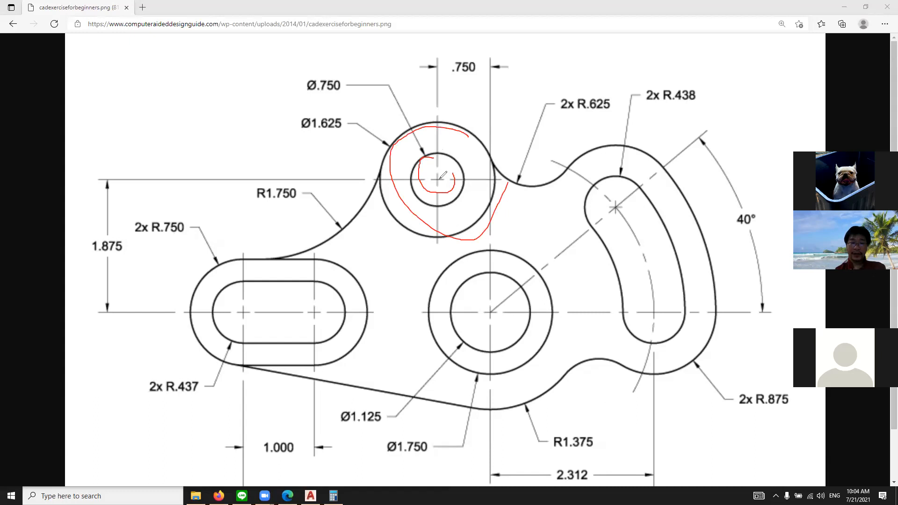
click(437, 181)
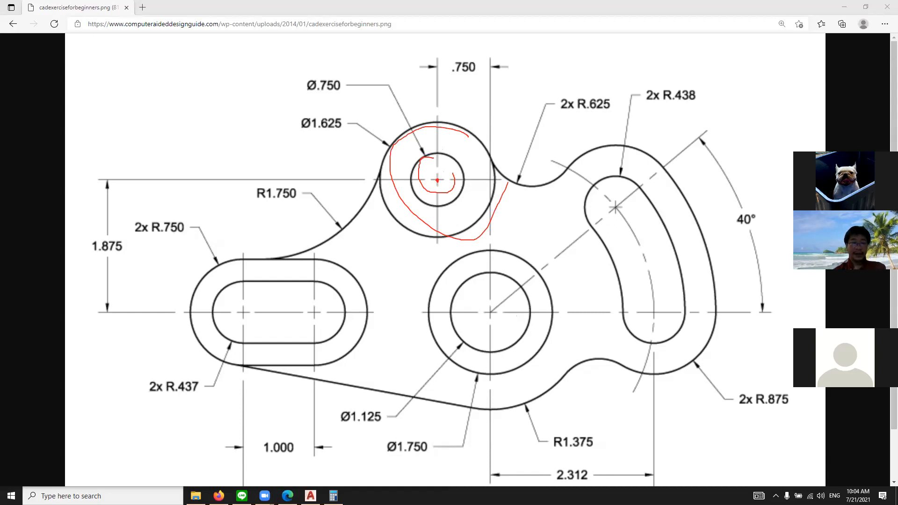
click(610, 61)
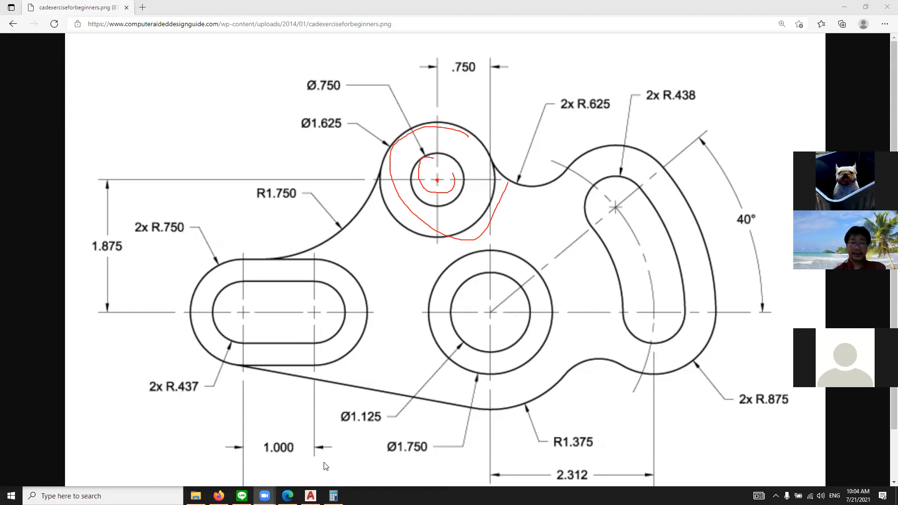
Return to AutoCAD and move the UCS origin to the concentric circles' center, with the X axis along the horizontal guide line toward the slot
click(288, 496)
click(310, 496)
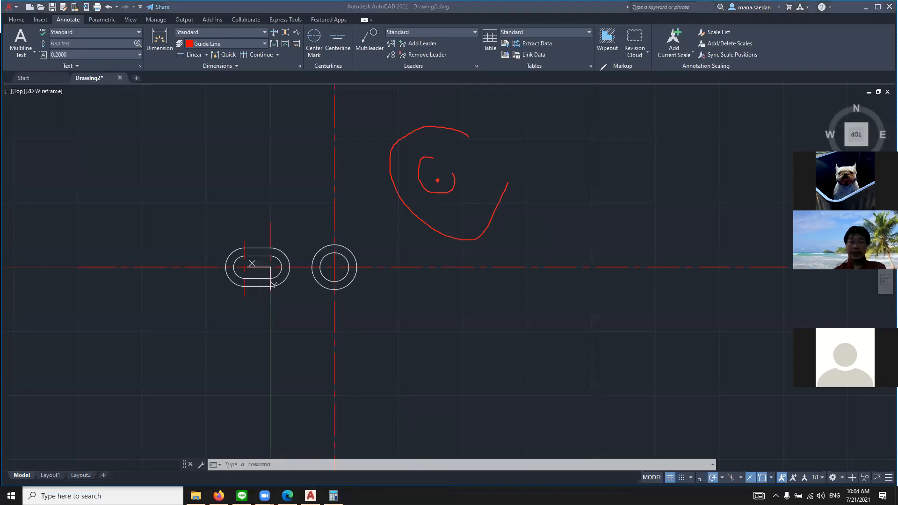
click(600, 70)
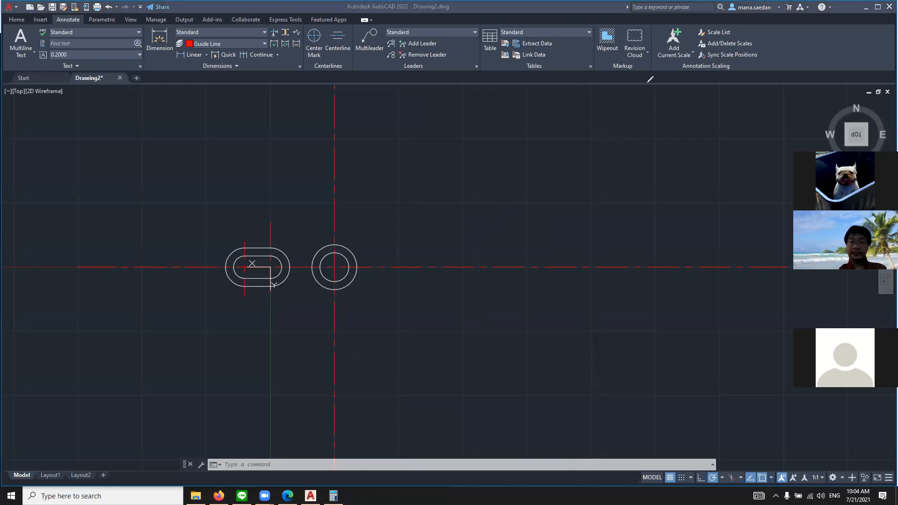
scroll(335, 251, up, 3)
scroll(266, 267, down, 4)
scroll(135, 273, up, 2)
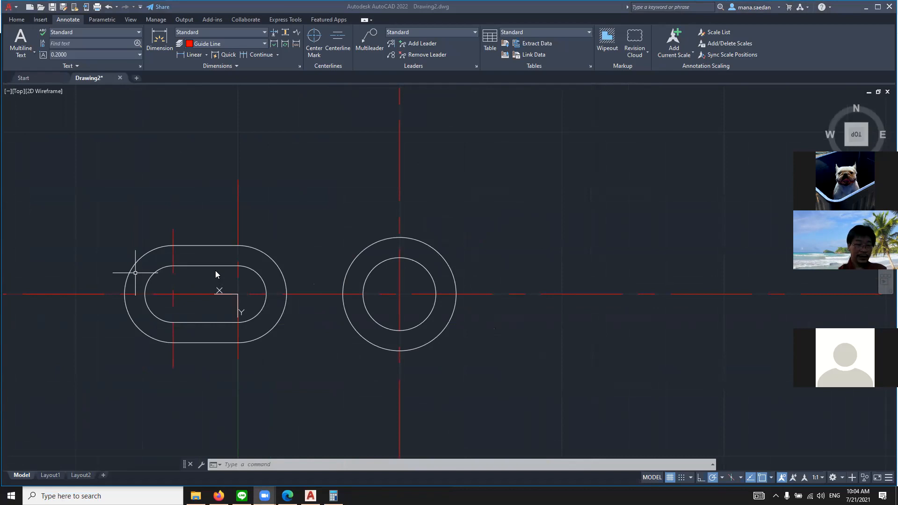
click(309, 467)
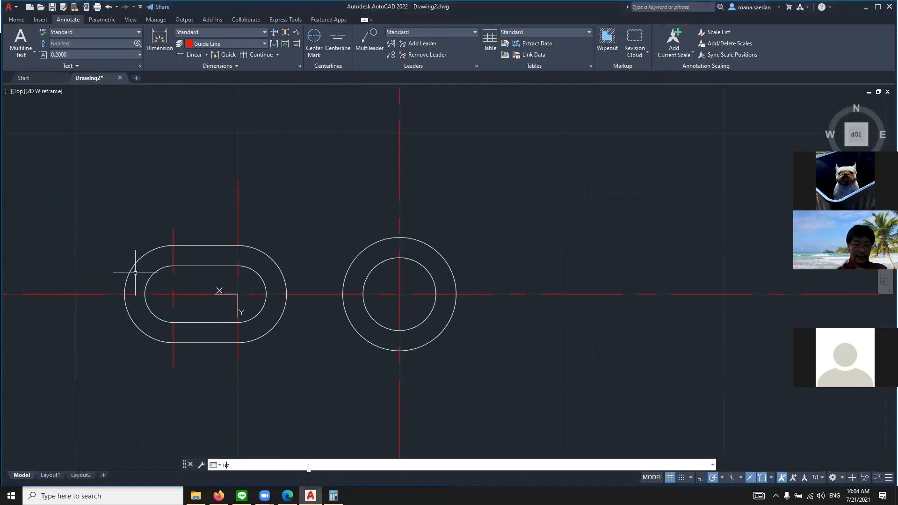
text(ucs)
key(Return)
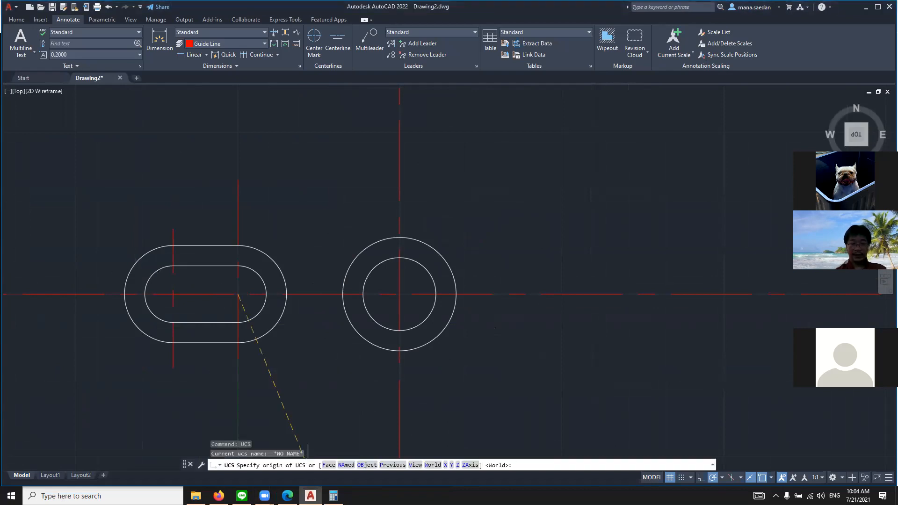
scroll(374, 316, up, 4)
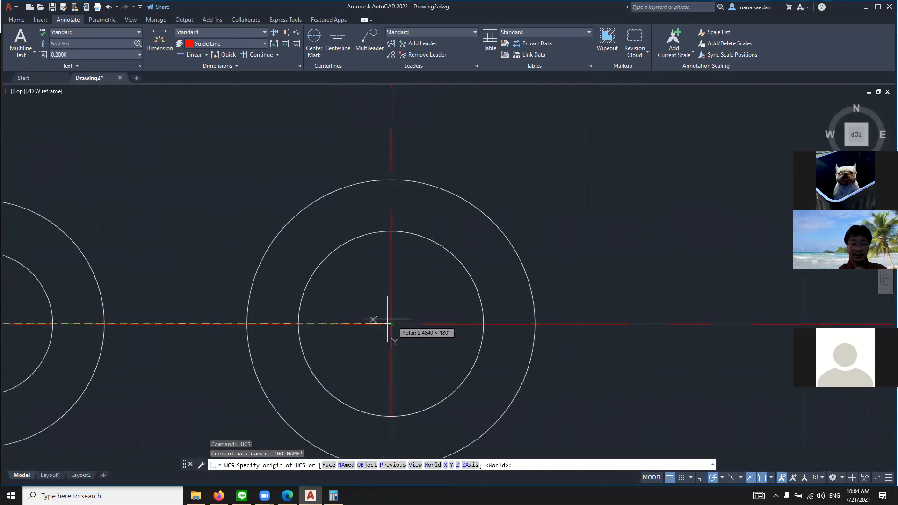
click(391, 323)
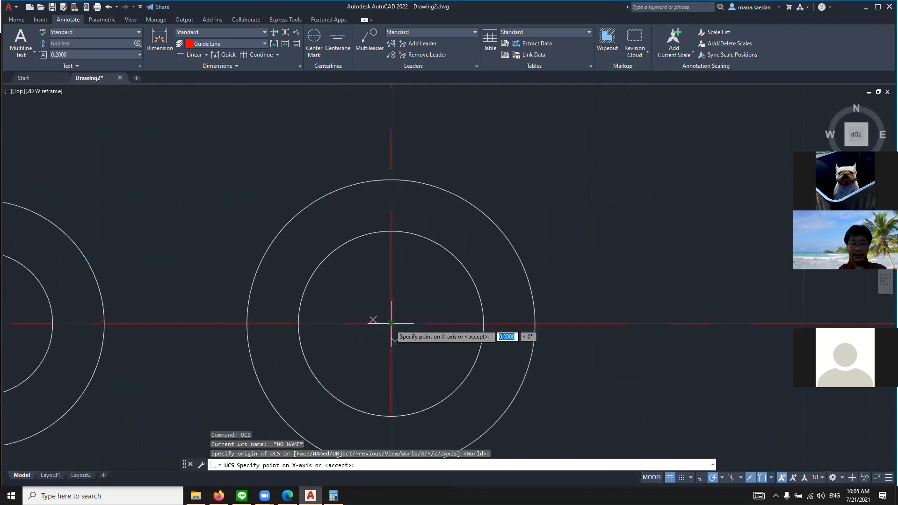
click(348, 323)
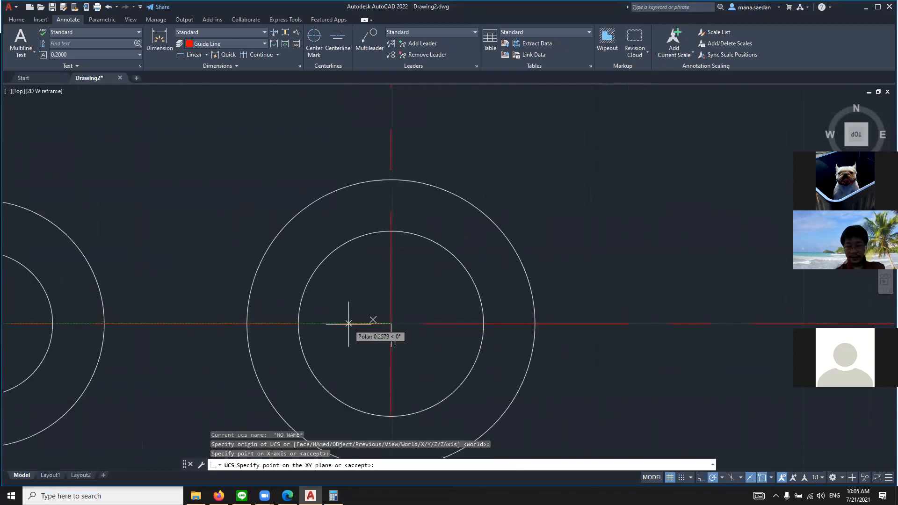
key(Return)
scroll(415, 326, down, 4)
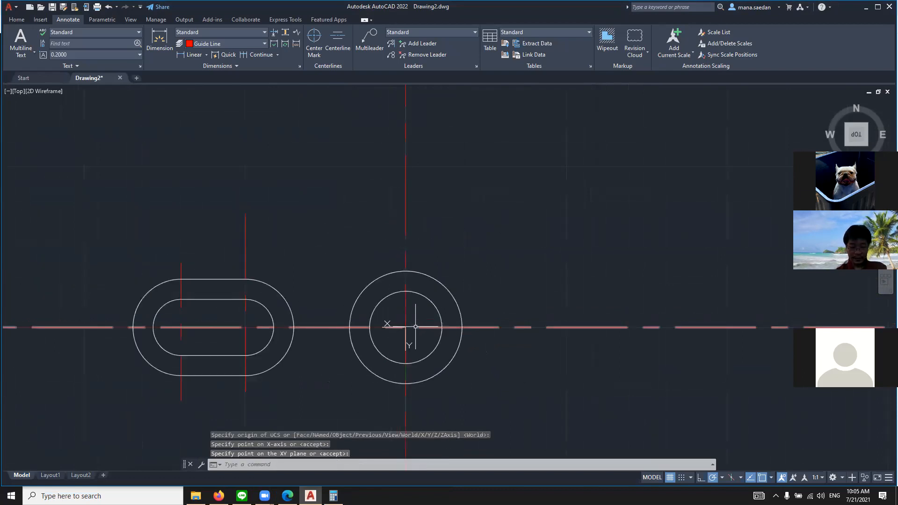
Switch to the browser to check the reference drawing's dimensions again
click(288, 496)
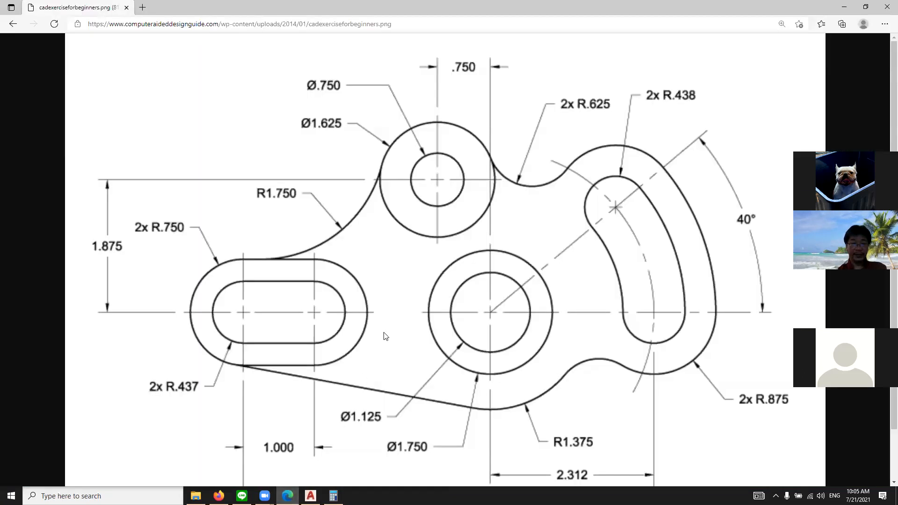
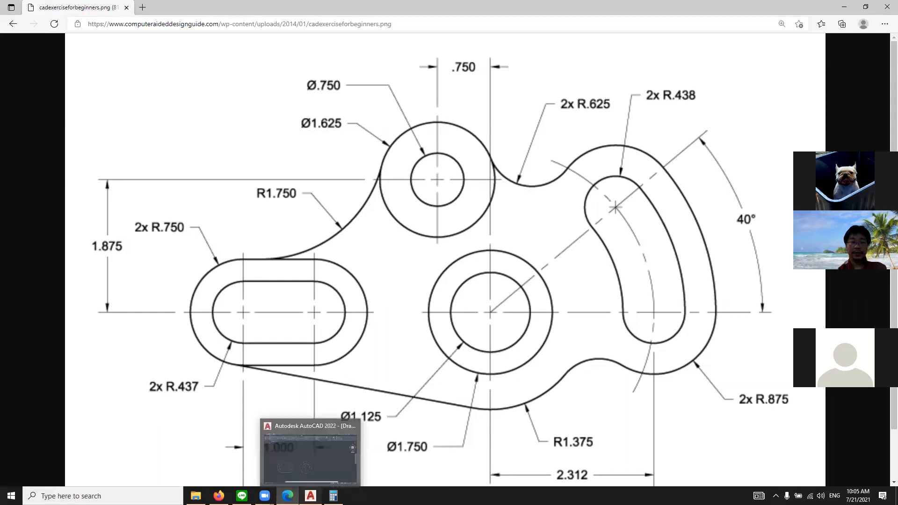
Return to AutoCAD and make Guide Line the current layer
click(310, 495)
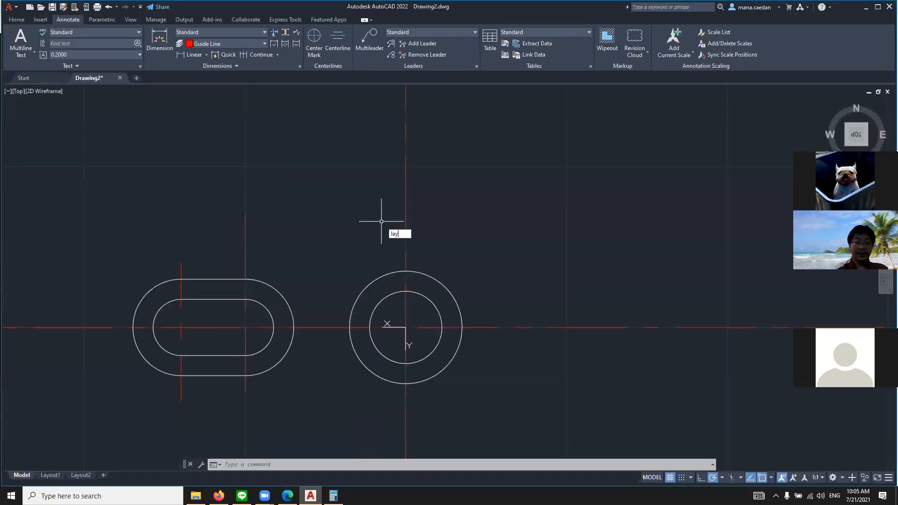
text(lay)
key(Return)
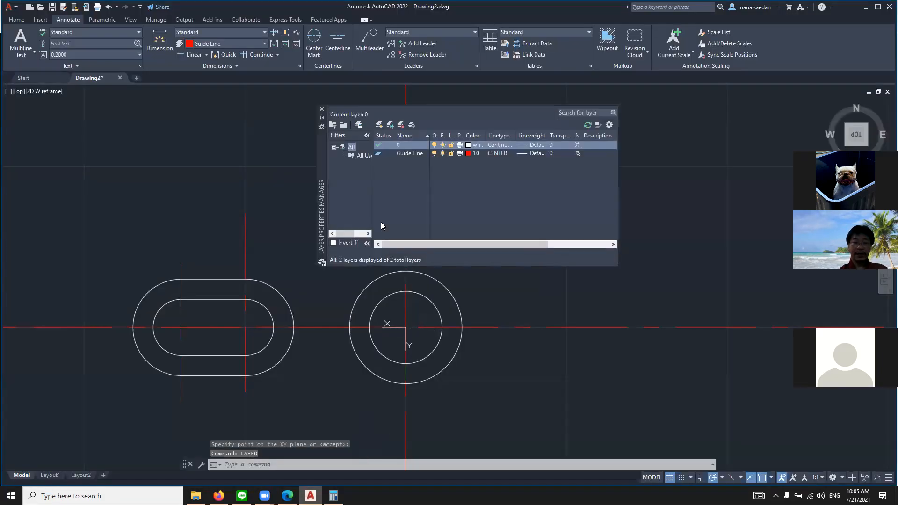
click(382, 154)
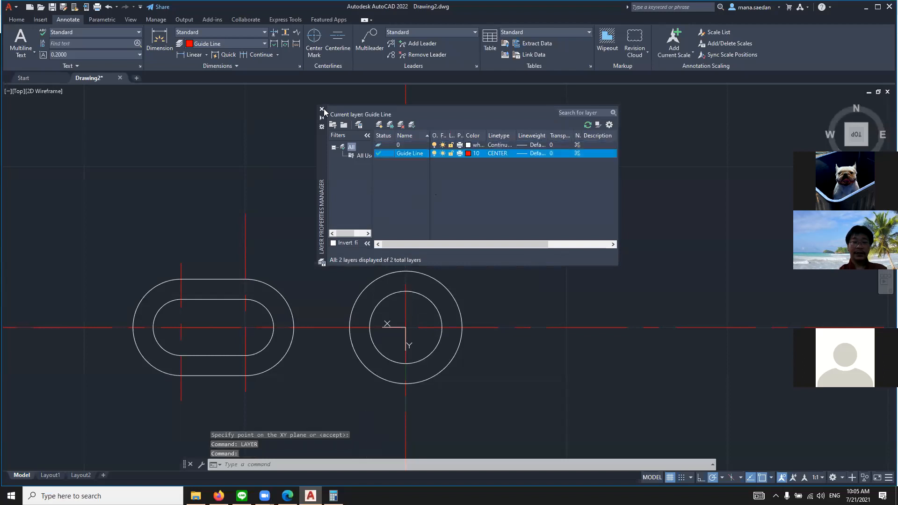
click(321, 109)
Draw a vertical guide line from .750,0 upward, a little over 3 units long
text(line)
key(Return)
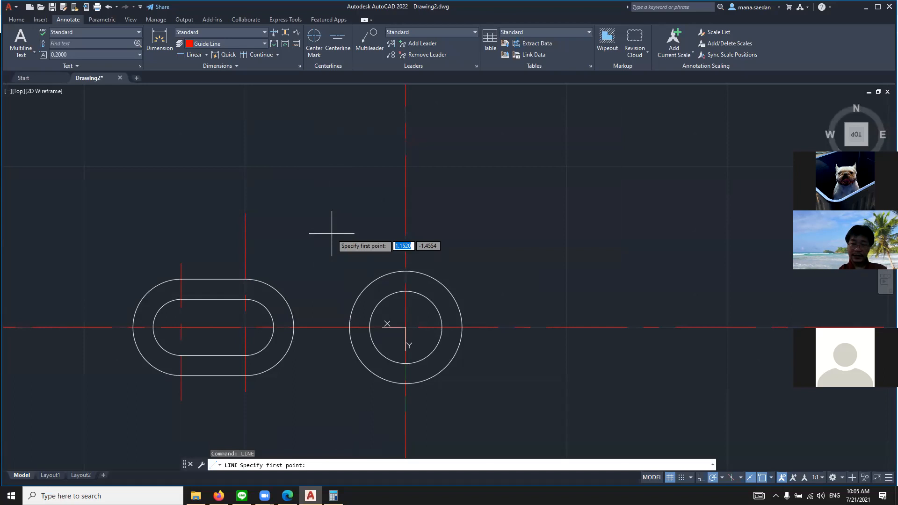
text(.75)
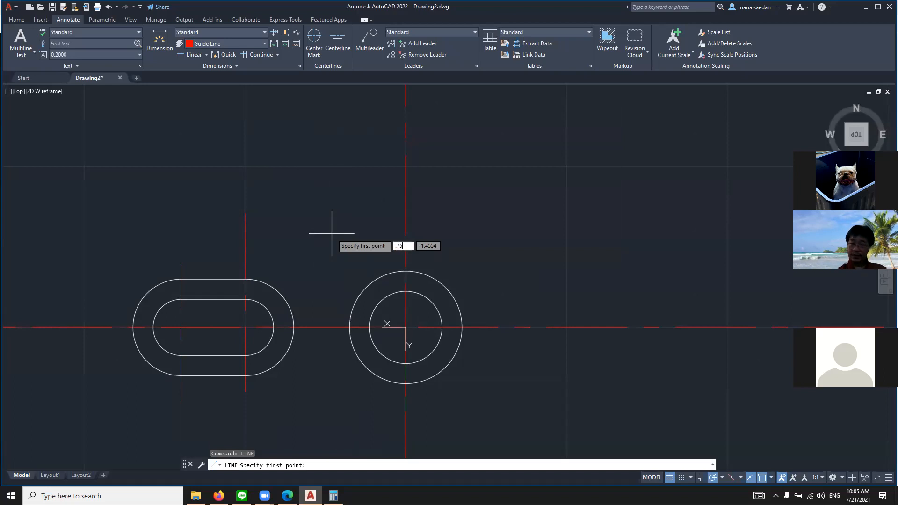
key(Tab)
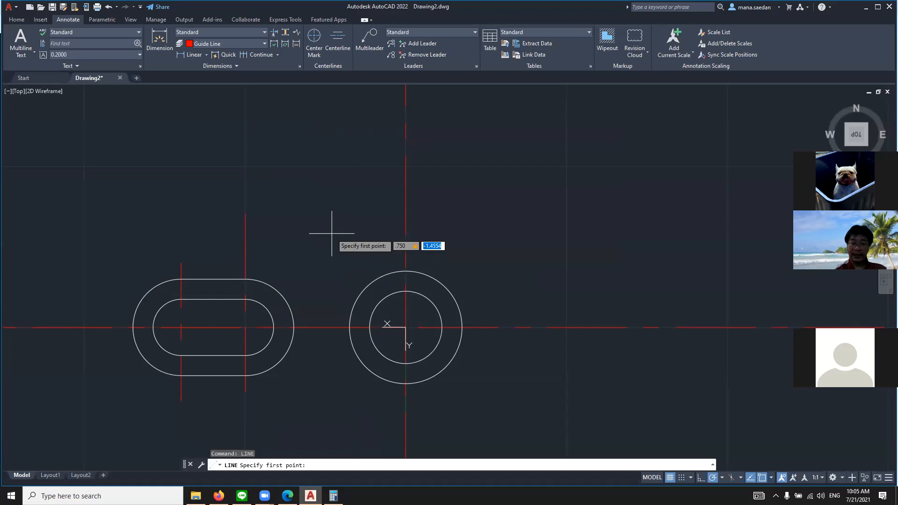
text(0)
key(Return)
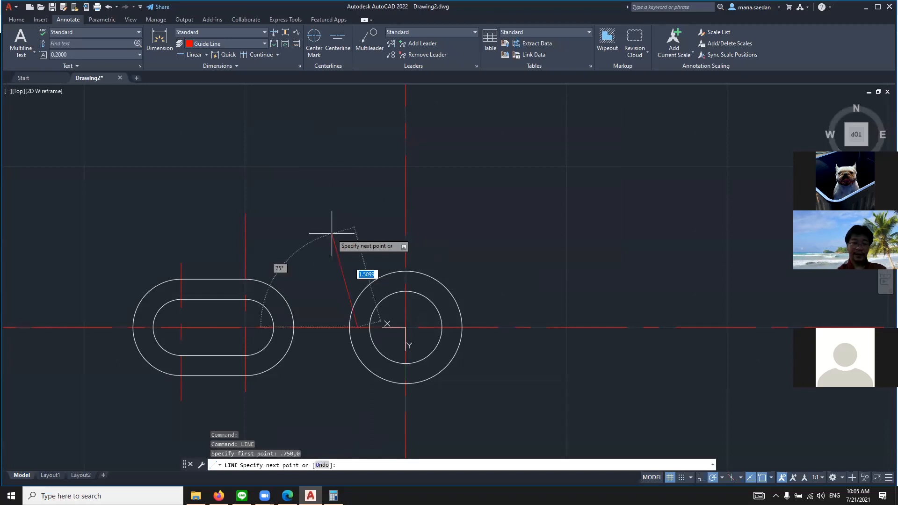
scroll(359, 115, up, 3)
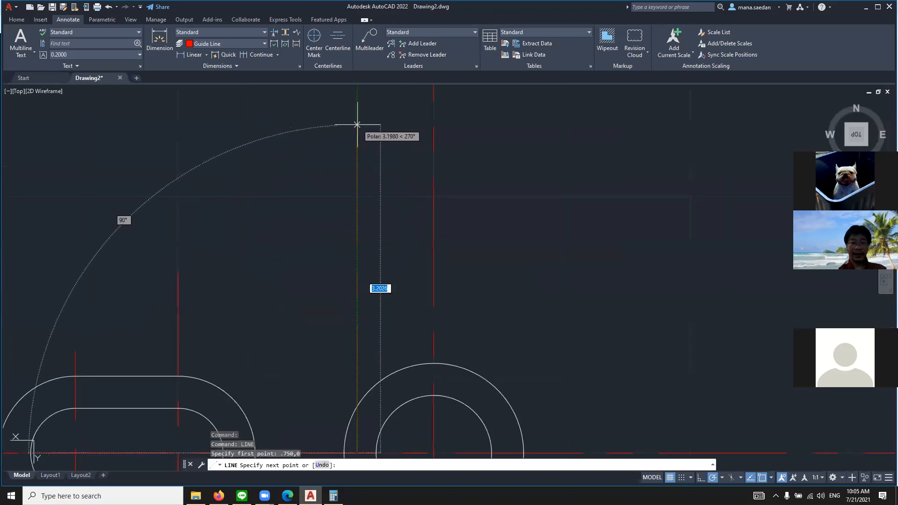
click(357, 112)
key(Return)
Check the 1.875 height in the browser's reference drawing and draw a horizontal guide line from -1,-1.875 toward the slot side, about 3.1 units long
scroll(356, 227, down, 4)
scroll(367, 239, up, 2)
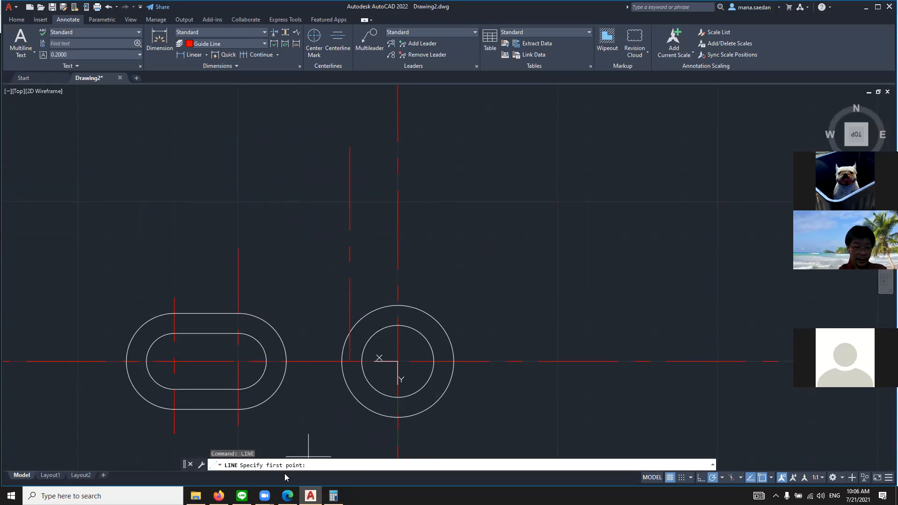
click(288, 496)
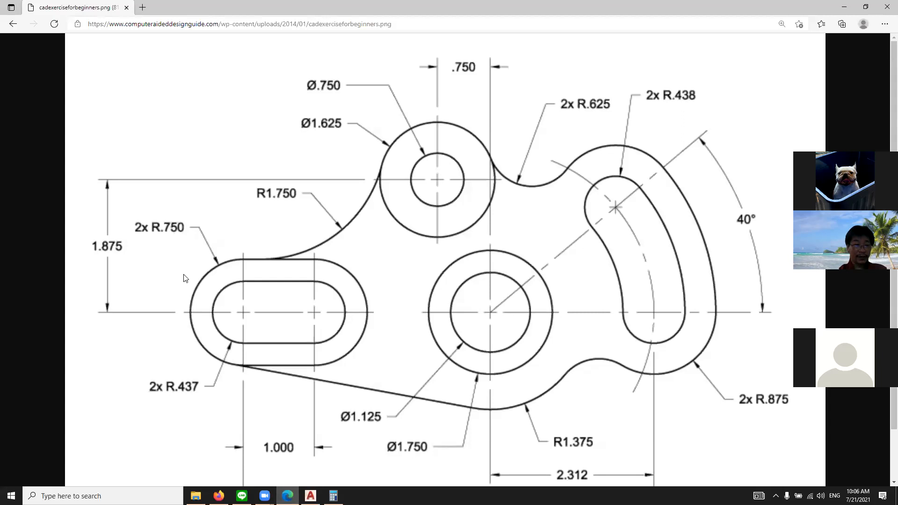
click(311, 496)
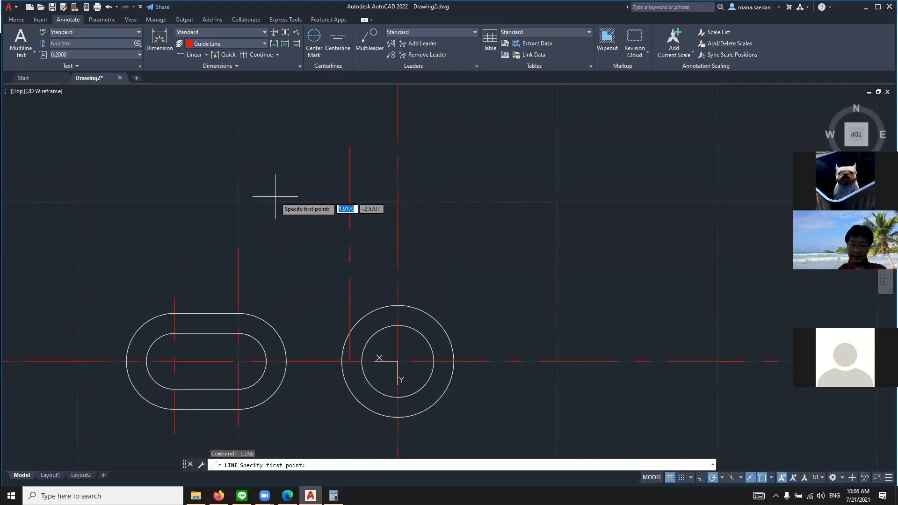
text(-1)
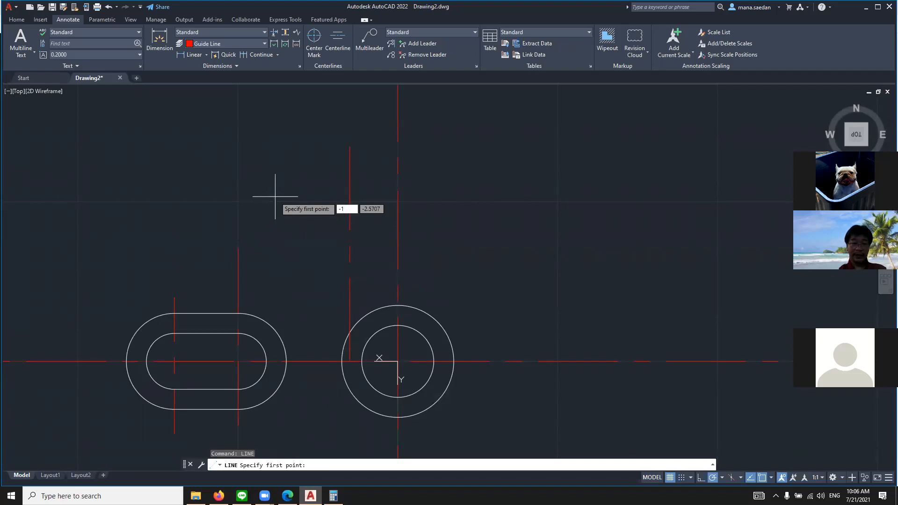
key(Tab)
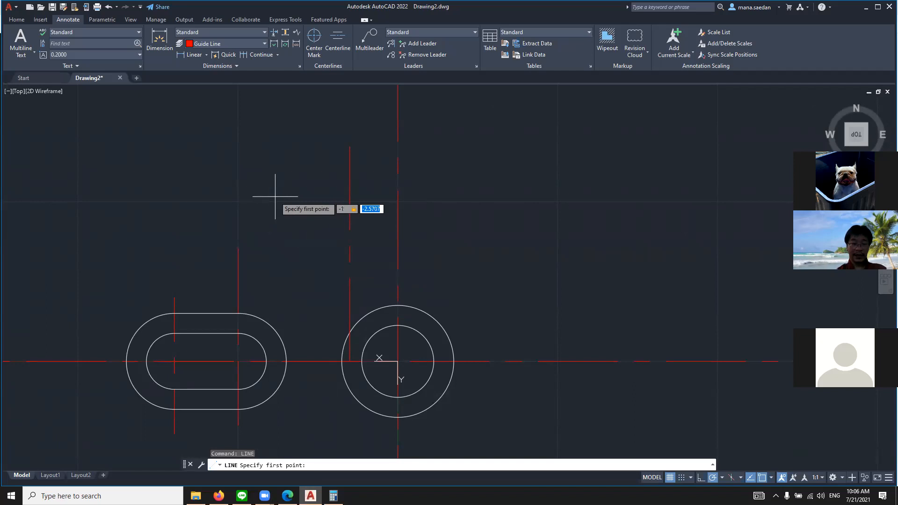
text(-1)
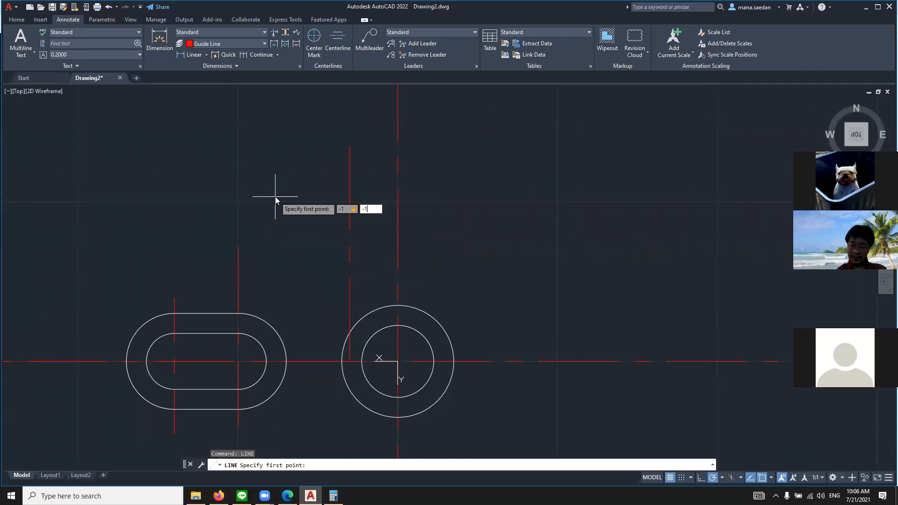
text(.875)
key(Return)
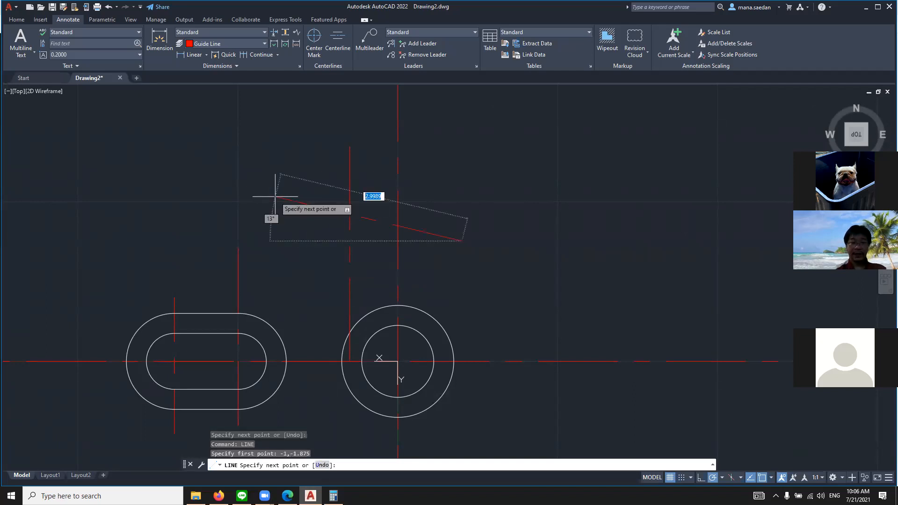
click(262, 242)
key(Return)
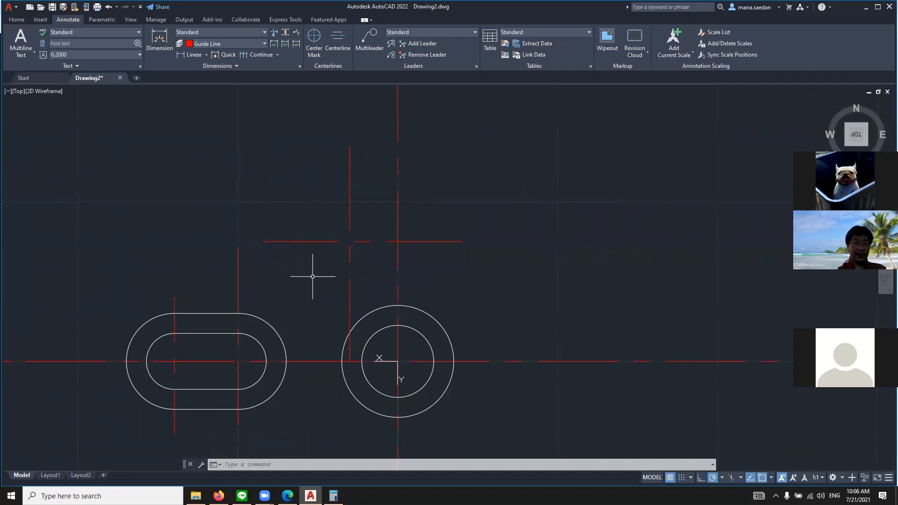
Make layer 0 the current layer again
text(lay)
key(Return)
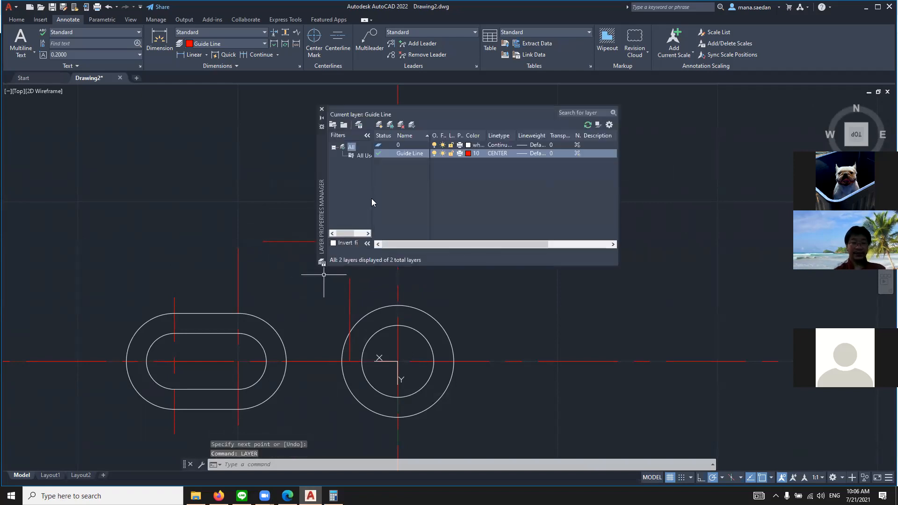
click(387, 145)
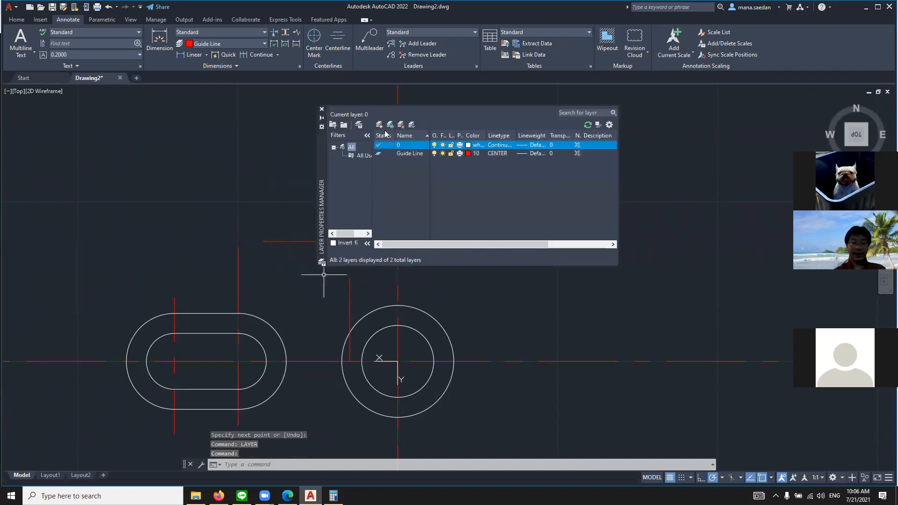
click(321, 109)
text(c)
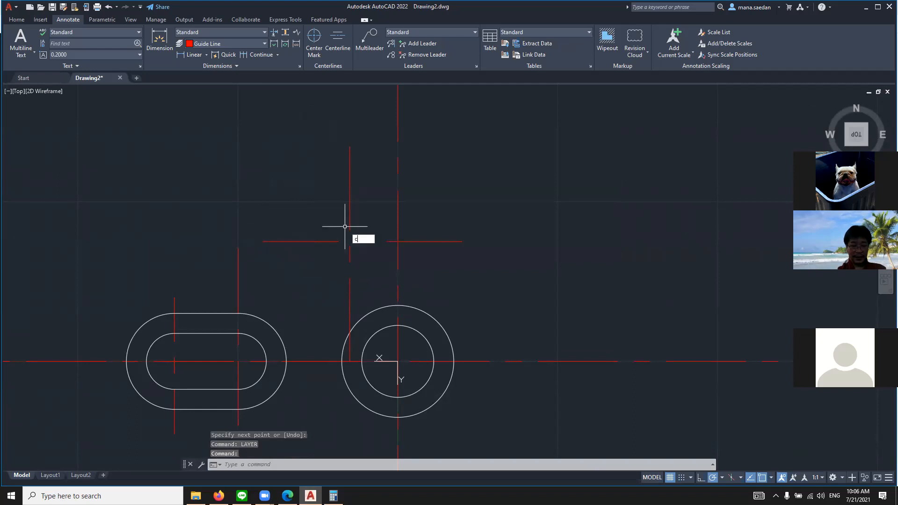
key(Return)
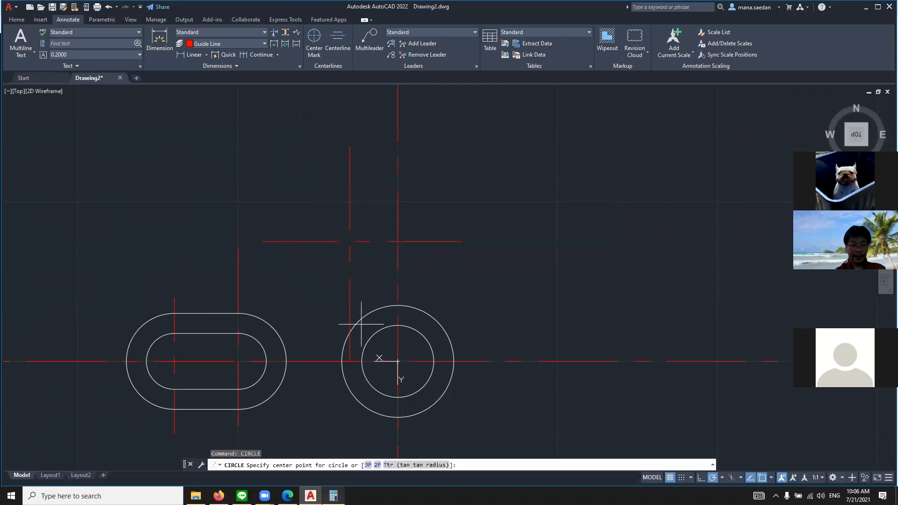
click(287, 496)
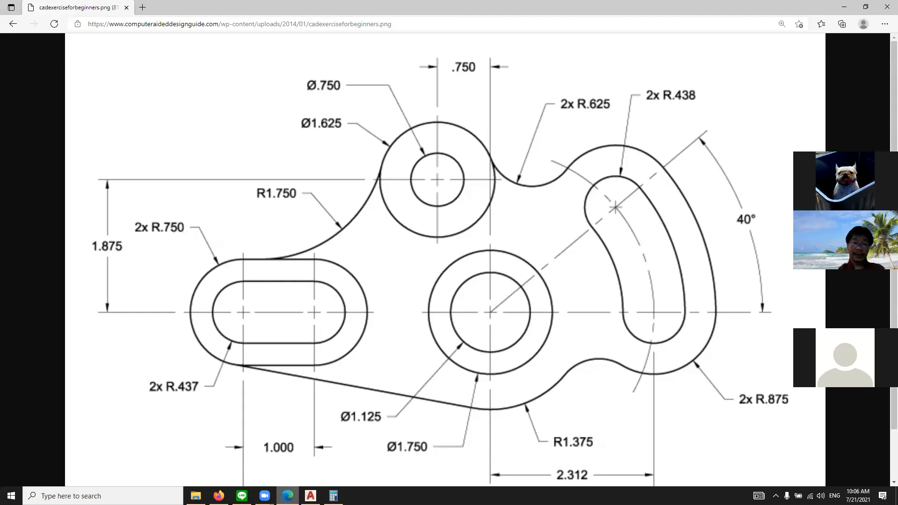
click(311, 496)
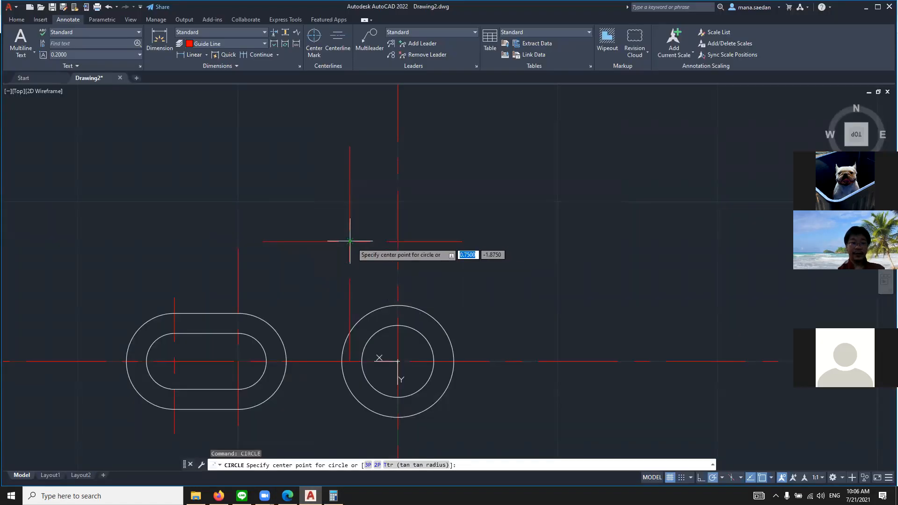
text(dia)
key(Return)
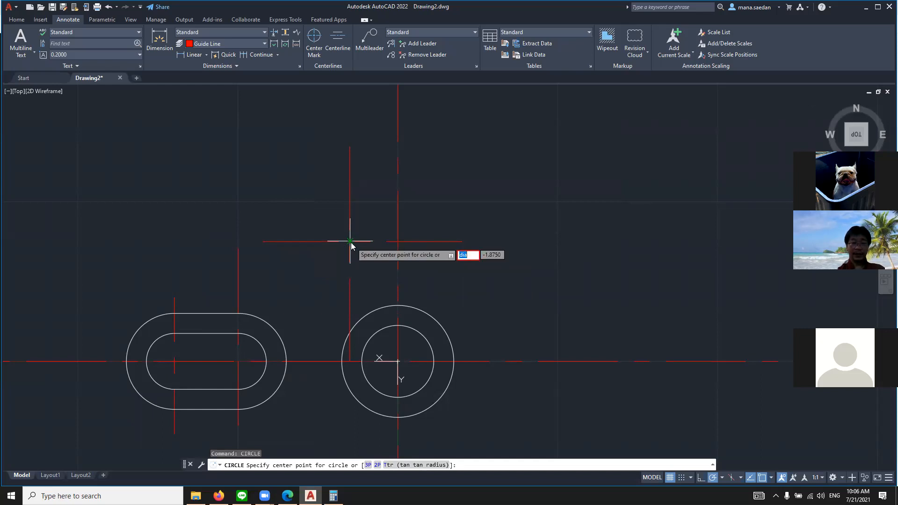
key(Escape)
text(cir)
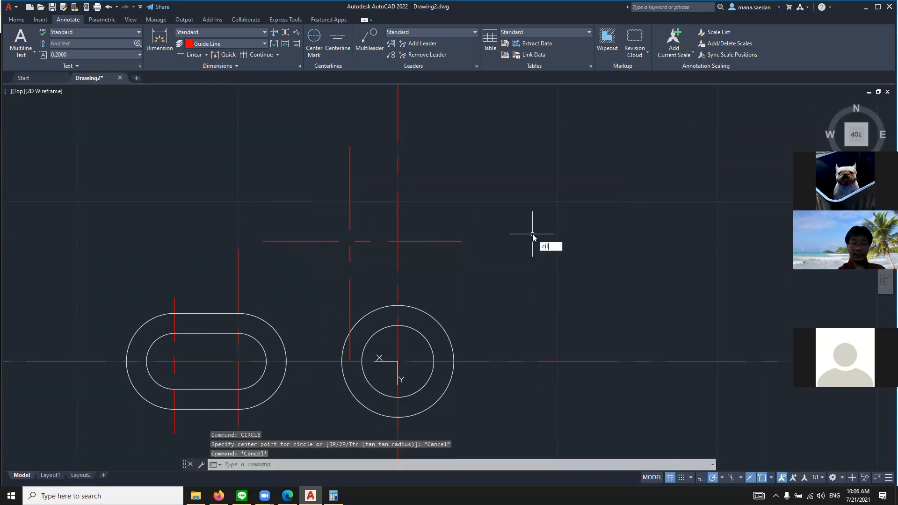
key(F1)
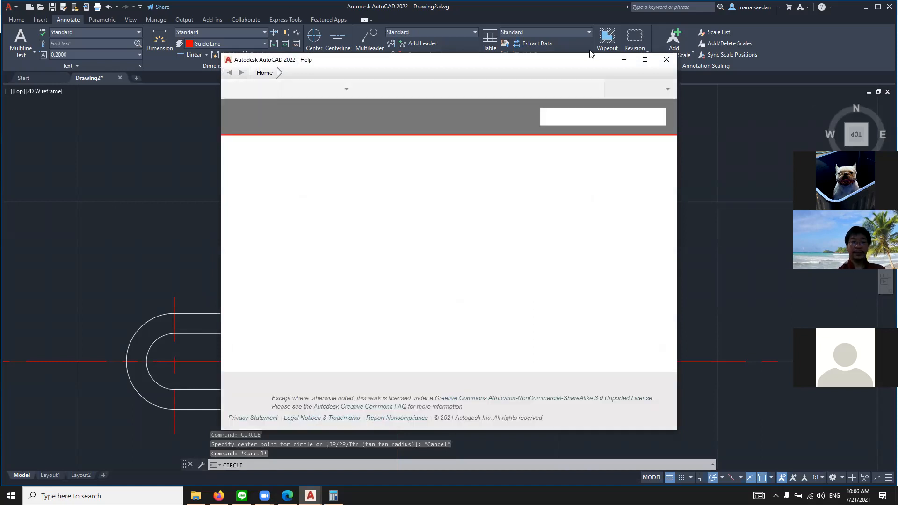
click(666, 60)
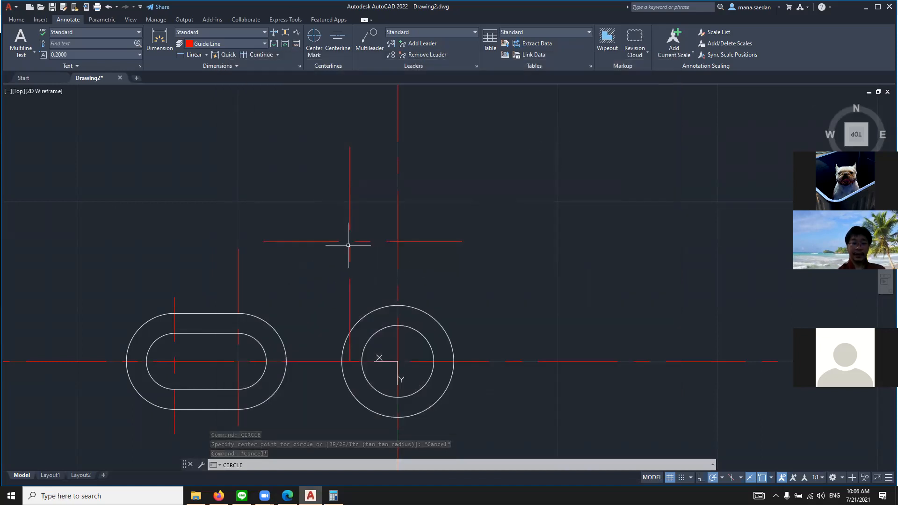
Draw a circle of diameter .75 centered on the intersection of the two upper guide lines
text(cir)
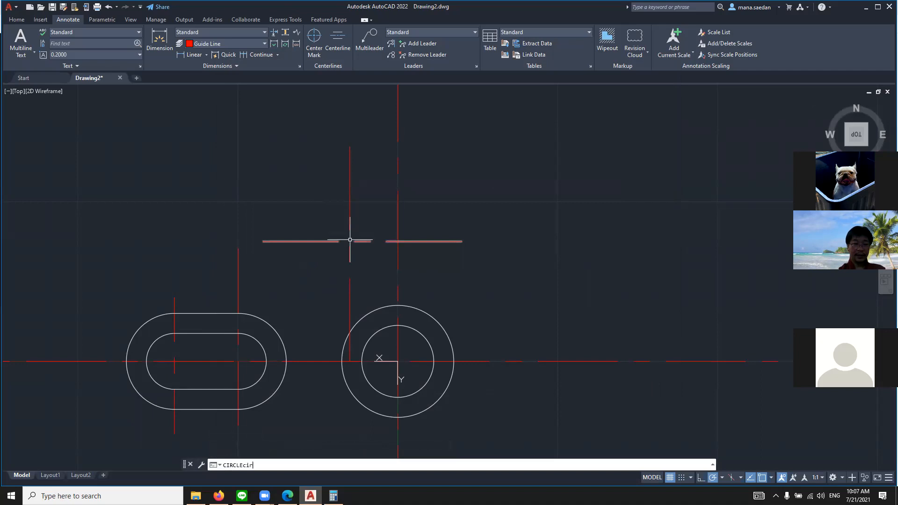
key(Return)
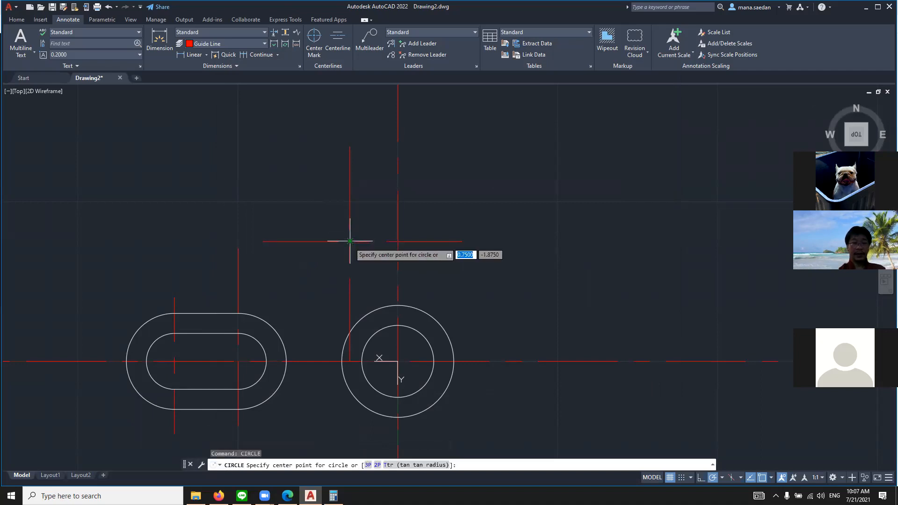
click(350, 241)
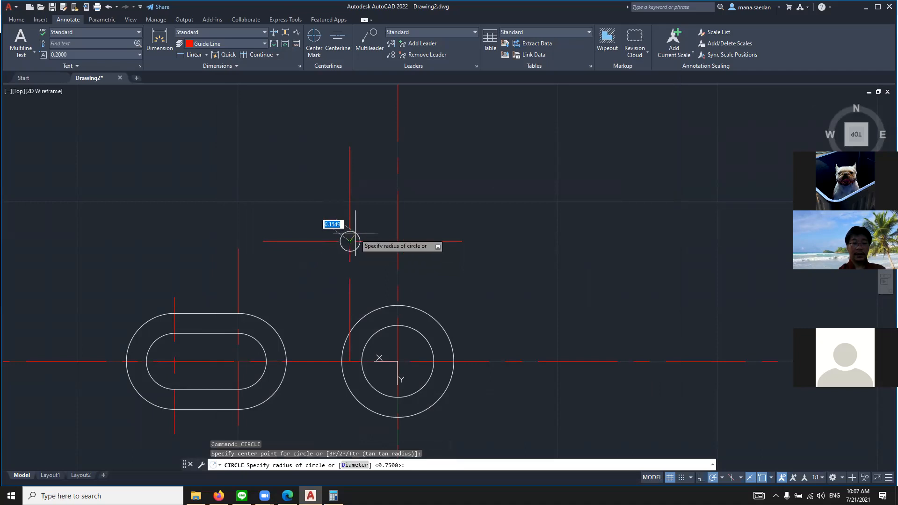
text(do)
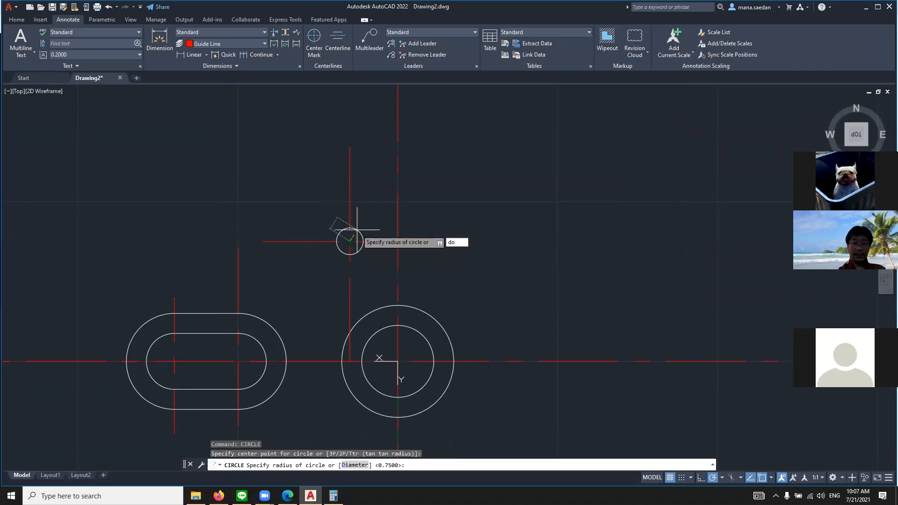
key(Return)
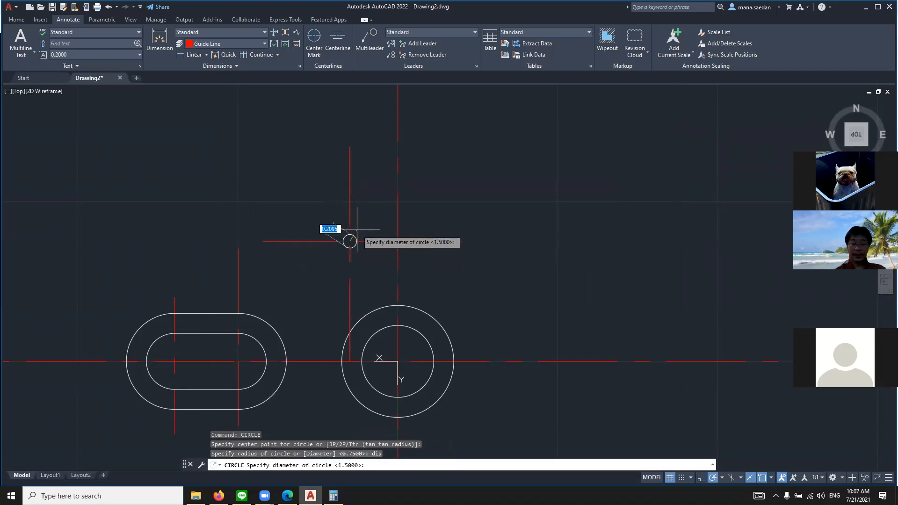
text(.75)
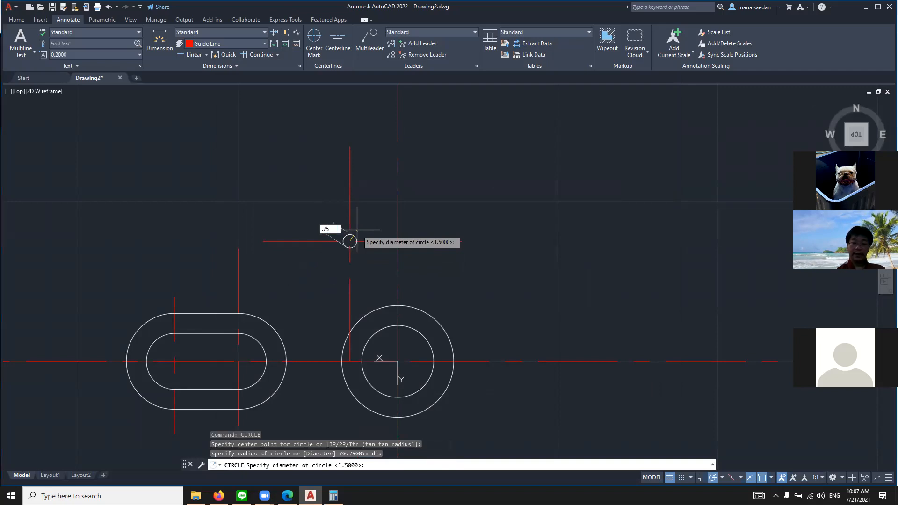
key(Return)
key(Return)
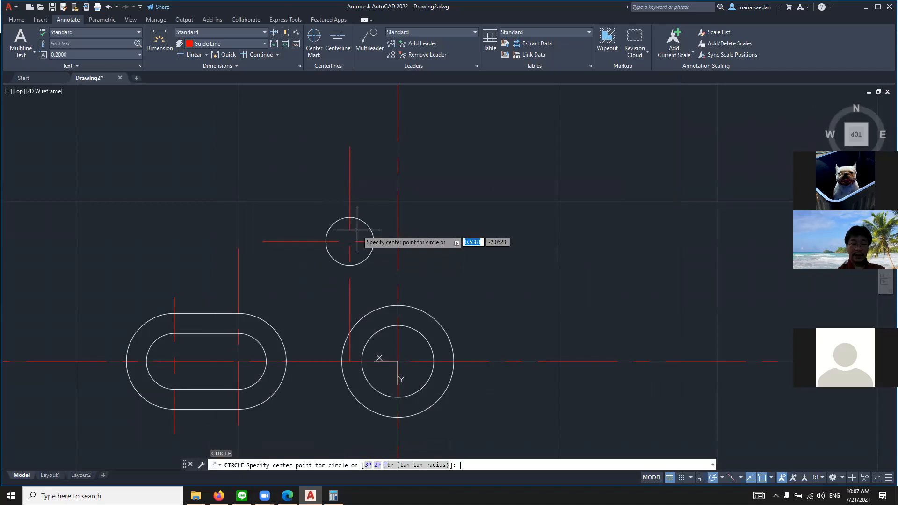
Complete the upper circle with the .75 diameter and end the Circle command
key(Escape)
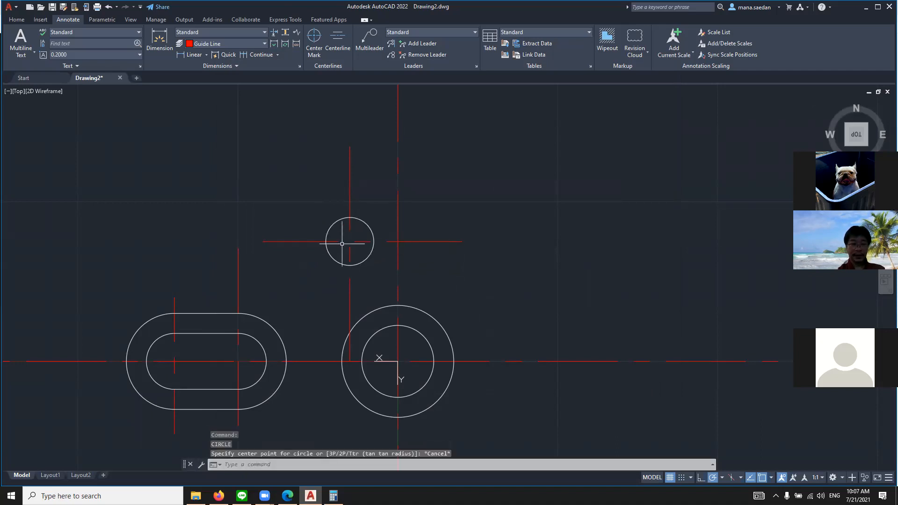
Check the outer diameter in the browser's reference drawing and draw a concentric circle of diameter 1.625 around the upper .75 circle
key(Return)
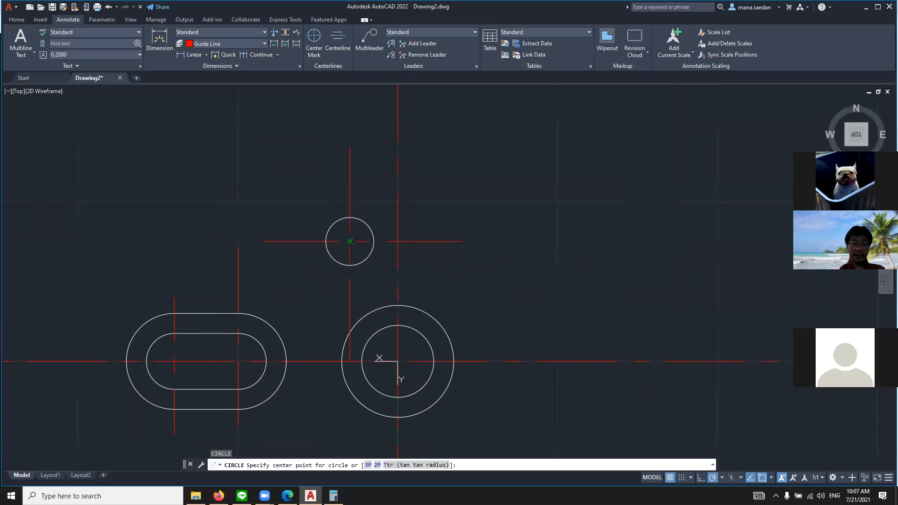
click(350, 241)
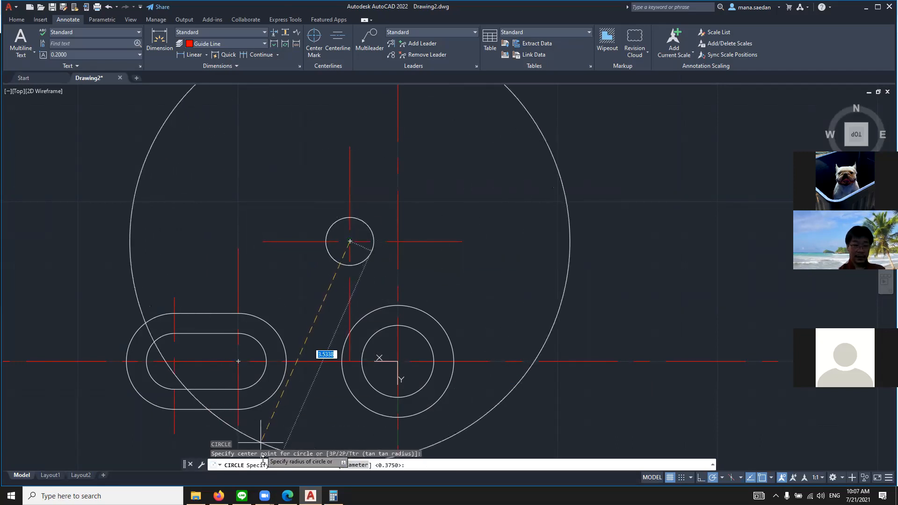
click(288, 496)
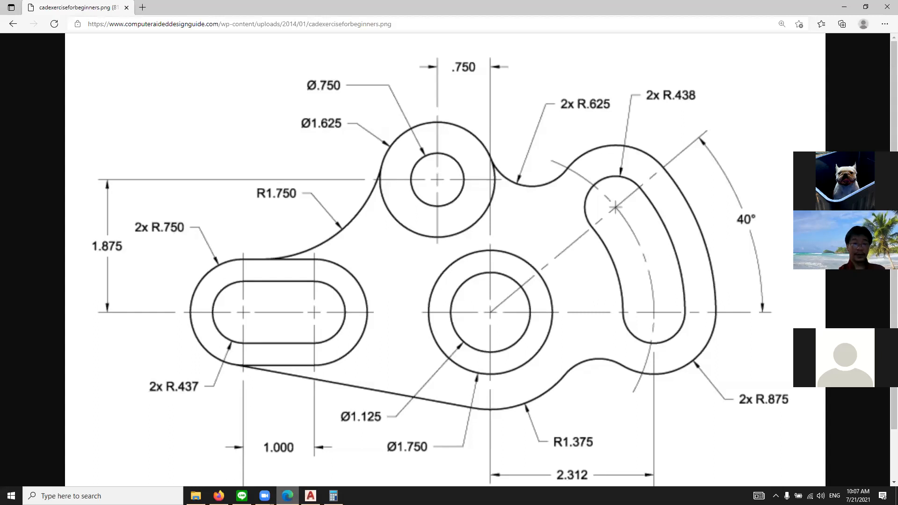
click(311, 496)
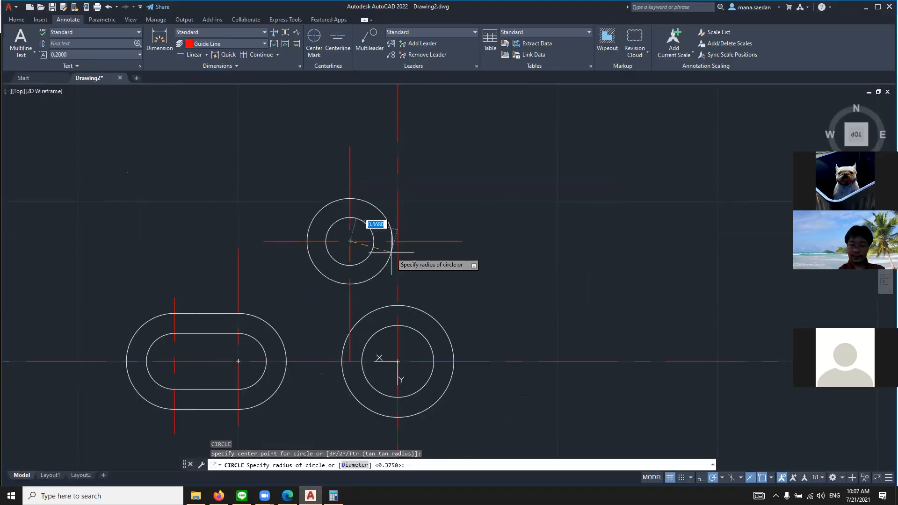
text(d)
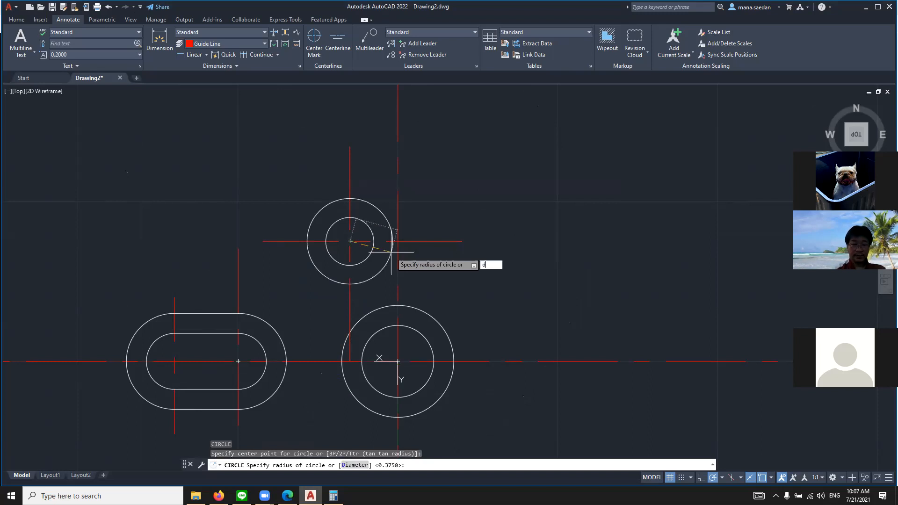
text(ia)
key(Return)
text(1.625)
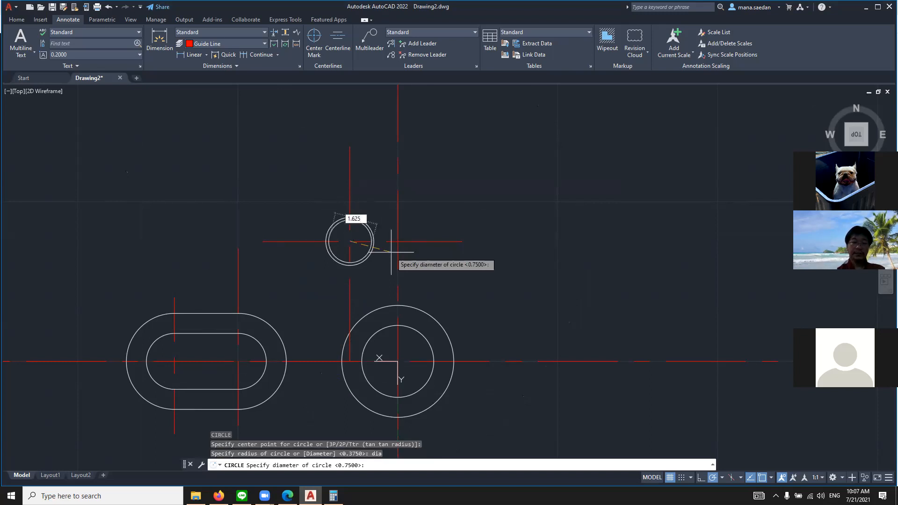
key(Return)
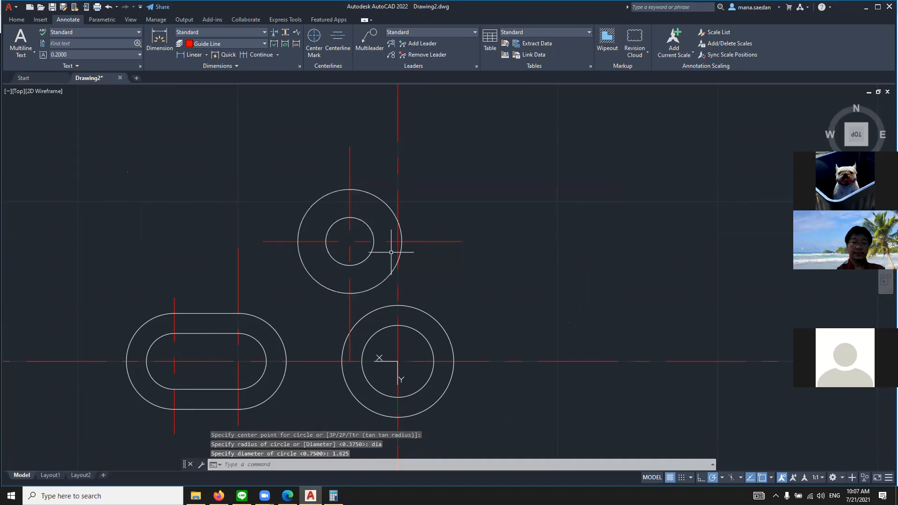
key(Return)
key(Escape)
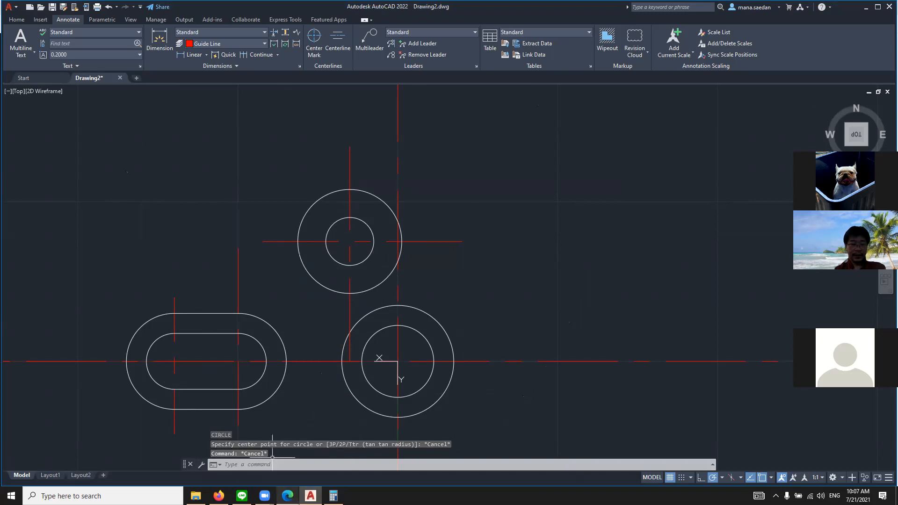
Switch to the browser's reference drawing and examine the whole part, including the curved slot and its dimensions
click(287, 496)
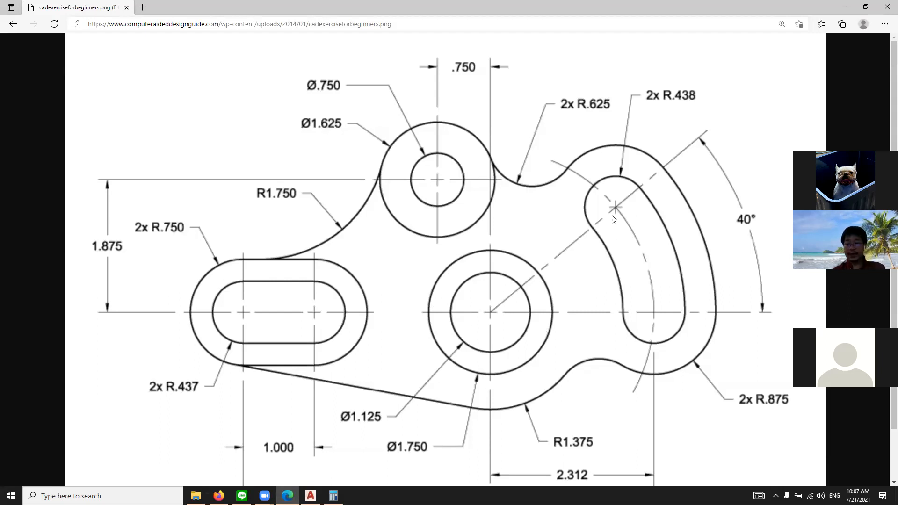
scroll(585, 239, down, 1)
ctrl+scroll(583, 241, down, 2)
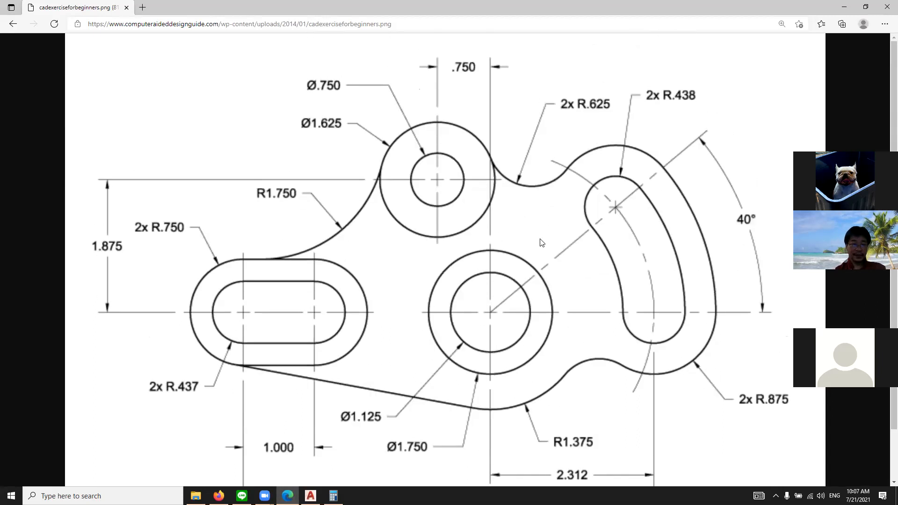
ctrl+scroll(654, 220, up, 1)
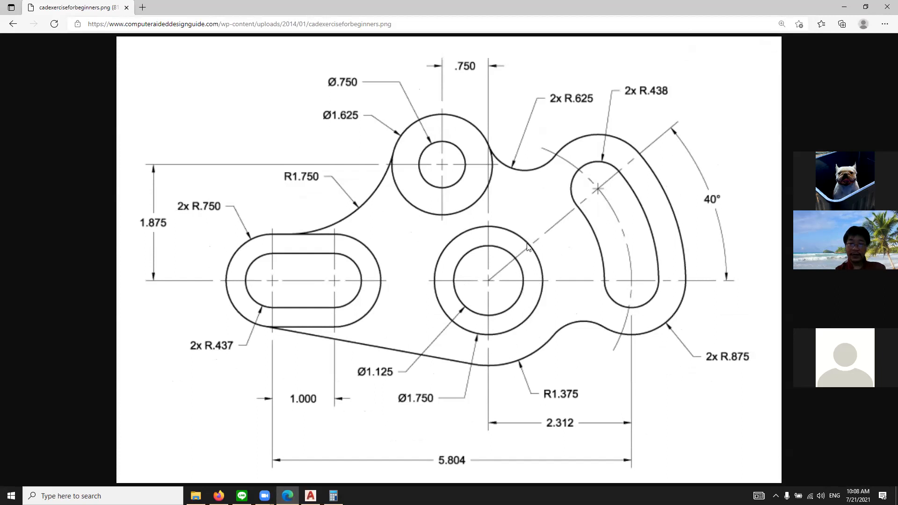
ctrl+scroll(556, 206, down, 2)
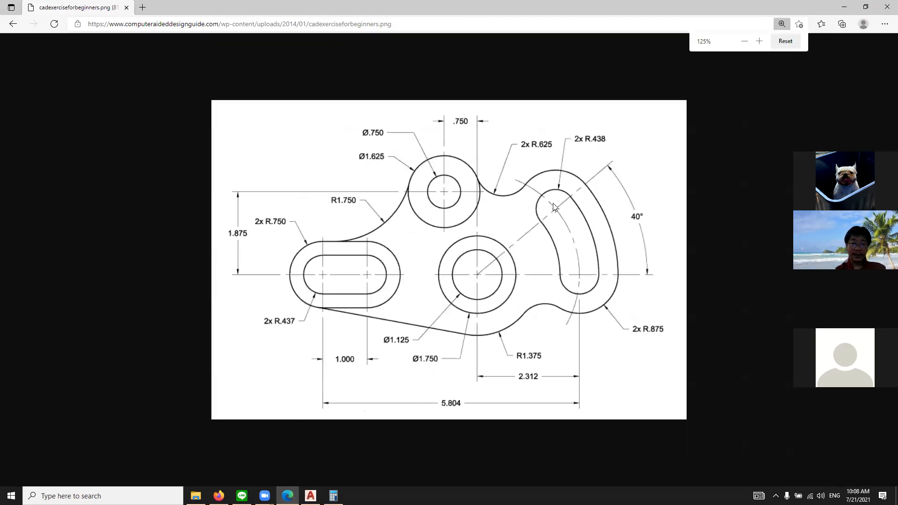
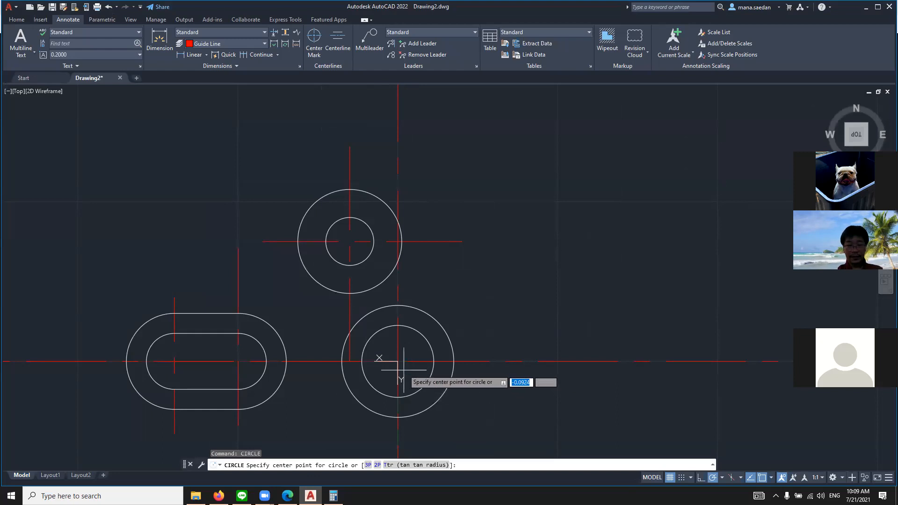
Draw a guide-line circle of radius 2.312 centered on the origin, at the center of the lower concentric circles
click(398, 360)
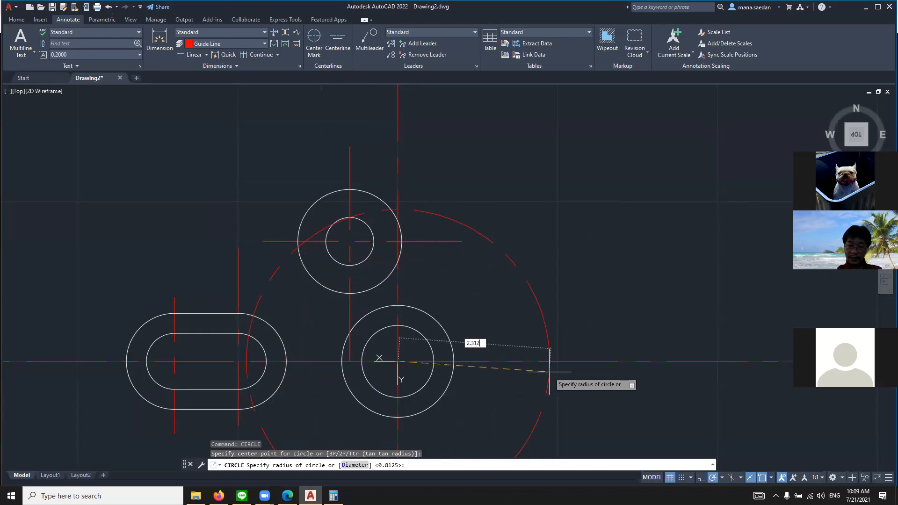
click(550, 371)
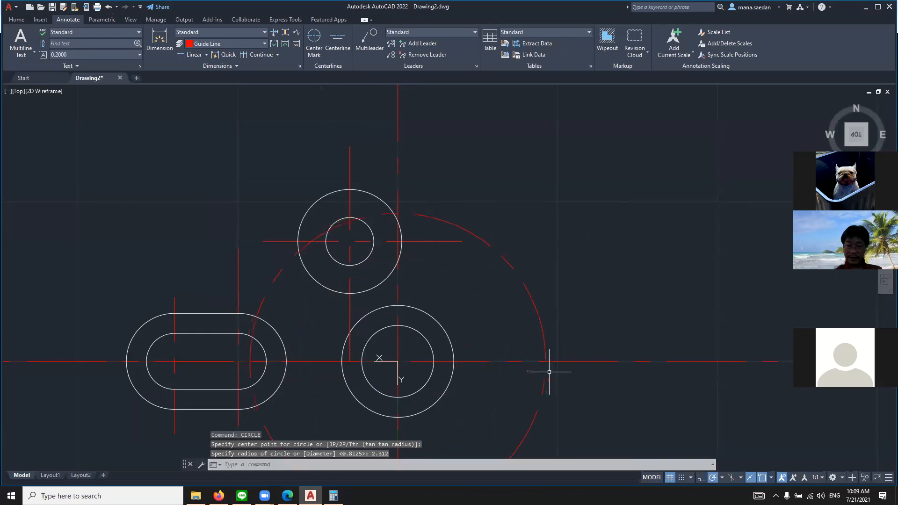
scroll(589, 286, down, 2)
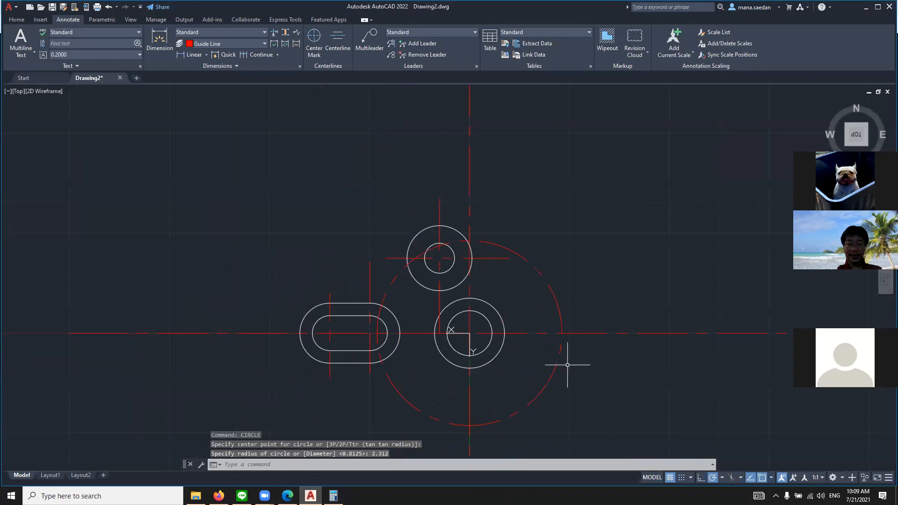
scroll(557, 383, up, 2)
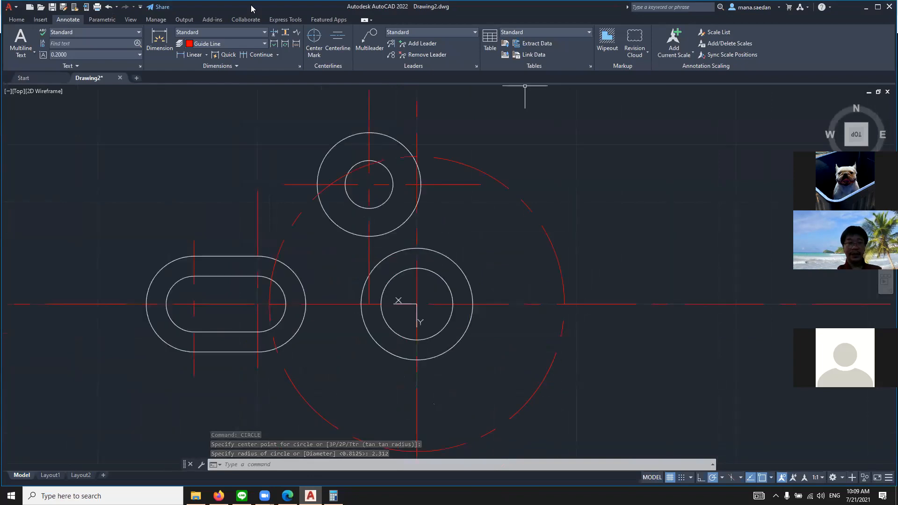
text(tra)
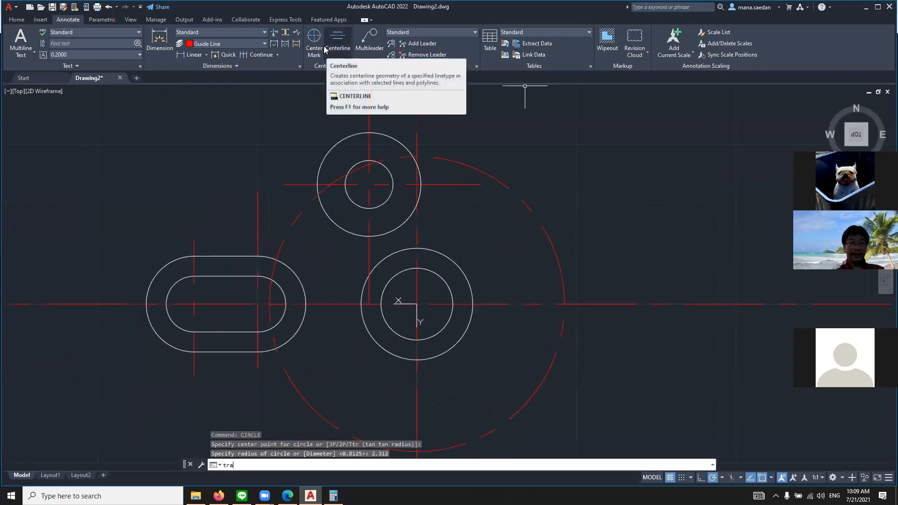
key(Escape)
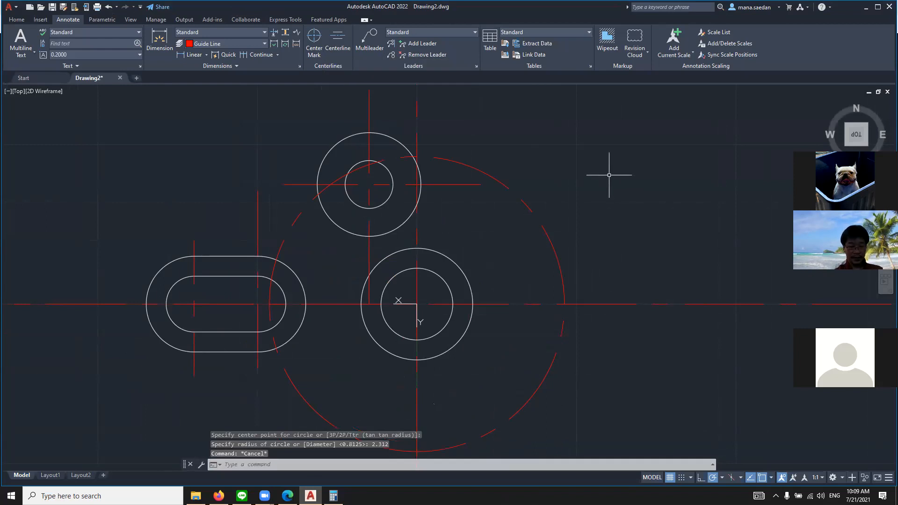
Erase the large 2.312-radius guide circle around the lower concentric circles
key(ctrl+z)
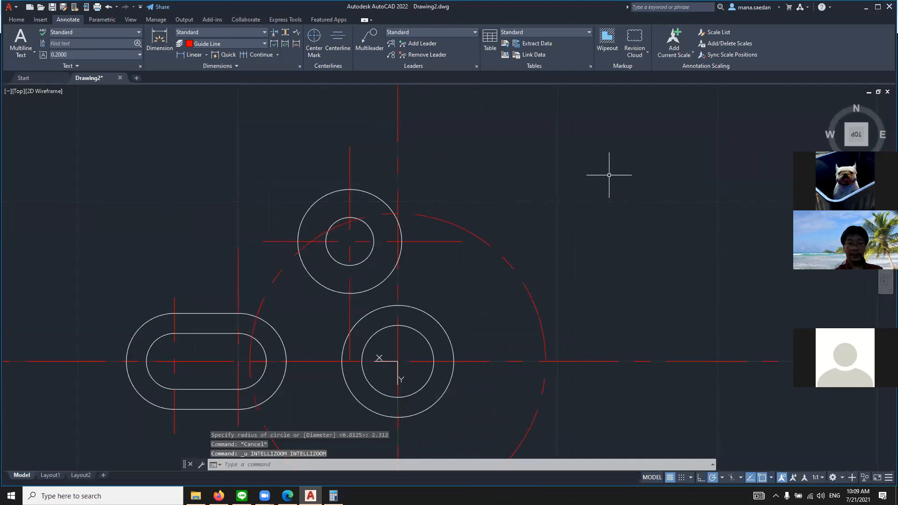
scroll(609, 175, down, 4)
scroll(538, 210, up, 3)
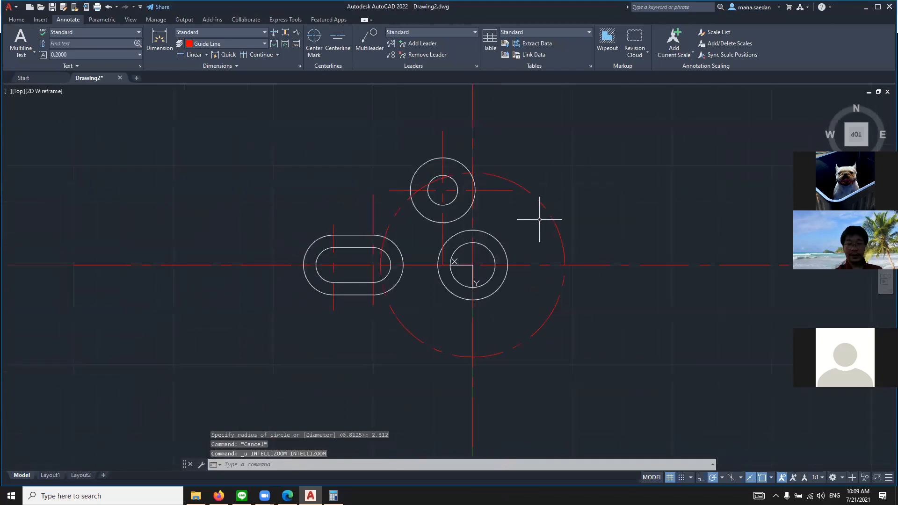
click(556, 222)
key(Delete)
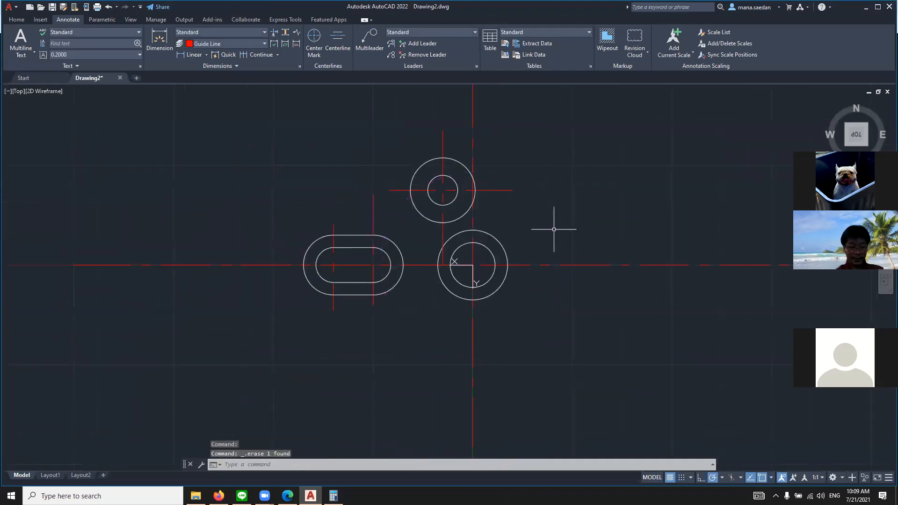
text(a)
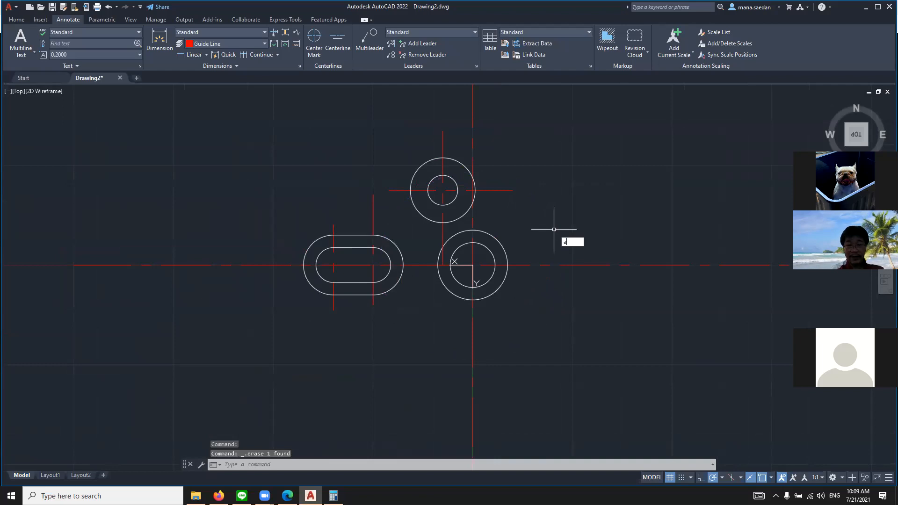
text(rc)
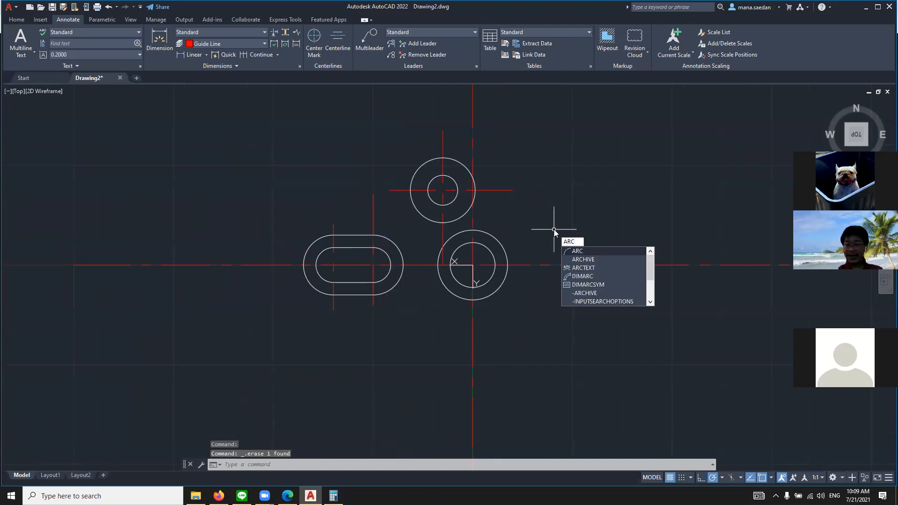
key(Return)
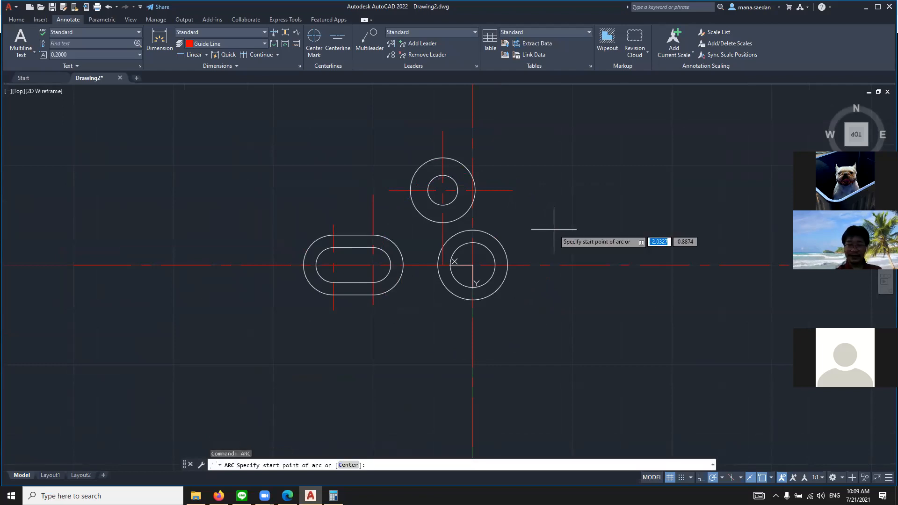
click(473, 265)
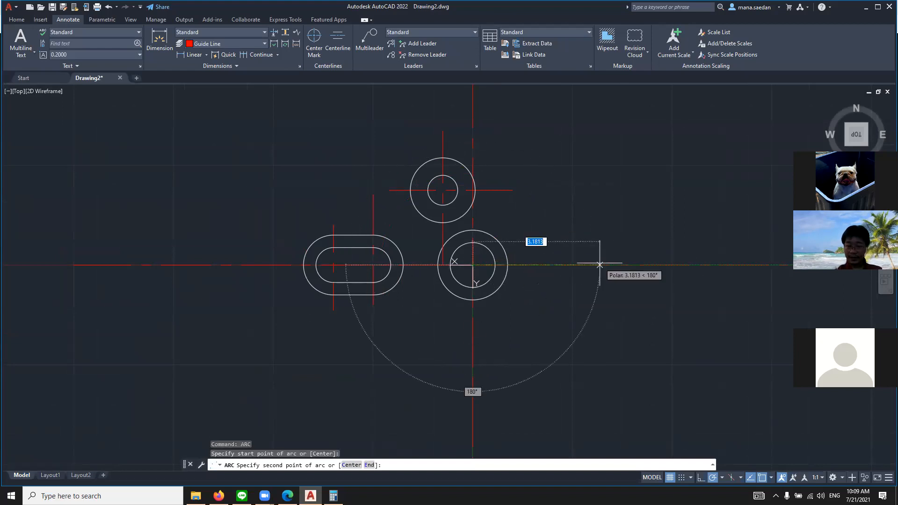
text(2.)
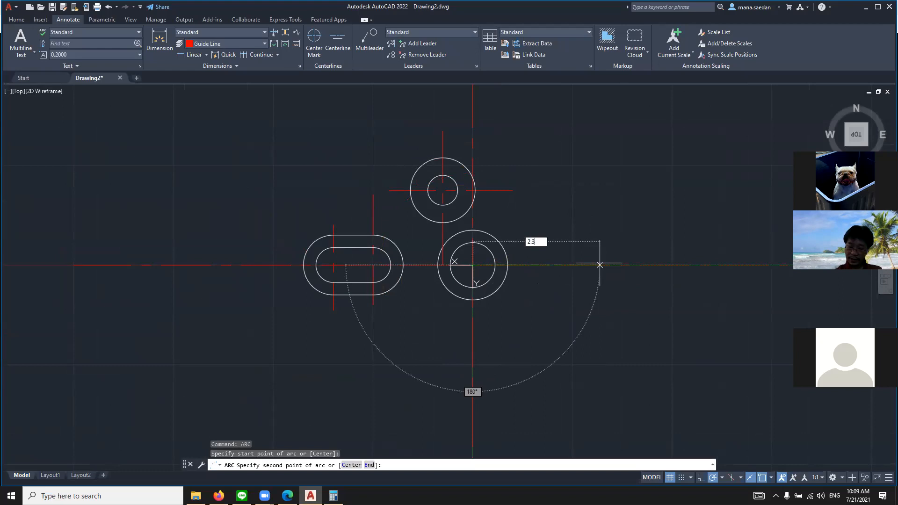
text(312)
key(Return)
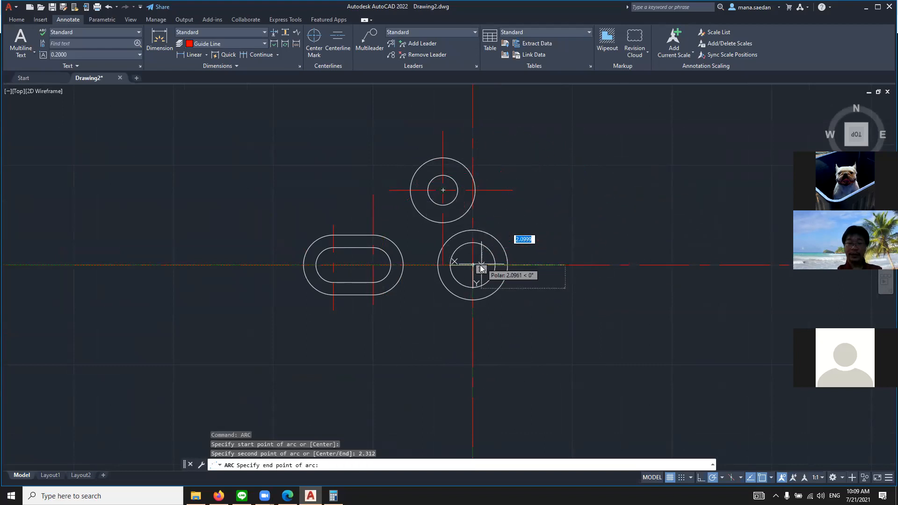
key(Escape)
key(Escape)
key(Escape)
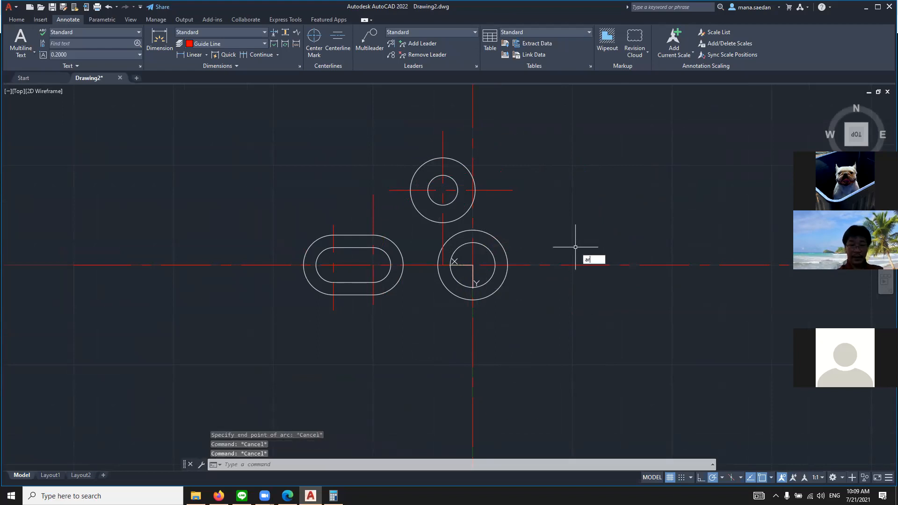
key(Return)
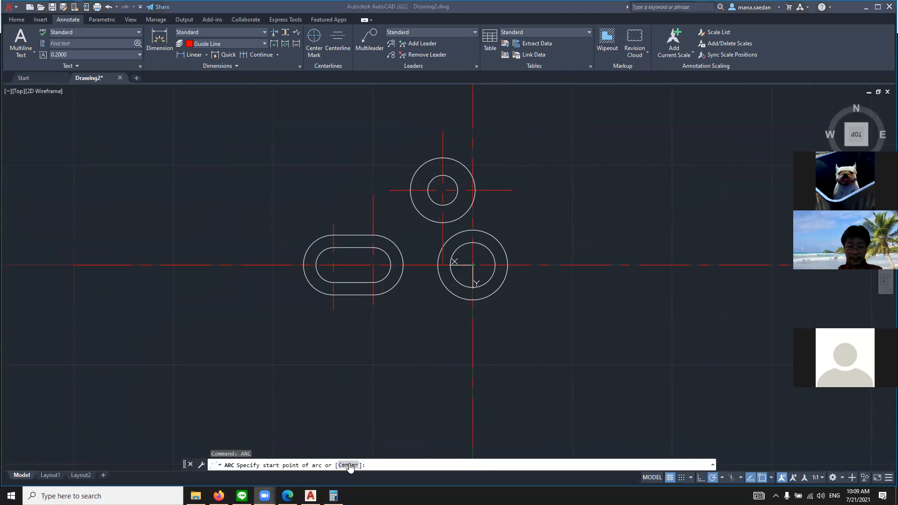
click(386, 469)
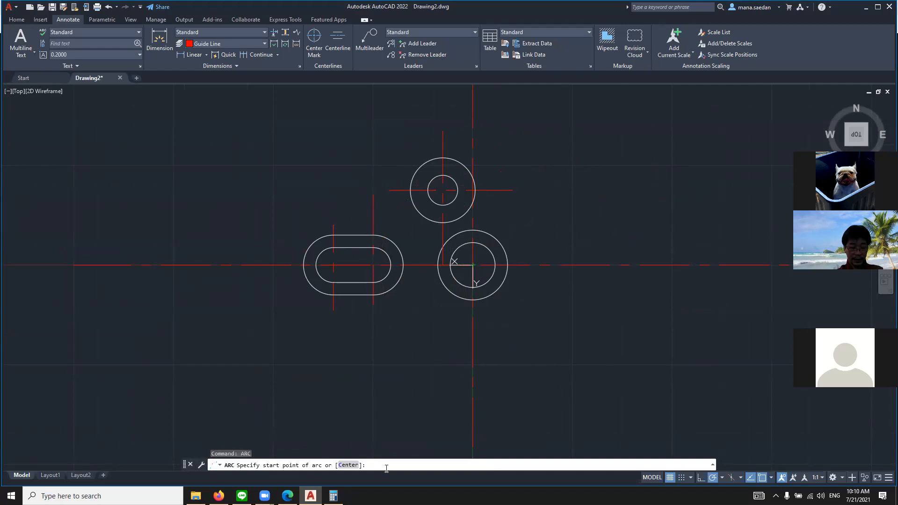
key(Return)
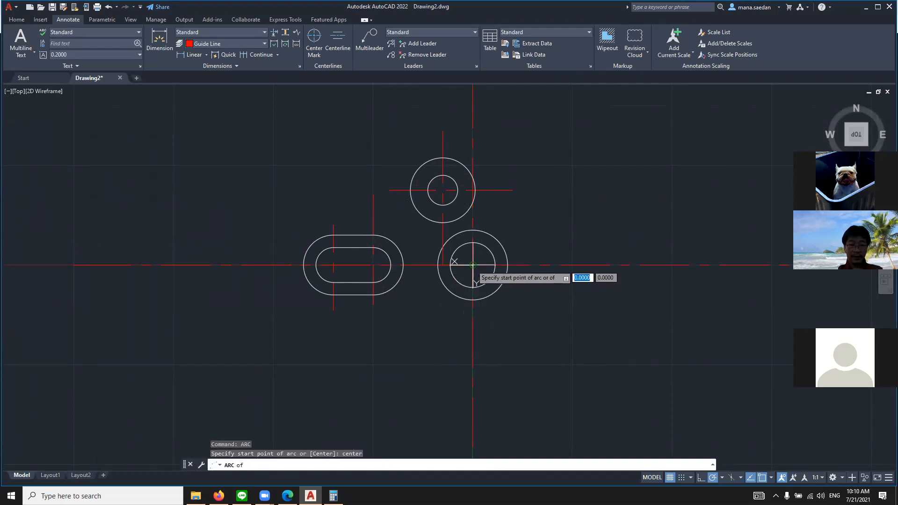
click(473, 265)
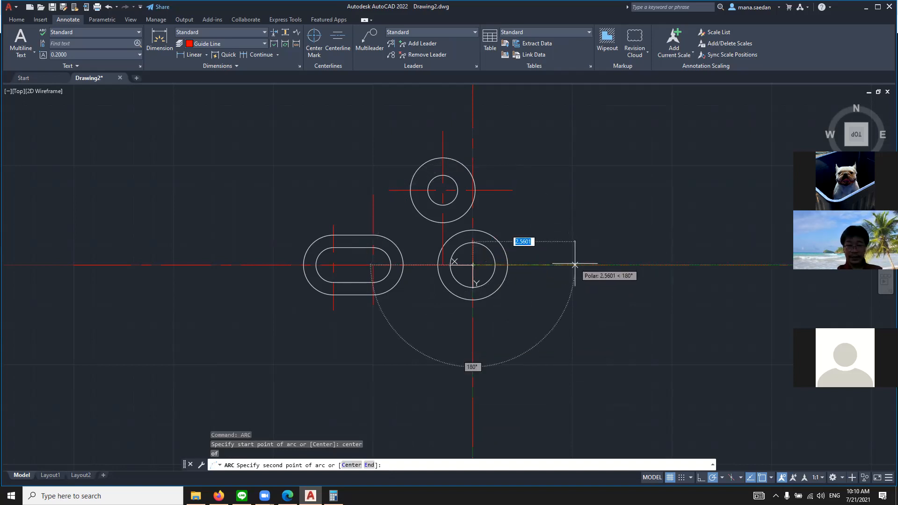
text(2)
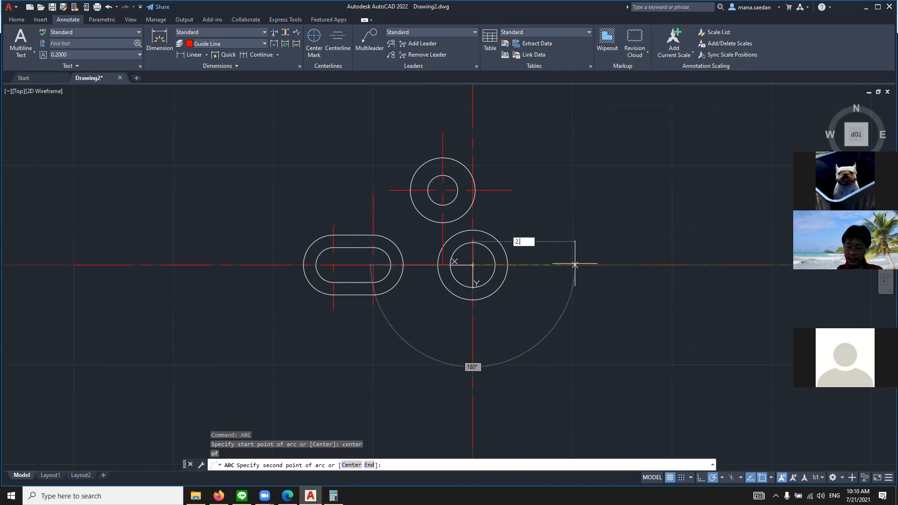
key(Return)
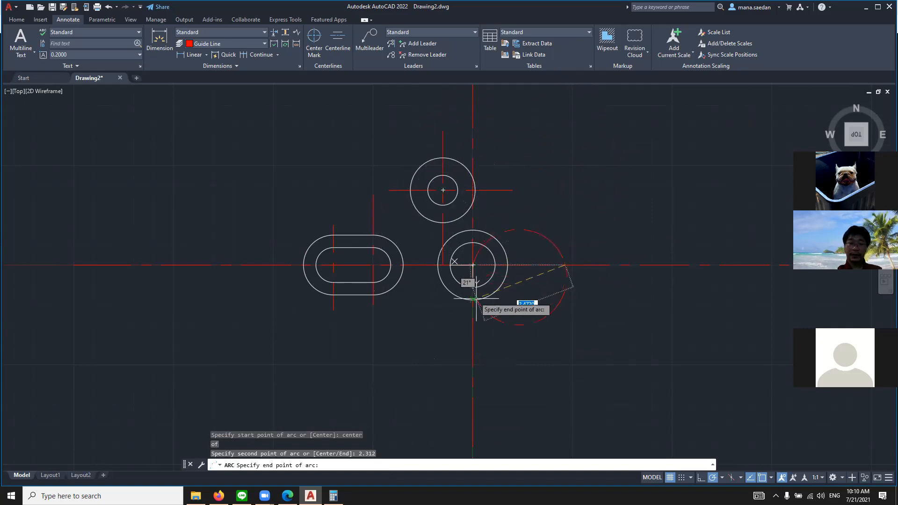
key(Escape)
key(Escape)
key(Escape)
key(Escape)
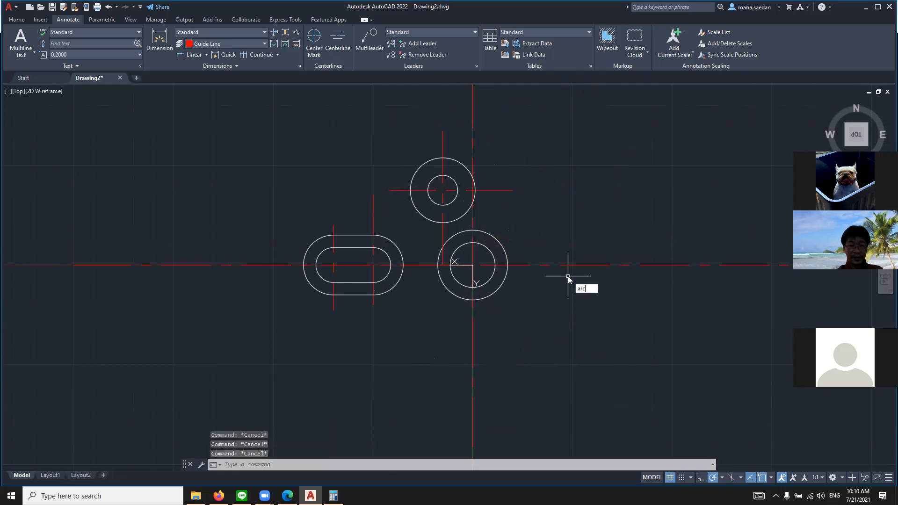
text(arc)
key(Return)
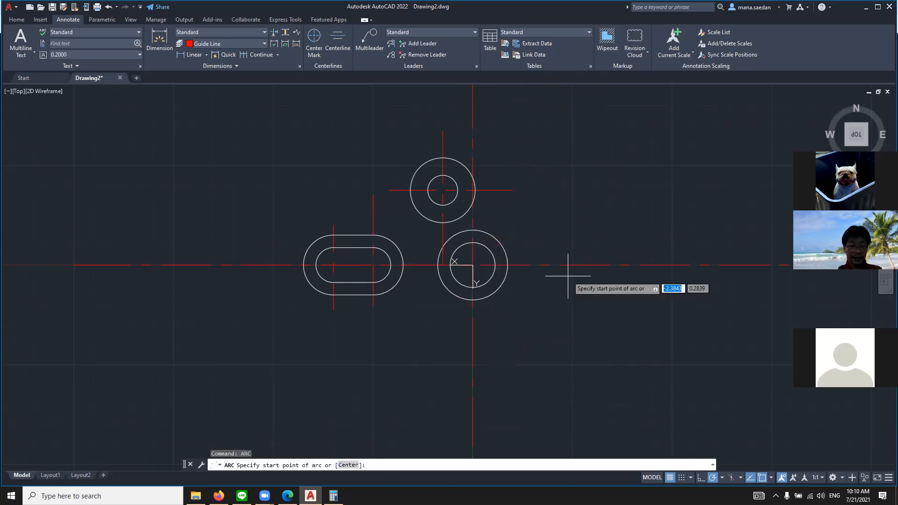
click(473, 265)
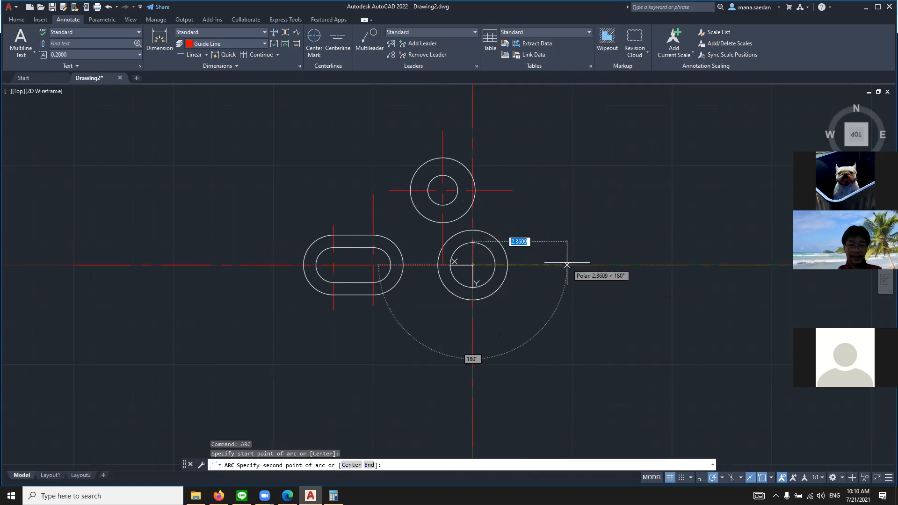
text(2)
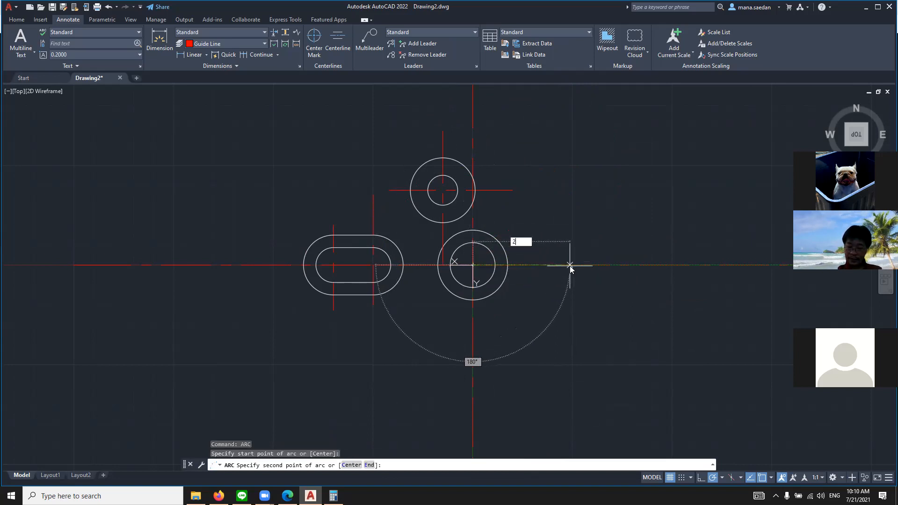
text(.312)
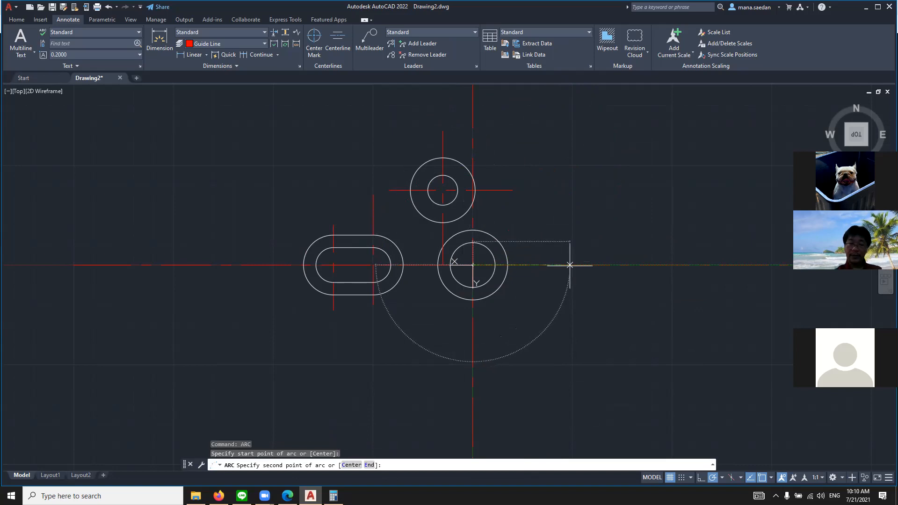
key(Return)
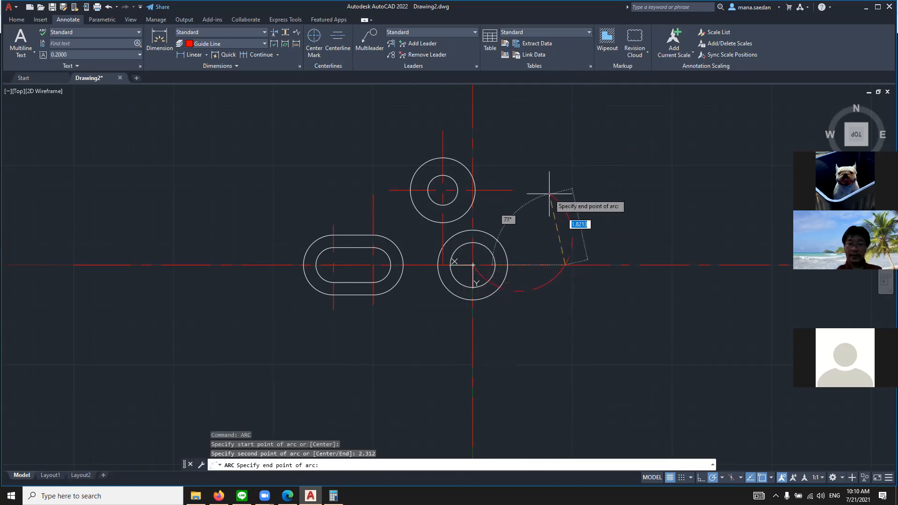
key(Escape)
key(Escape)
key(Escape)
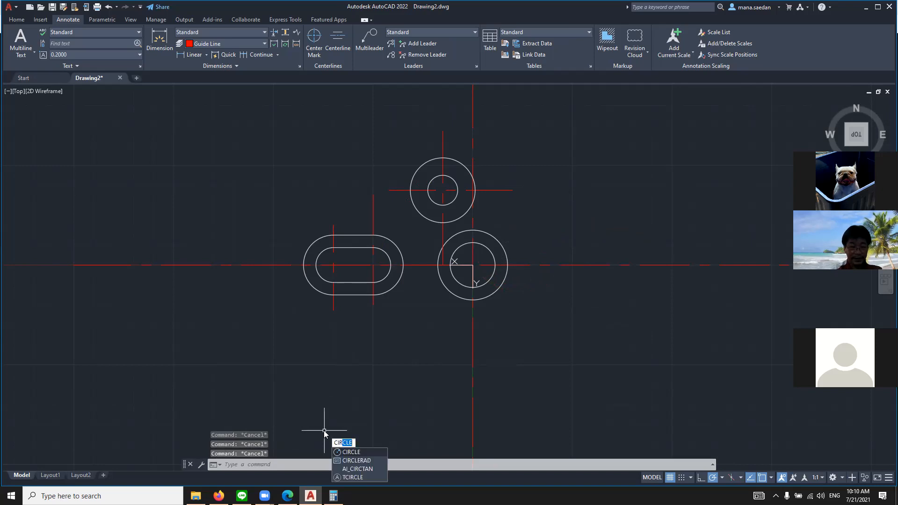
Draw a guide circle of radius 2.312 from the lower concentric circles' center and check it against the browser's reference drawing
key(Return)
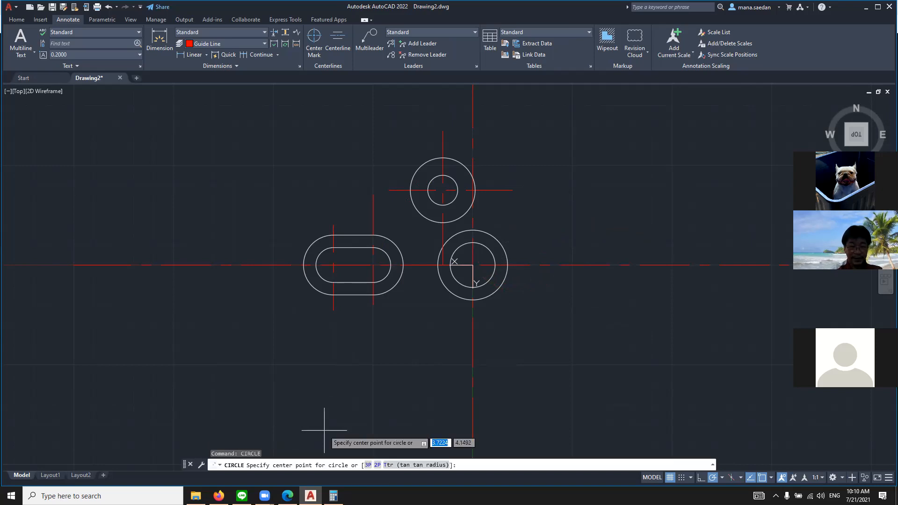
click(472, 266)
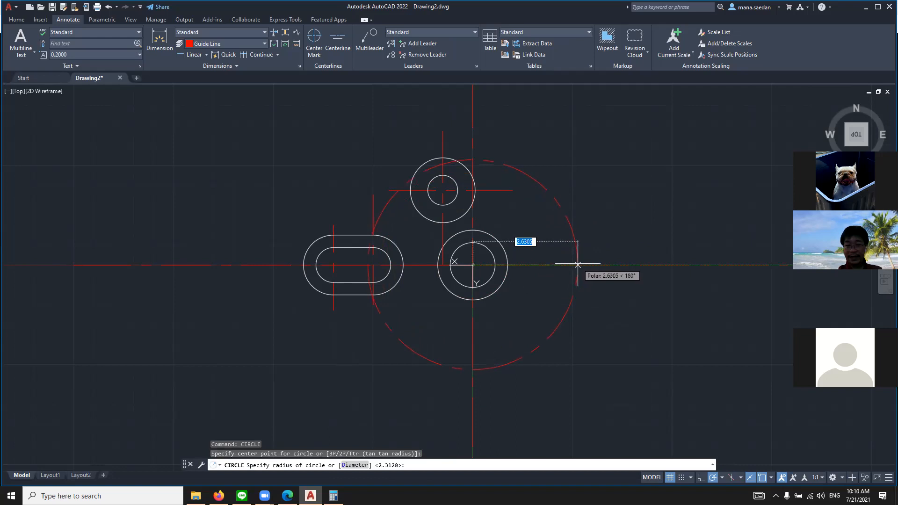
text(2)
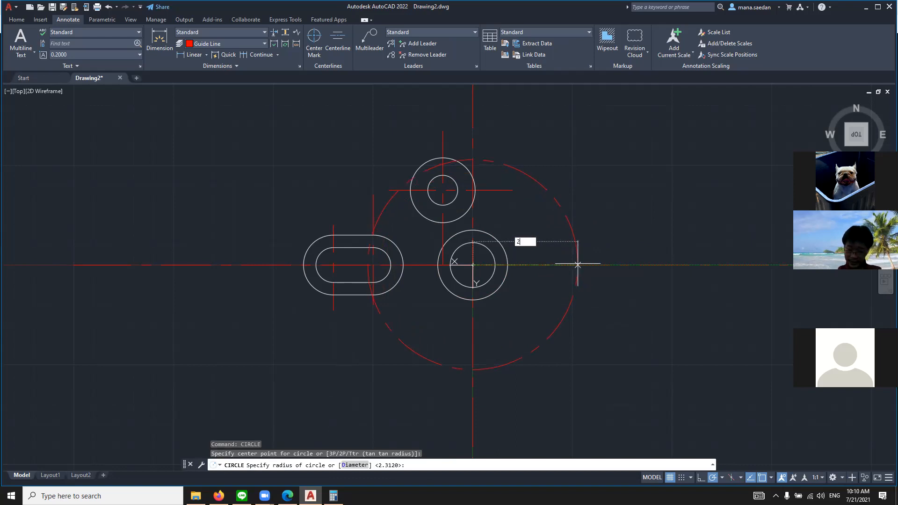
key(Return)
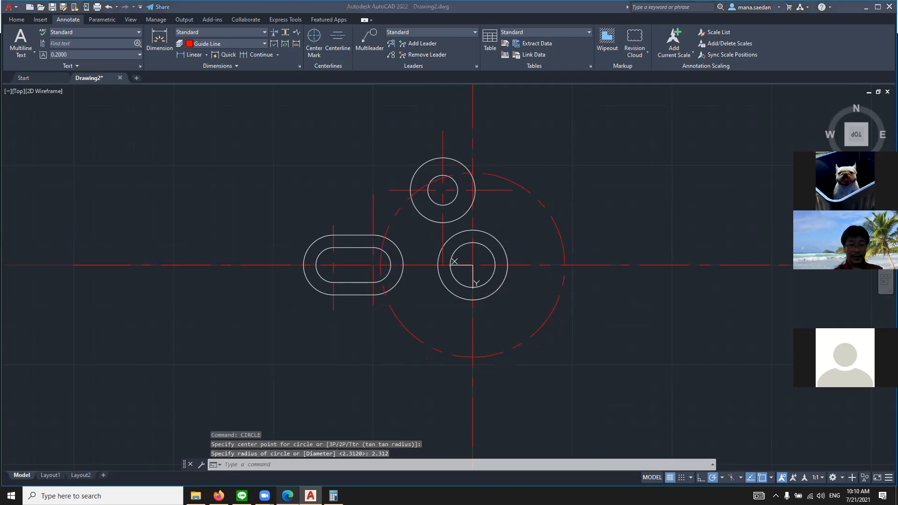
key(alt+Tab)
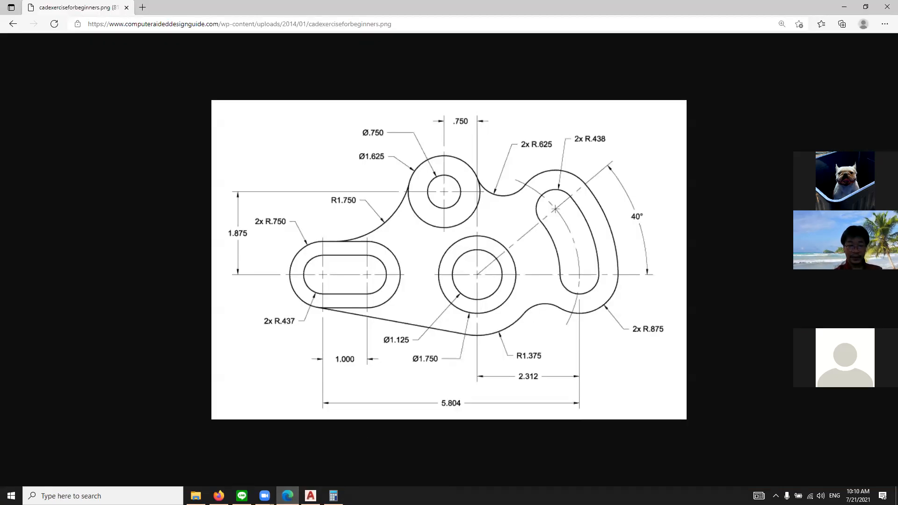
key(alt+Tab)
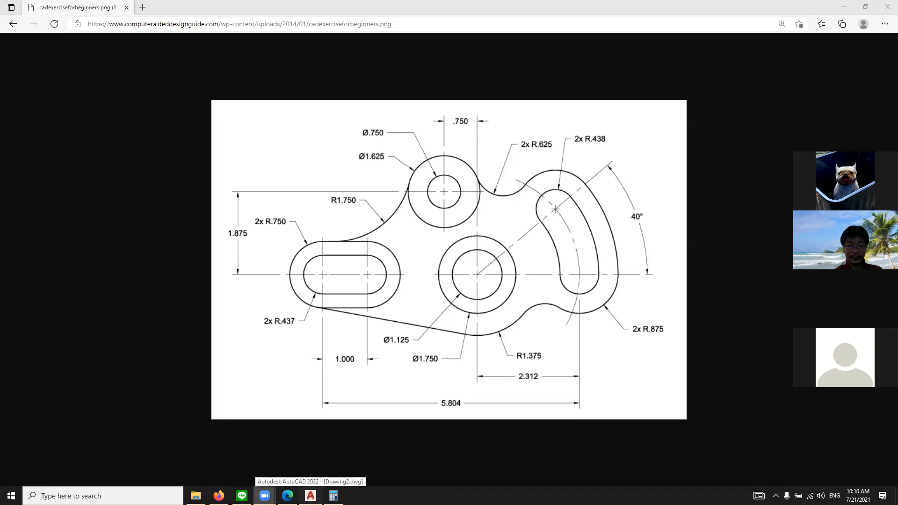
Return to AutoCAD and trim away the guide circle's lower half and its left portion up to the upper concentric circles
click(310, 496)
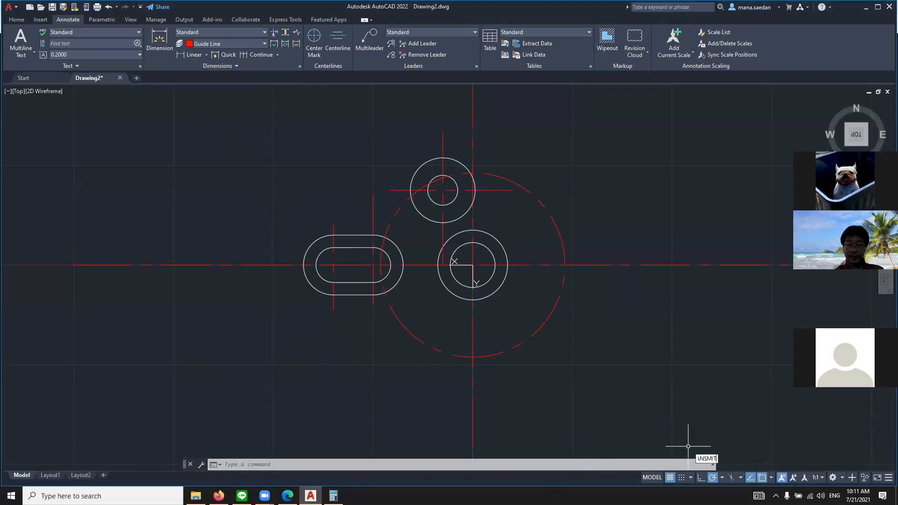
text(A)
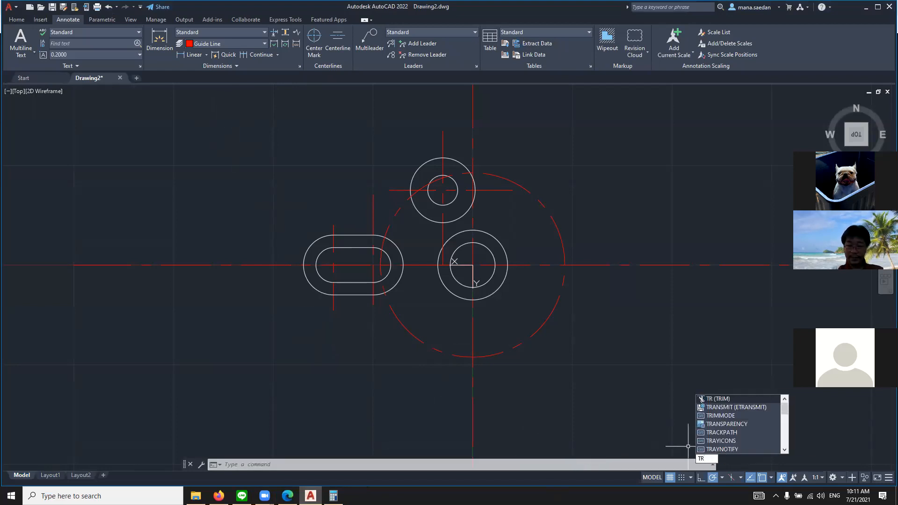
key(Return)
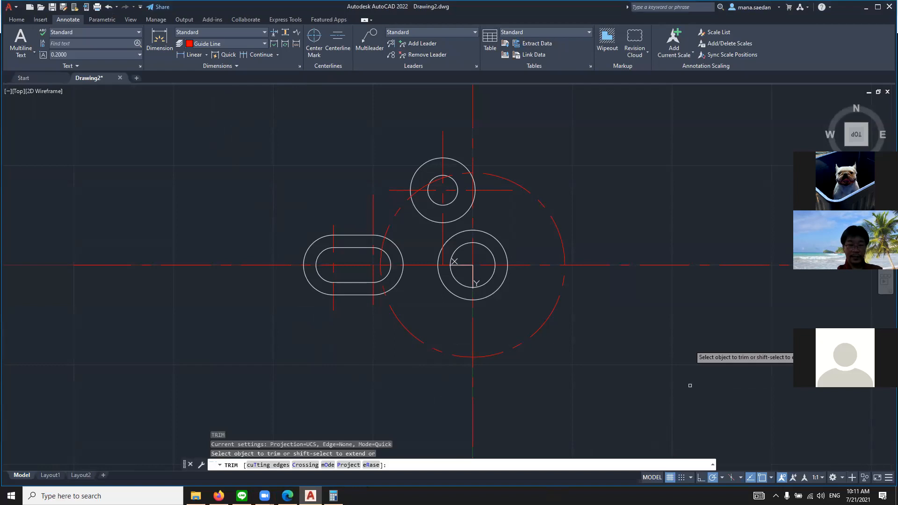
click(438, 351)
click(441, 349)
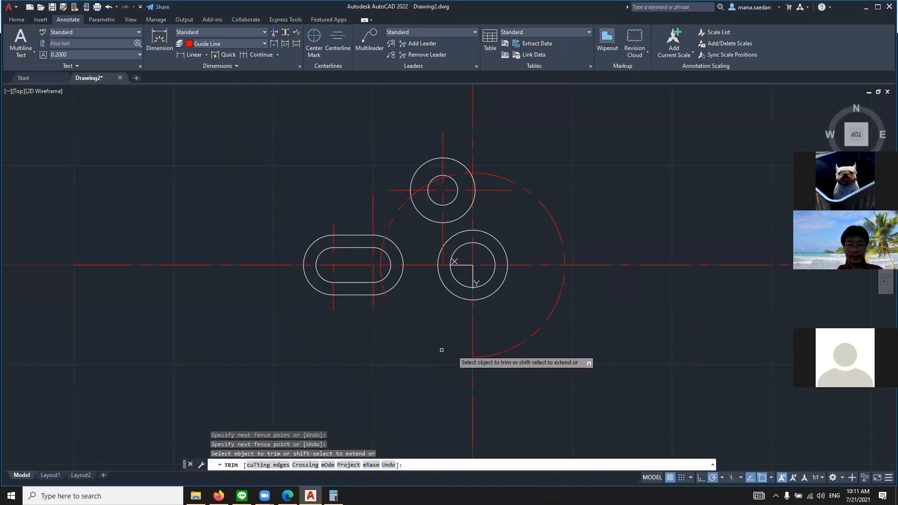
click(509, 351)
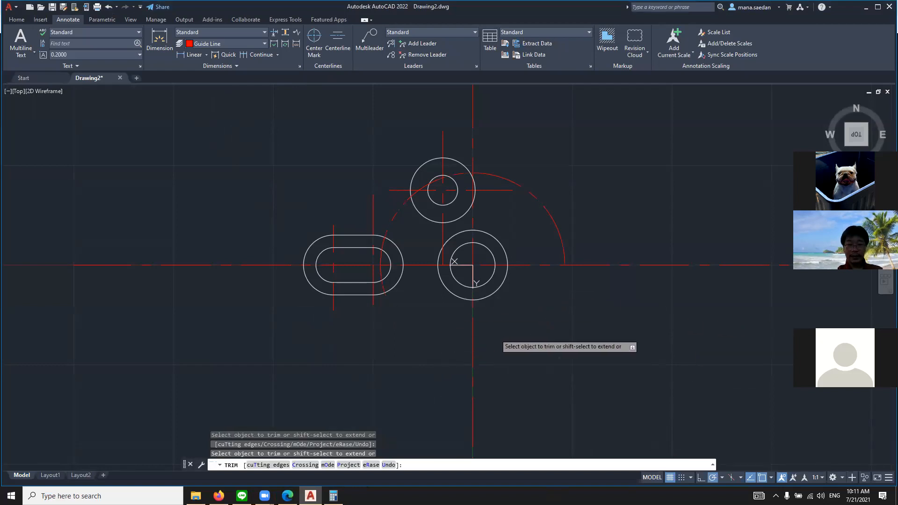
click(381, 261)
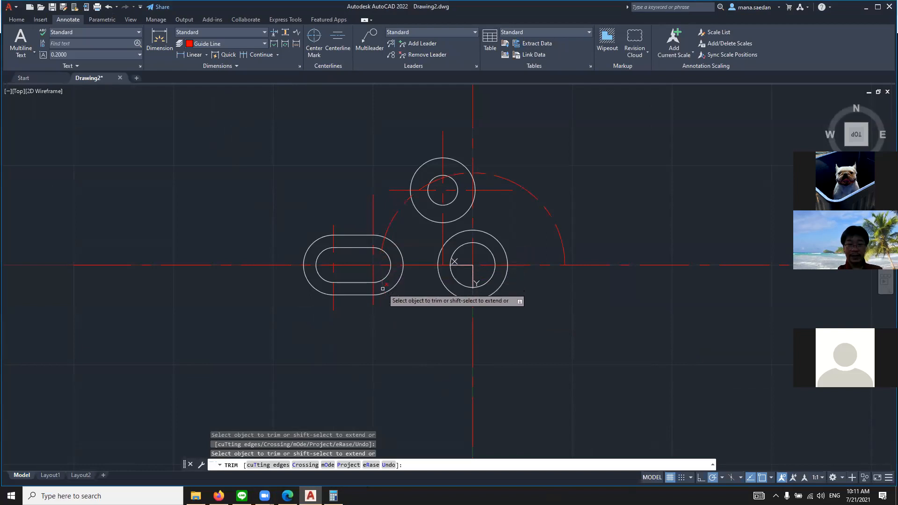
click(383, 241)
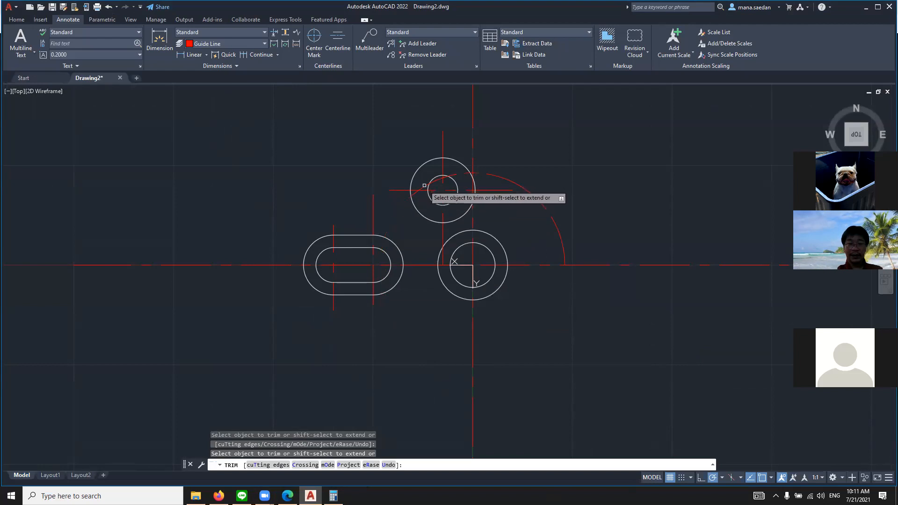
Trim the guide arc's remaining pieces across the upper concentric circles, keeping only the quarter arc from the vertical centerline to the horizontal centerline
scroll(420, 200, up, 8)
drag(378, 155, 380, 161)
key(Return)
scroll(380, 161, down, 5)
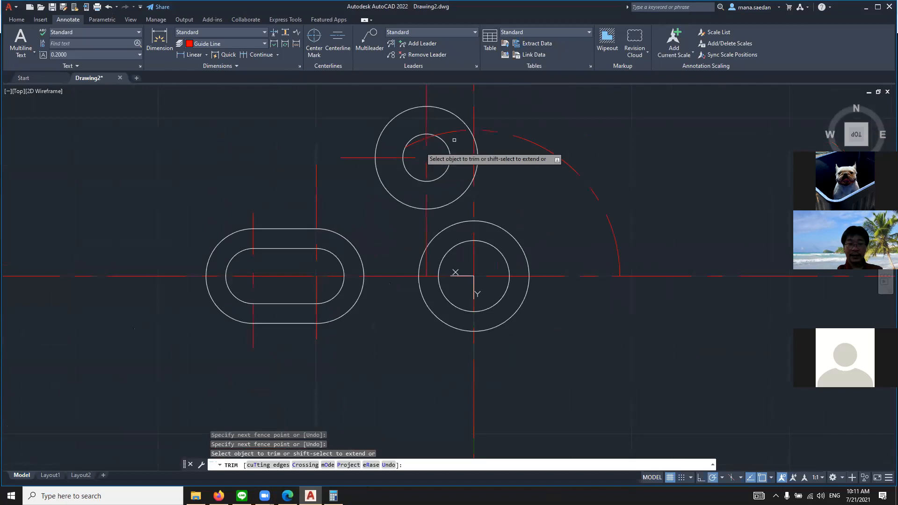
scroll(415, 145, up, 3)
click(423, 138)
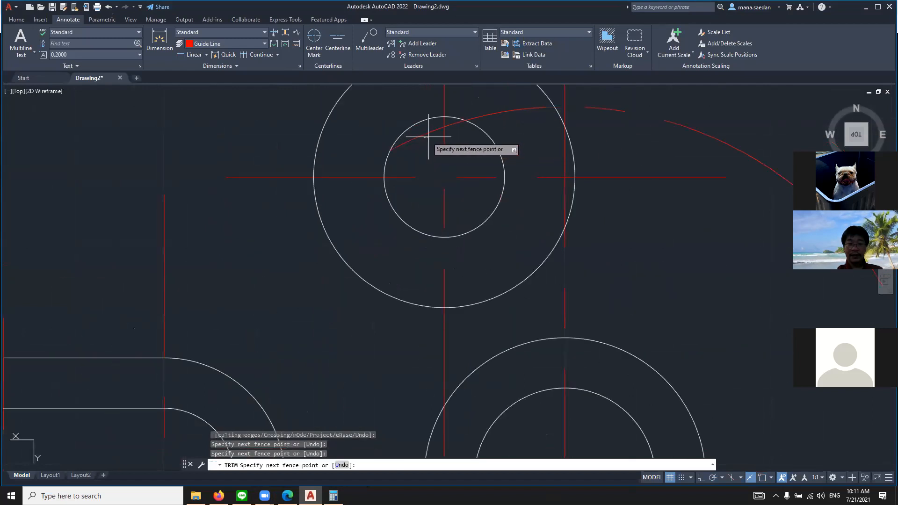
key(Return)
click(450, 125)
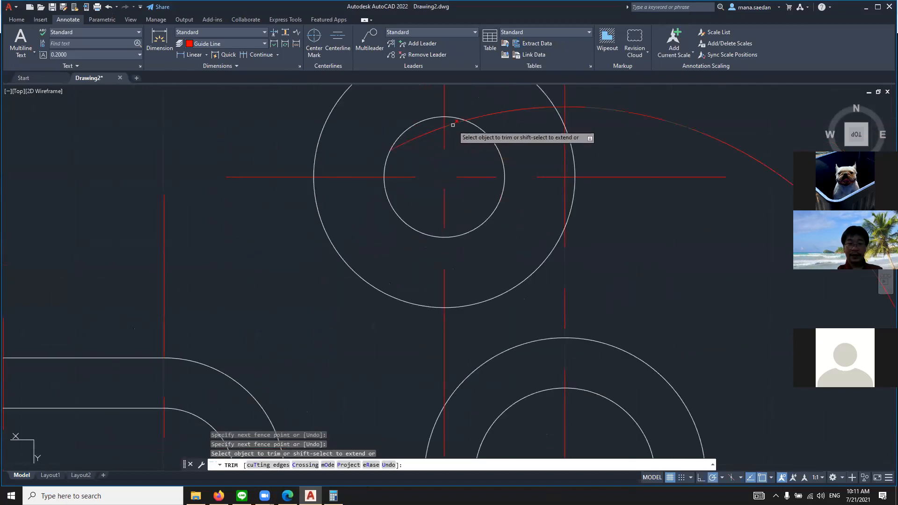
click(424, 135)
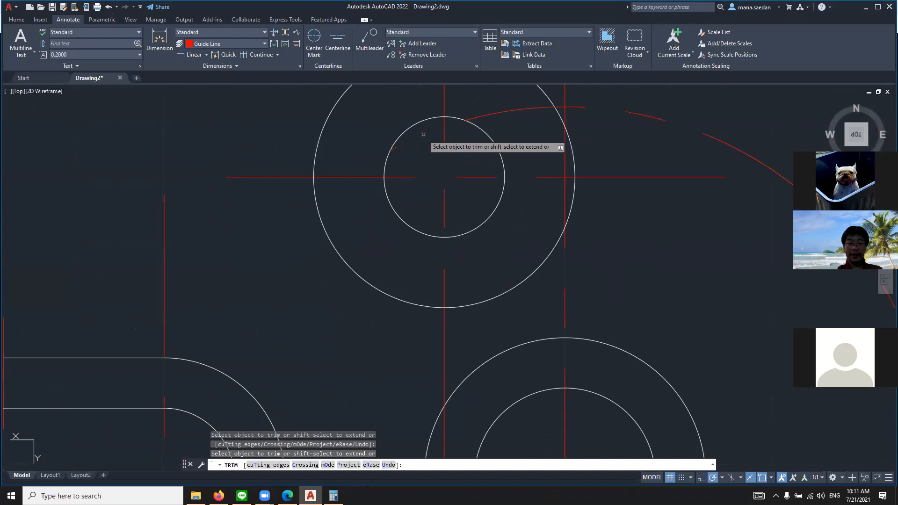
click(500, 112)
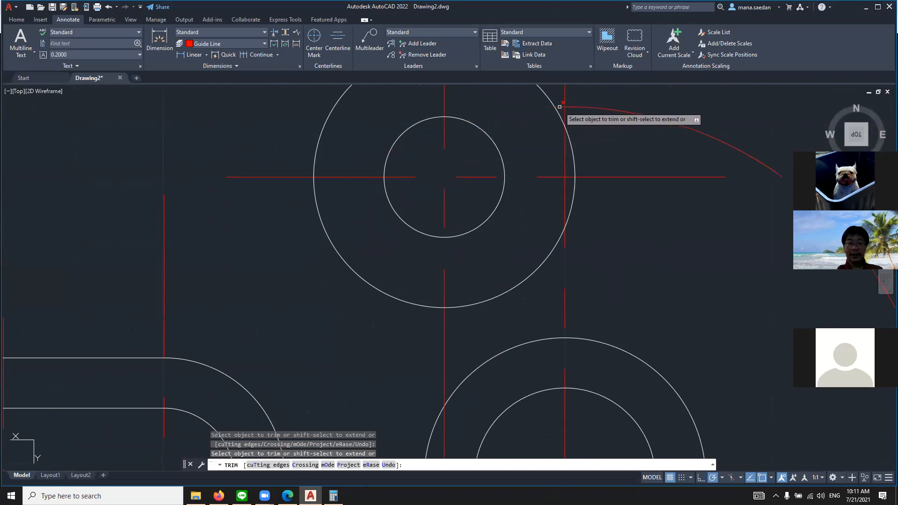
scroll(557, 130, down, 5)
key(Escape)
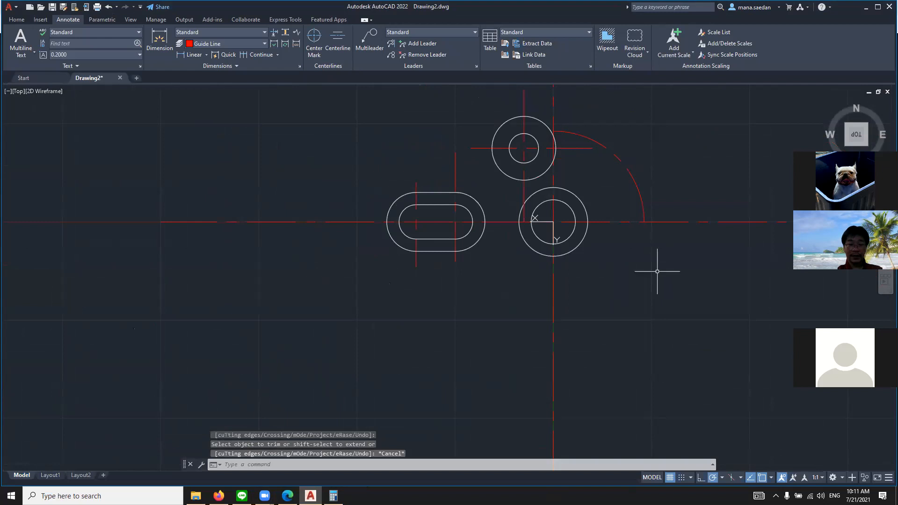
Examine the curved slot's angle in the browser's reference drawing and check the current layer in AutoCAD's layer properties
key(alt+Tab)
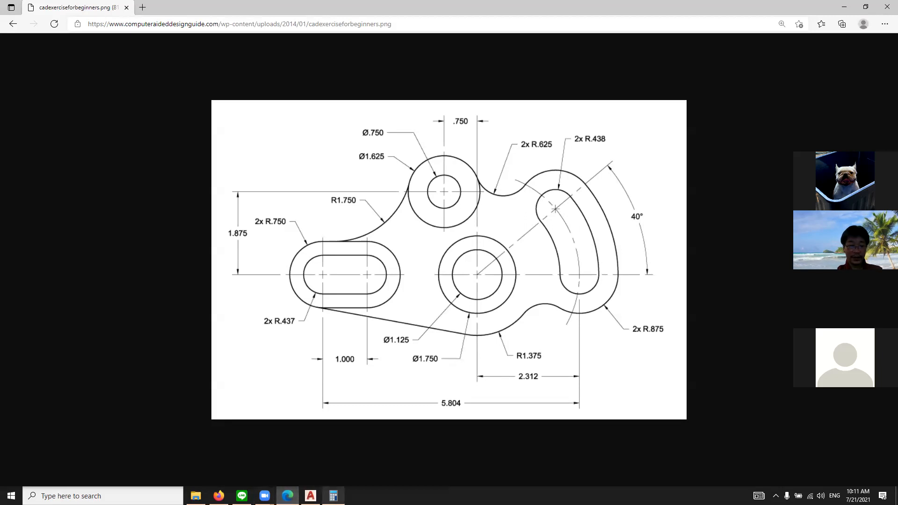
click(310, 496)
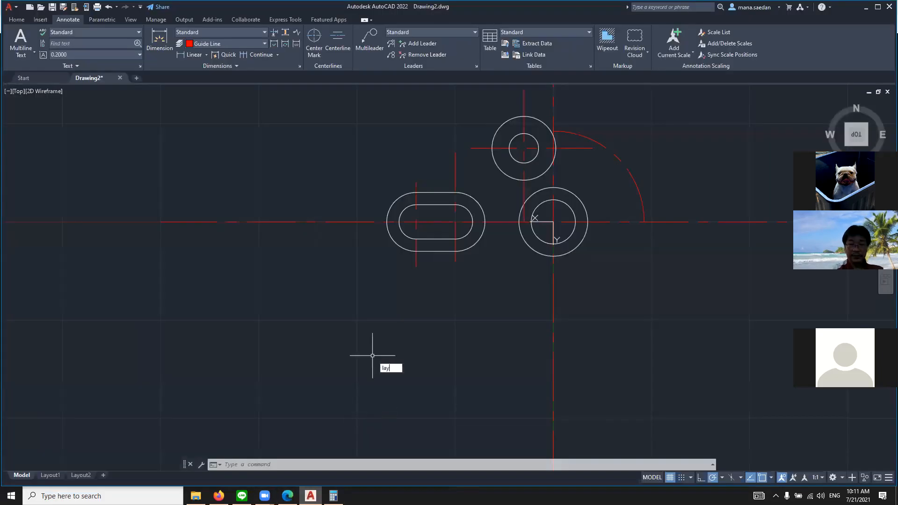
text(lay)
key(Return)
key(Escape)
click(219, 496)
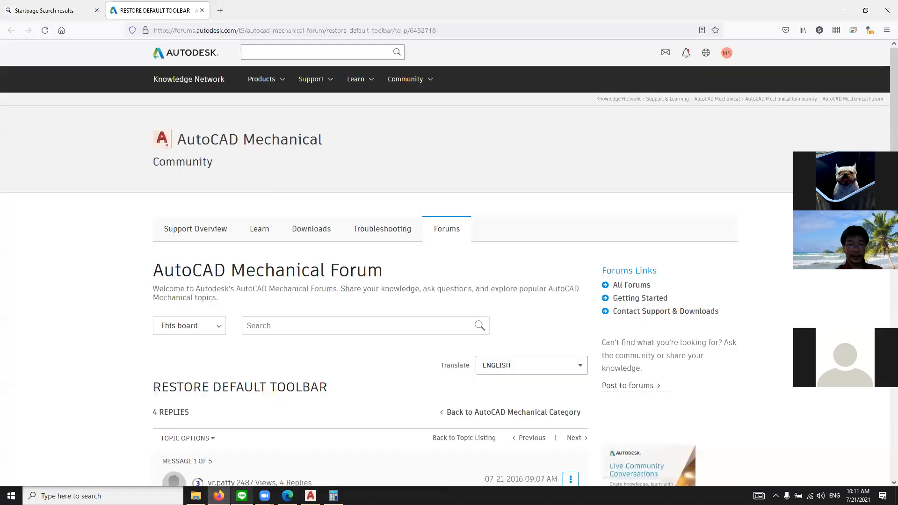
click(287, 496)
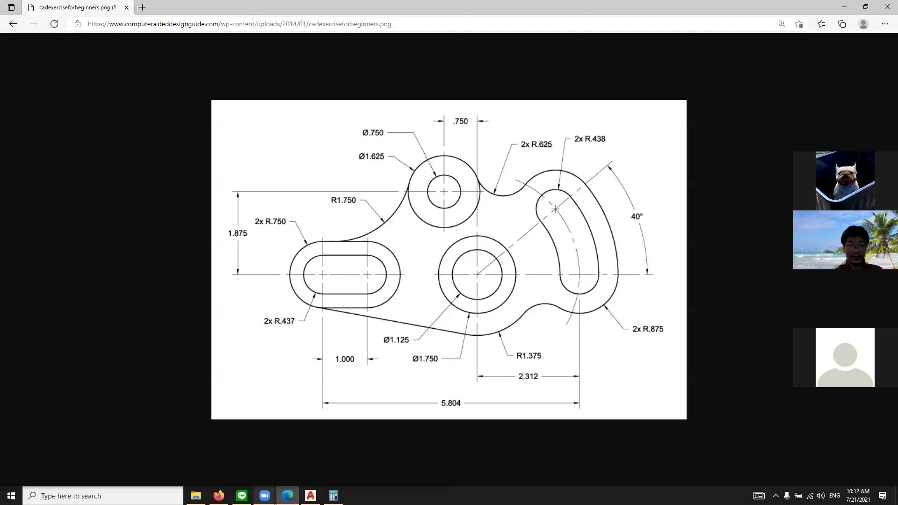
click(311, 496)
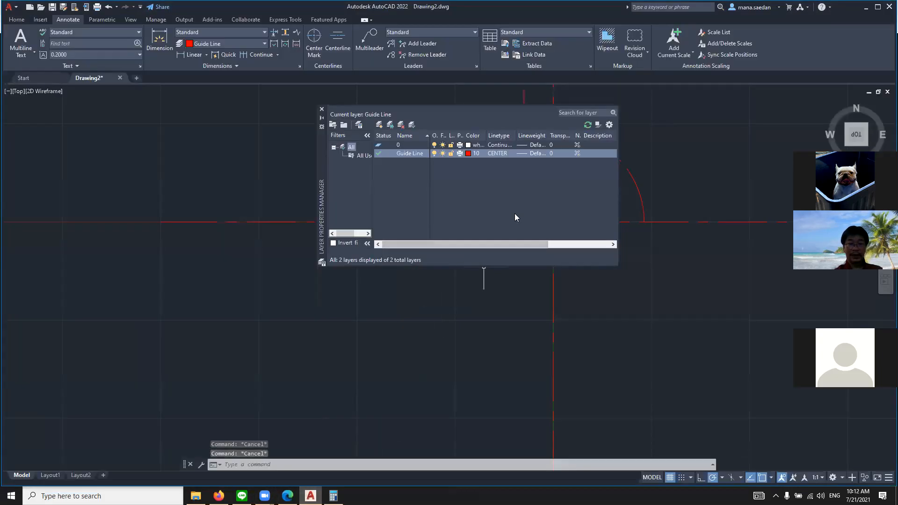
click(321, 109)
Draw a slanted guide line about 3.3 long from the lower concentric circles' center up and right across the guide arc
text(lin)
key(Return)
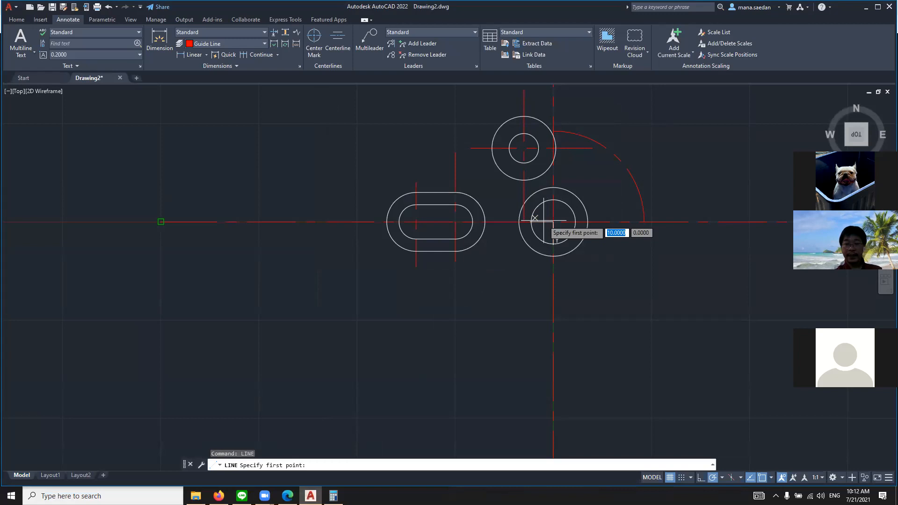
click(553, 222)
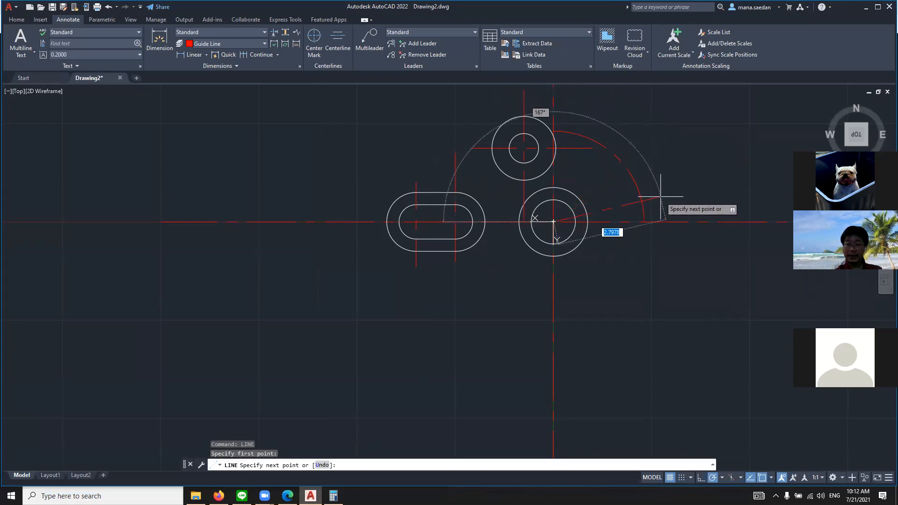
scroll(661, 194, up, 4)
scroll(611, 177, up, 2)
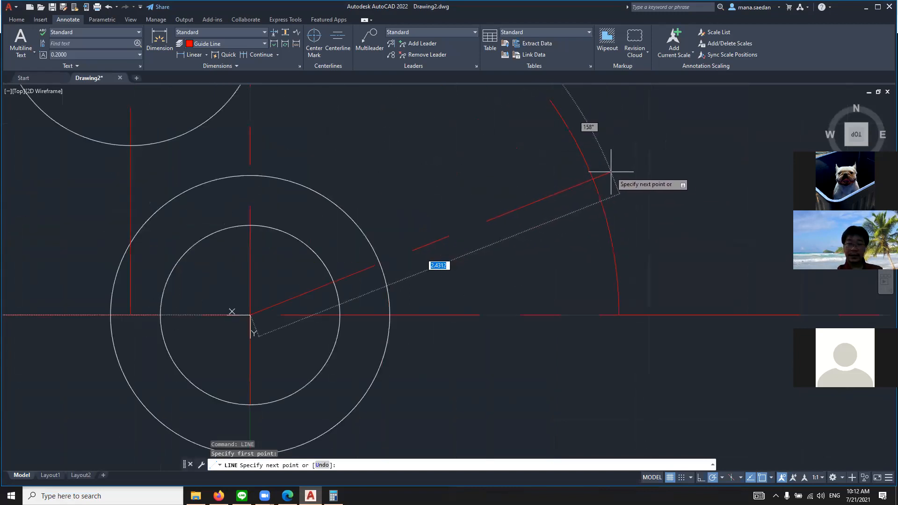
scroll(611, 179, down, 5)
scroll(607, 179, down, 2)
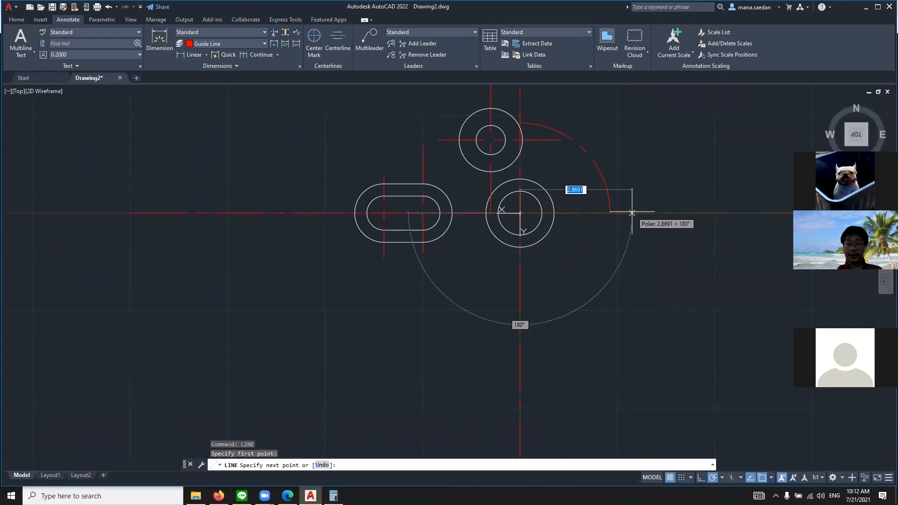
click(583, 102)
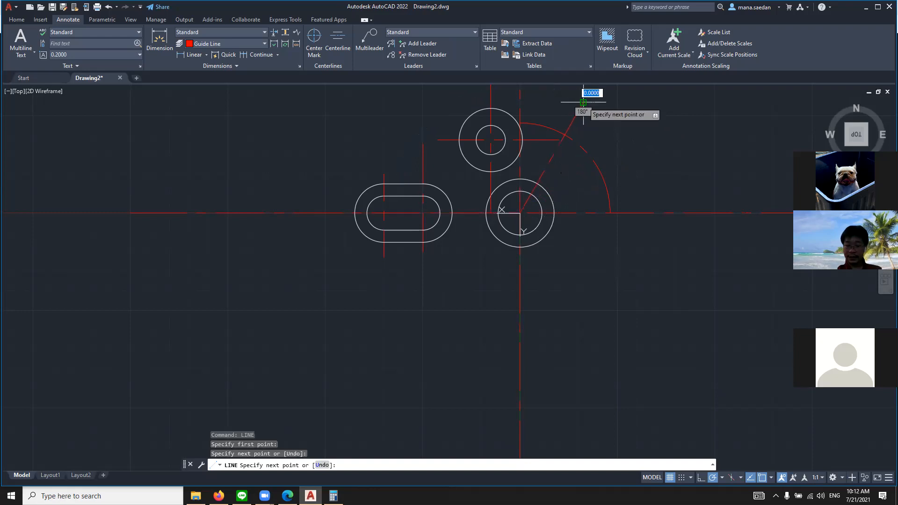
key(Return)
scroll(601, 126, up, 4)
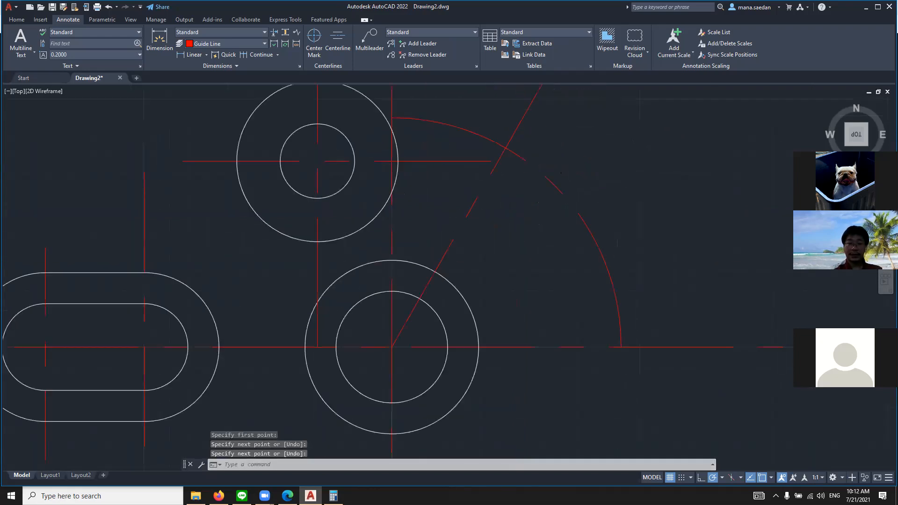
scroll(566, 131, down, 4)
key(Escape)
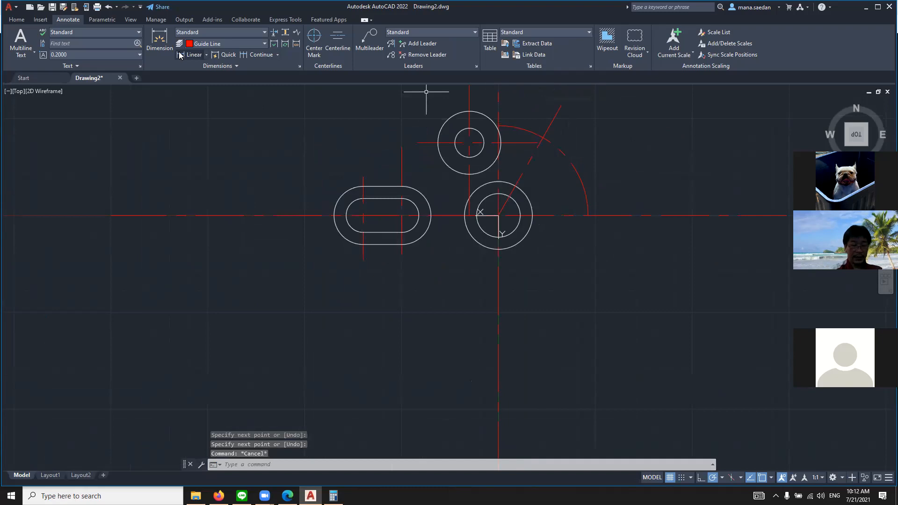
Make layer 0 the current layer in the layer properties
text(la)
key(Return)
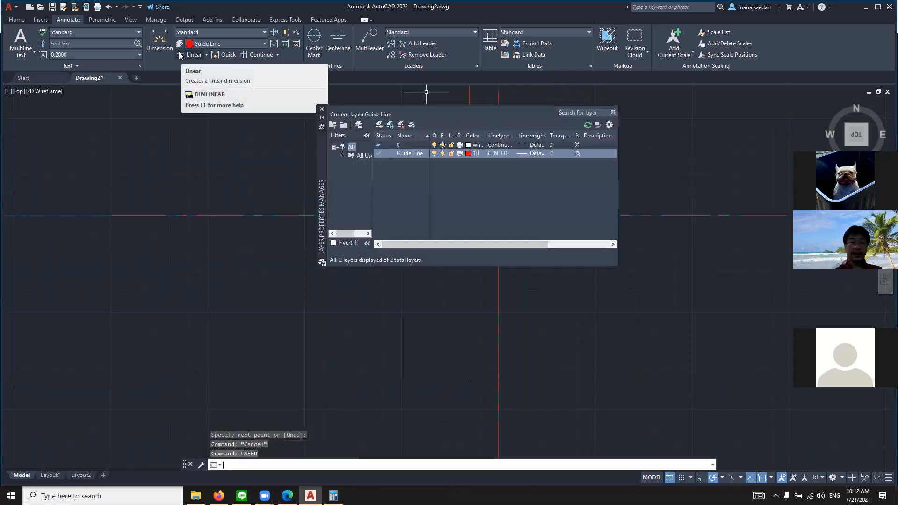
double_click(379, 145)
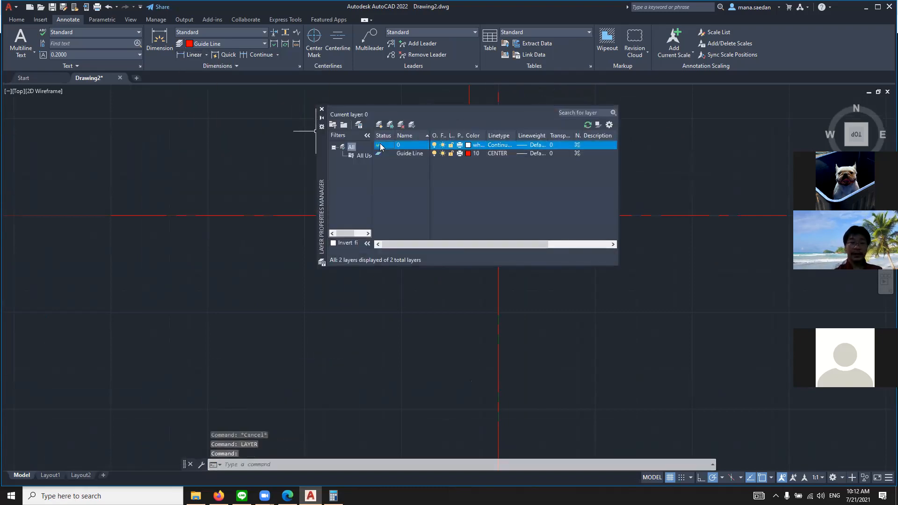
click(321, 111)
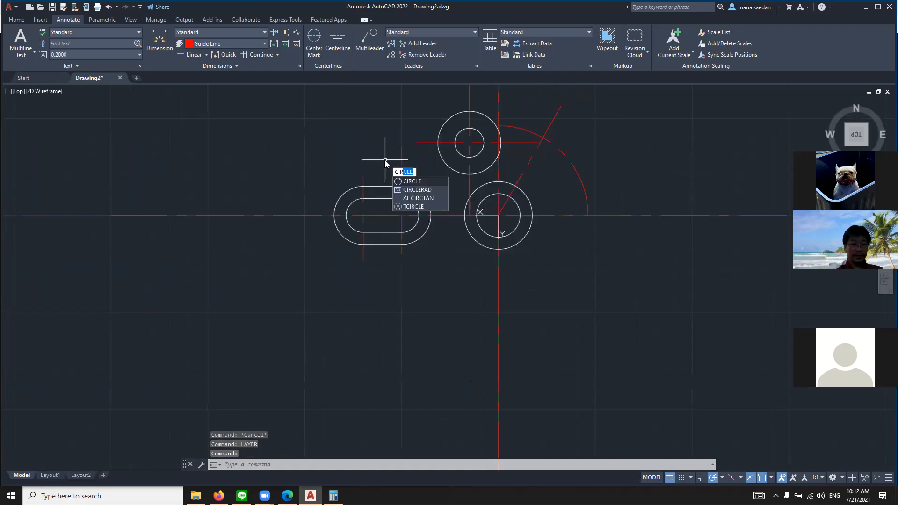
Check the slot's end radius in the reference drawing and draw a circle of radius .438 where the slanted guide line crosses the arc
key(Return)
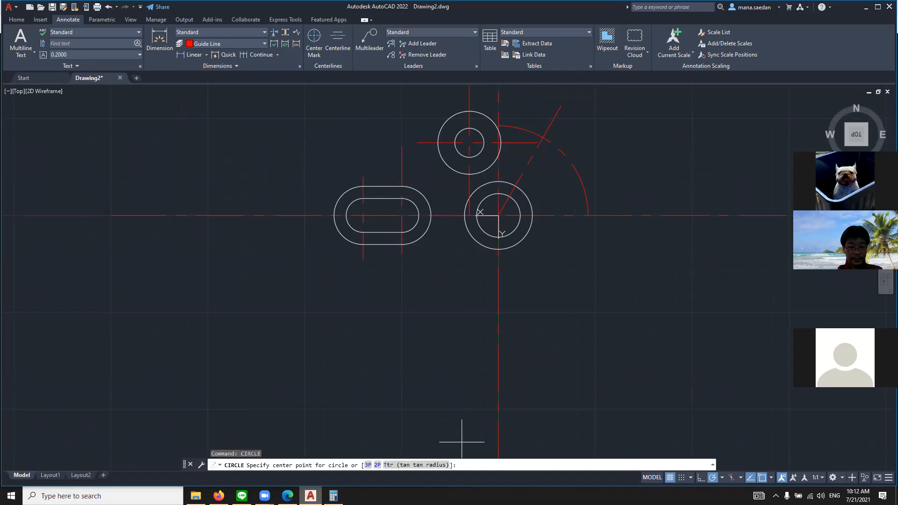
key(alt+Tab)
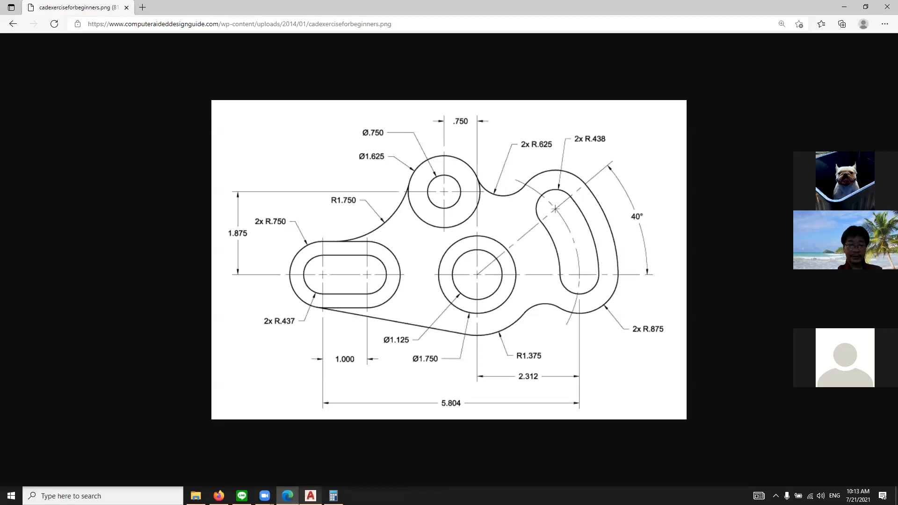
click(311, 496)
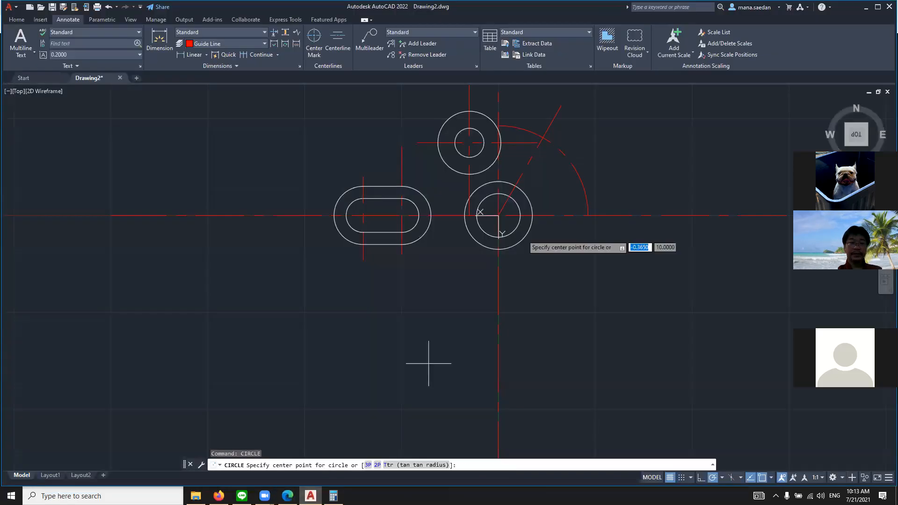
click(543, 137)
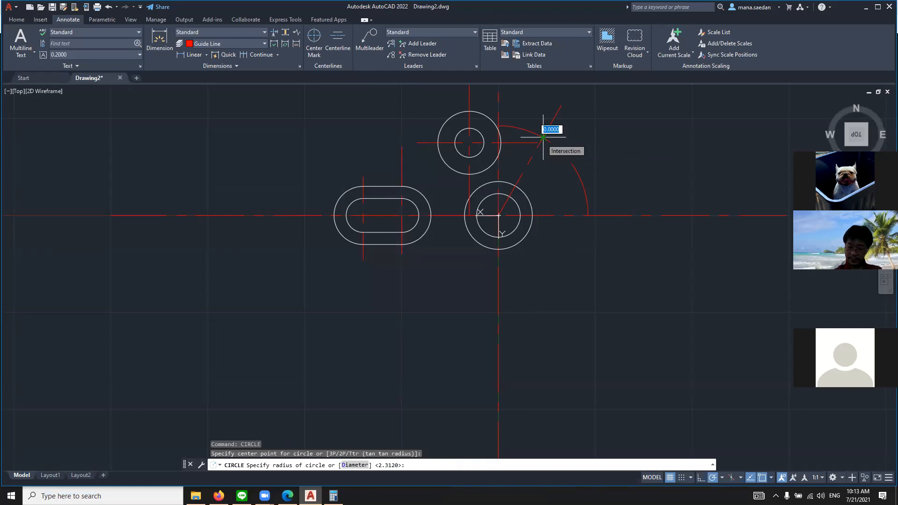
key(BackSpace)
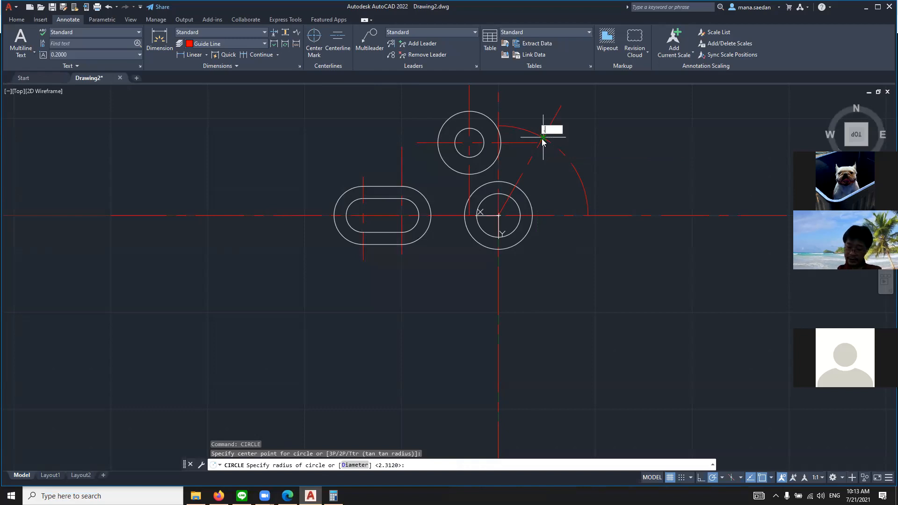
key(Return)
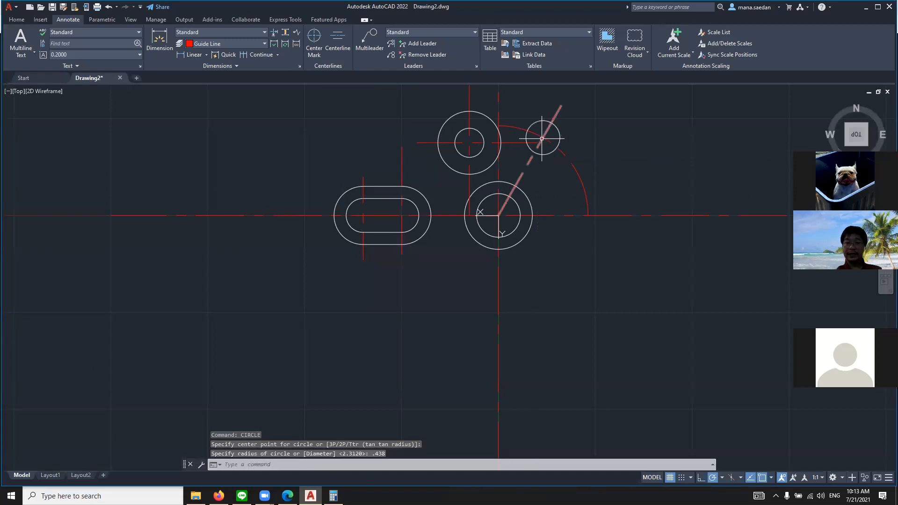
Draw a circle of radius .438 where the guide arc meets the horizontal centerline
key(Return)
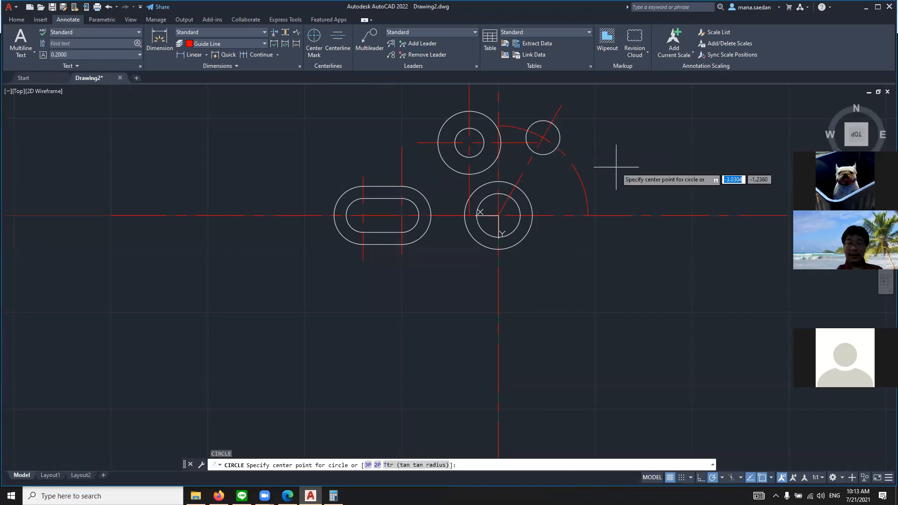
click(588, 216)
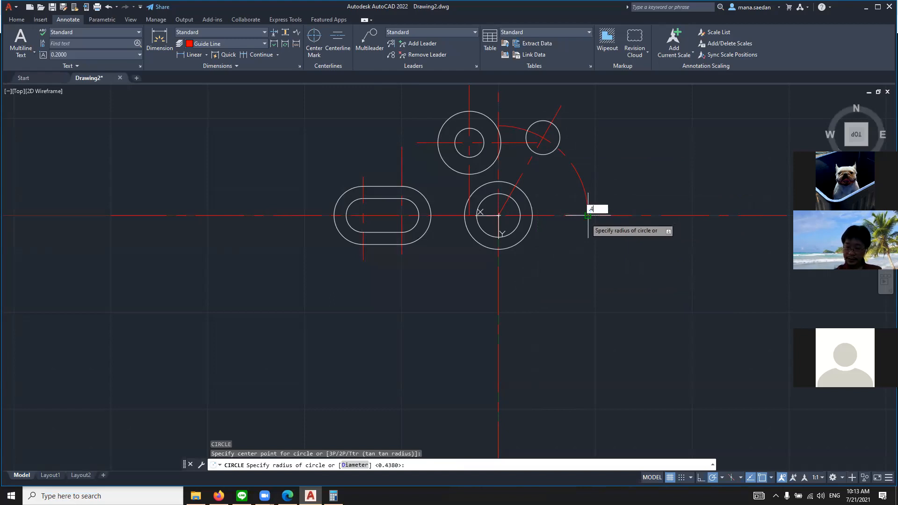
key(Return)
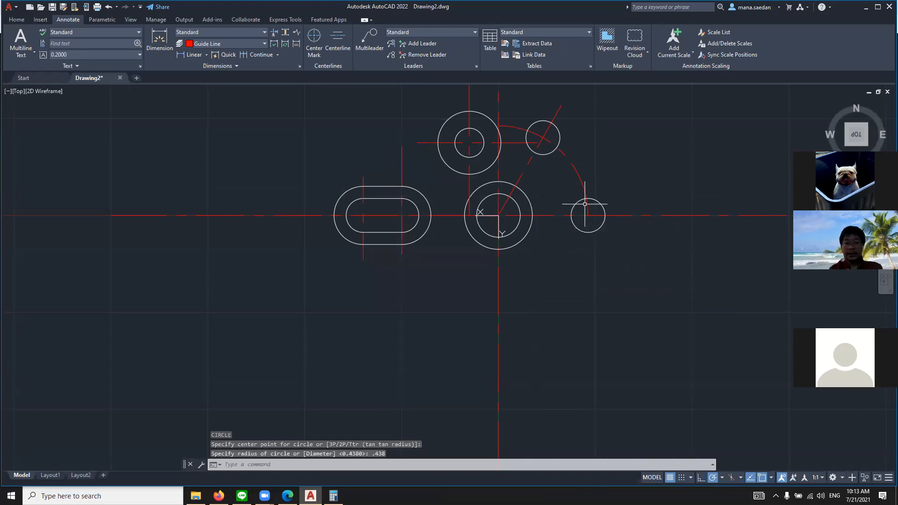
Draw a circle of radius 1.874 from the lower concentric circles' center to the inner edge of the slot's end circle on the horizontal centerline
scroll(607, 145, up, 4)
scroll(617, 174, down, 2)
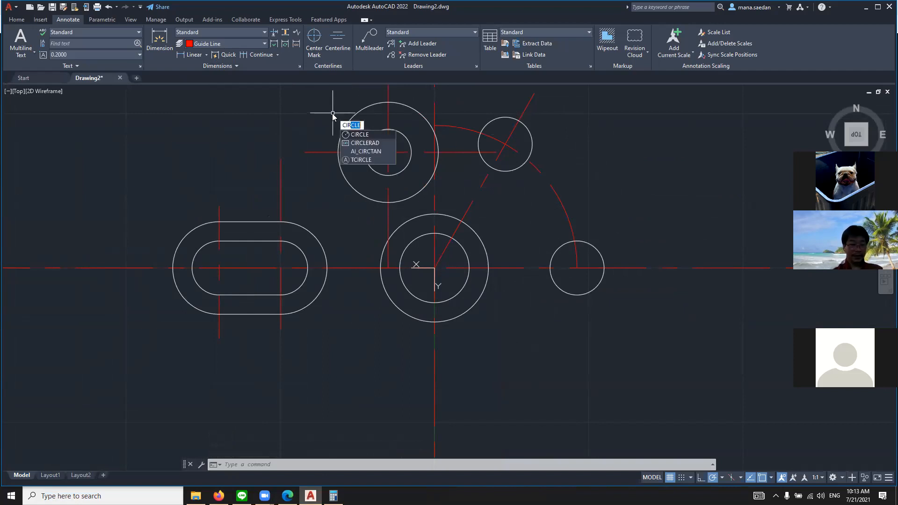
key(Return)
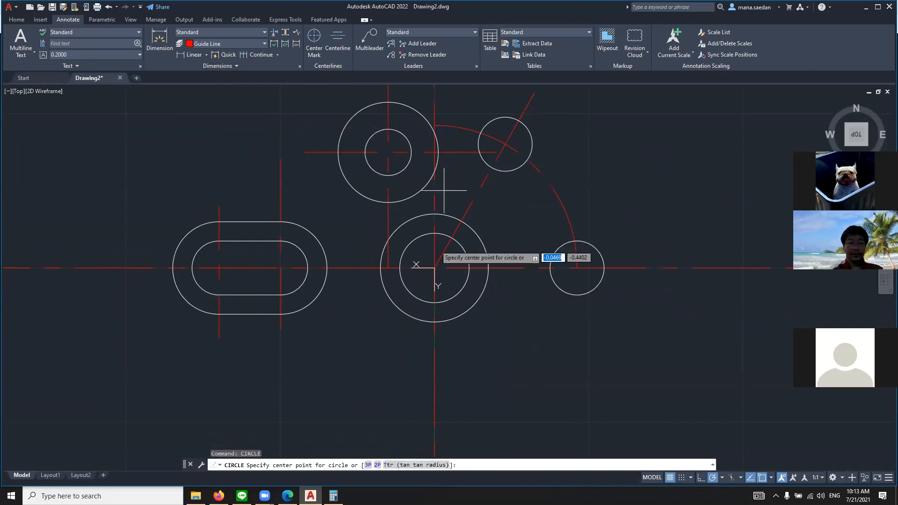
click(435, 268)
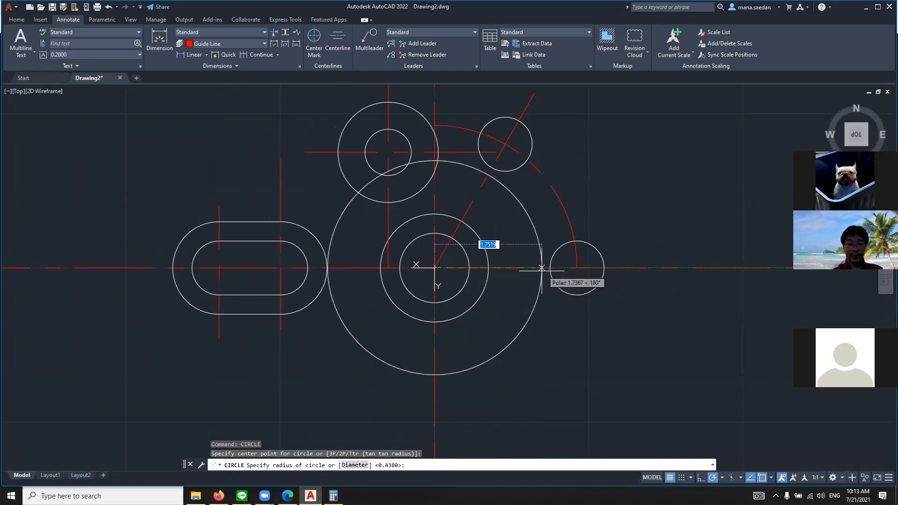
click(550, 268)
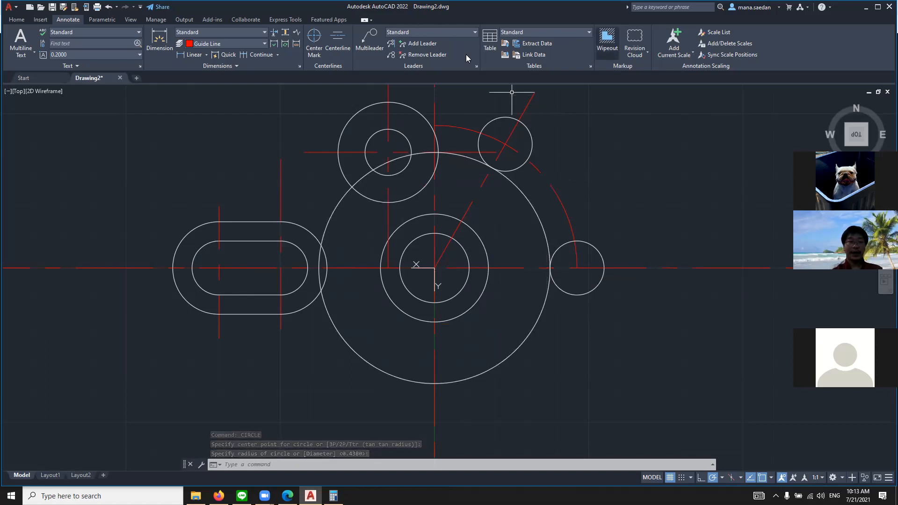
Trim the 1.874-radius circle beside the slanted guide line, below the horizontal centerline, and between the straight slot and the upper concentric circles
text(tr)
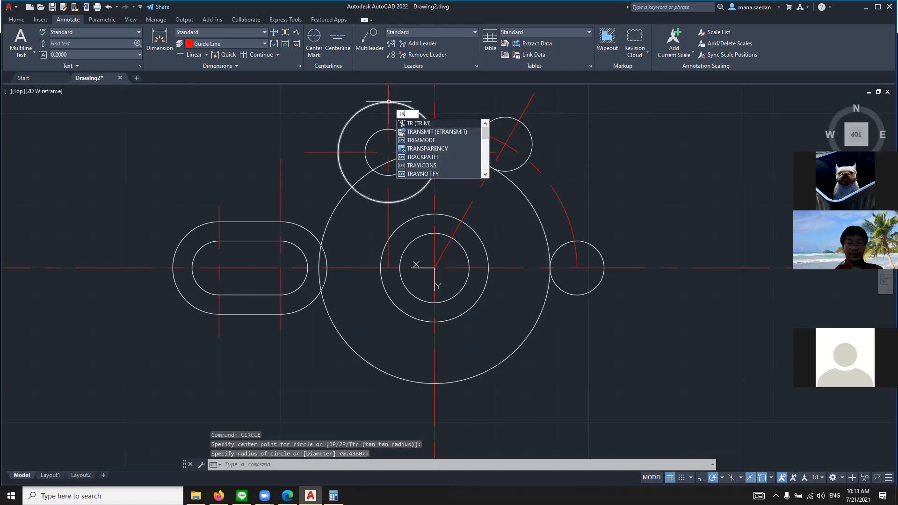
key(Return)
click(474, 161)
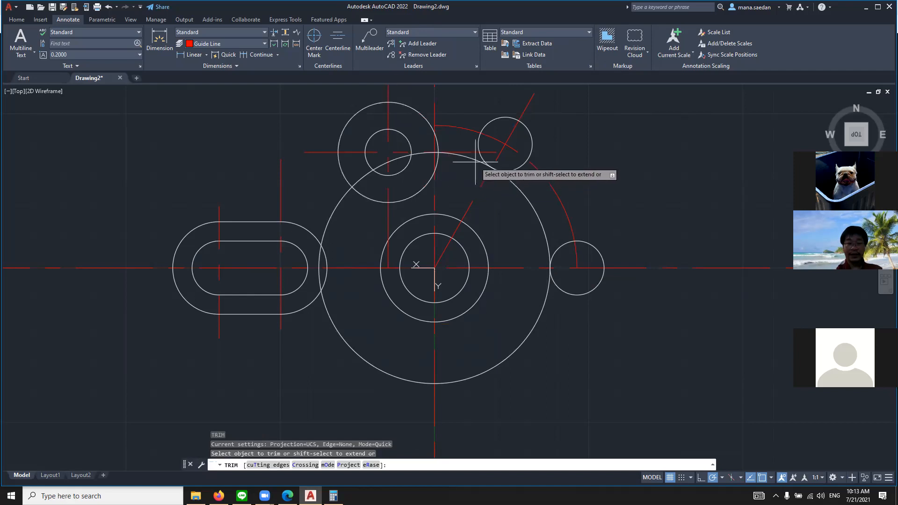
click(538, 315)
click(381, 367)
click(381, 377)
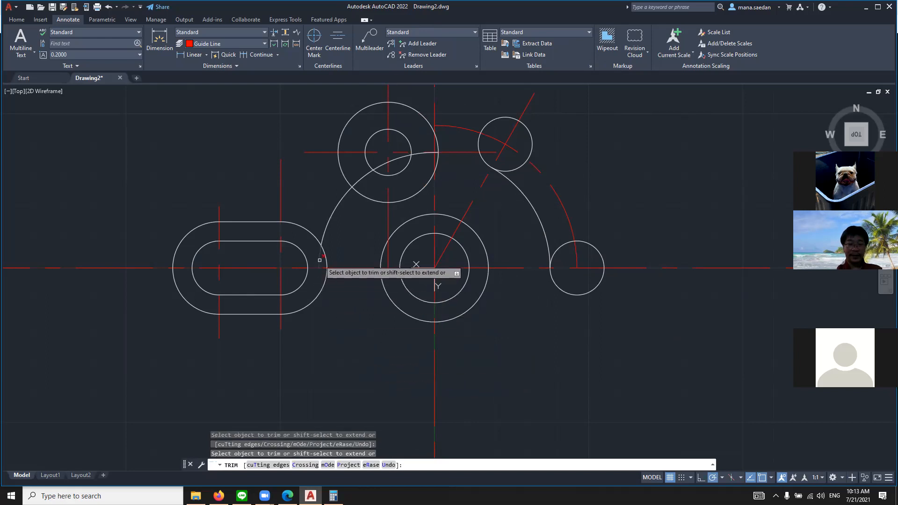
click(328, 221)
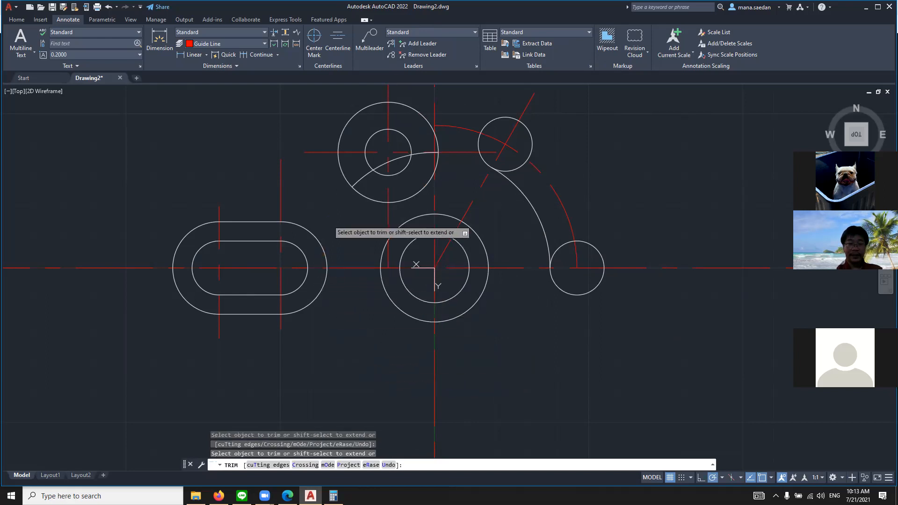
Trim the remaining inner-circle pieces inside the upper concentric circles, leaving only the arc between the two slot end circles
click(367, 173)
click(400, 159)
scroll(413, 156, up, 5)
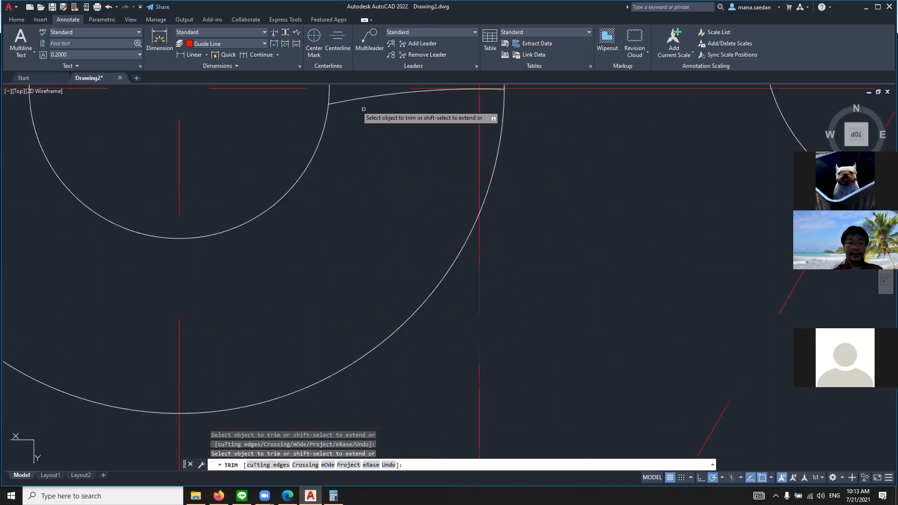
scroll(519, 115, up, 2)
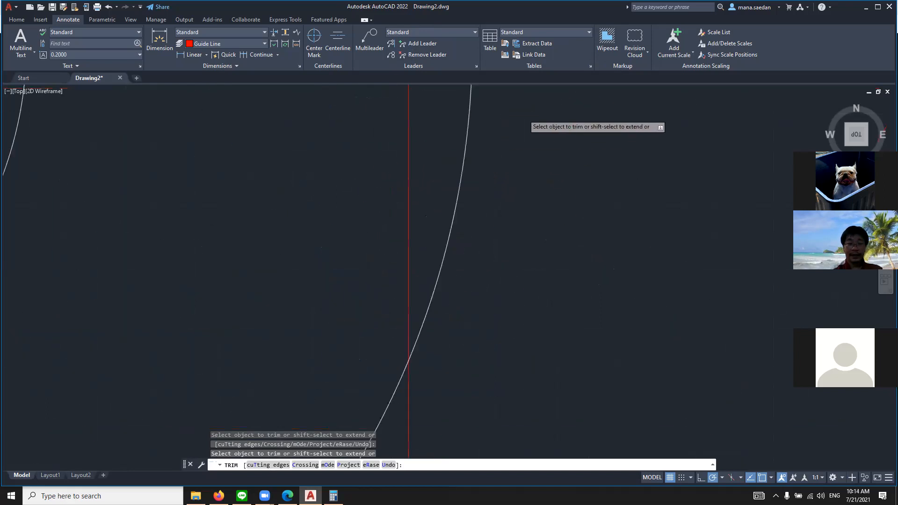
scroll(519, 119, down, 6)
scroll(469, 110, up, 7)
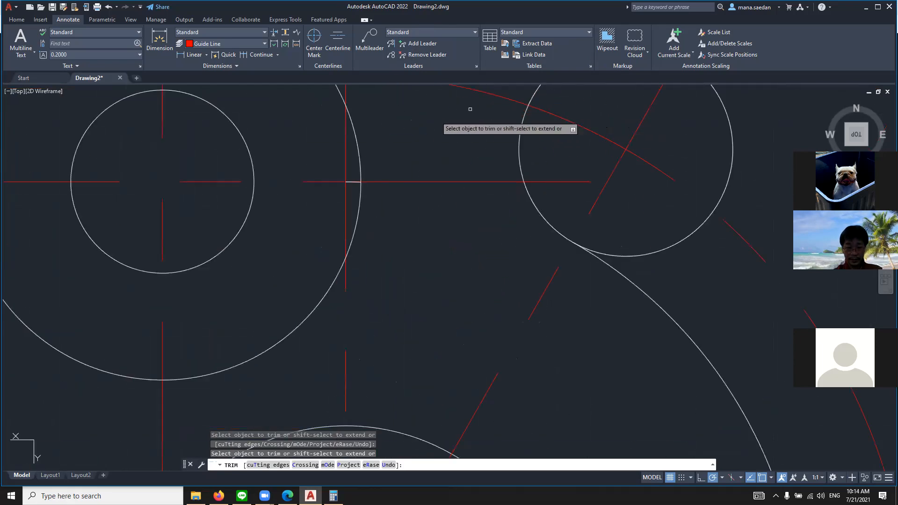
scroll(669, 164, down, 4)
scroll(650, 166, up, 6)
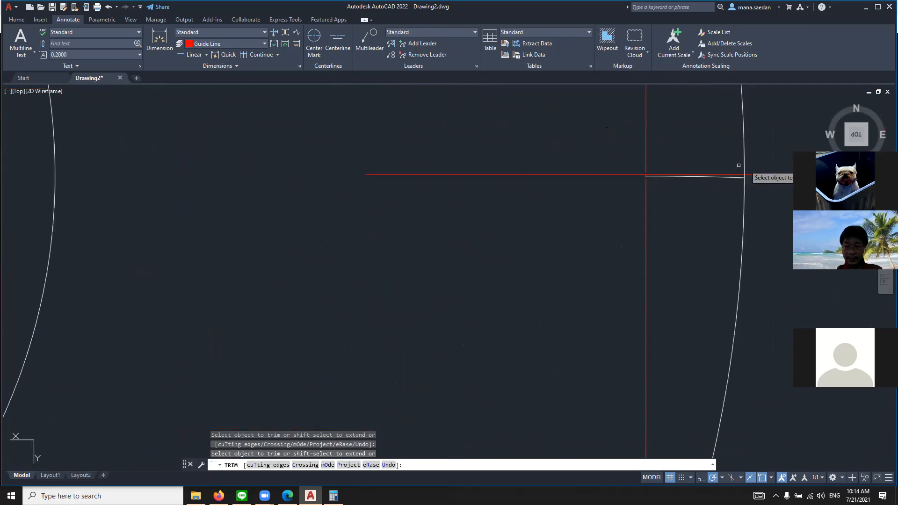
drag(696, 177, 696, 176)
scroll(695, 177, down, 7)
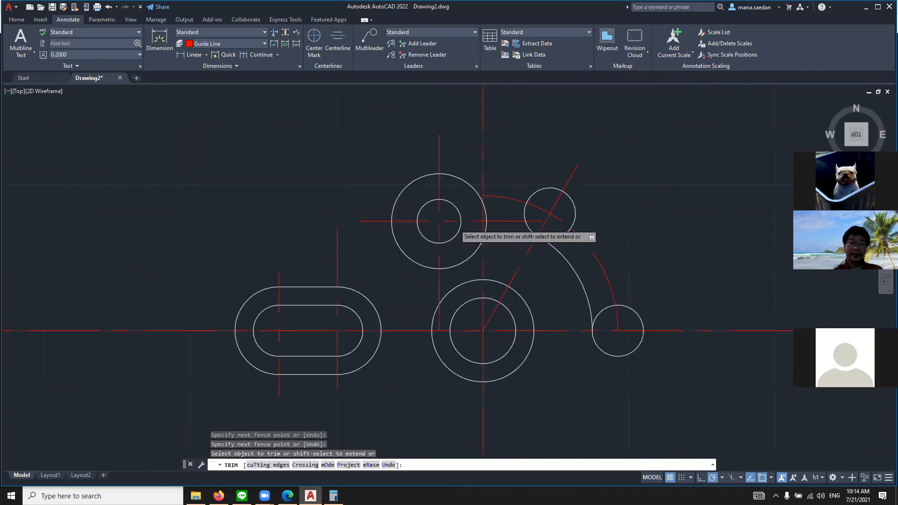
scroll(373, 245, up, 5)
scroll(237, 260, down, 3)
scroll(201, 260, up, 3)
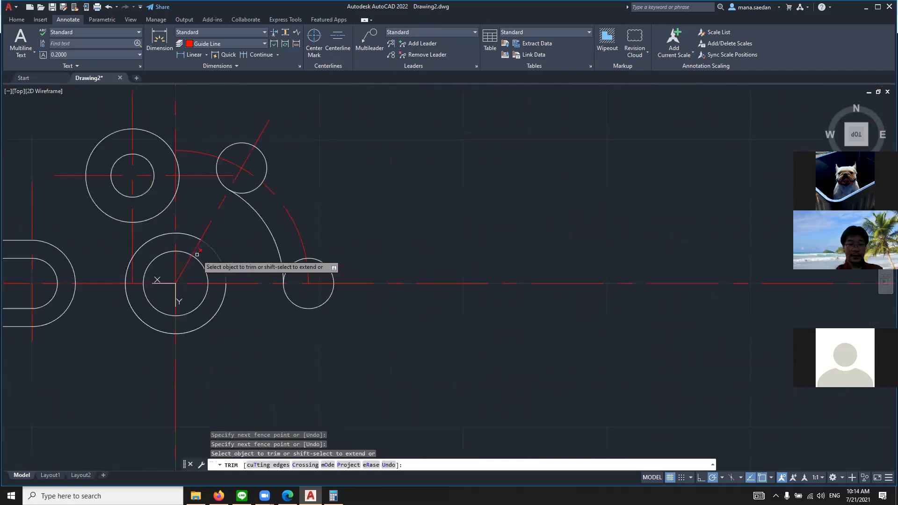
key(Escape)
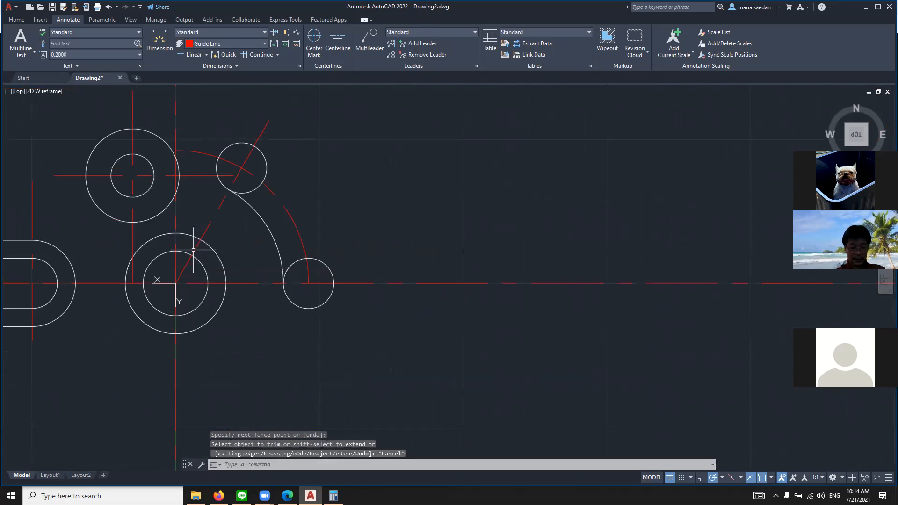
Draw a circle of radius 2.75 from the lower concentric circles' center to the outer edge of the slot's end circle on the horizontal centerline
text(ci)
key(Return)
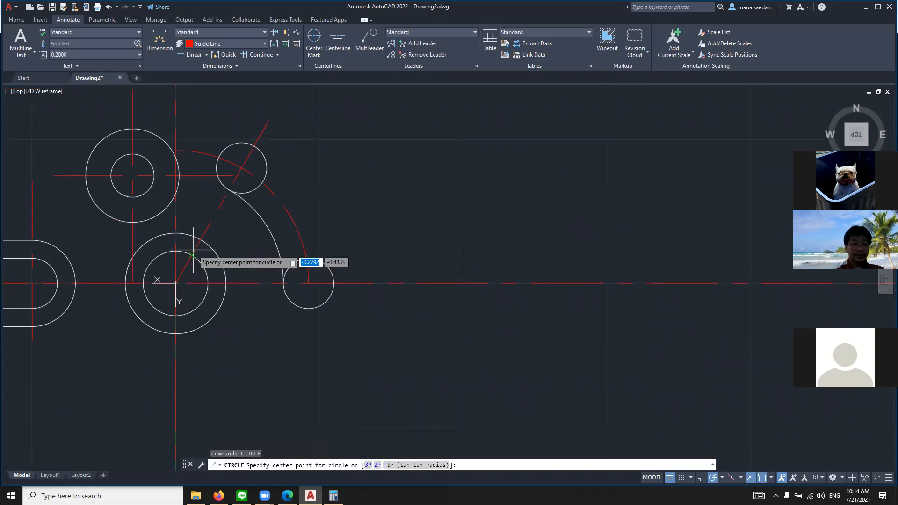
click(176, 283)
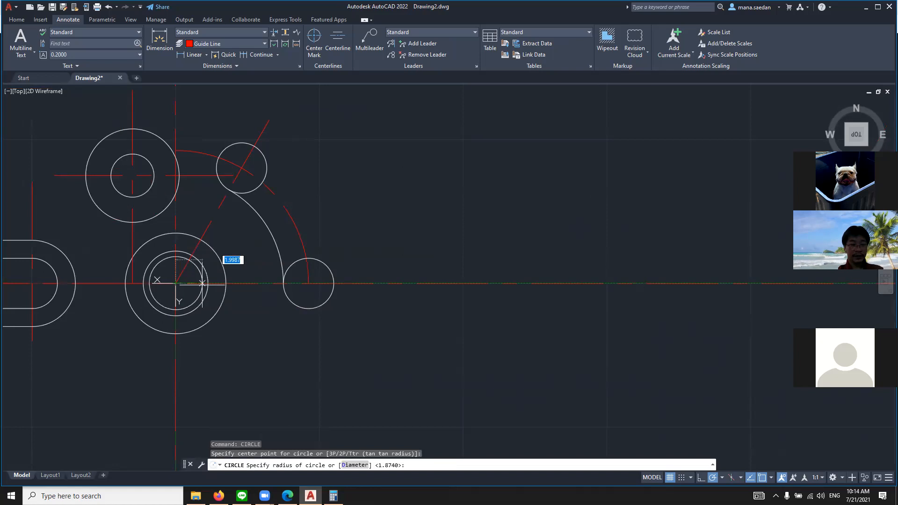
click(335, 282)
key(Return)
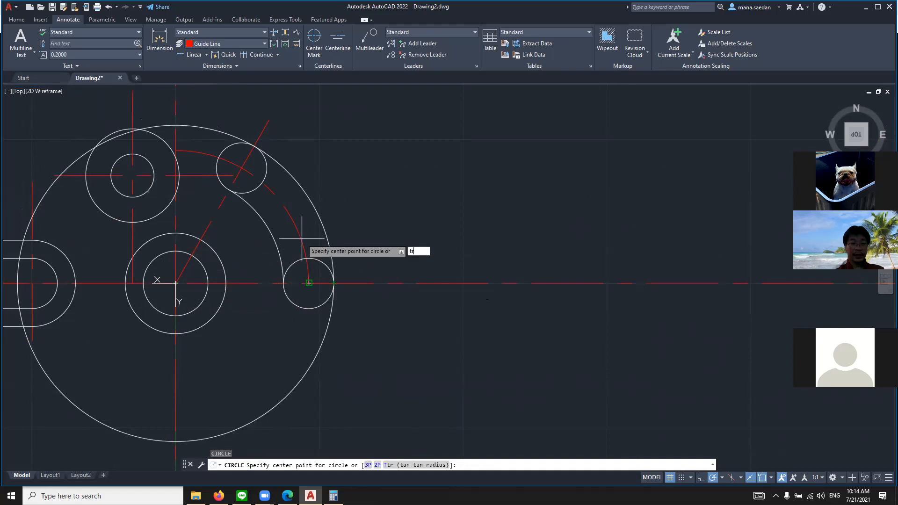
key(Return)
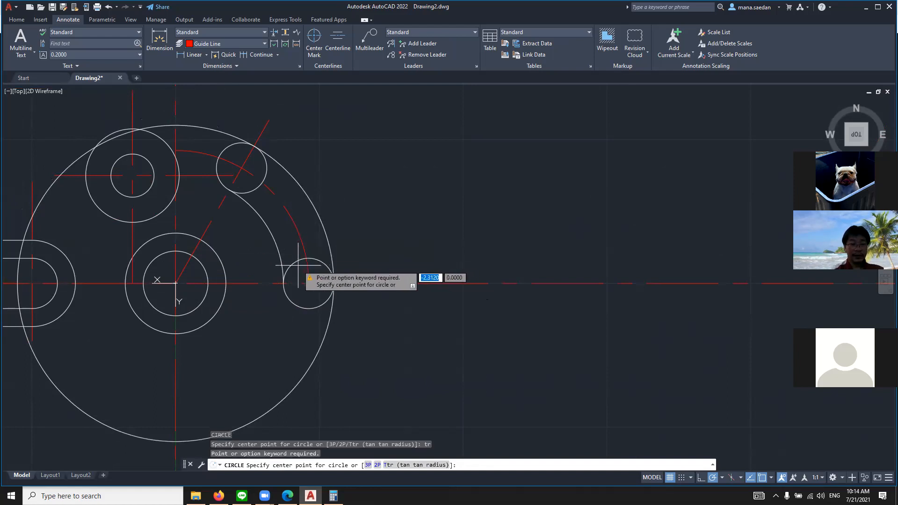
key(Escape)
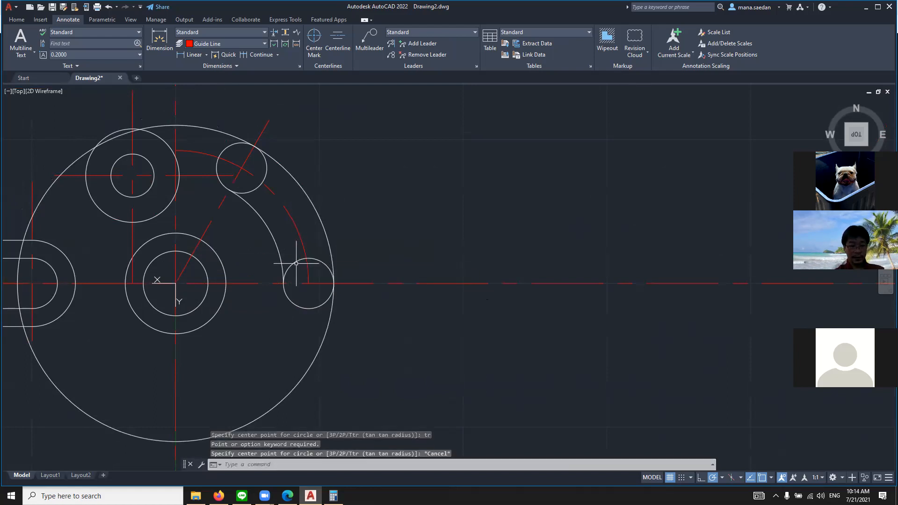
key(Escape)
key(Escape)
Trim the inward halves of both slot end circles and the outer circle's quarter below the curved slot
text(tr)
key(Return)
click(296, 263)
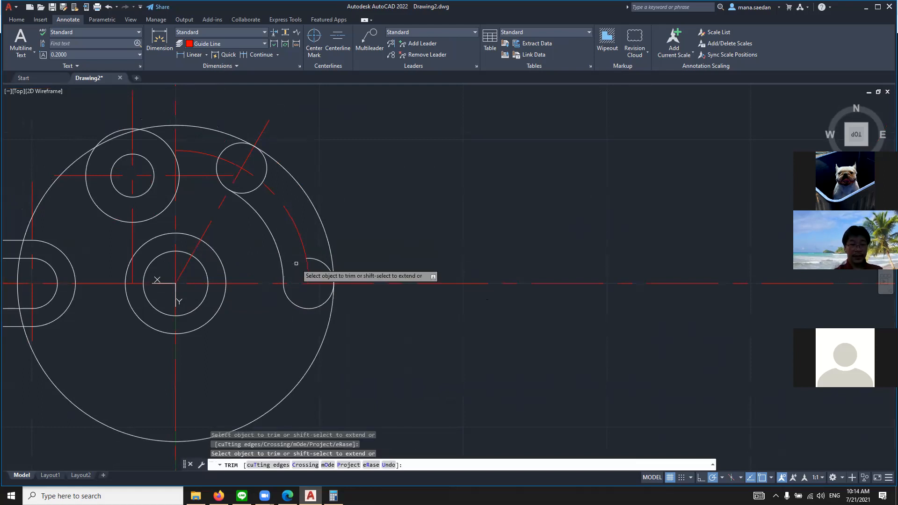
click(324, 267)
click(326, 267)
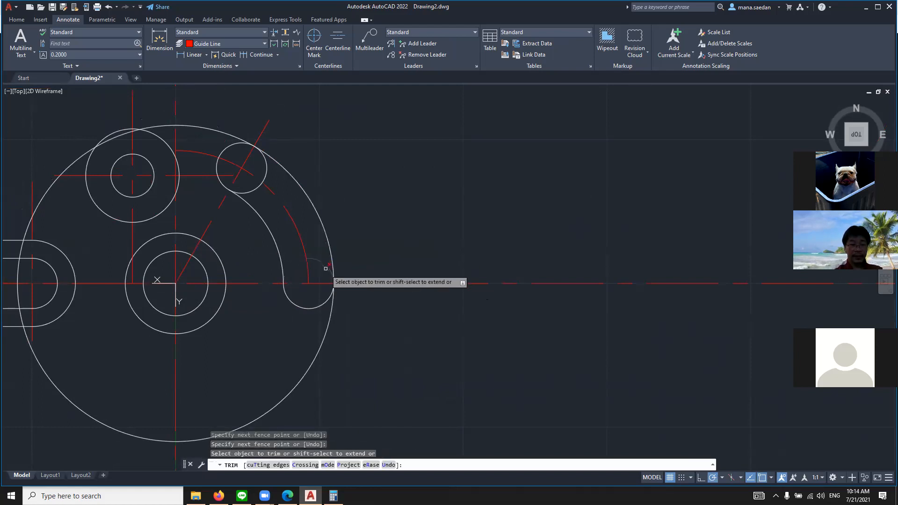
click(331, 316)
click(326, 264)
click(251, 191)
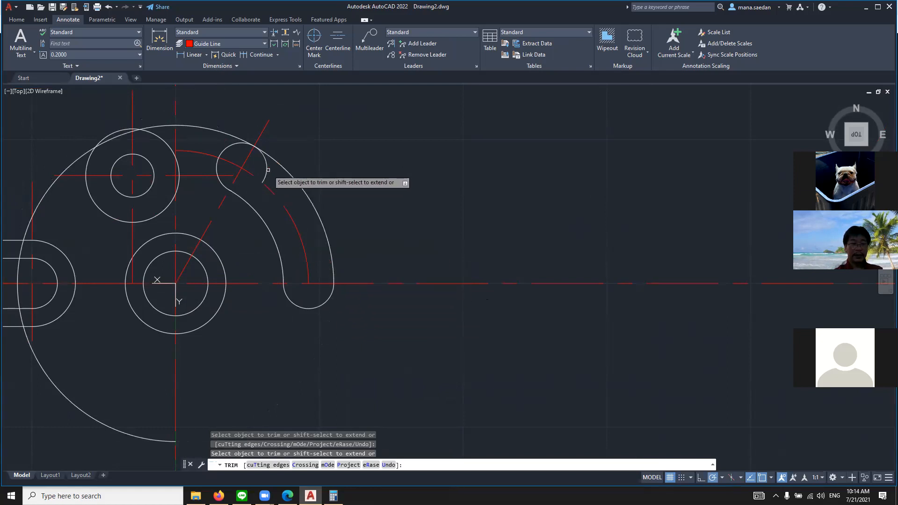
click(265, 170)
click(265, 170)
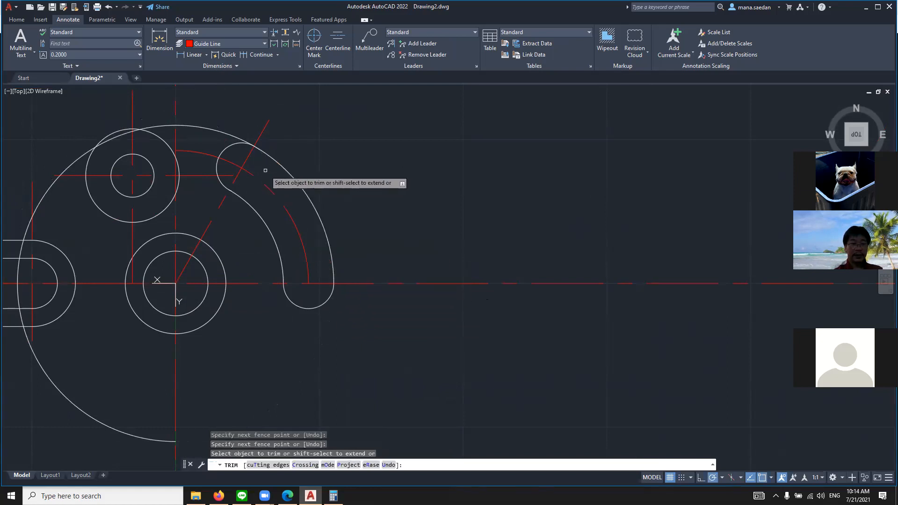
Trim the outer circle from the curved slot's upper end through the inside of the upper concentric circles
click(220, 132)
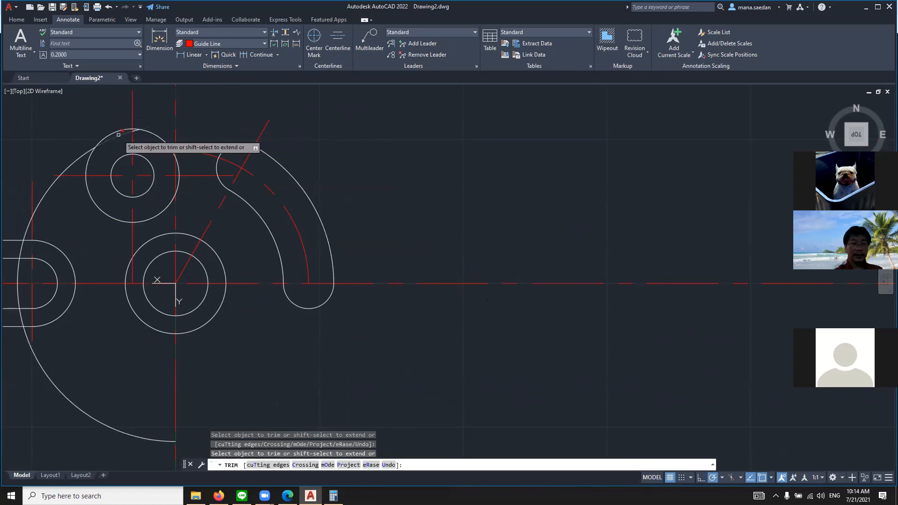
scroll(117, 133, up, 8)
scroll(167, 118, down, 3)
scroll(211, 94, up, 2)
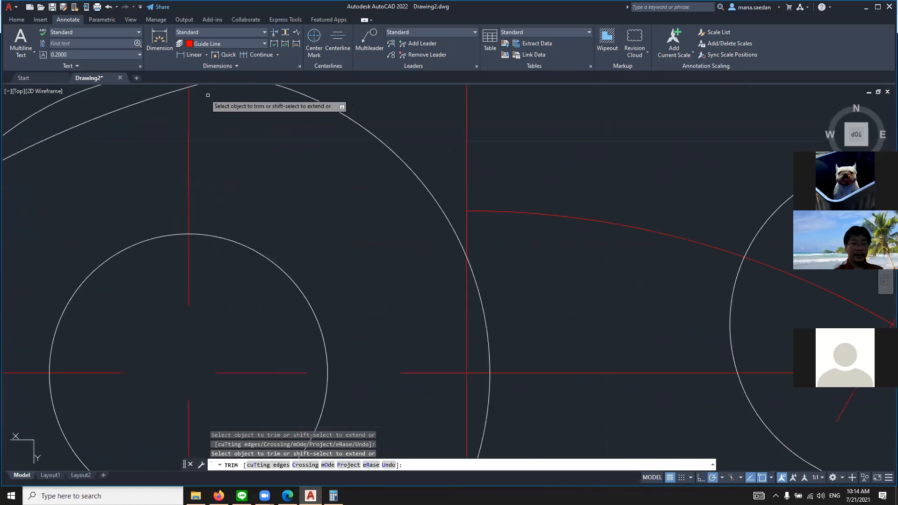
click(192, 88)
click(192, 87)
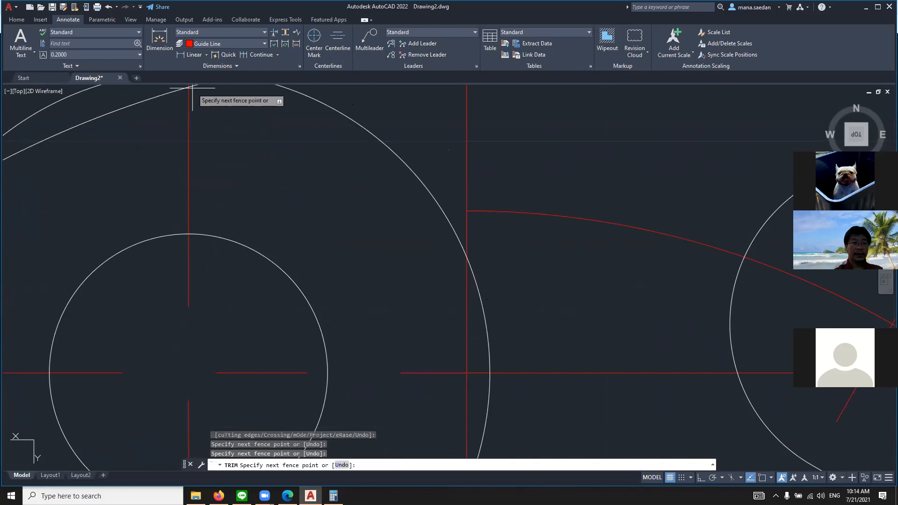
key(Return)
scroll(251, 182, down, 4)
scroll(234, 131, down, 2)
scroll(229, 126, up, 6)
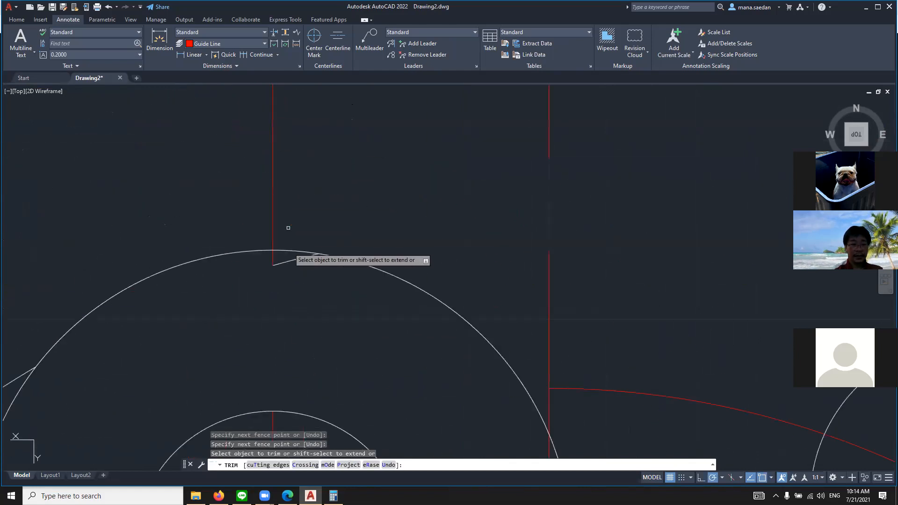
drag(289, 264, 289, 259)
scroll(291, 262, down, 6)
Trim the outer circle's pieces between the upper concentric circles and the straight slot
click(189, 319)
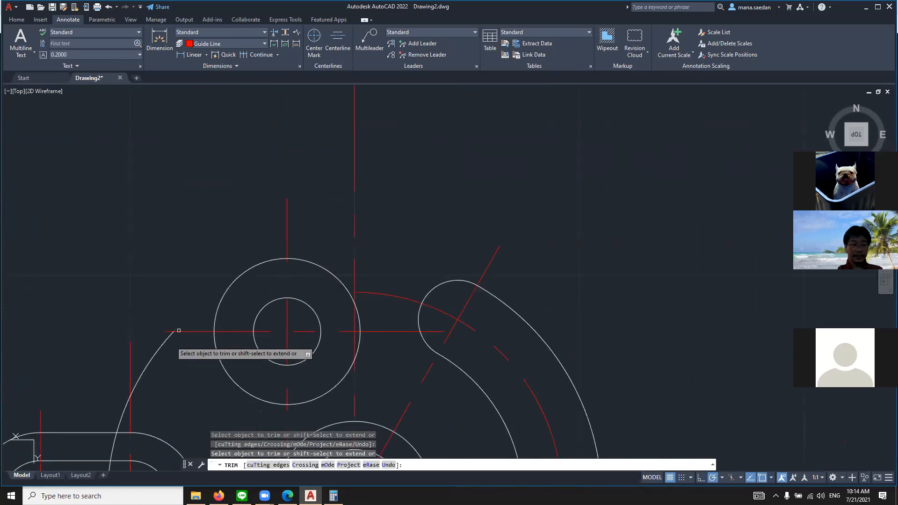
click(163, 346)
click(123, 417)
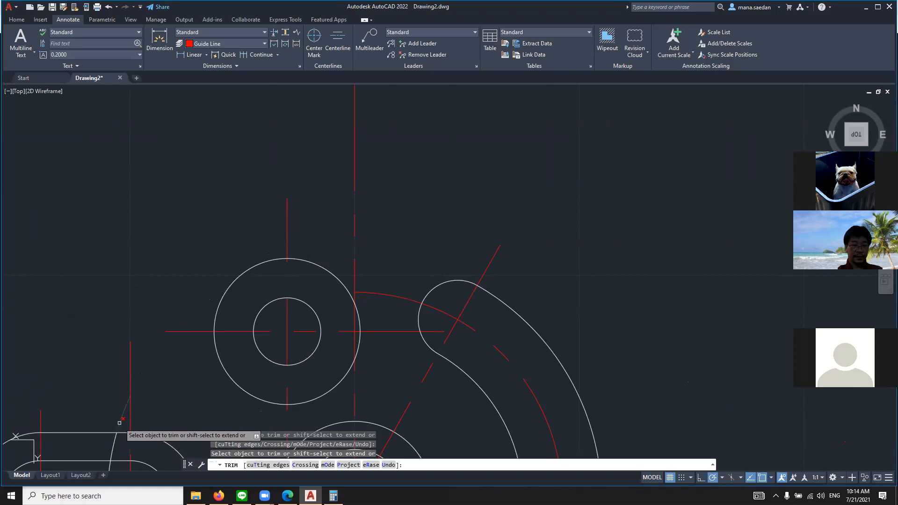
Trim the outer circle's pieces that cross the inside of the straight slot
scroll(133, 412, down, 5)
scroll(121, 428, up, 9)
scroll(147, 421, down, 9)
scroll(232, 390, down, 6)
scroll(209, 415, up, 10)
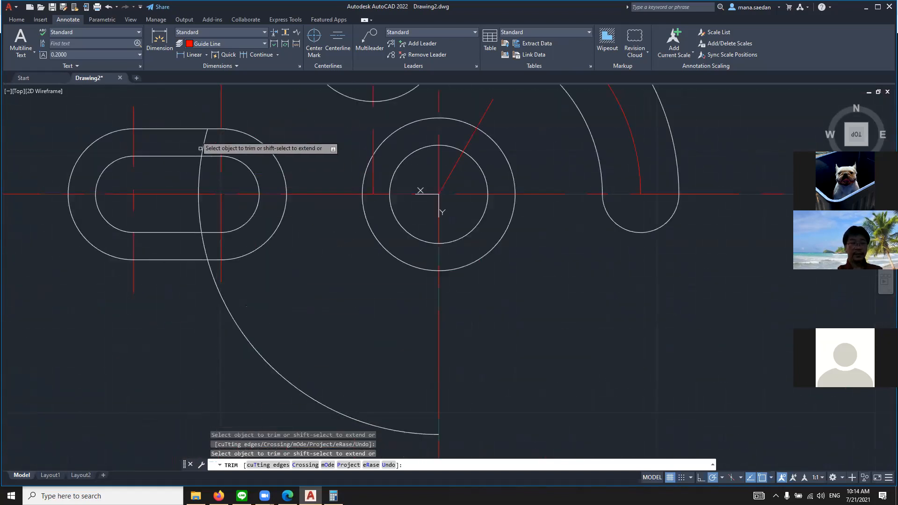
click(204, 143)
click(200, 169)
click(199, 202)
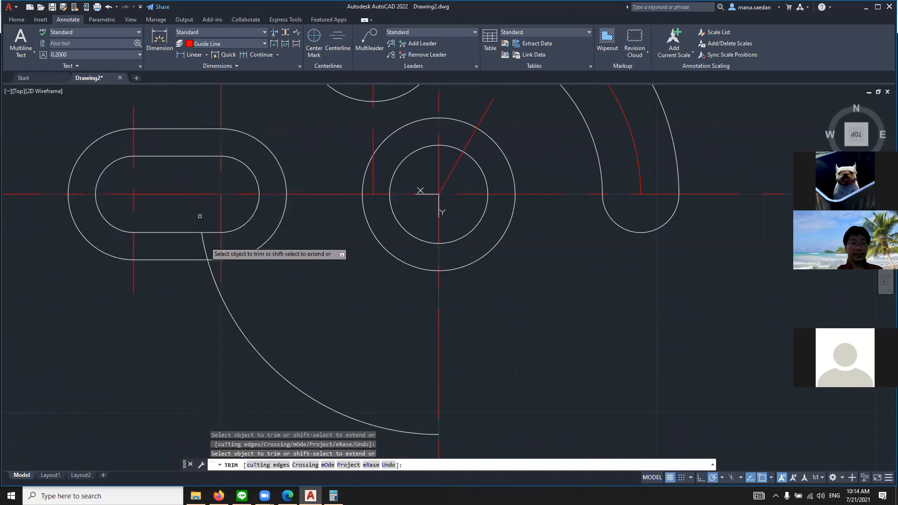
Trim away the remaining outer arc between the straight slot's underside and the vertical centerline
click(209, 269)
key(Return)
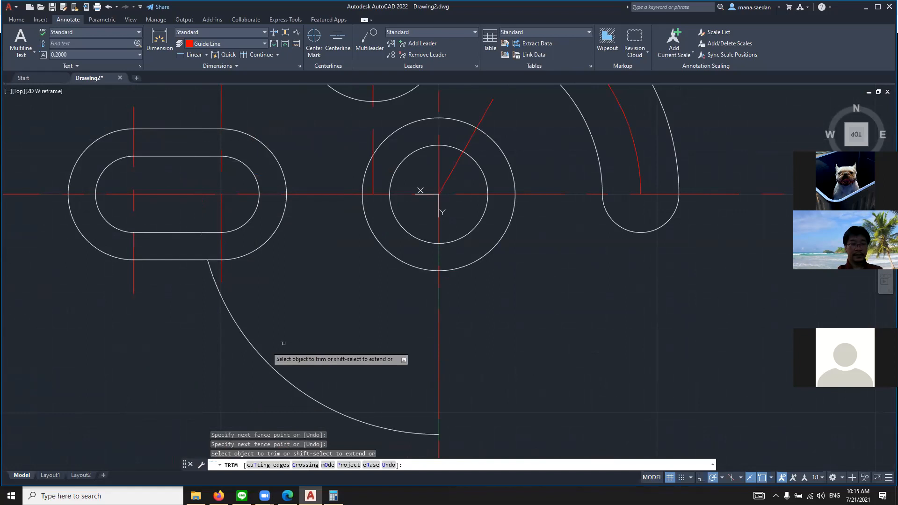
click(255, 351)
scroll(260, 354, down, 5)
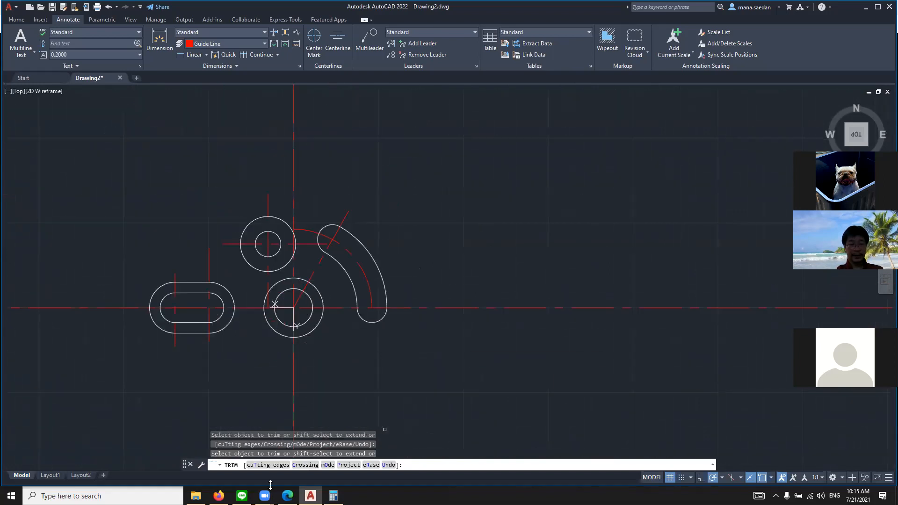
Check the reference drawing and draw a circle of radius 1.375 concentric with the central circles
click(288, 495)
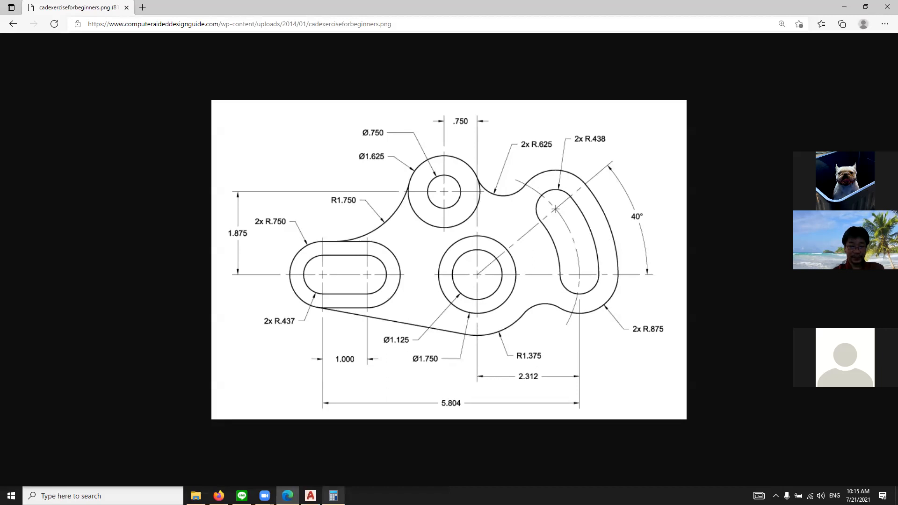
mouse_move(311, 496)
click(326, 480)
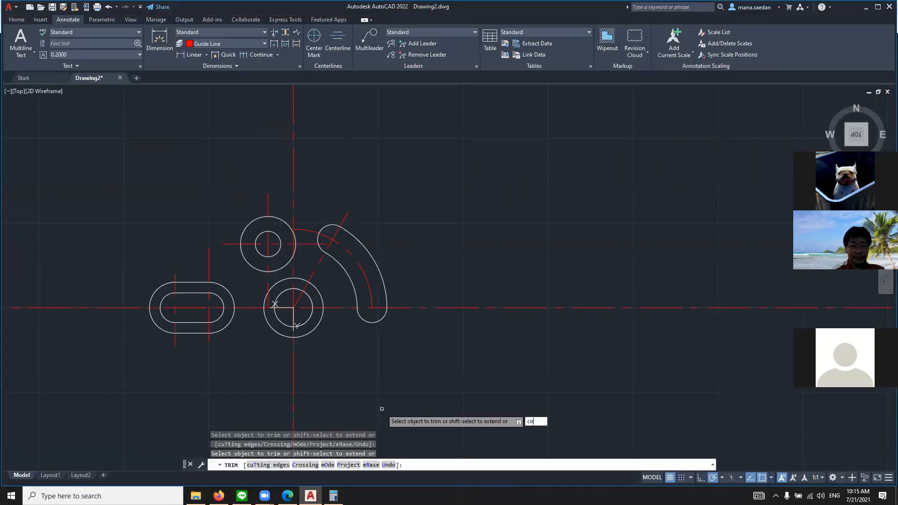
key(Escape)
key(Escape)
key(Escape)
text(c)
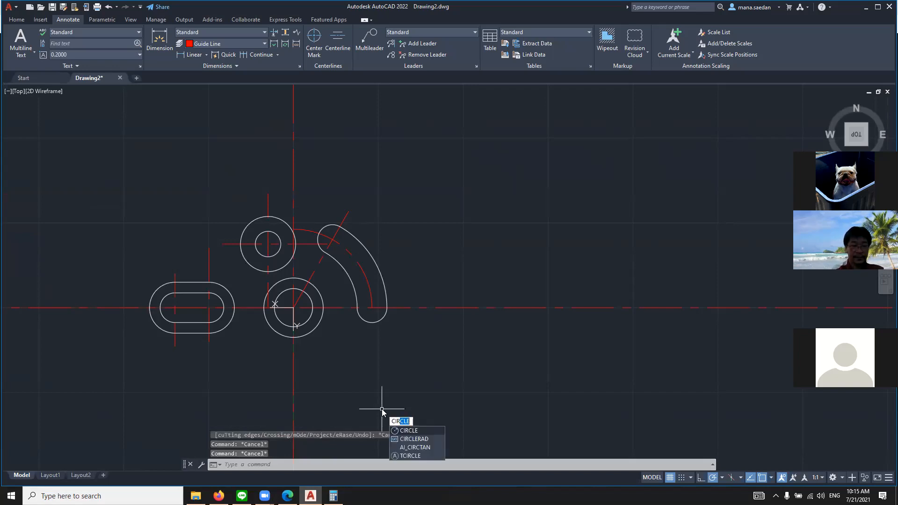
text(ir)
key(Return)
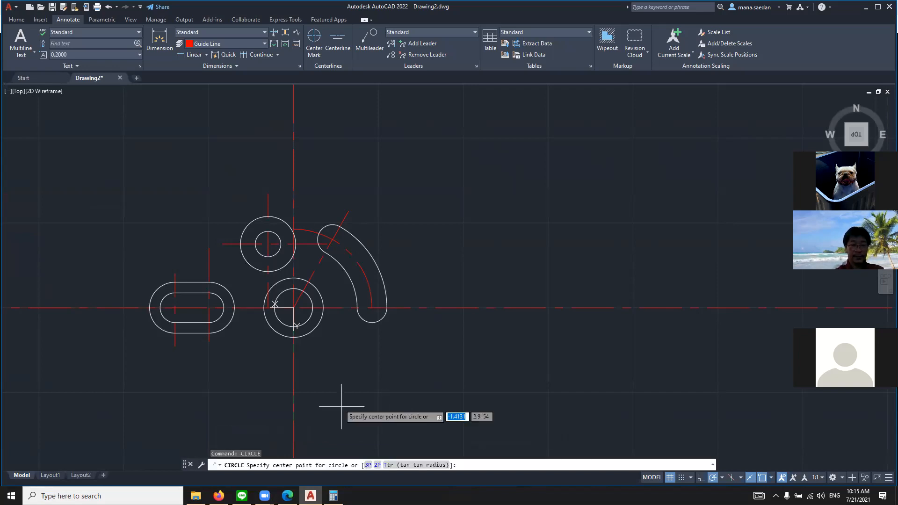
click(294, 307)
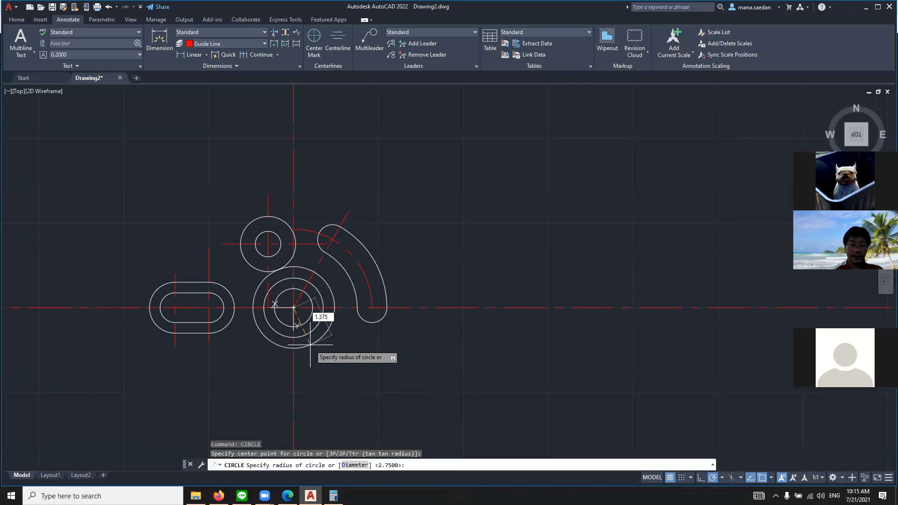
text(1.375)
key(Return)
Examine the reference drawing and the straight slot area for the line running to the R1.375 arc
click(288, 496)
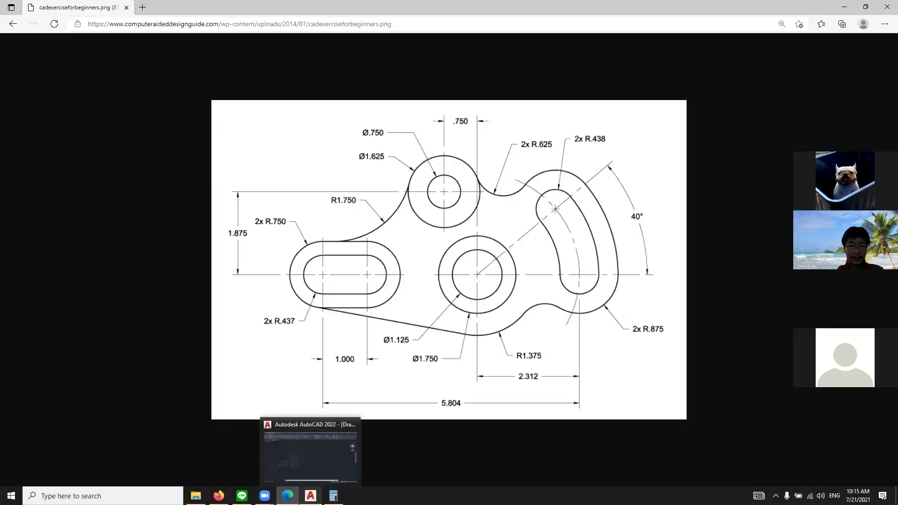
click(310, 495)
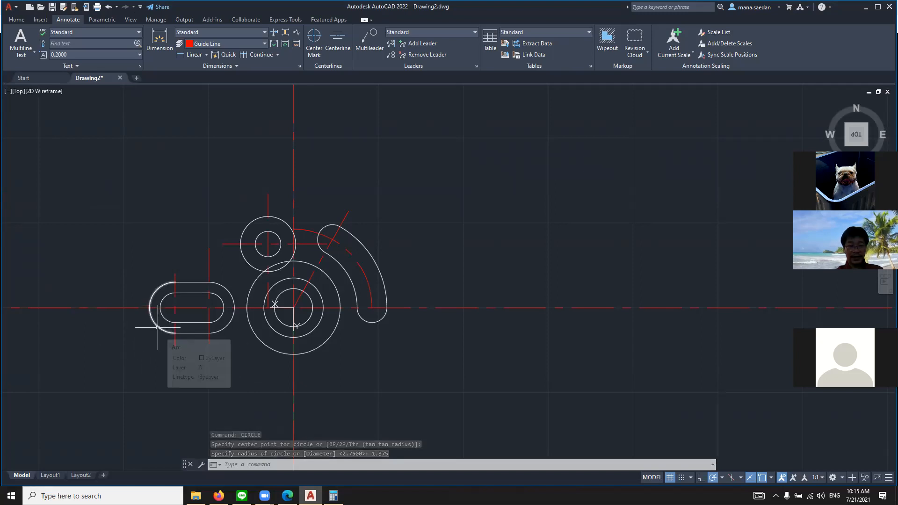
scroll(314, 355, down, 4)
scroll(242, 403, up, 8)
scroll(604, 193, down, 3)
scroll(711, 138, down, 1)
scroll(710, 138, up, 5)
scroll(565, 153, up, 2)
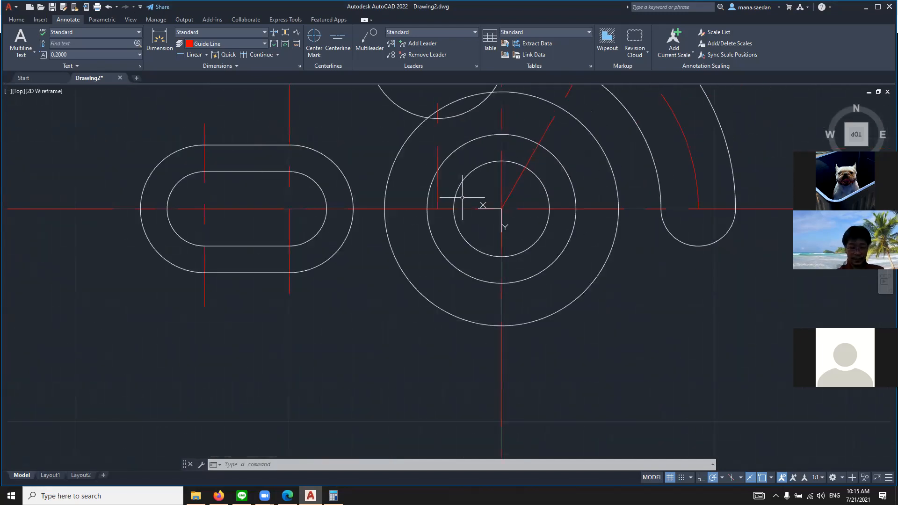
text(e)
key(Return)
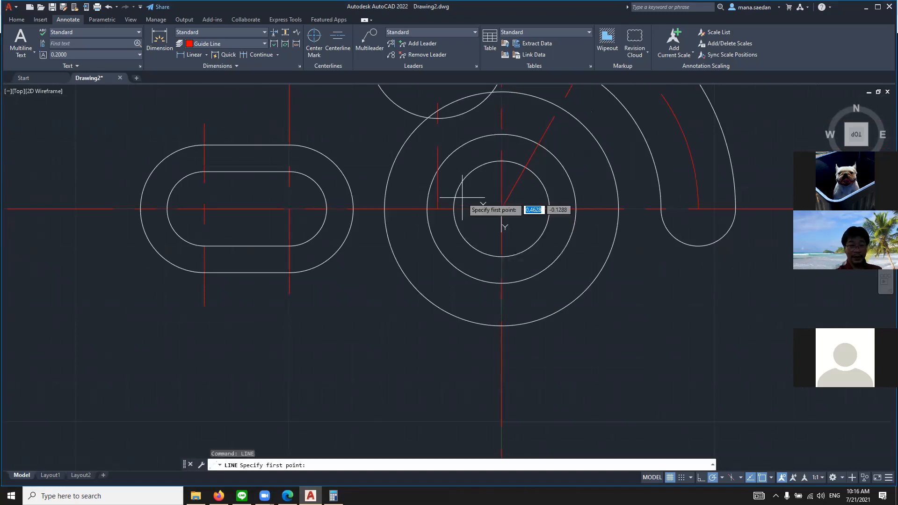
key(F8)
shift+right_click(165, 260)
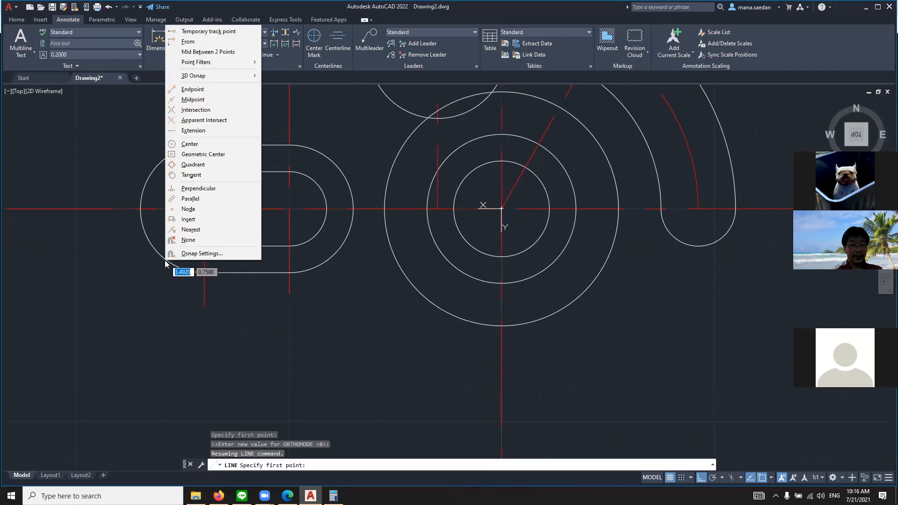
key(Escape)
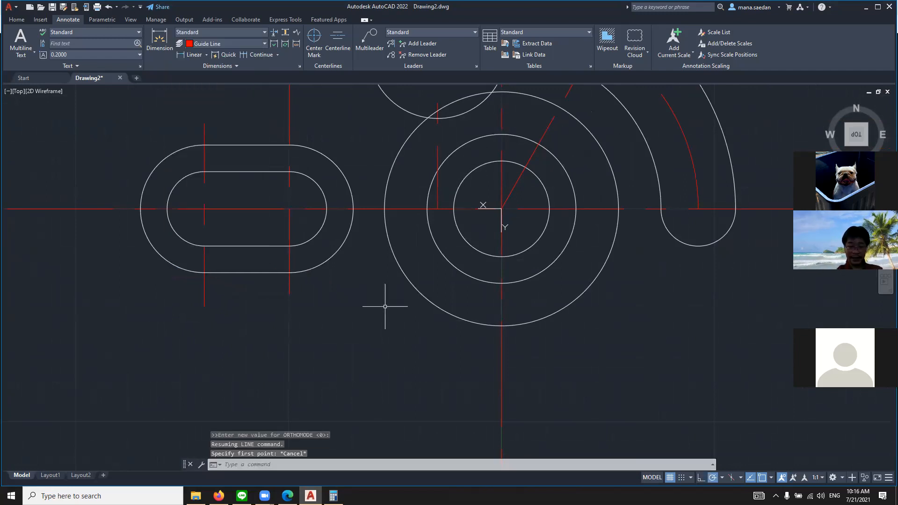
key(Return)
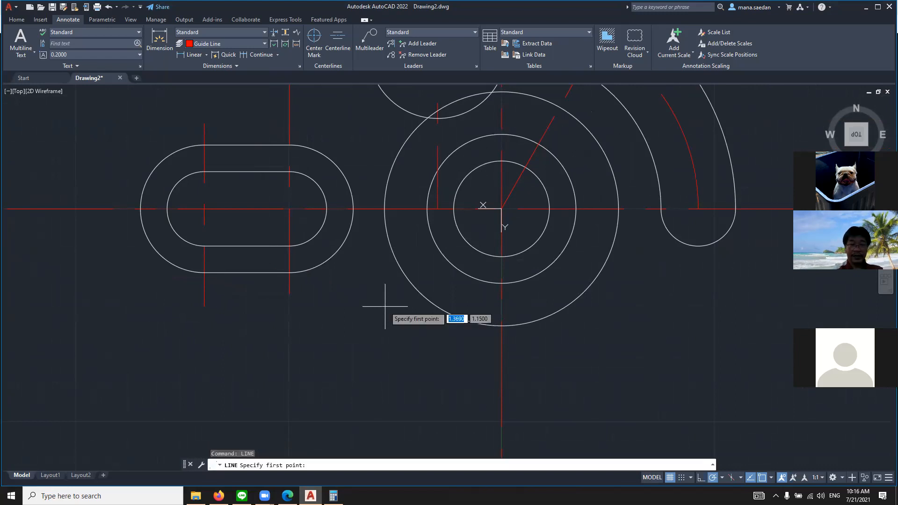
key(Escape)
key(Escape)
key(Escape)
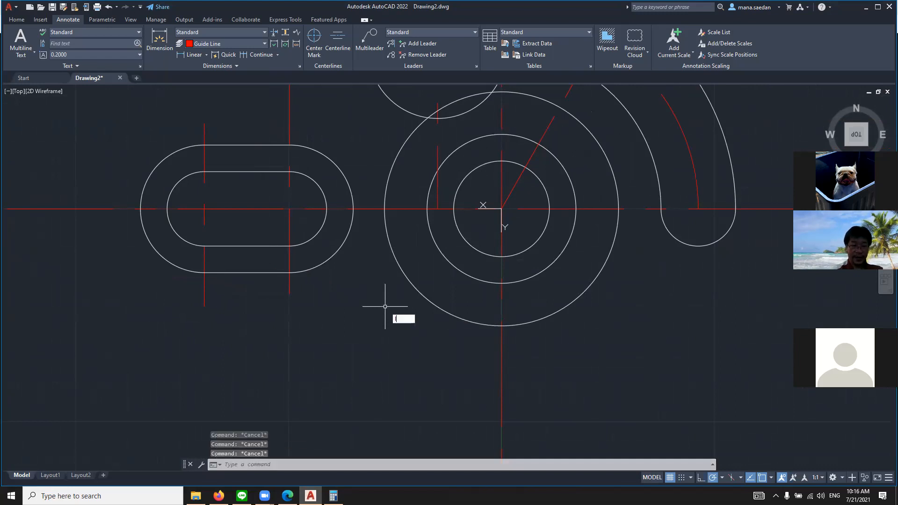
Draw a line tangent to the straight slot's outer left end arc and the underside of the 1.375-radius circle
key(Return)
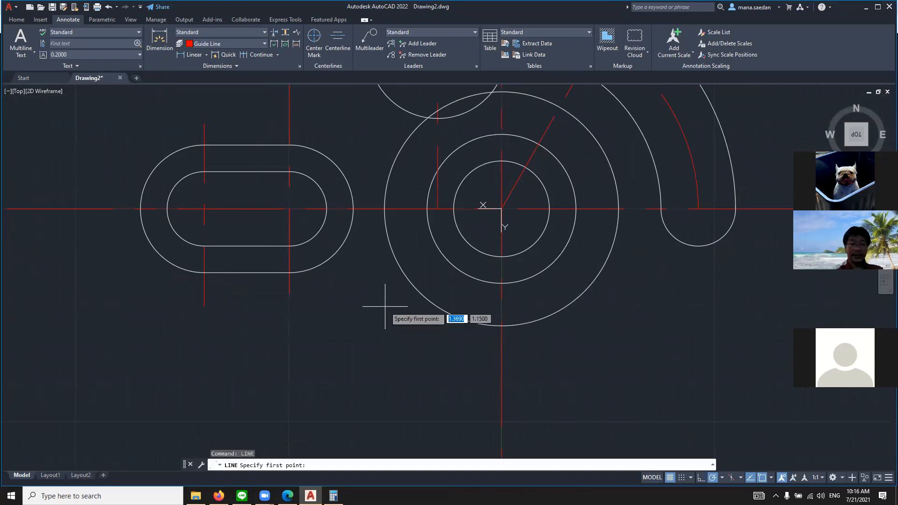
key(F8)
shift+right_click(156, 255)
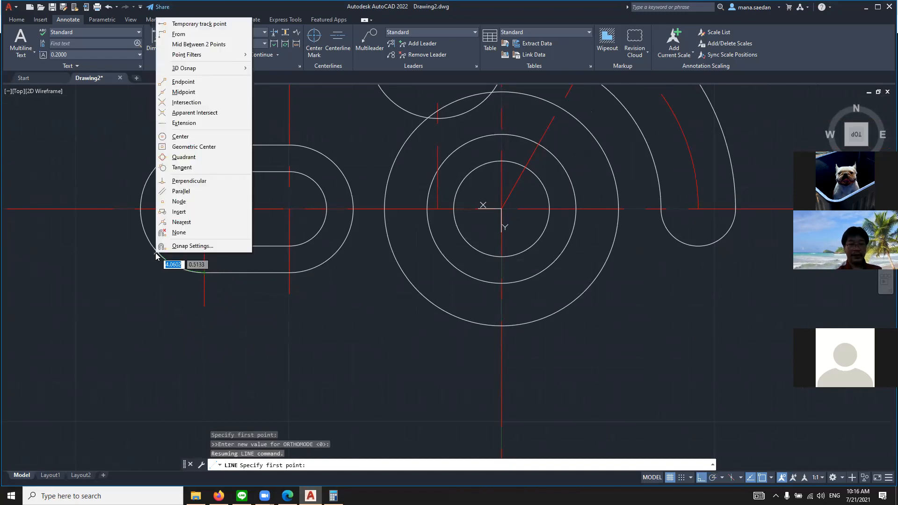
click(182, 167)
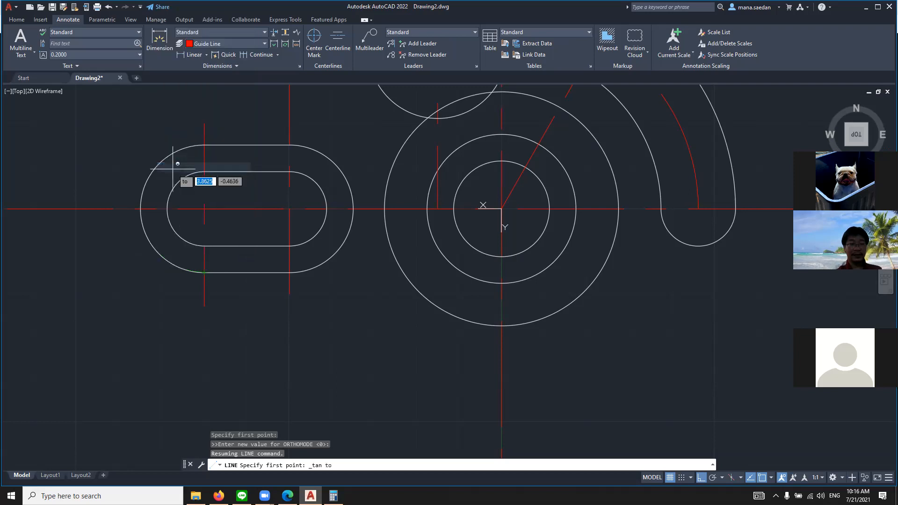
click(153, 247)
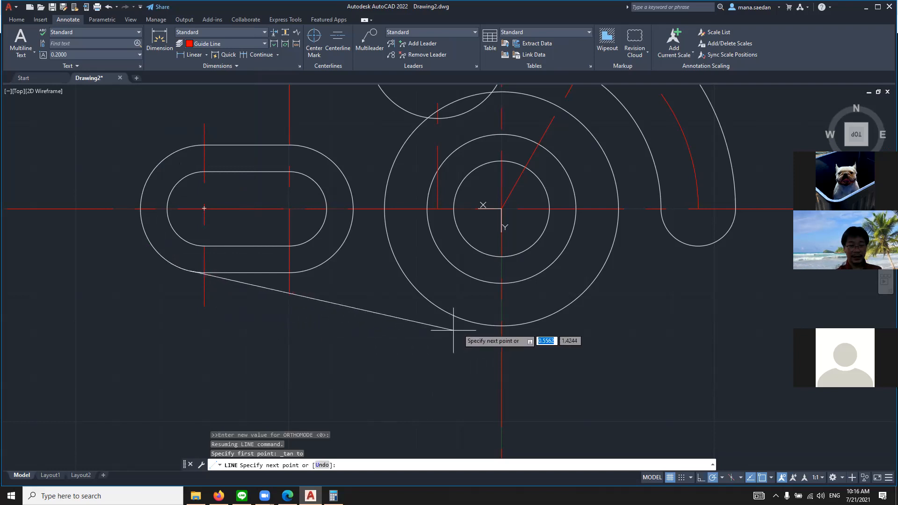
shift+right_click(482, 324)
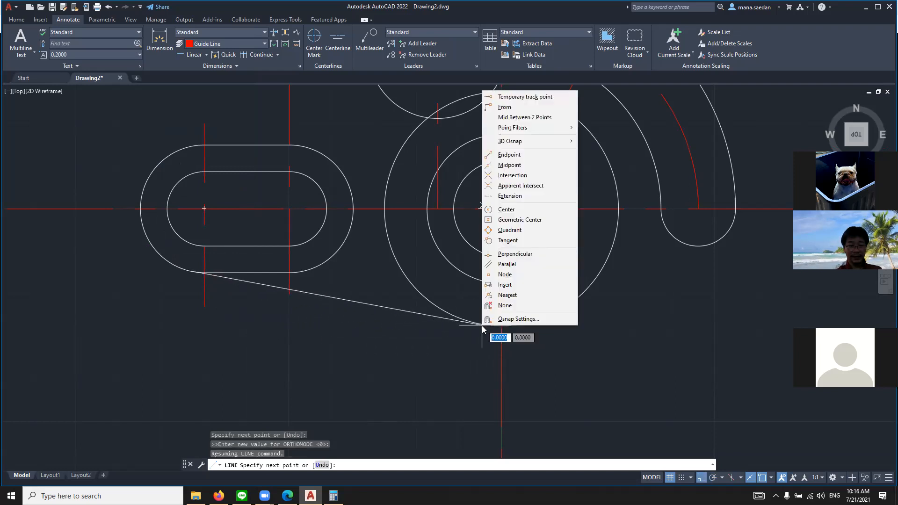
click(511, 242)
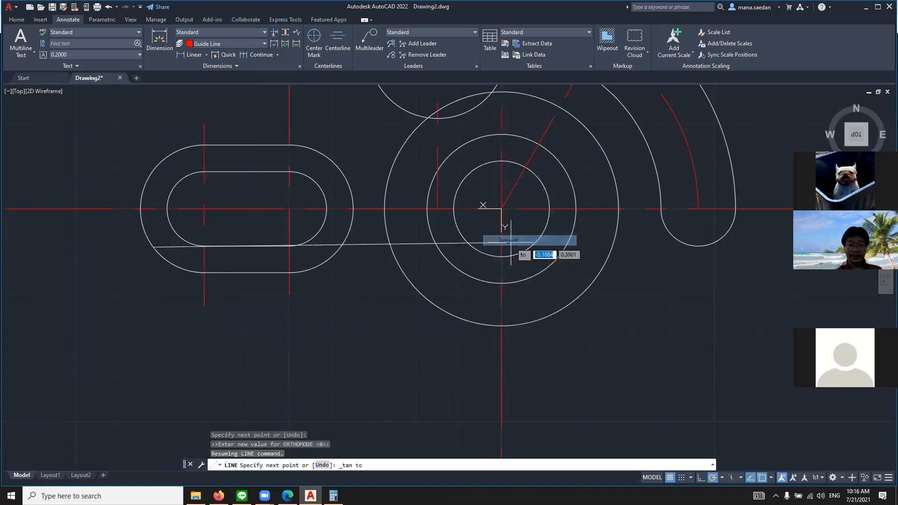
click(485, 325)
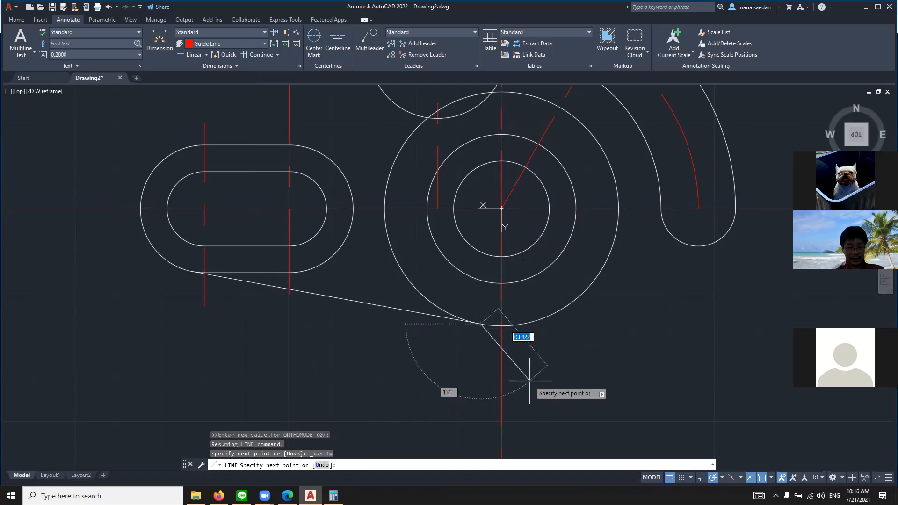
key(Escape)
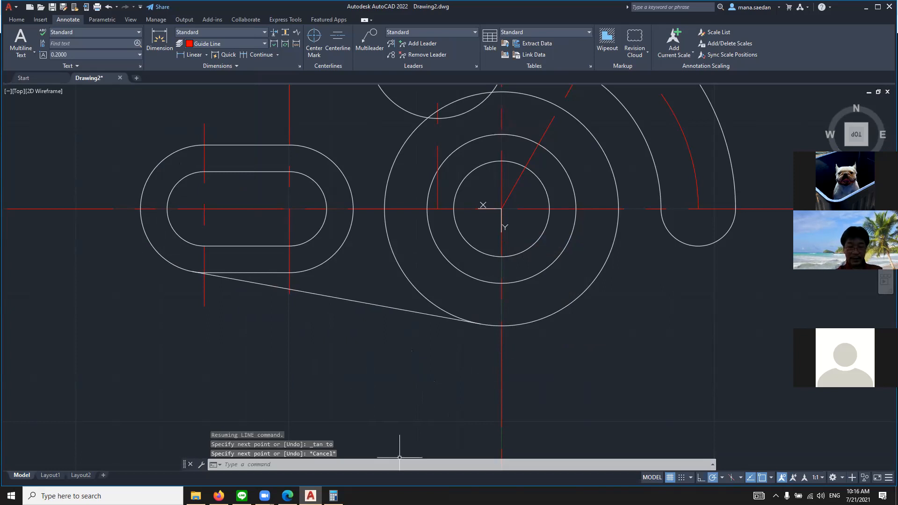
Try to trim the 1.375-radius circle inside the upper concentric circles and along its left side down to the vertical centerline
click(287, 496)
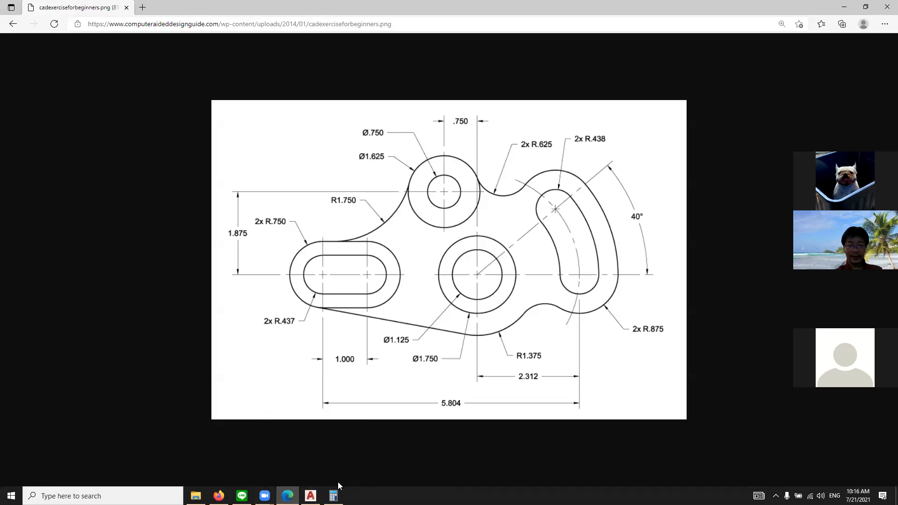
key(alt+Tab)
scroll(364, 354, down, 3)
scroll(442, 202, up, 2)
text(tr)
key(Return)
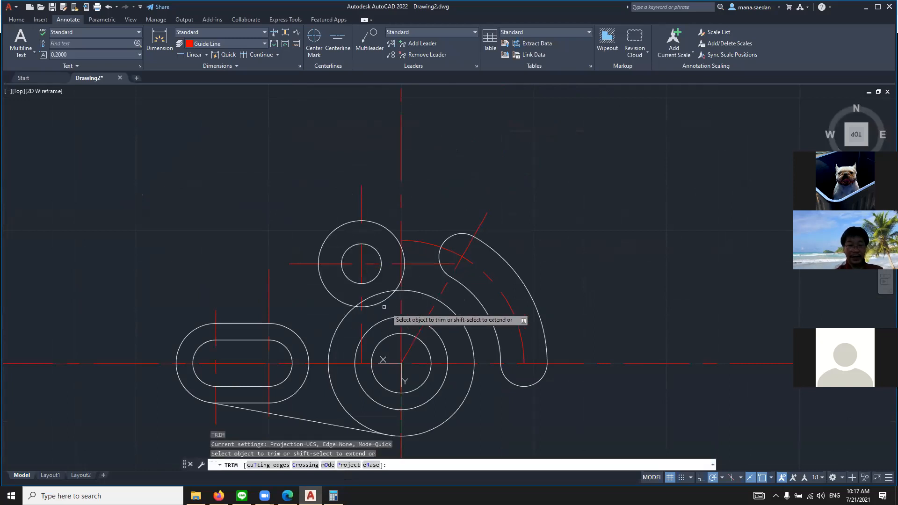
scroll(384, 306, up, 5)
click(421, 235)
click(382, 241)
click(262, 293)
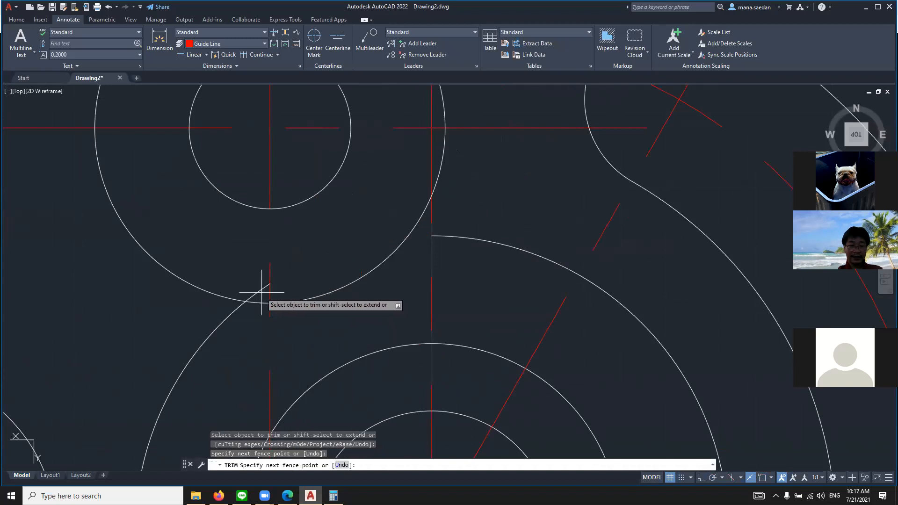
click(249, 288)
key(Return)
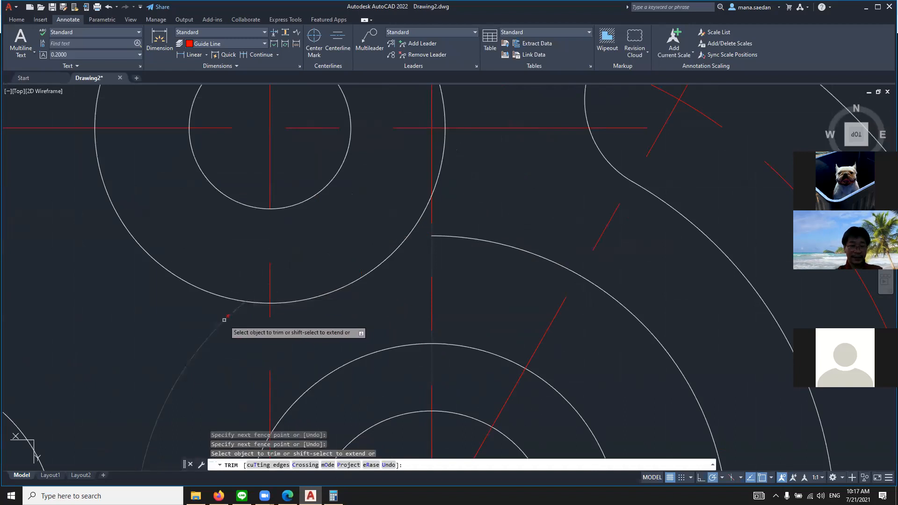
scroll(325, 352, down, 6)
scroll(206, 407, up, 3)
scroll(266, 379, up, 4)
key(Escape)
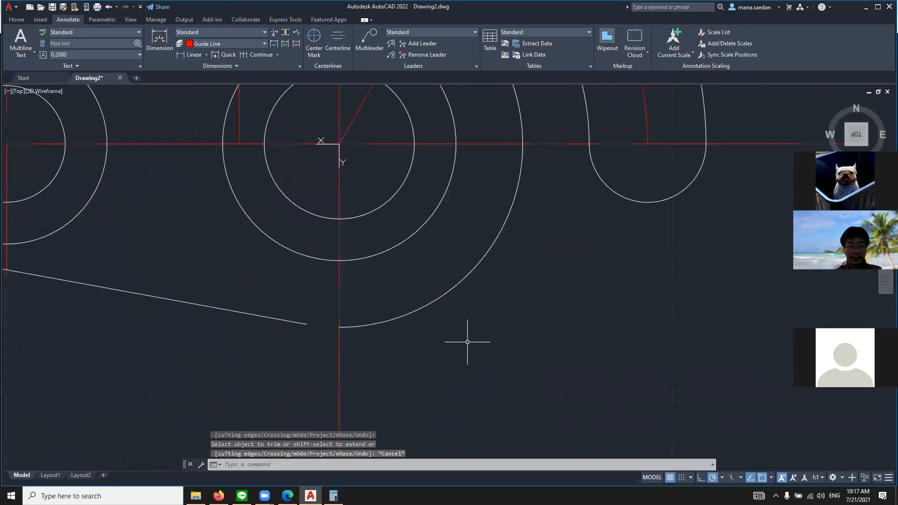
Undo the last trimming of the 1.375-radius circle
key(ctrl+z)
scroll(416, 359, down, 5)
scroll(416, 359, up, 6)
scroll(396, 412, down, 5)
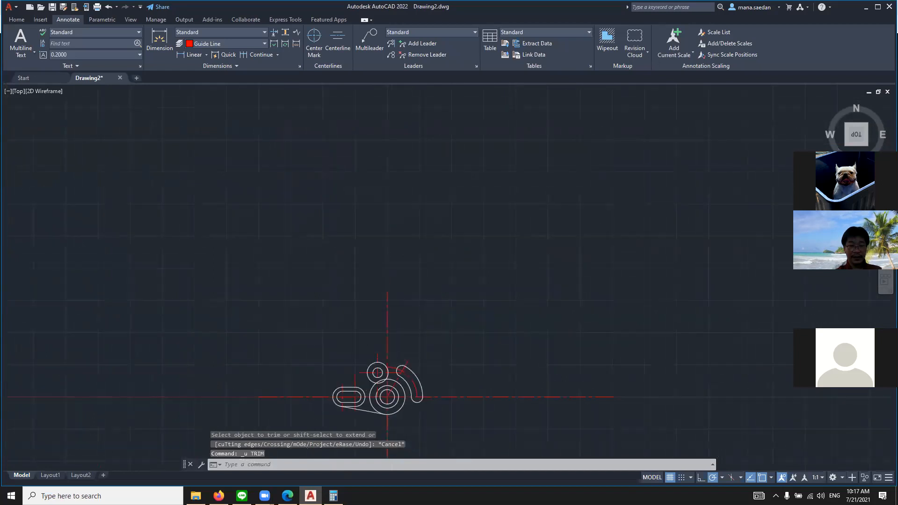
Trim the 1.375-radius circle's lower-left arc between the tangent line's end and the horizontal centerline
scroll(382, 423, up, 5)
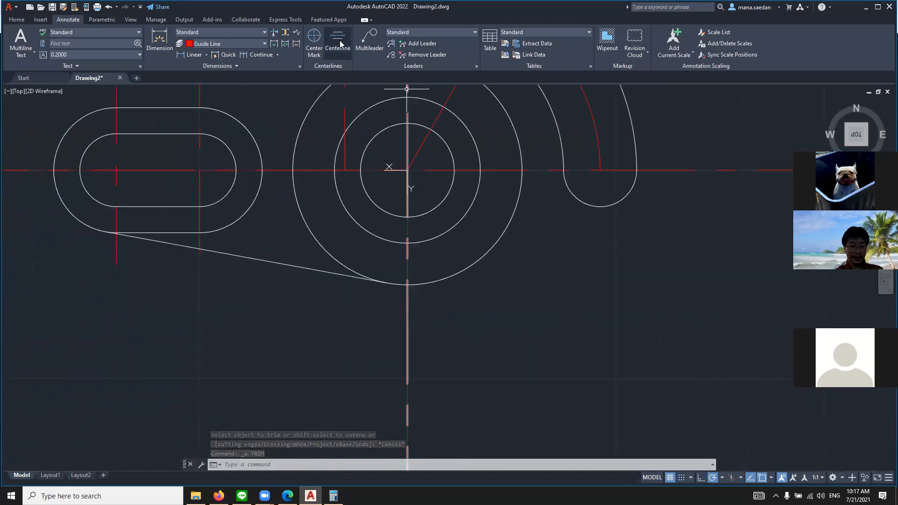
text(tr)
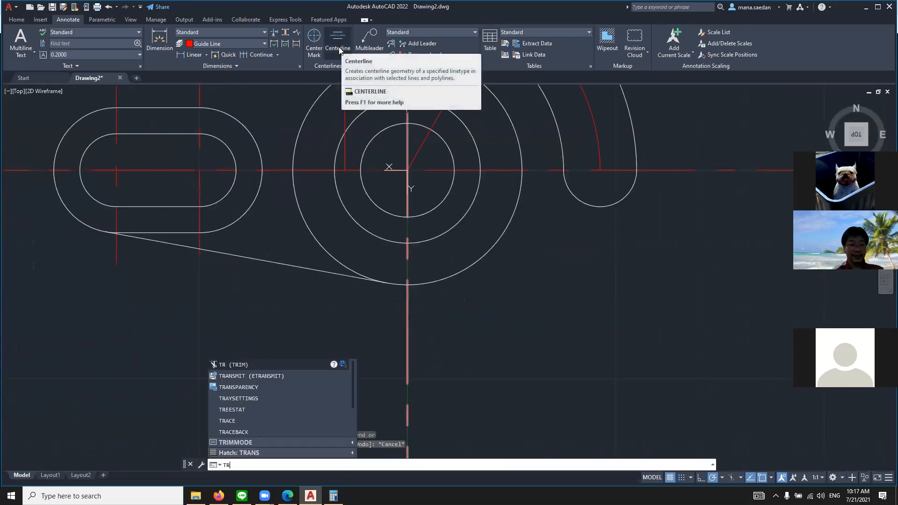
key(Return)
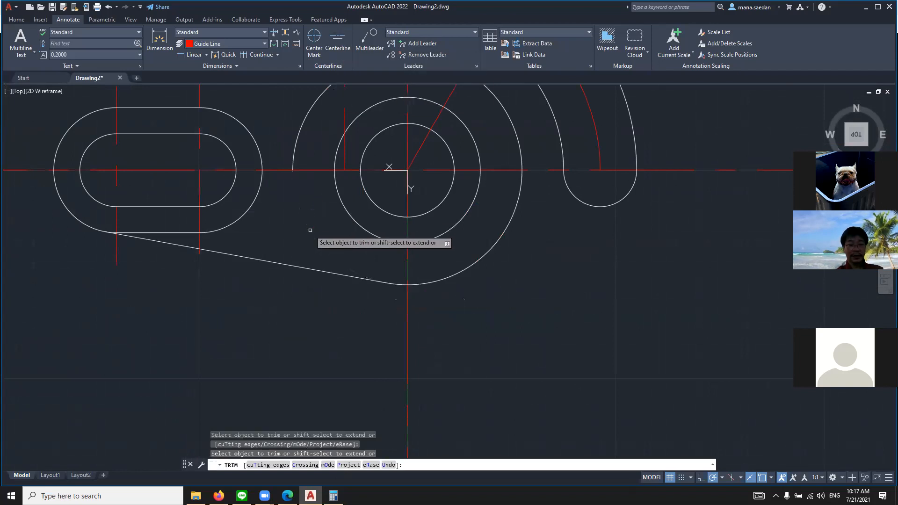
scroll(310, 227, up, 2)
scroll(328, 187, down, 5)
scroll(323, 169, up, 3)
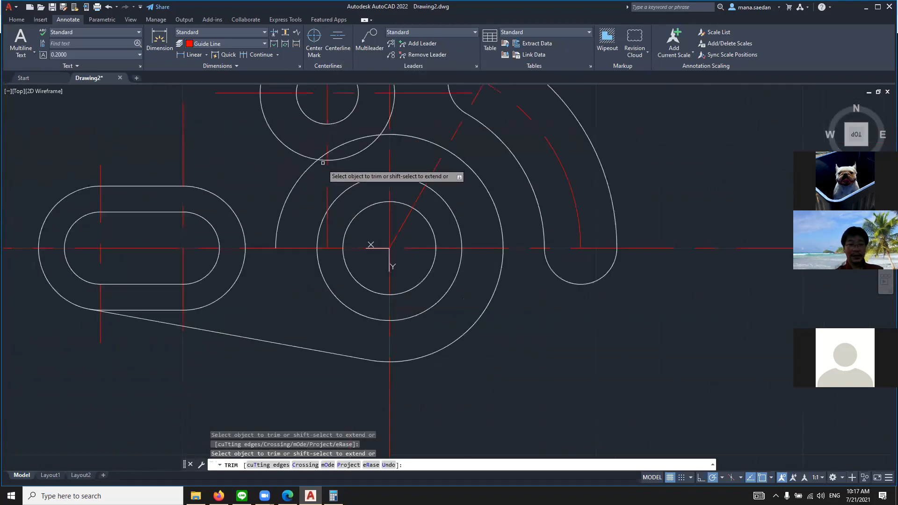
Trim away the remaining portions of the 1.375-radius circle above the horizontal centerline
click(294, 180)
click(326, 153)
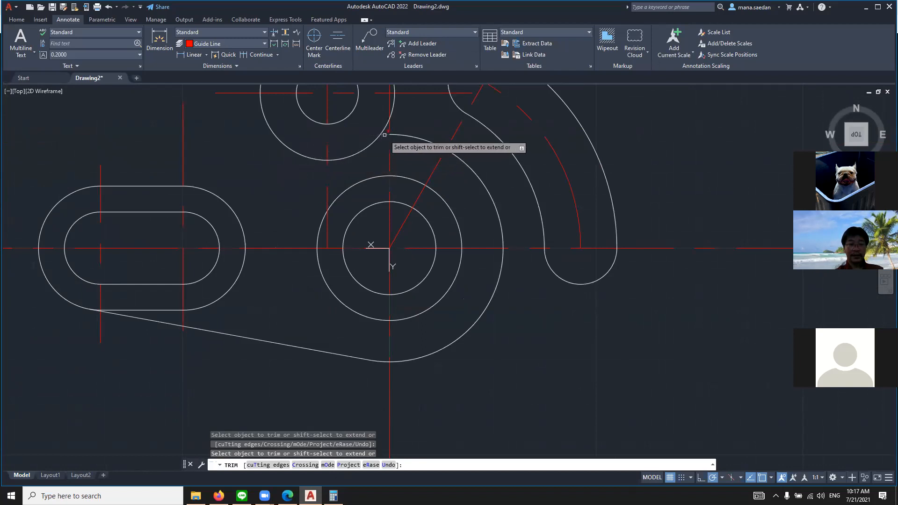
click(406, 137)
click(409, 136)
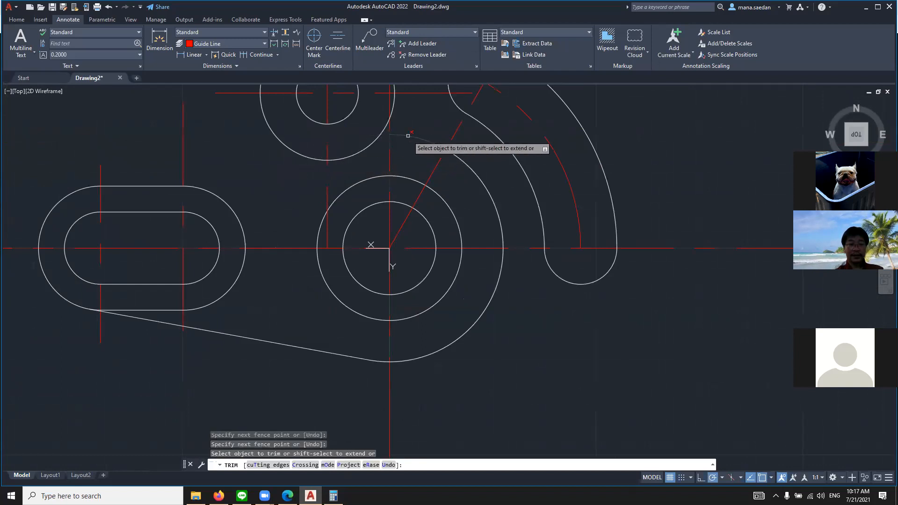
click(487, 188)
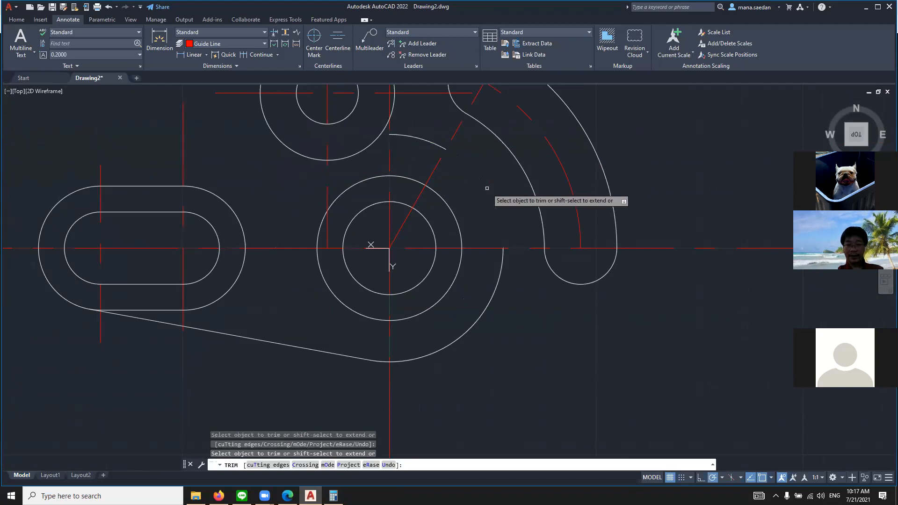
key(Escape)
scroll(414, 199, down, 5)
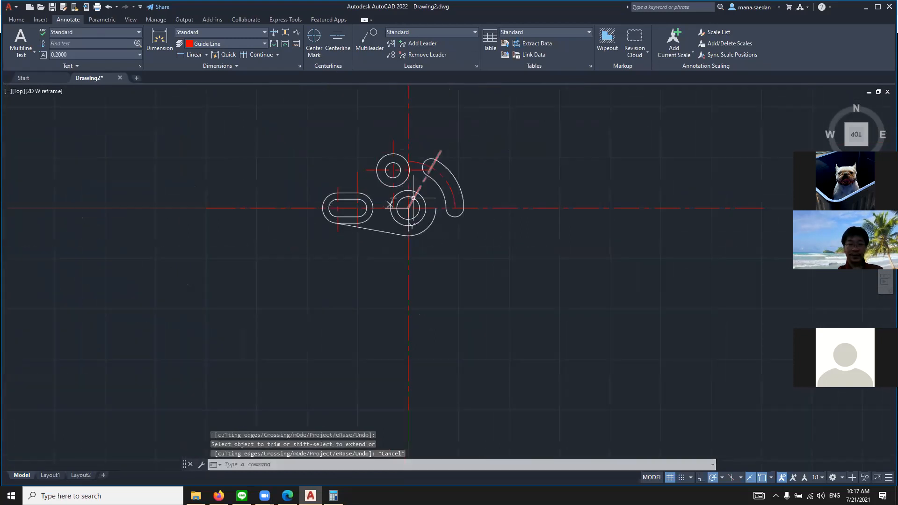
scroll(429, 218, up, 2)
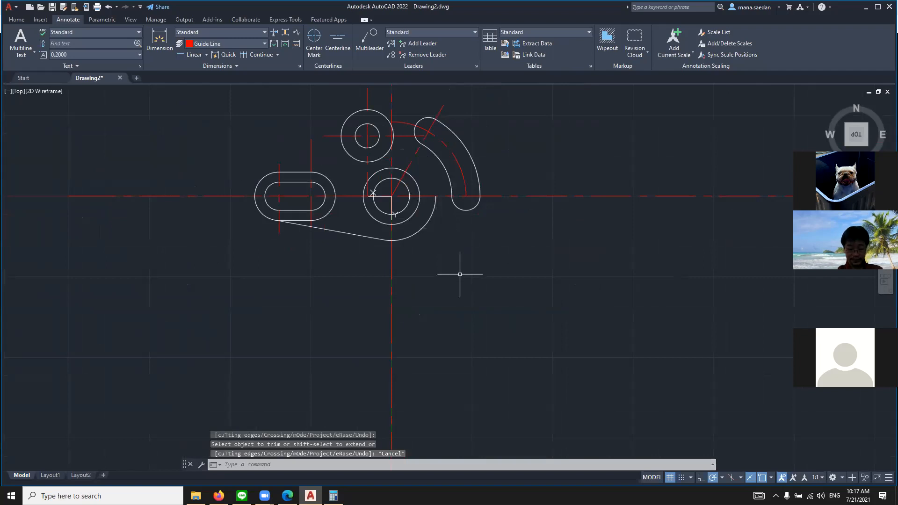
Consult the reference drawing and draw a circle of radius .875 centered on the curved slot's lower end arc center
click(288, 495)
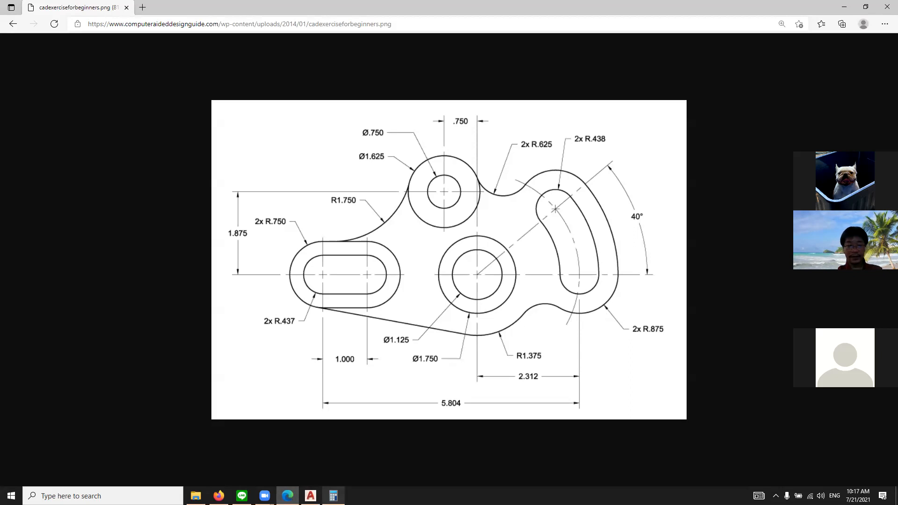
click(333, 495)
click(311, 495)
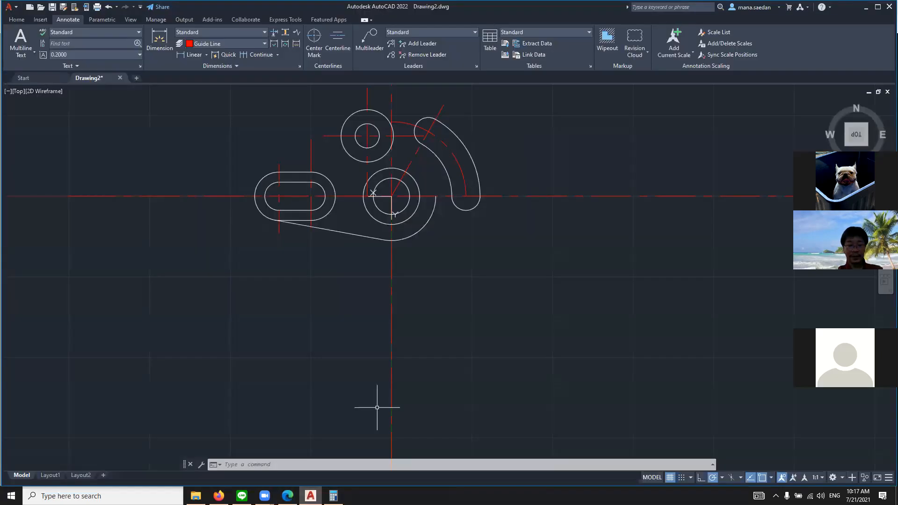
text(cu)
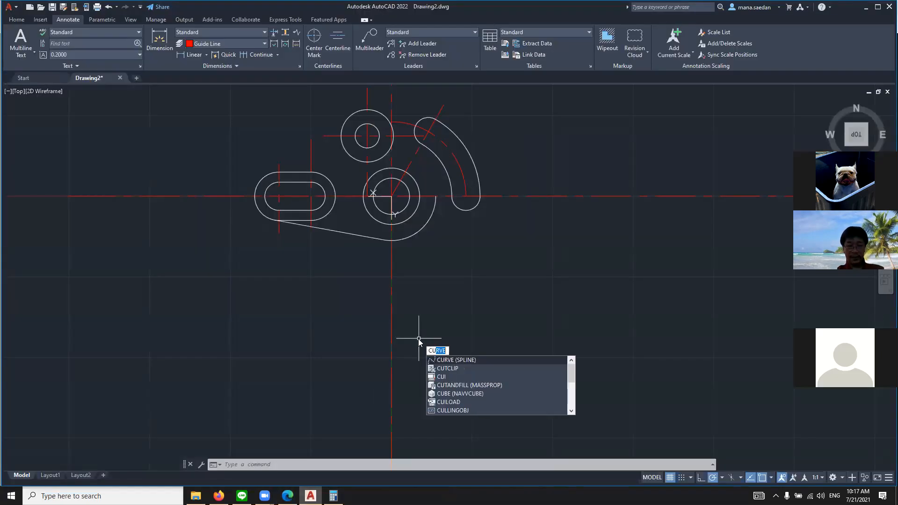
key(BackSpace)
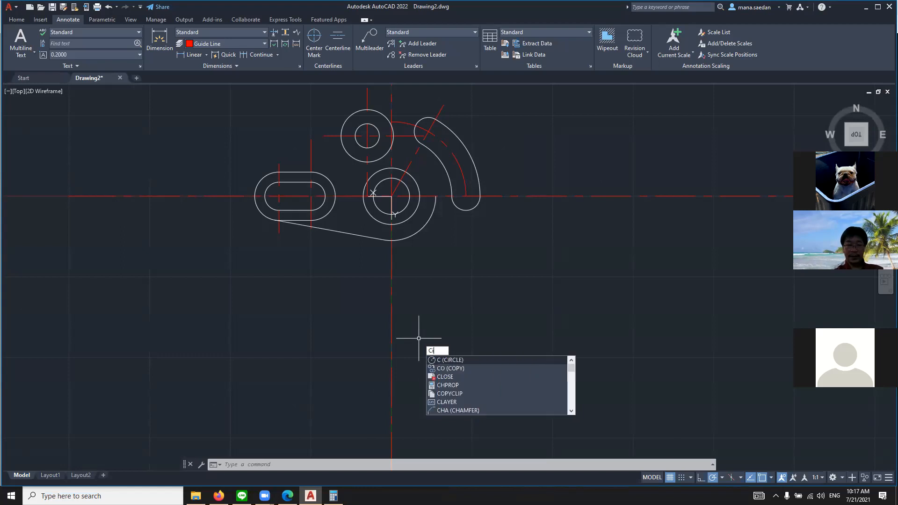
key(Return)
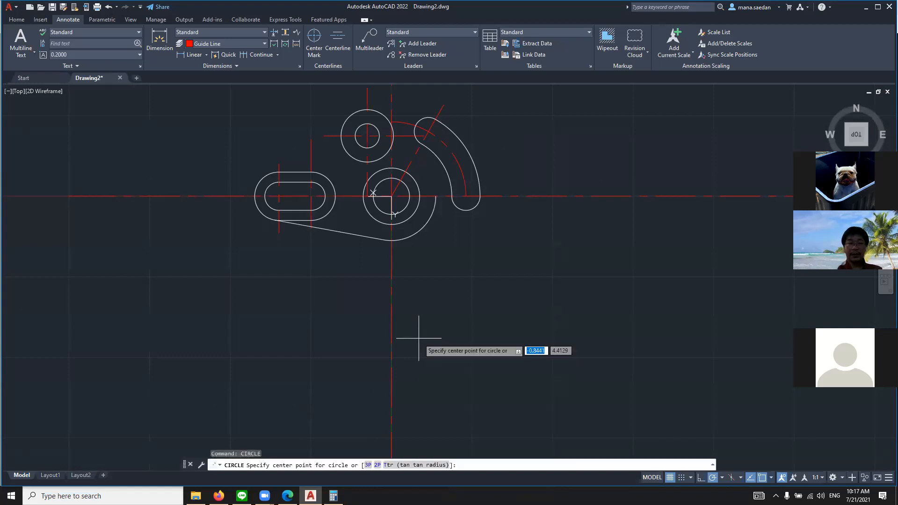
click(466, 196)
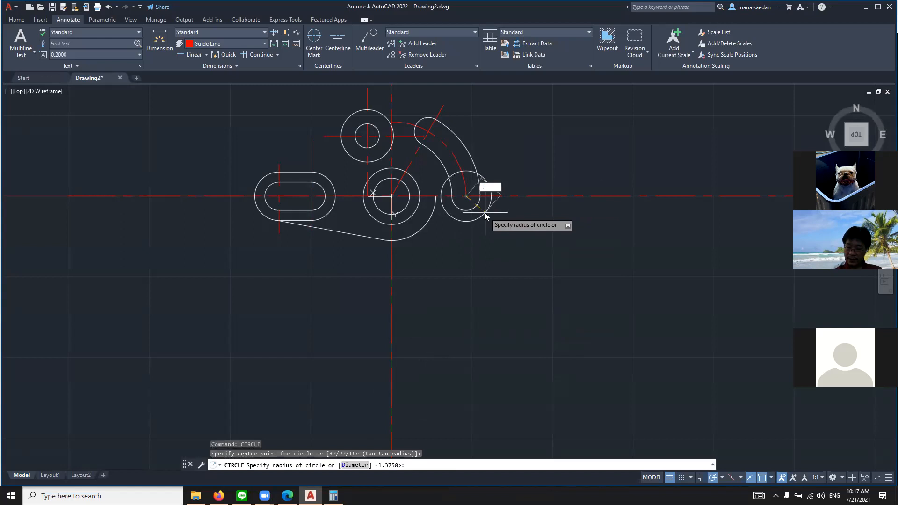
key(Return)
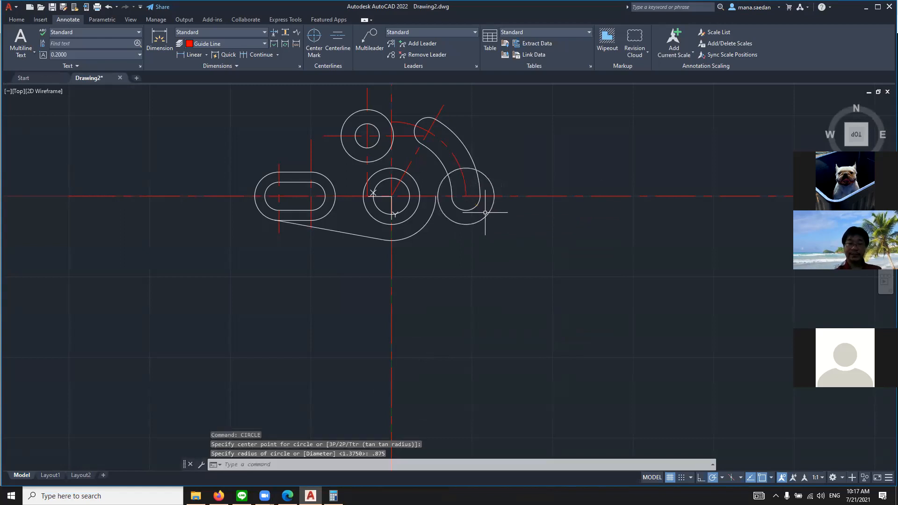
Check the reference drawing for the blend between the R1.375 arc and the lower R.875 arc
scroll(473, 214, up, 2)
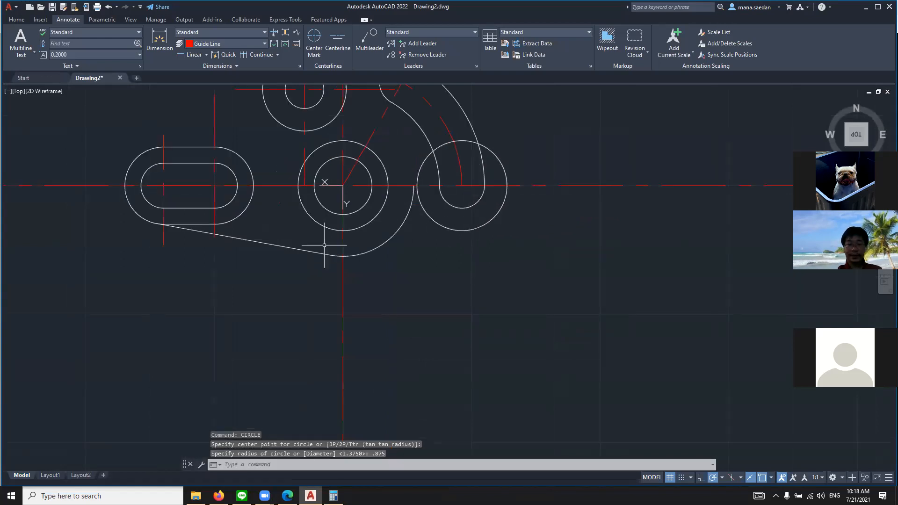
text(c)
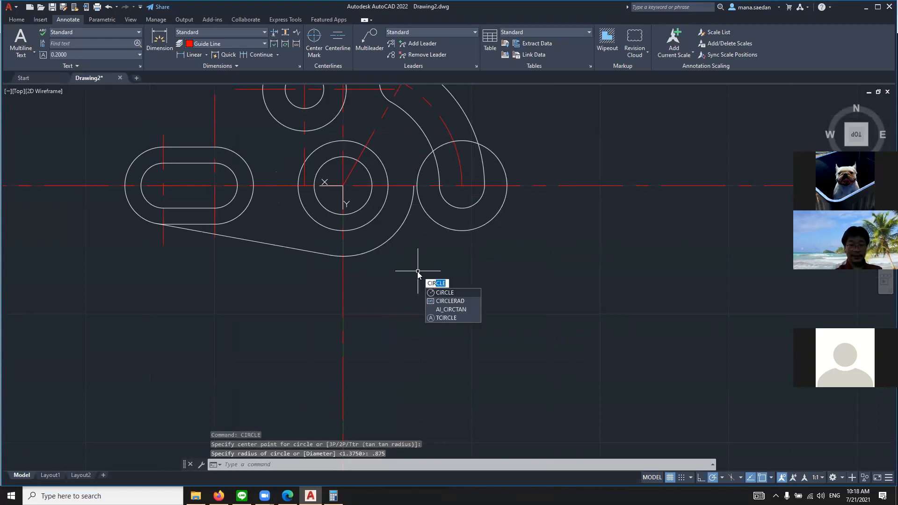
key(Return)
click(287, 495)
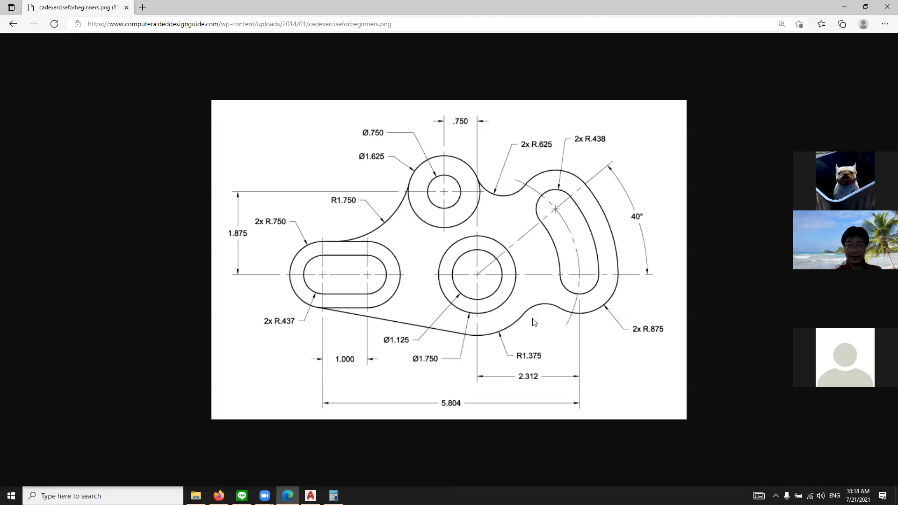
click(311, 496)
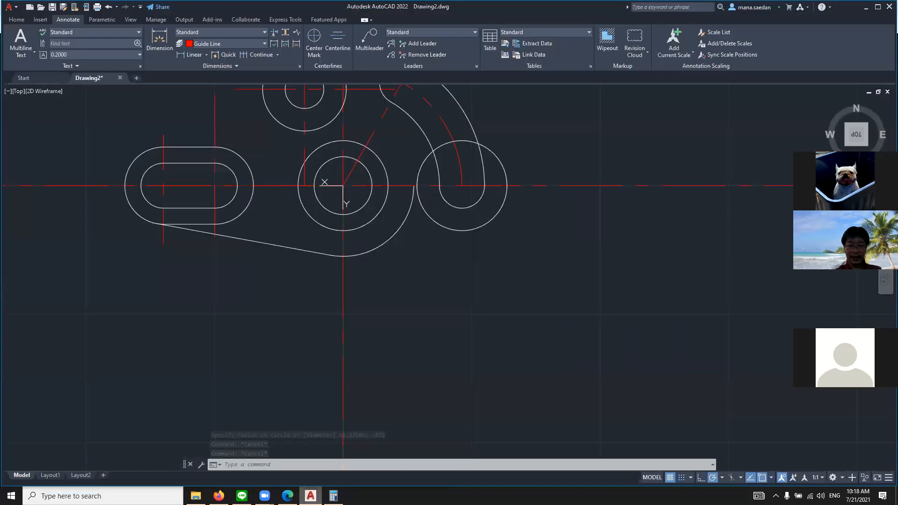
scroll(423, 176, up, 5)
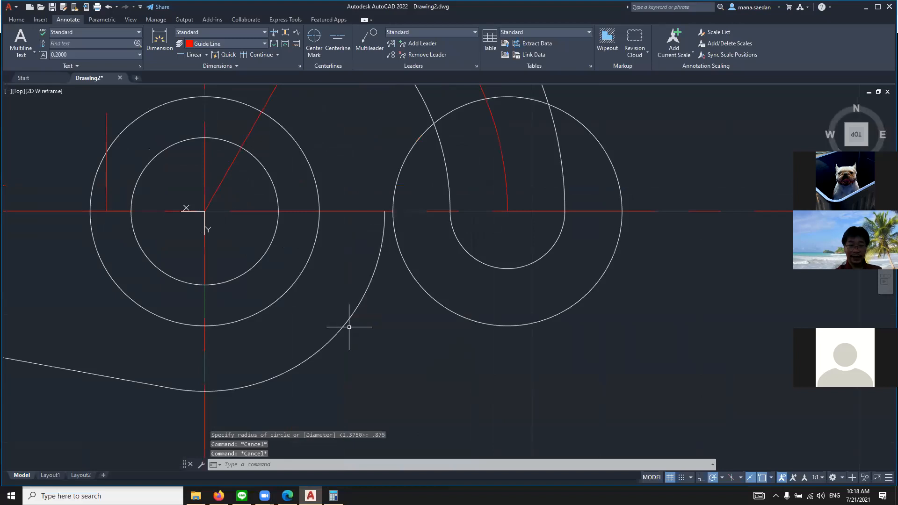
scroll(425, 313, down, 4)
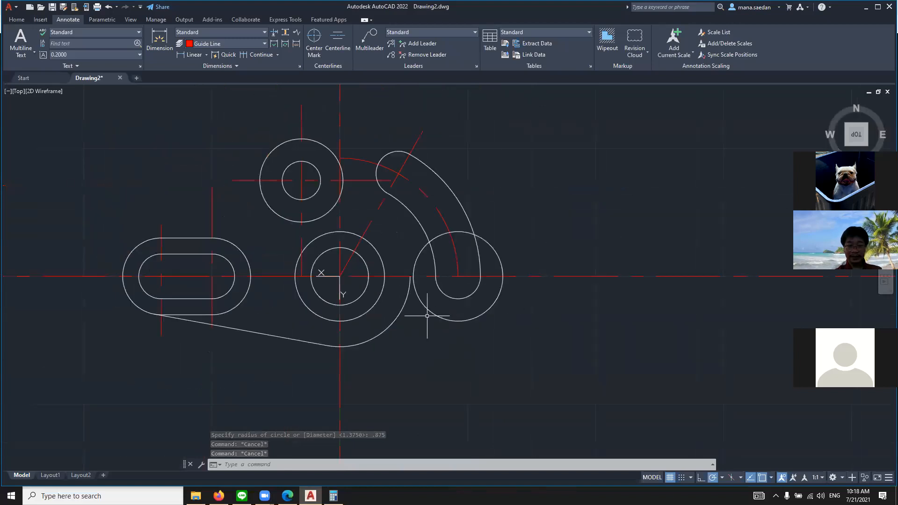
scroll(400, 360, up, 2)
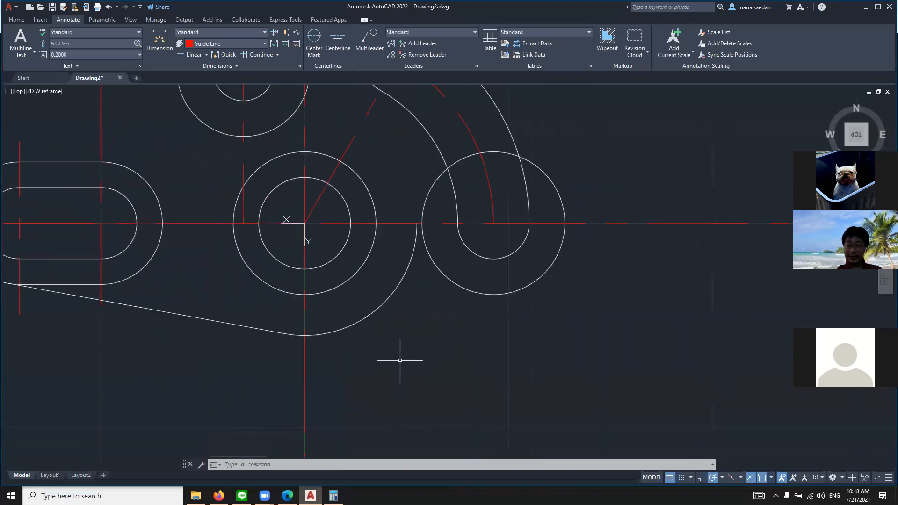
Try to draw an arc from a tangent point on the 1.375-radius arc through a tangent point on the 0.875-radius circle
text(arc)
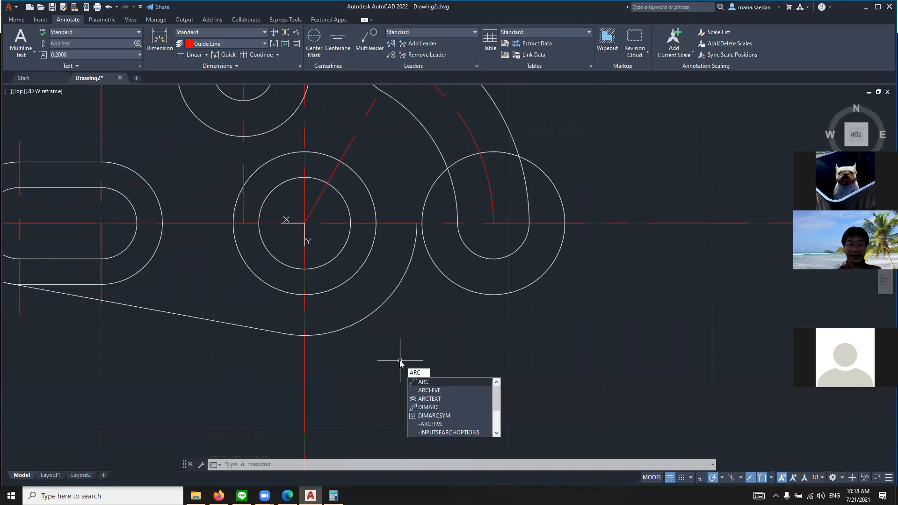
key(Return)
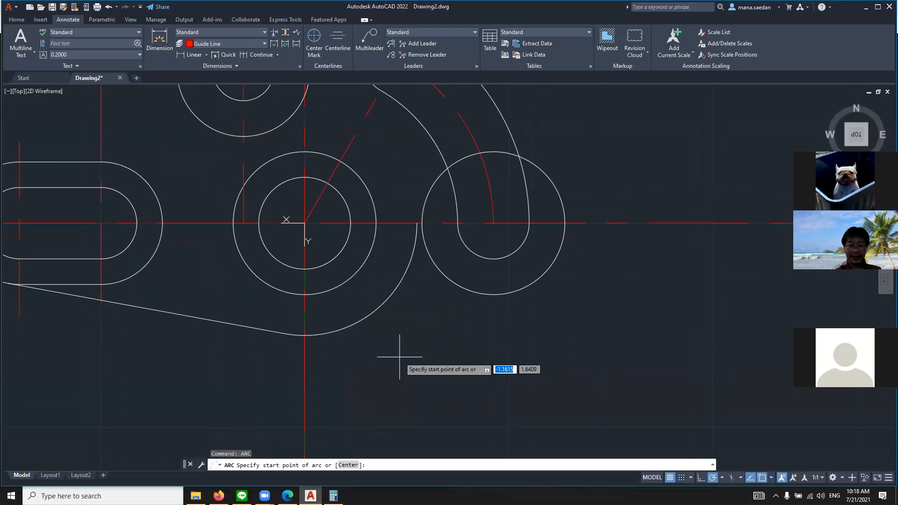
key(F8)
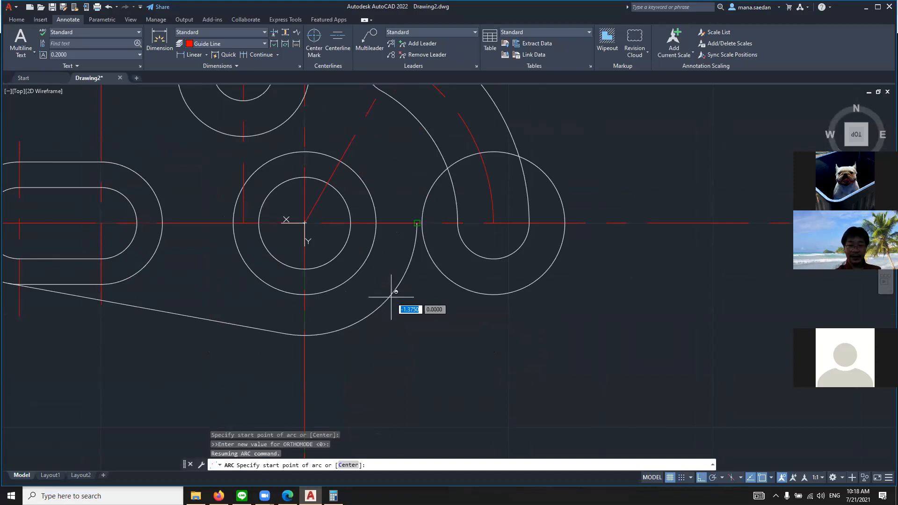
shift+right_click(391, 297)
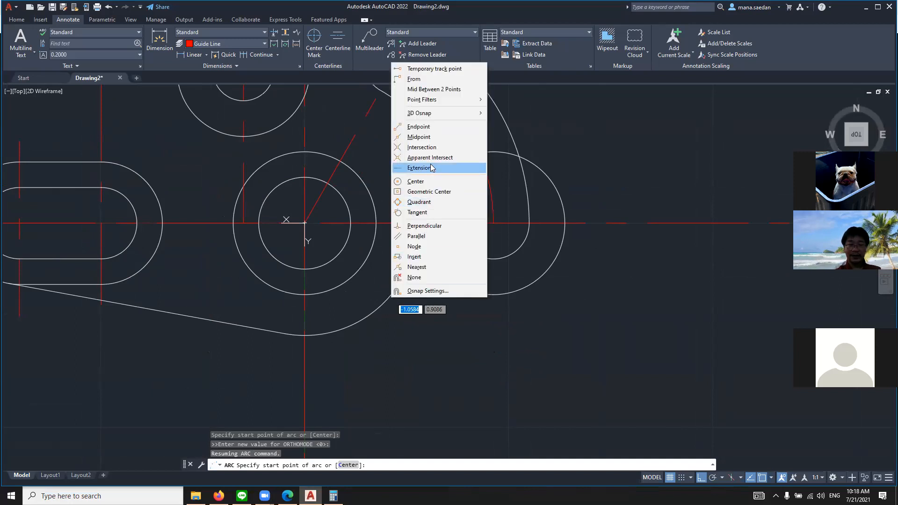
click(422, 212)
click(388, 295)
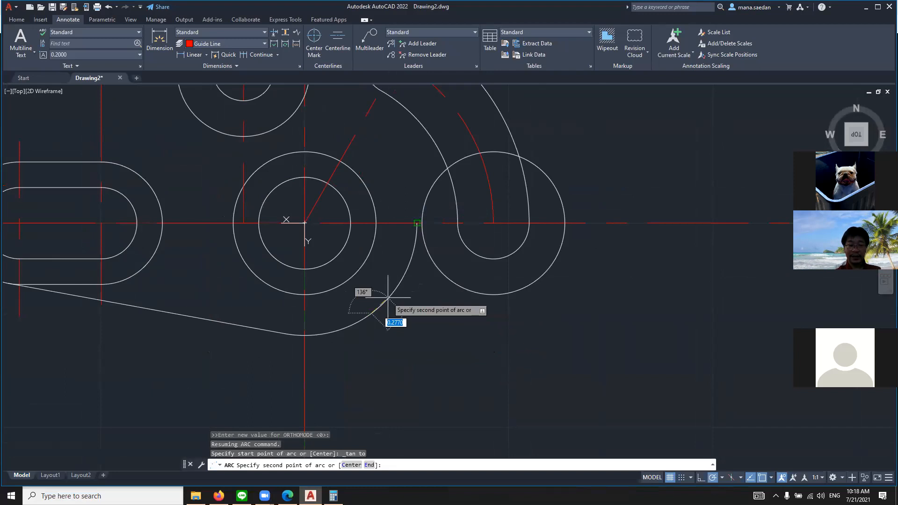
shift+right_click(451, 291)
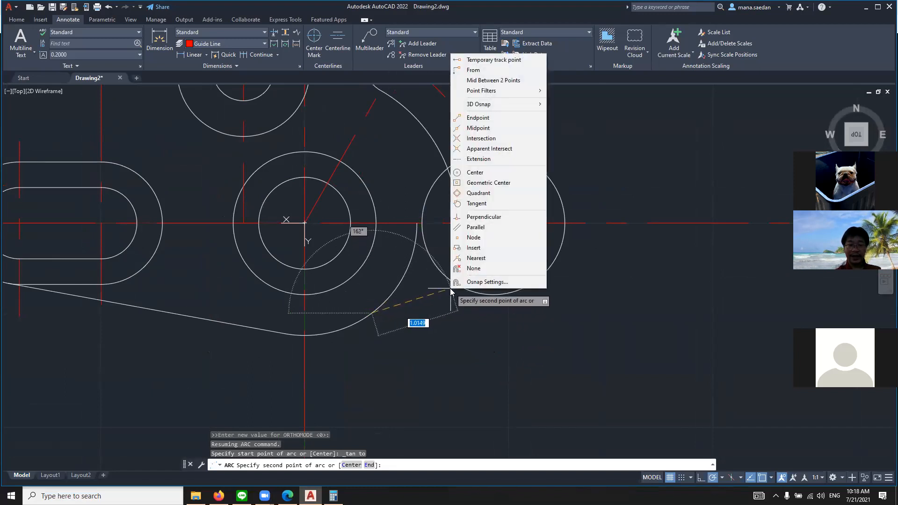
click(482, 203)
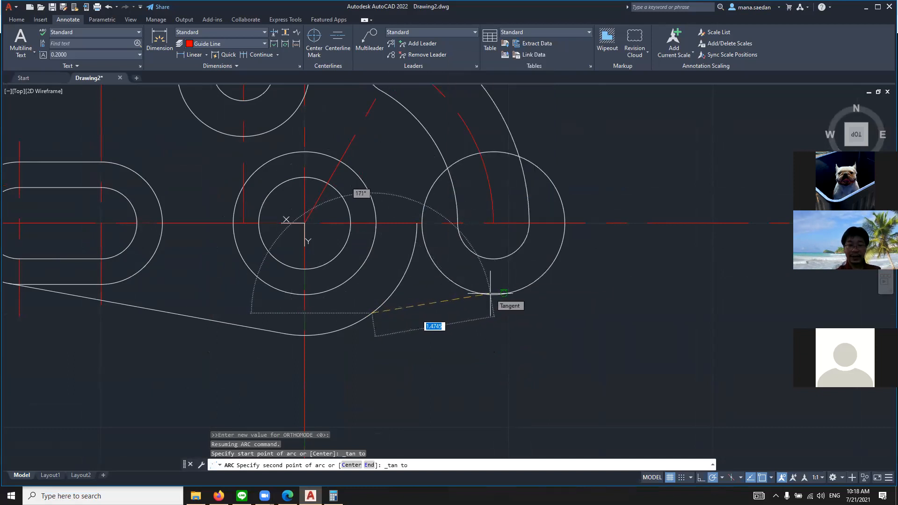
click(490, 293)
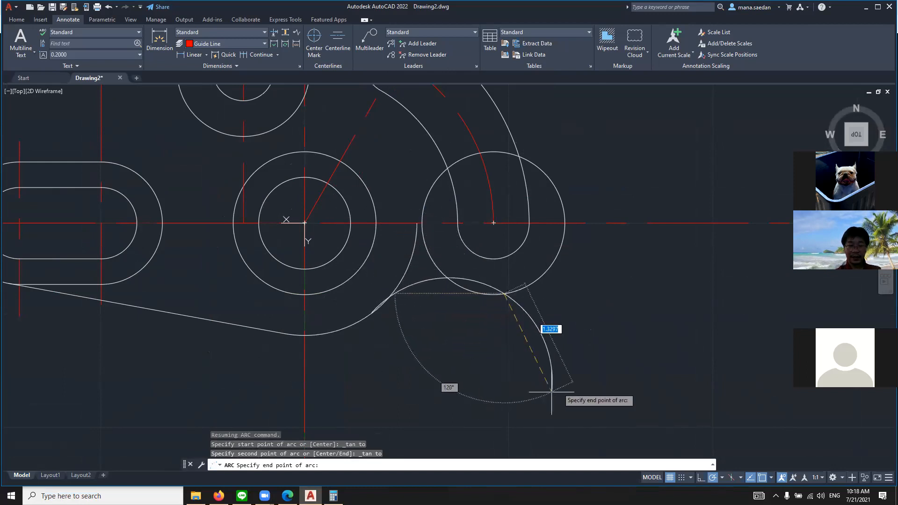
key(Escape)
key(Escape)
key(Escape)
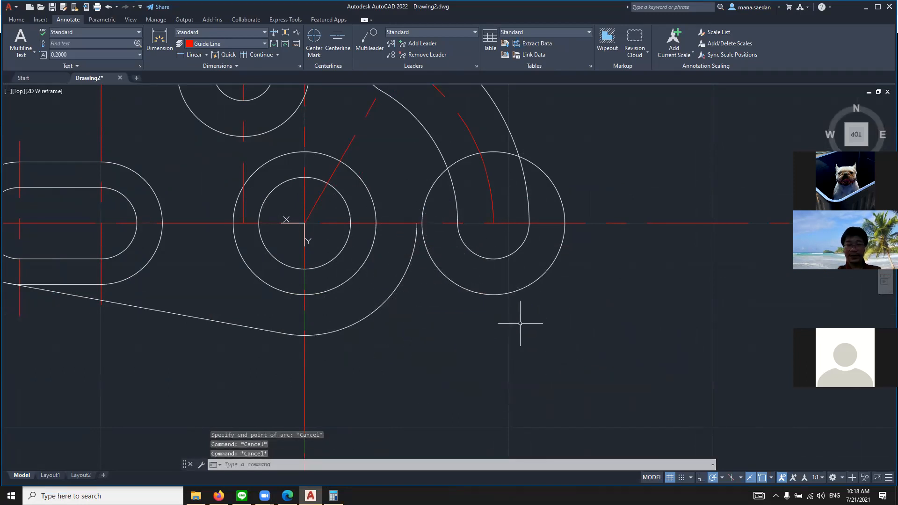
text(c)
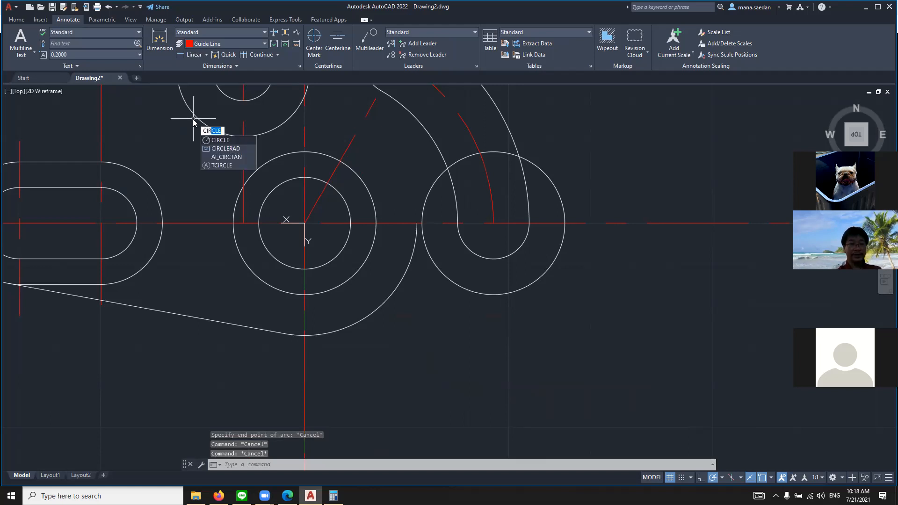
key(Return)
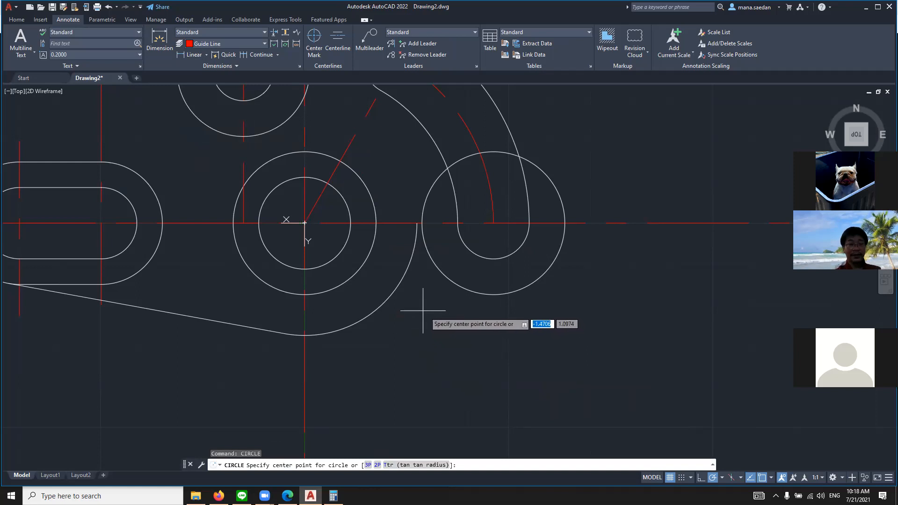
key(F8)
key(Escape)
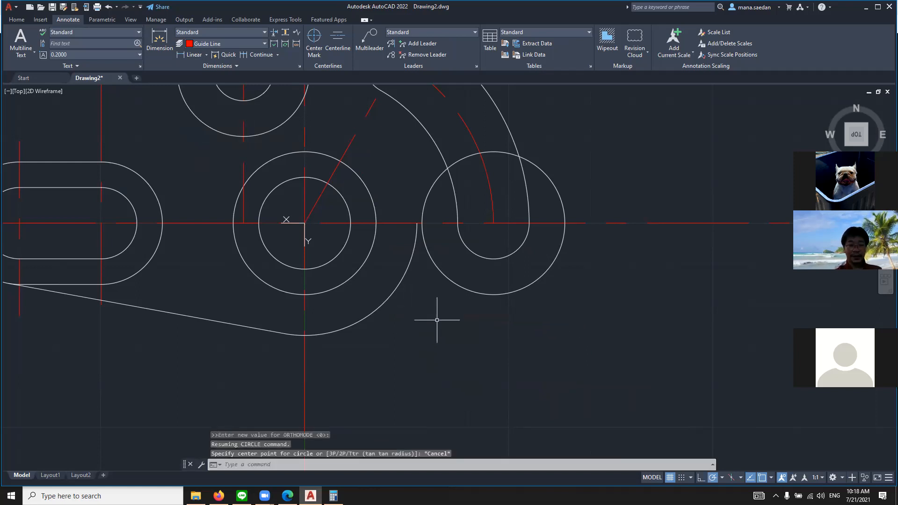
key(Escape)
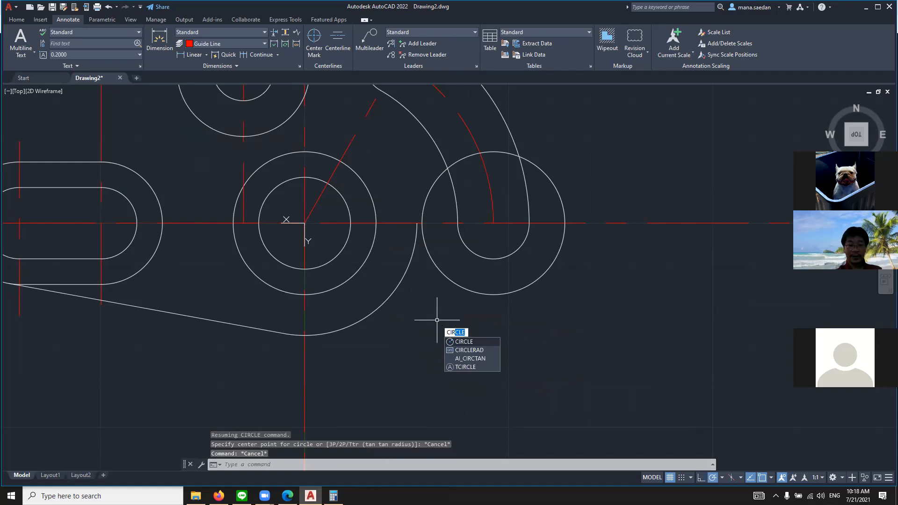
Try to draw a tangent-tangent-radius circle between the 1.375-radius arc and the 0.875-radius circle
key(Return)
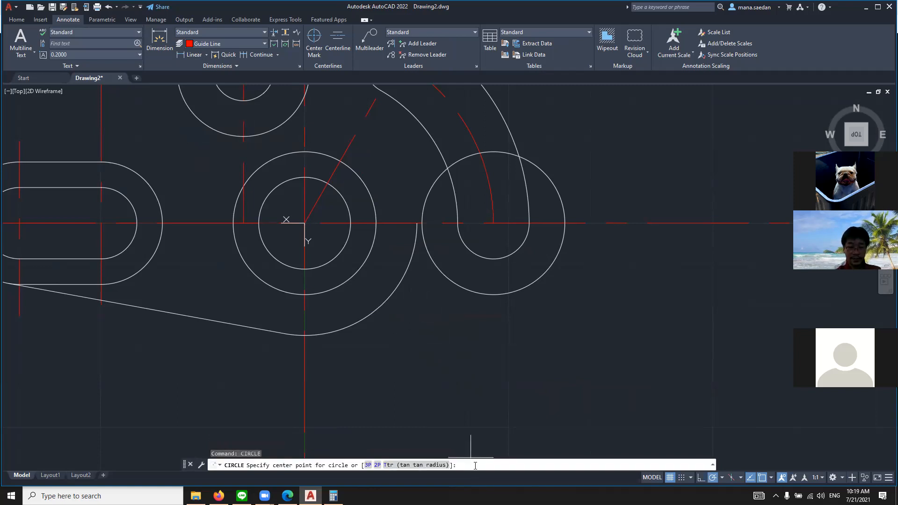
click(419, 468)
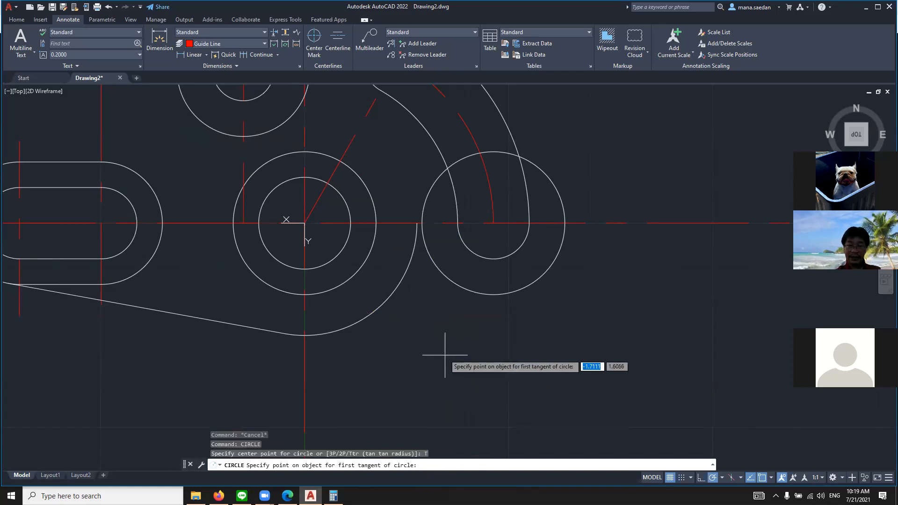
click(392, 301)
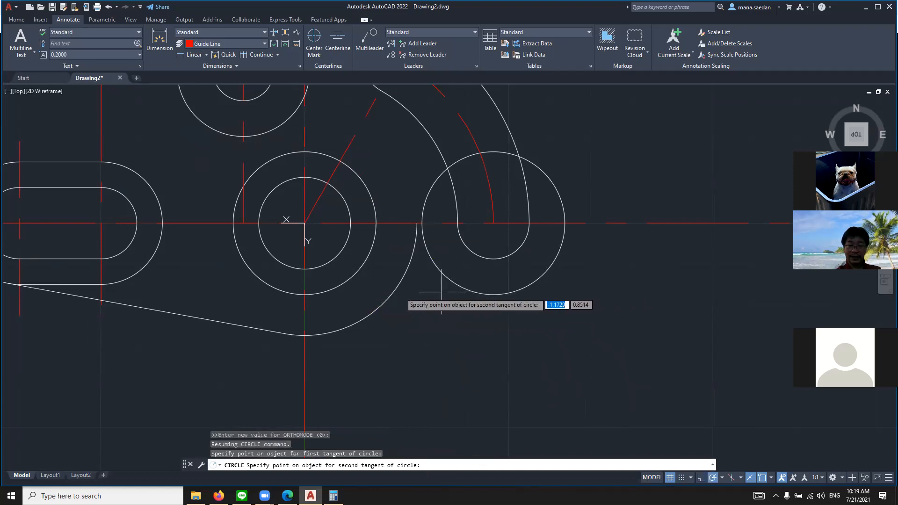
click(385, 299)
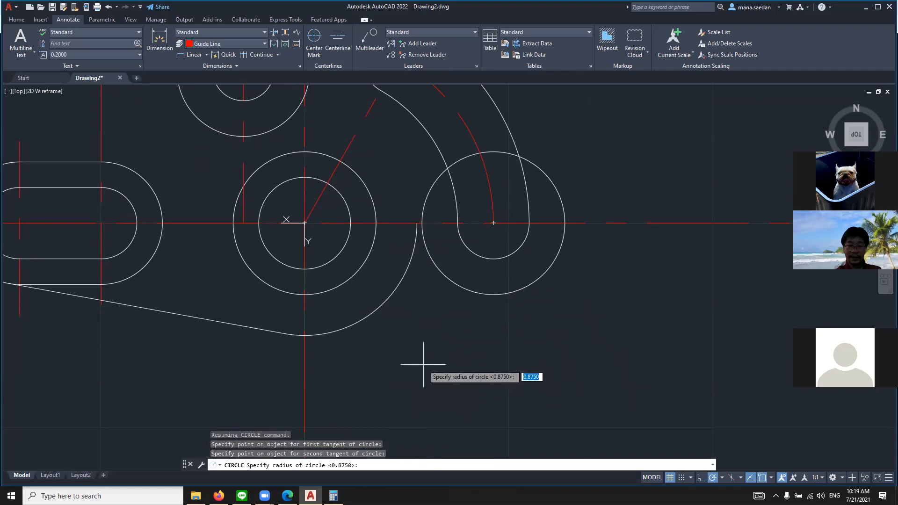
click(414, 295)
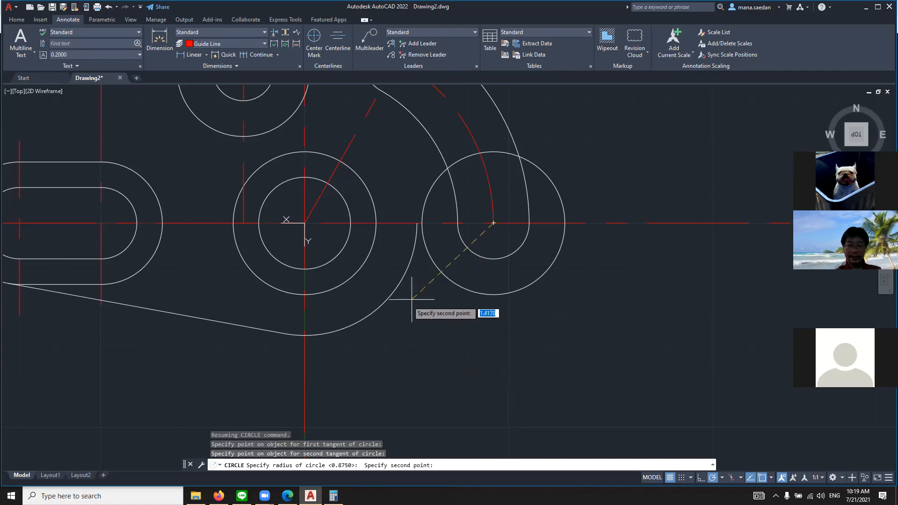
key(Escape)
key(Escape)
Try to draw a two-point circle with its diameter ends tangent to the 1.375-radius arc and the 0.875-radius circle
text(c)
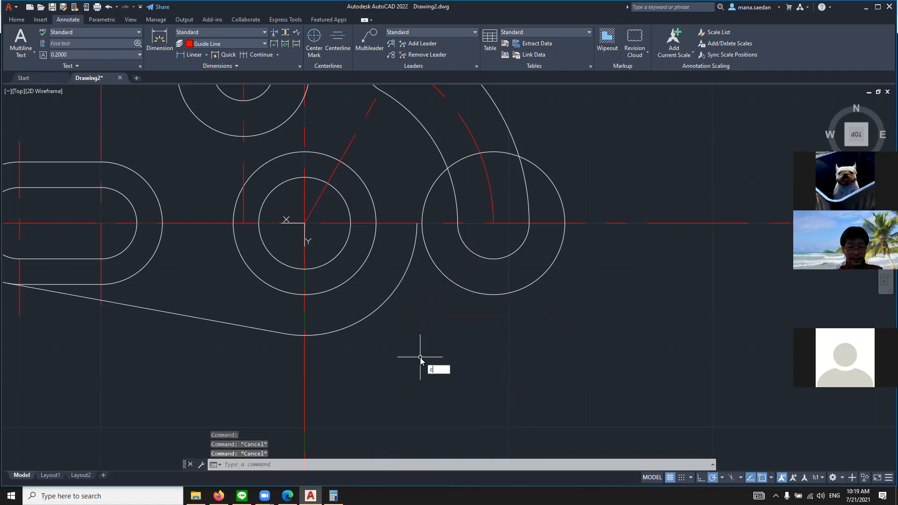
text(ir)
key(Return)
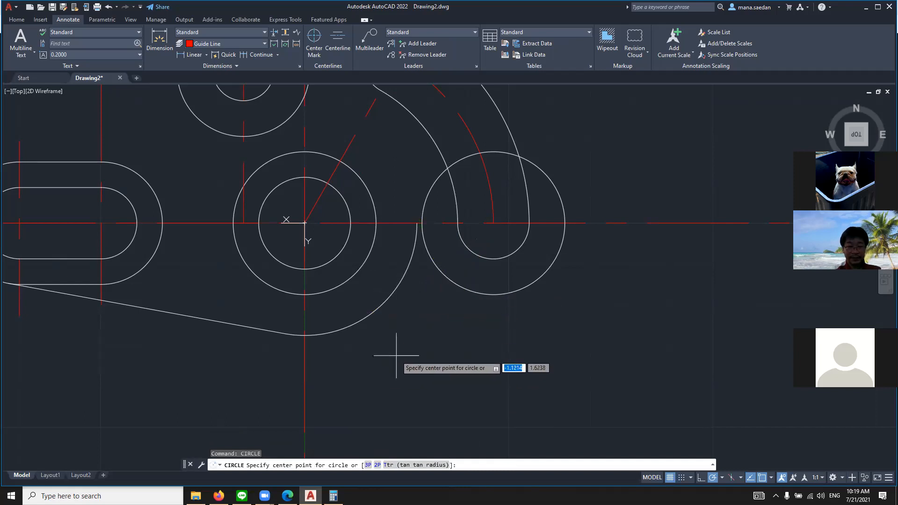
click(377, 465)
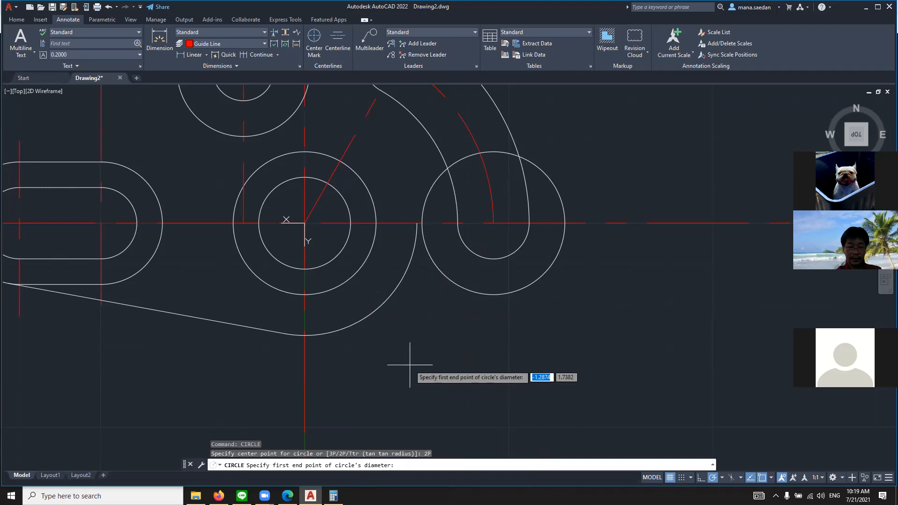
key(F8)
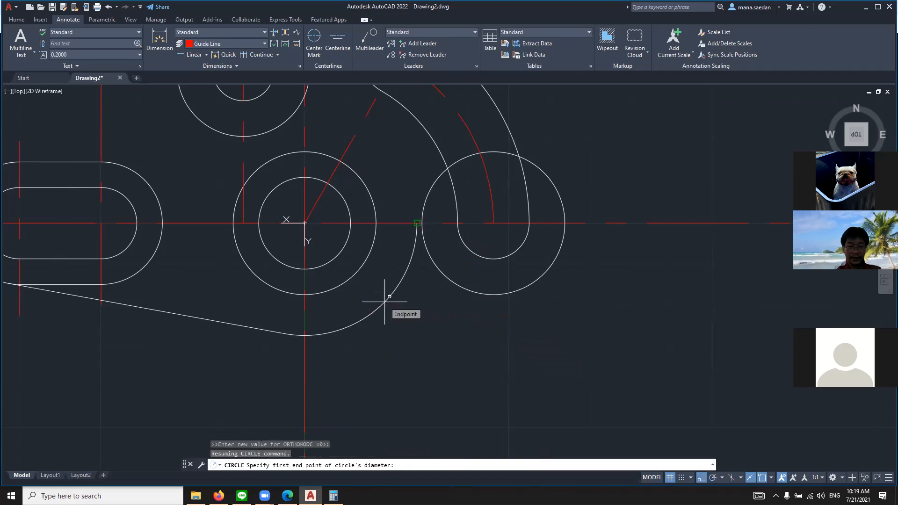
shift+right_click(387, 299)
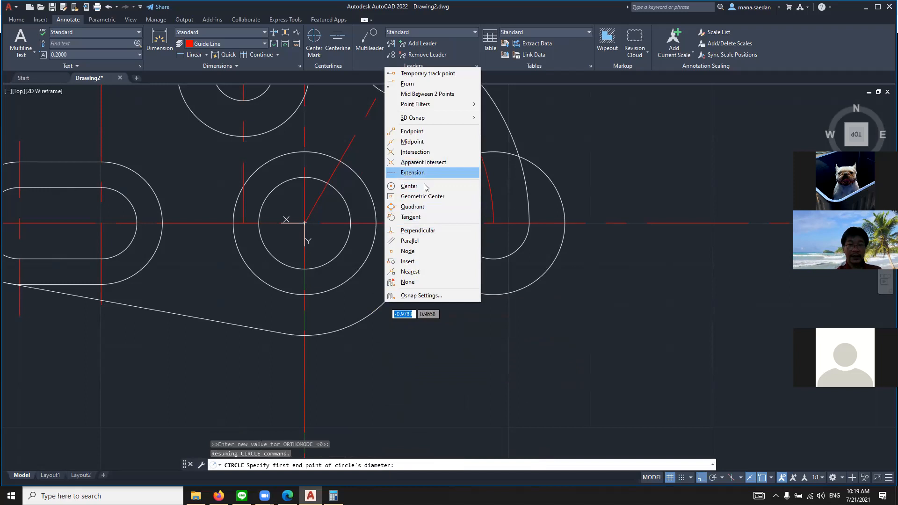
click(421, 216)
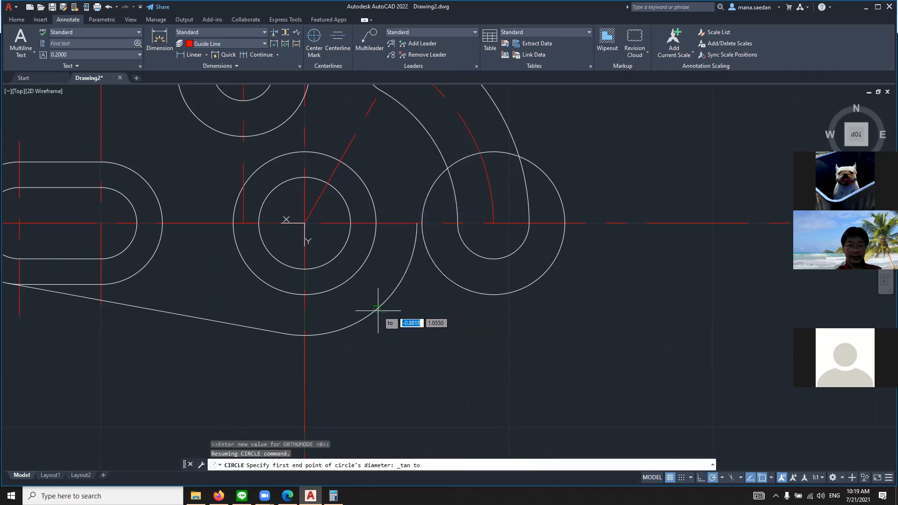
click(378, 312)
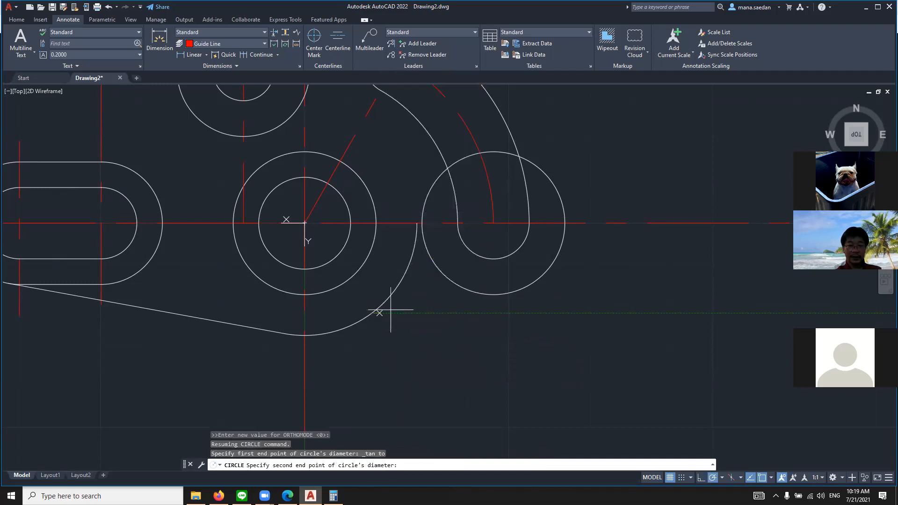
key(F8)
shift+right_click(467, 297)
click(510, 217)
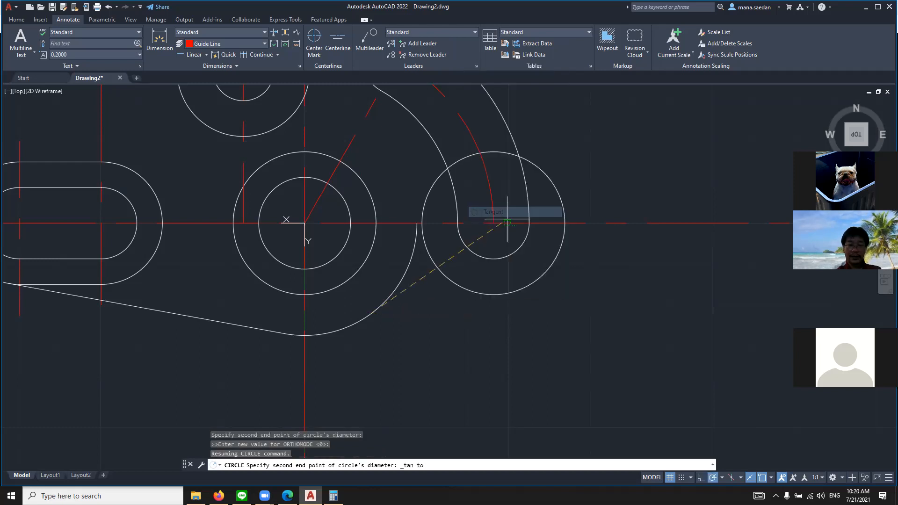
click(483, 295)
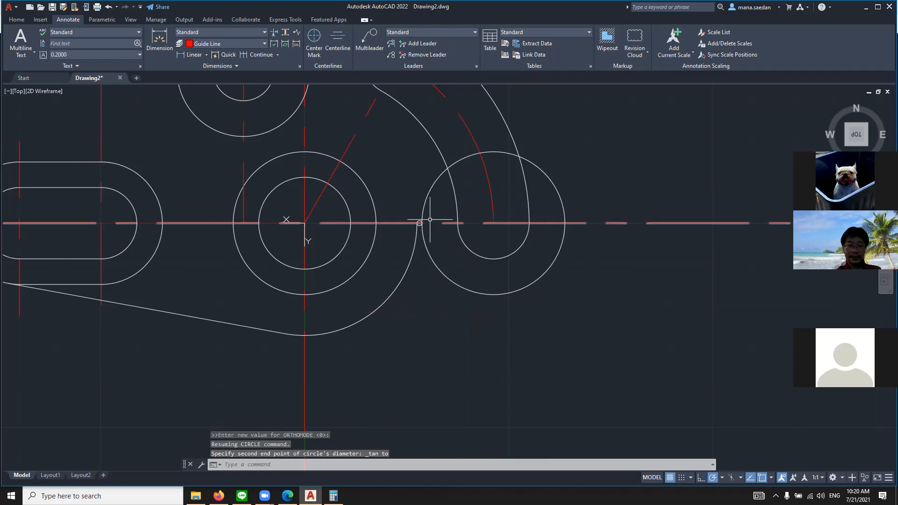
Delete the small circle between the 1.375-radius arc and the 0.875-radius circle
scroll(429, 272, up, 2)
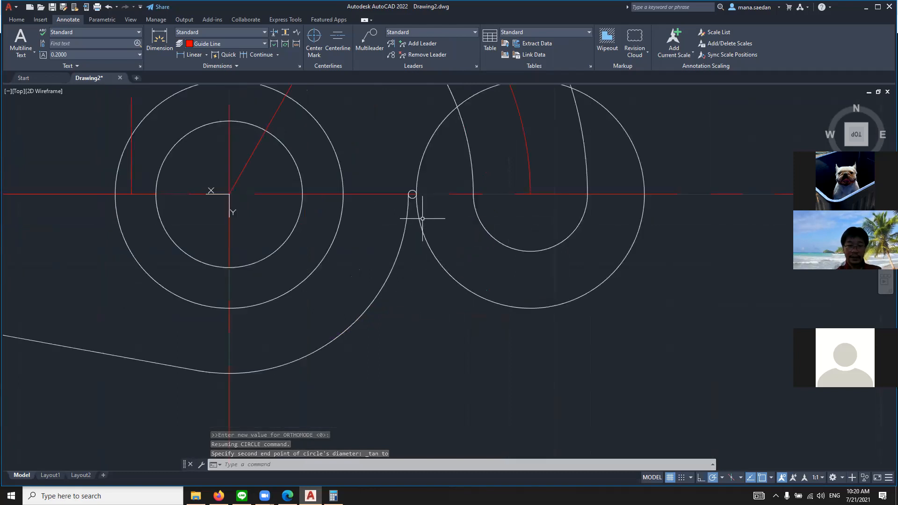
key(Escape)
click(411, 194)
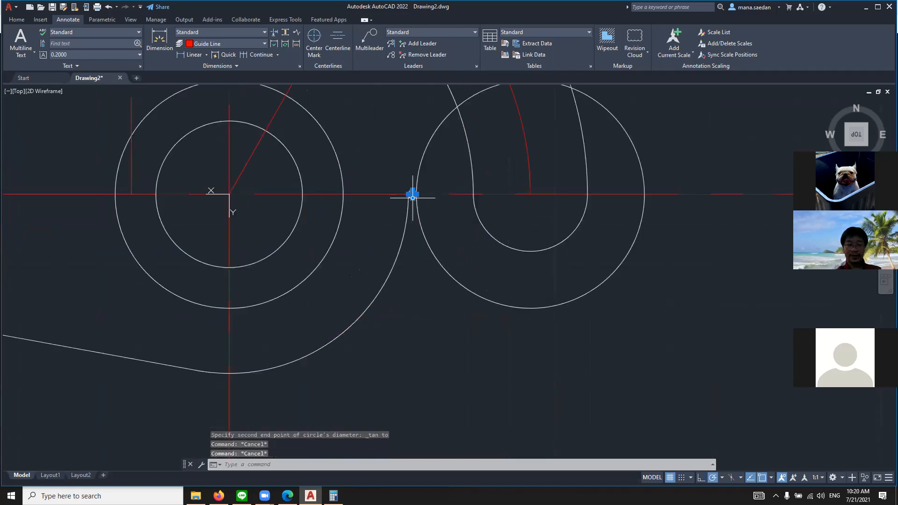
key(Delete)
Switch to the reference drawing in the browser and mark the 2x R.625 callout with an arrow to the lower blend arc
click(289, 496)
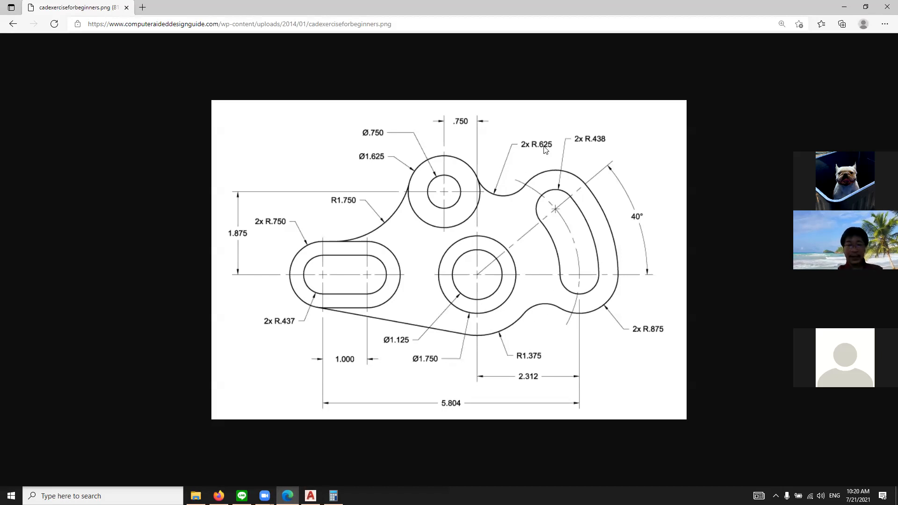
click(638, 296)
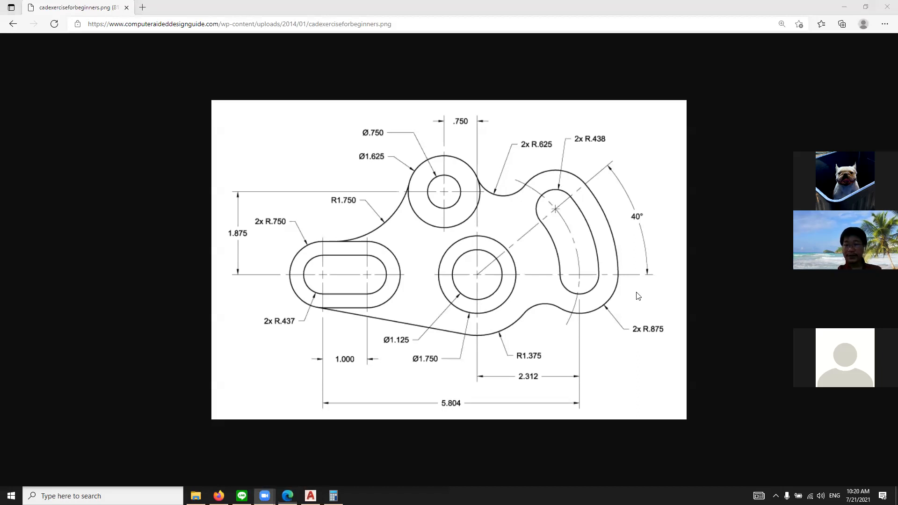
mouse_move(557, 135)
mouse_down()
mouse_move(507, 141)
mouse_move(580, 166)
mouse_move(546, 117)
mouse_up()
mouse_move(524, 165)
mouse_down()
mouse_move(542, 308)
mouse_move(537, 287)
mouse_up()
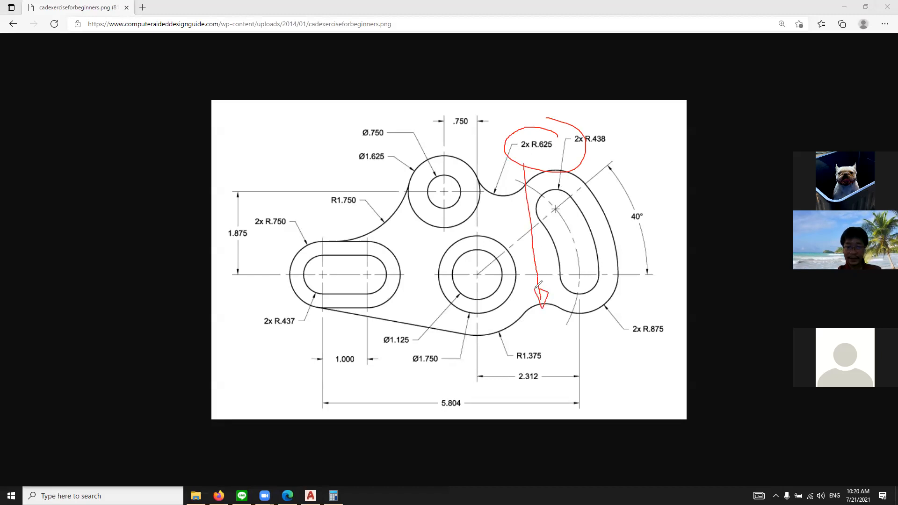
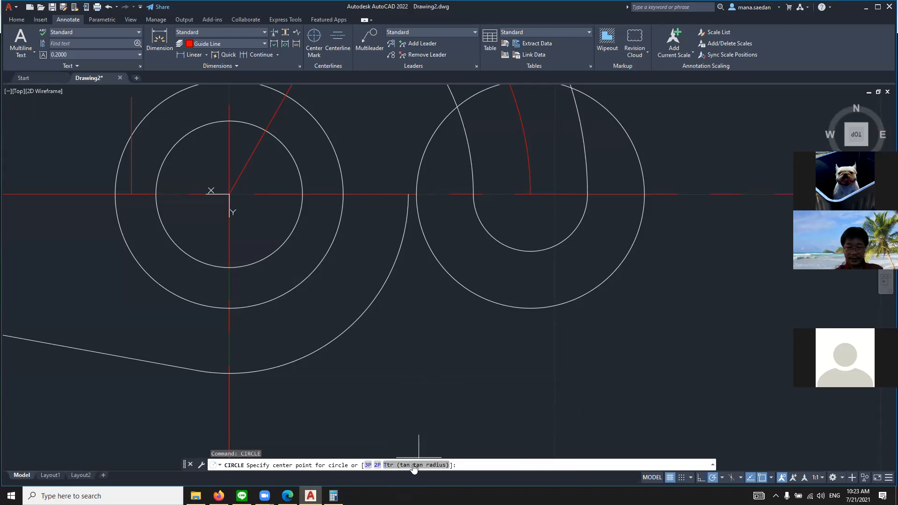
Try drawing a tangent-tangent-radius circle of radius 0.625 touching the 1.375-radius arc and the lower 0.875-radius circle
click(414, 465)
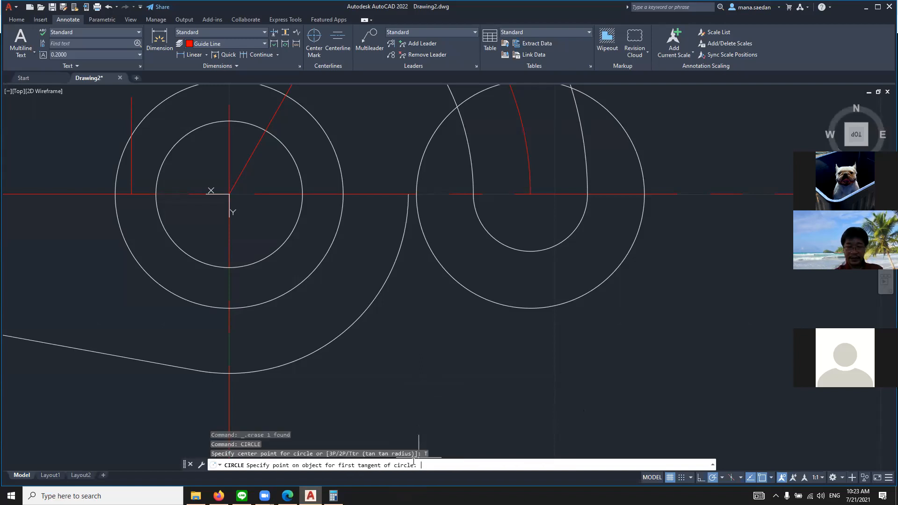
click(357, 324)
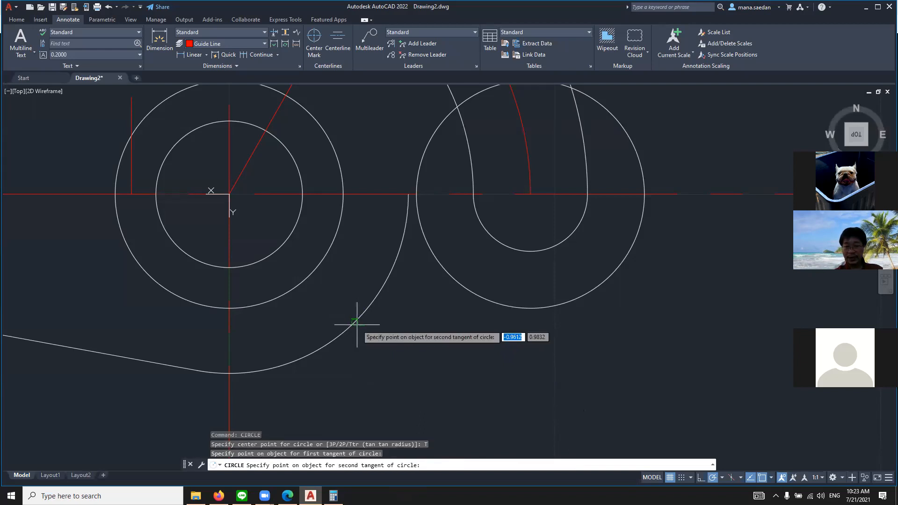
click(468, 287)
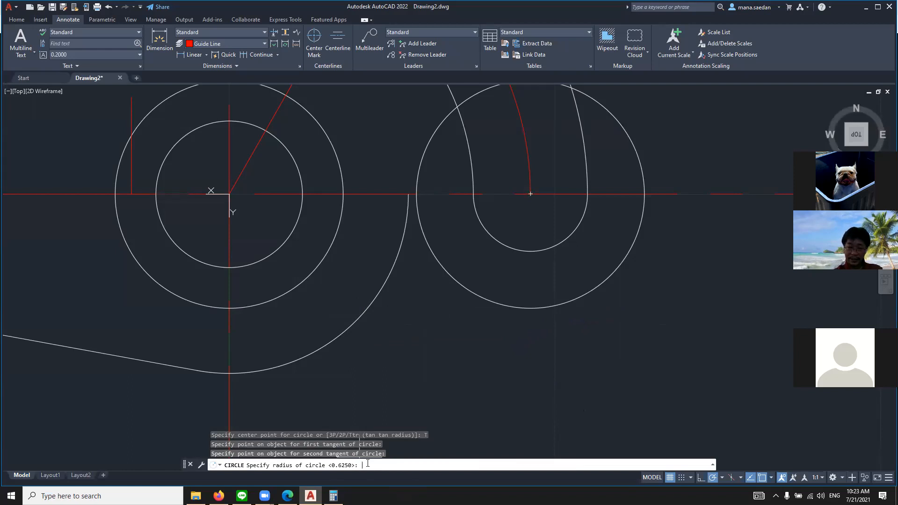
text(.025)
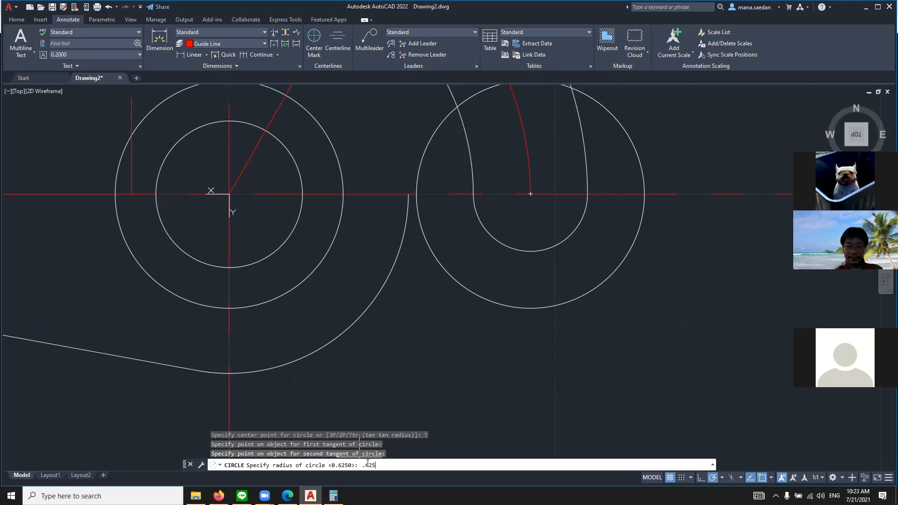
key(Return)
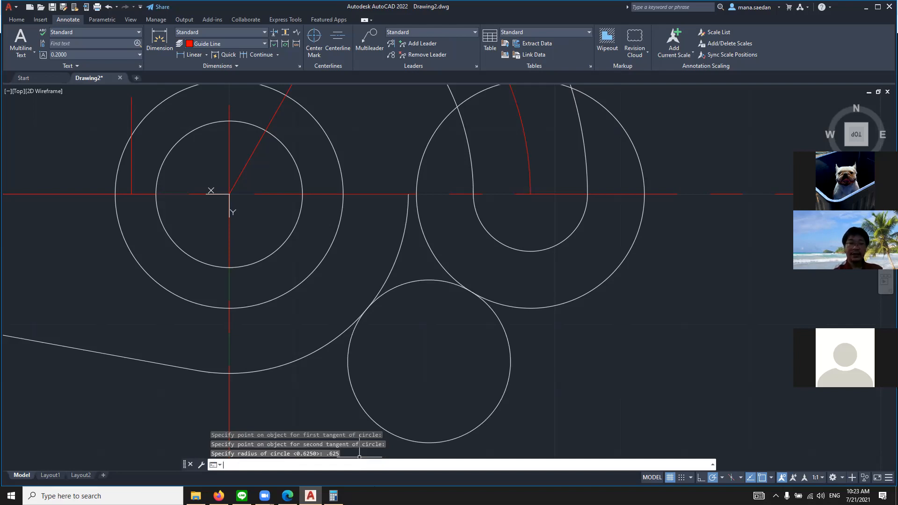
Try trimming the 0.625-radius circle, the 1.375-radius arc and the 0.875-radius circle at their tangent points to form the lower blend
scroll(399, 438, down, 4)
text(TR)
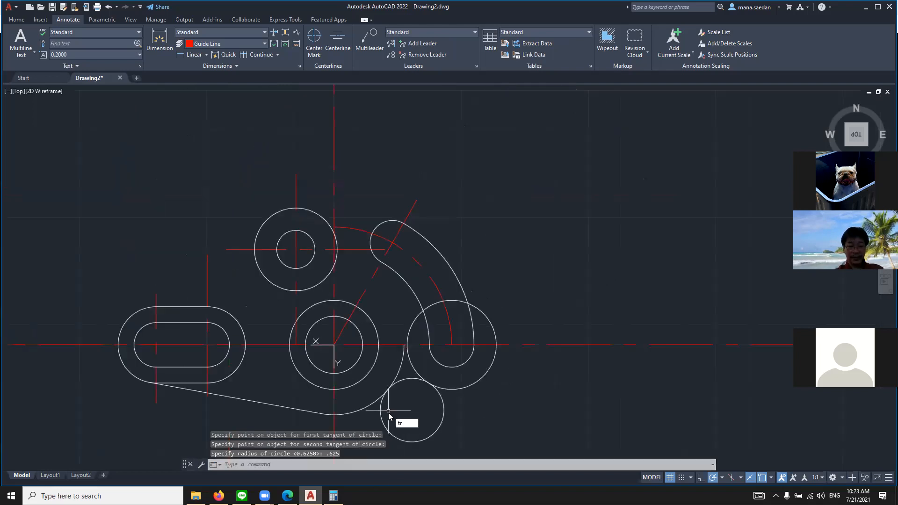
key(Return)
scroll(411, 358, up, 4)
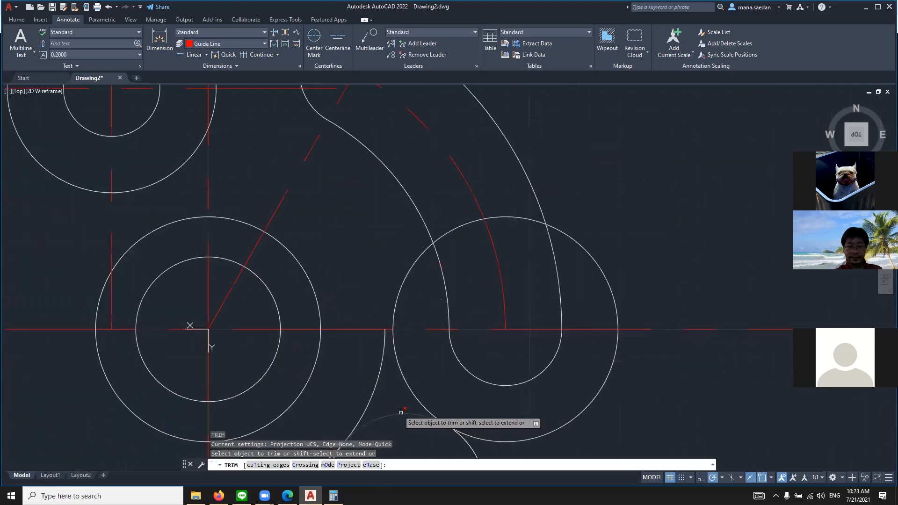
click(380, 387)
click(378, 385)
scroll(379, 383, down, 4)
scroll(396, 376, up, 3)
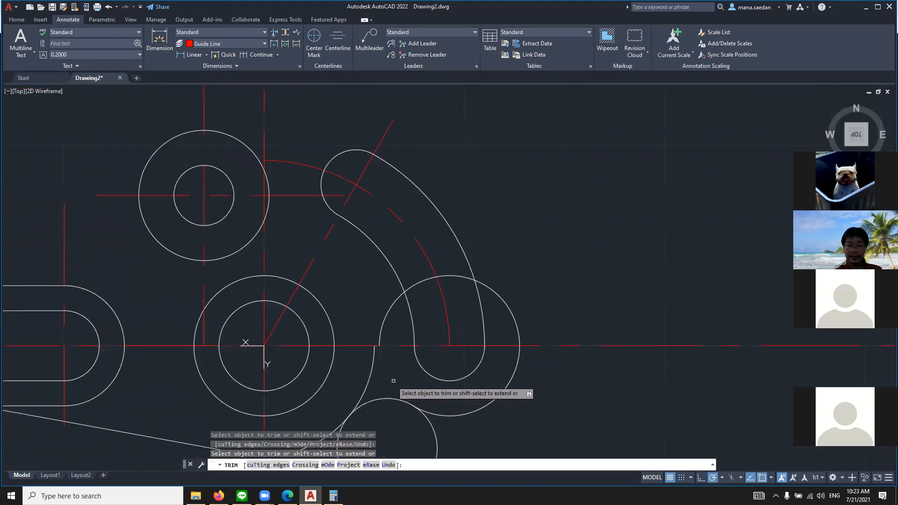
scroll(406, 384, down, 3)
scroll(374, 344, up, 5)
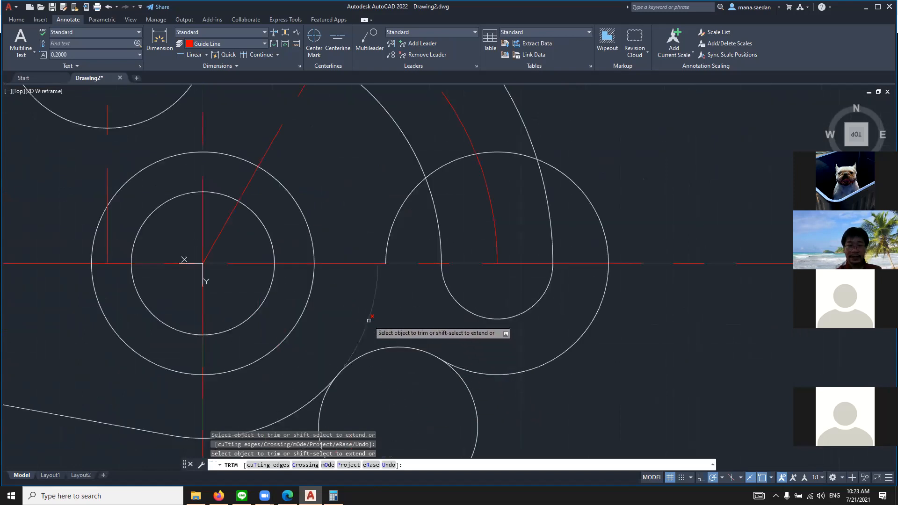
click(466, 385)
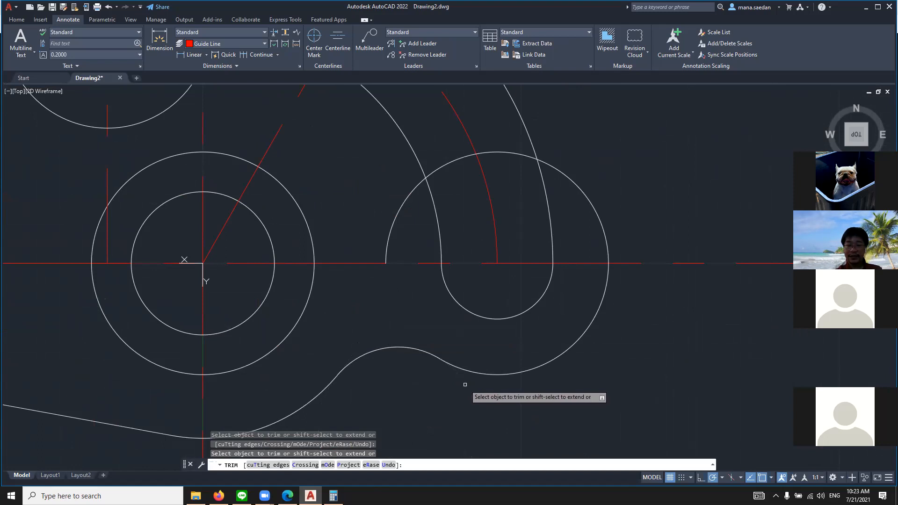
key(Escape)
Undo the blend trimming and the 0.625-radius tangent circle
scroll(431, 345, down, 4)
scroll(471, 311, up, 6)
scroll(548, 158, down, 2)
scroll(540, 169, up, 2)
scroll(529, 175, down, 6)
scroll(557, 145, up, 3)
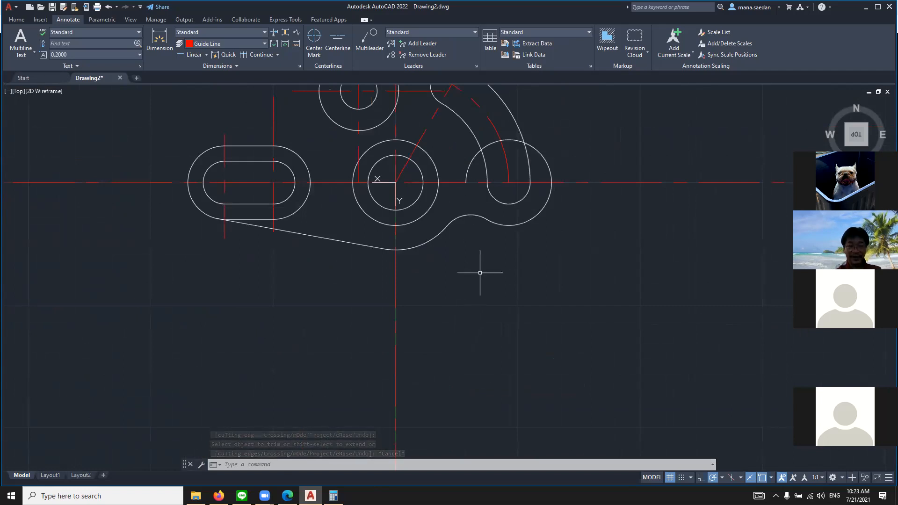
scroll(491, 185, up, 2)
scroll(477, 281, up, 2)
scroll(481, 301, down, 5)
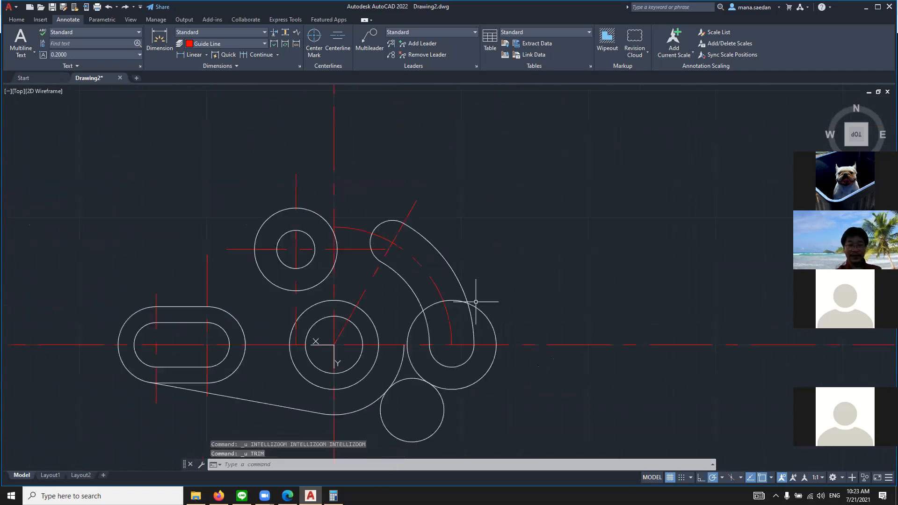
scroll(467, 318, up, 5)
key(ctrl+z)
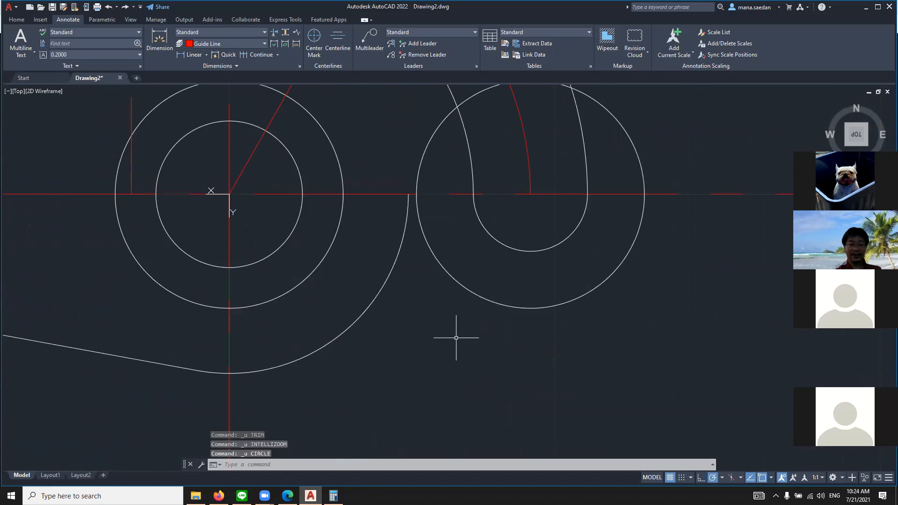
scroll(456, 338, down, 2)
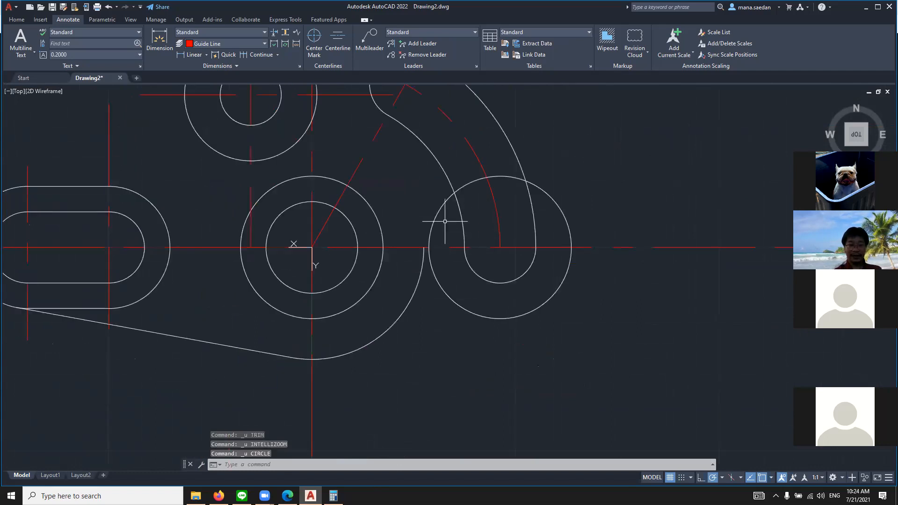
key(Escape)
key(Escape)
key(Escape)
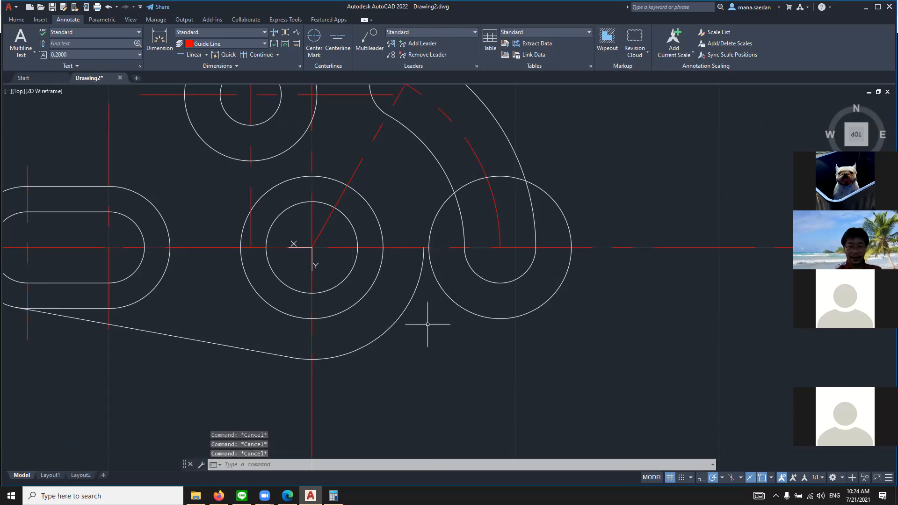
Switch to the reference drawing in the browser, circle the 2x R.625 callout, and trace the upper and lower blend arcs it covers
click(288, 495)
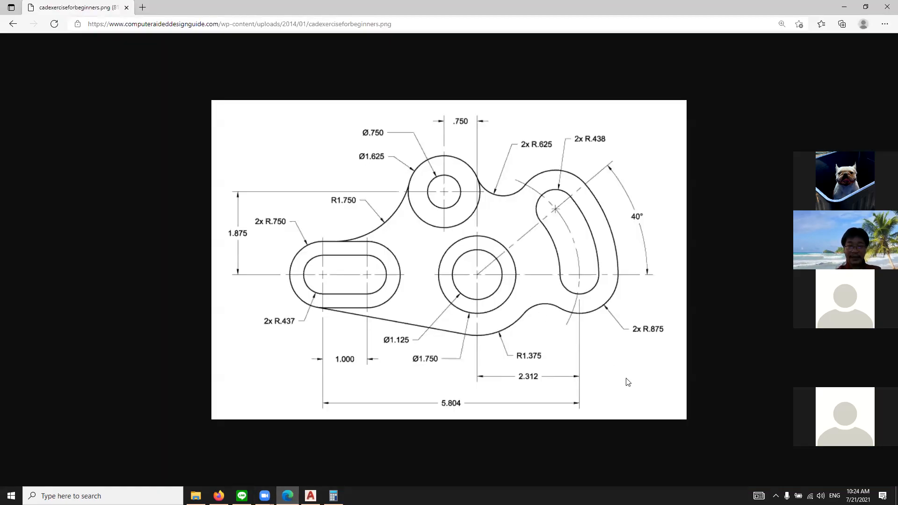
click(788, 400)
mouse_move(522, 318)
mouse_down()
mouse_move(530, 308)
mouse_move(573, 307)
mouse_up()
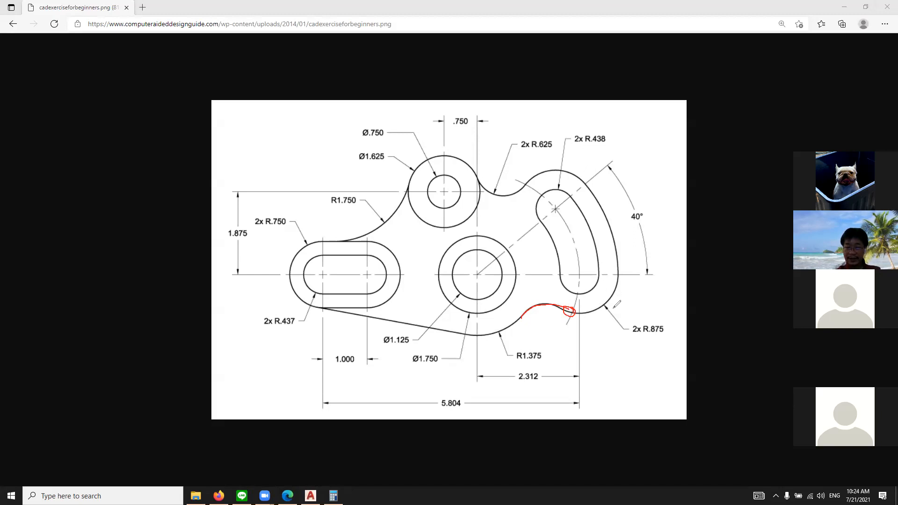
mouse_move(514, 320)
mouse_down()
mouse_move(514, 329)
mouse_move(504, 325)
mouse_move(564, 308)
mouse_up()
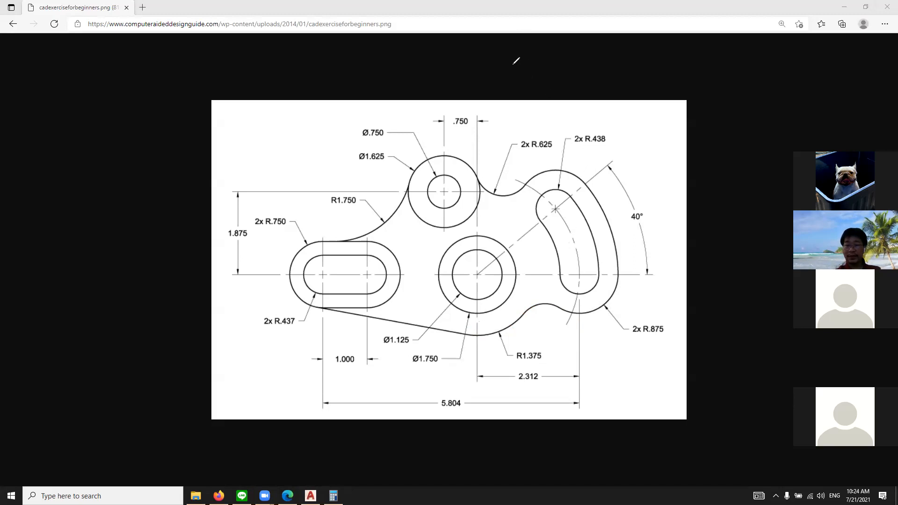
mouse_move(555, 135)
mouse_down()
mouse_move(534, 127)
mouse_move(510, 136)
mouse_move(511, 151)
mouse_move(561, 154)
mouse_move(551, 128)
mouse_up()
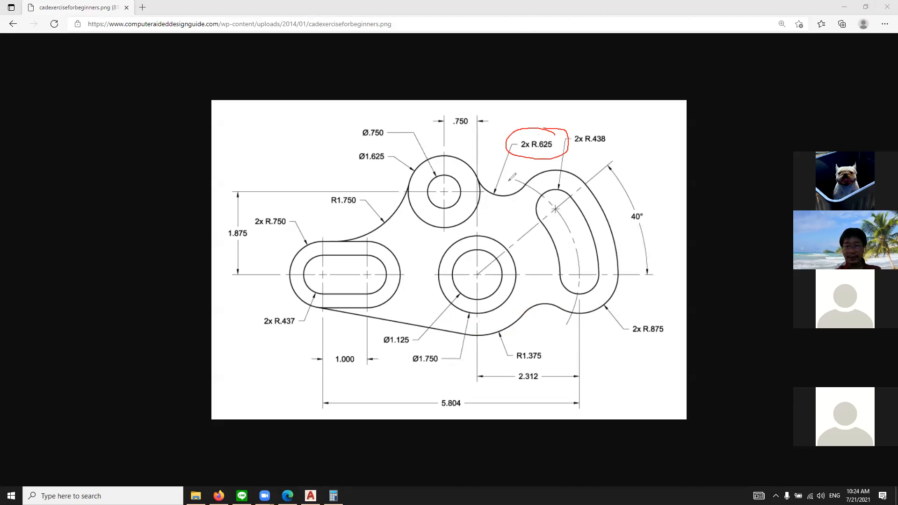
drag(481, 179, 523, 191)
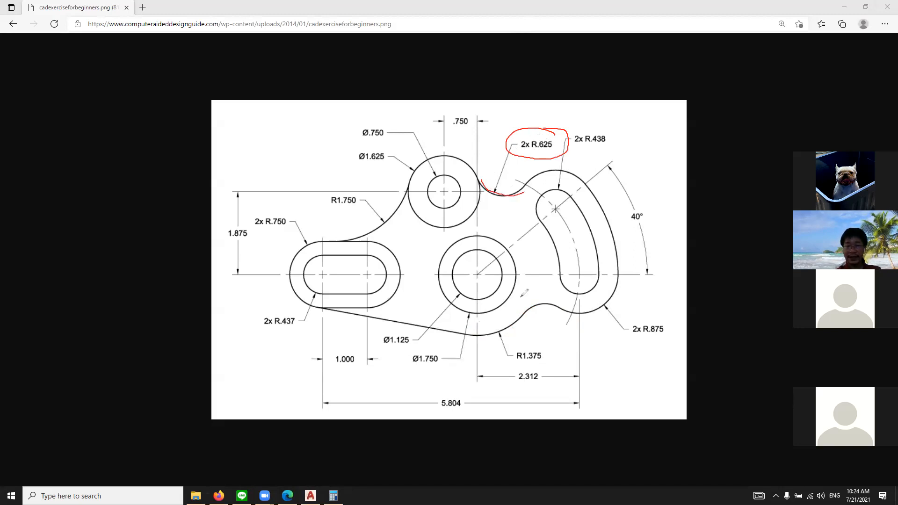
mouse_move(521, 312)
mouse_down()
mouse_move(542, 300)
mouse_move(567, 311)
mouse_up()
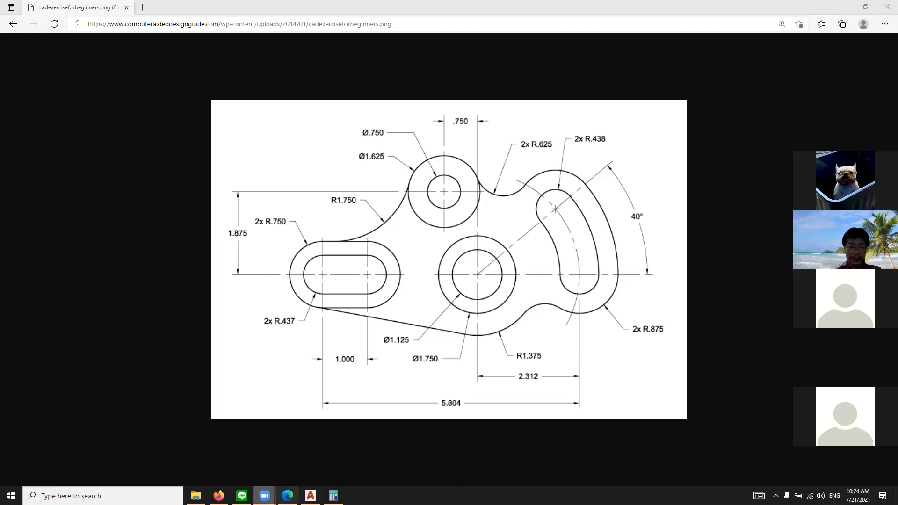
Return to AutoCAD and draw a 0.625-radius circle tangent to the 1.375-radius arc and the lower 0.875-radius circle
click(310, 496)
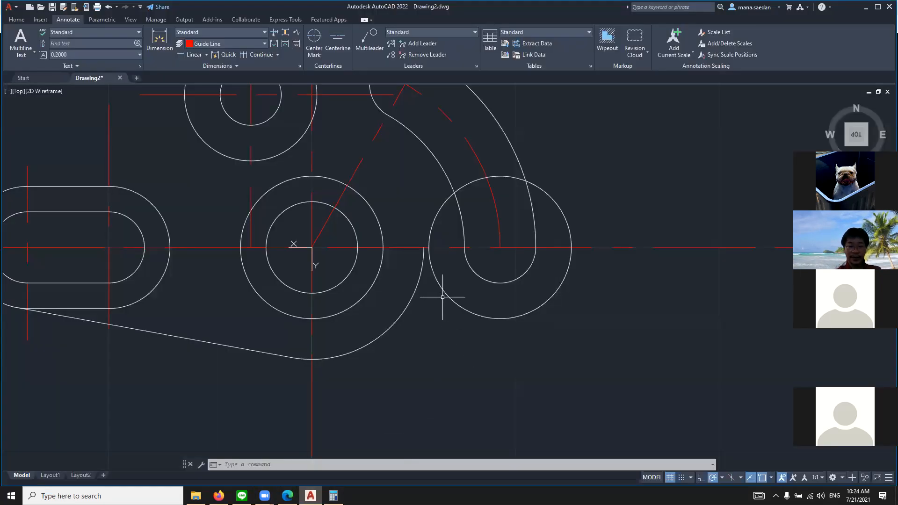
text(CIR)
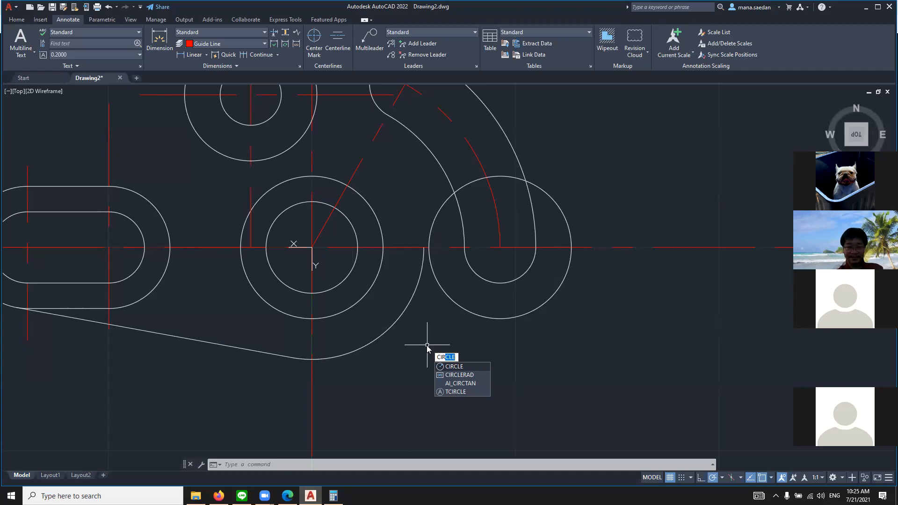
key(Return)
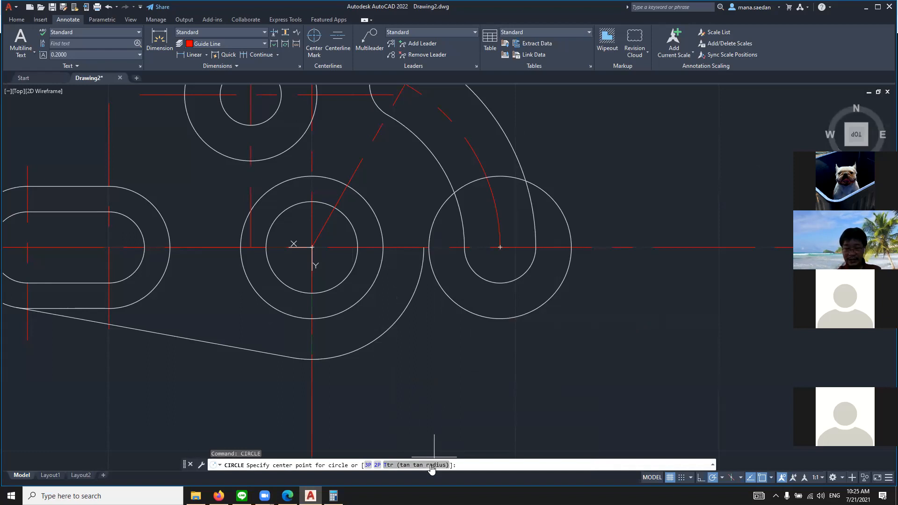
click(396, 467)
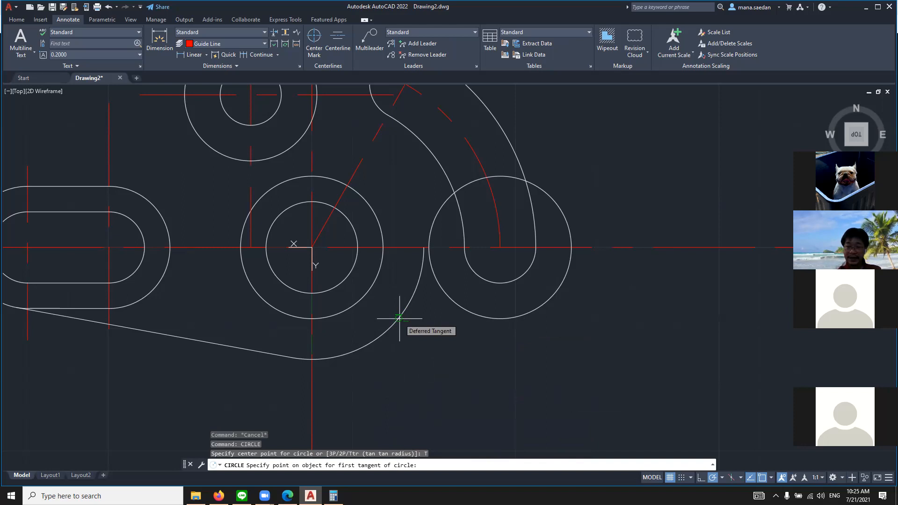
click(399, 319)
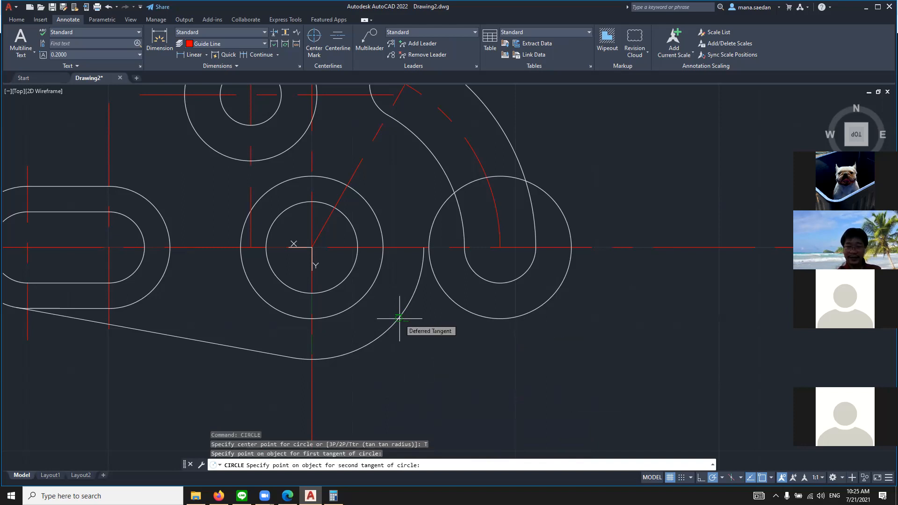
click(474, 314)
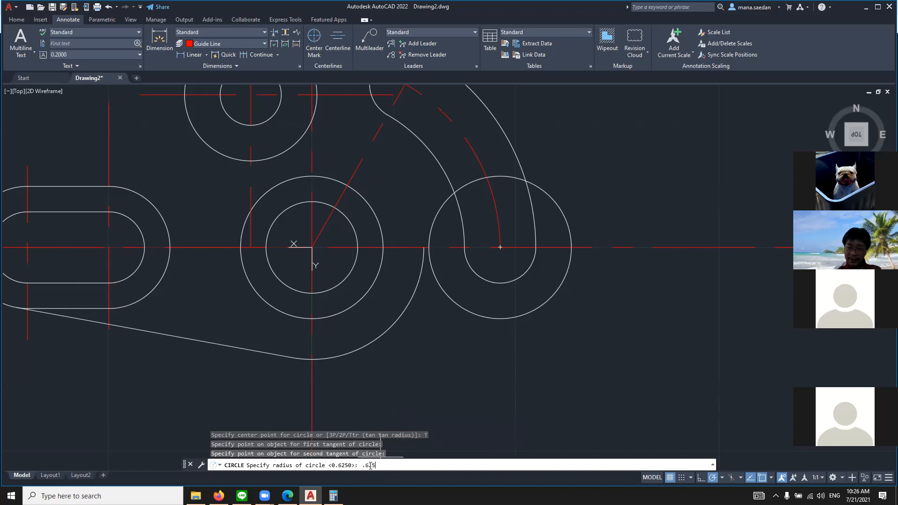
key(Return)
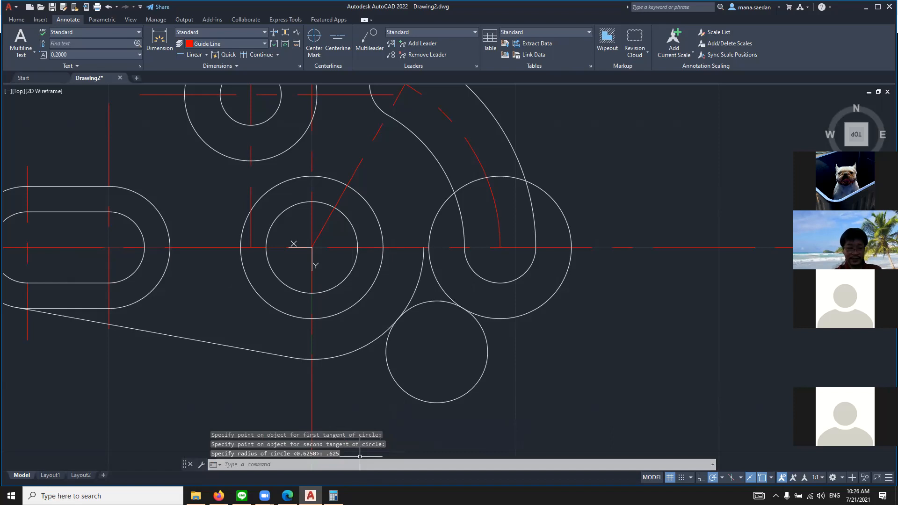
Trim the 0.625-radius circle, the 1.375-radius arc and the 0.875-radius circle beyond their tangent points, leaving a smooth lower blend
text(r)
key(Return)
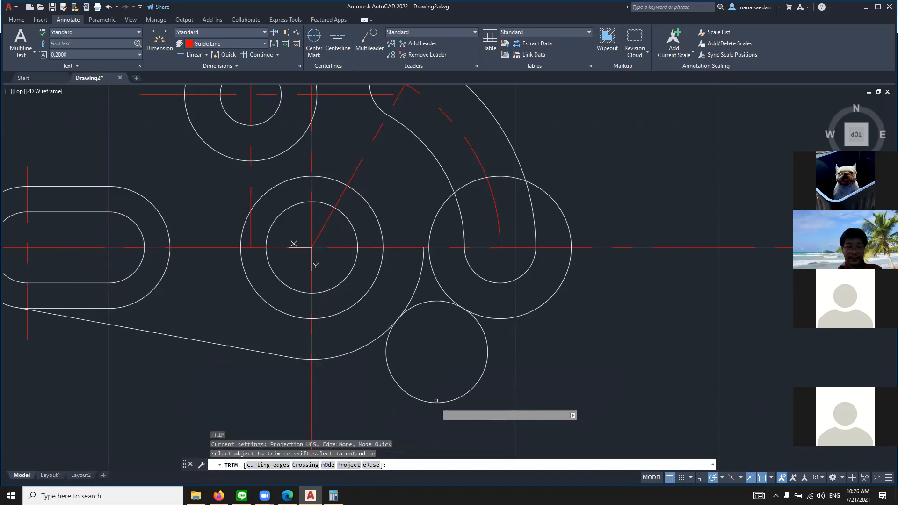
click(436, 404)
click(436, 400)
click(406, 289)
click(416, 289)
click(442, 283)
click(435, 284)
click(418, 282)
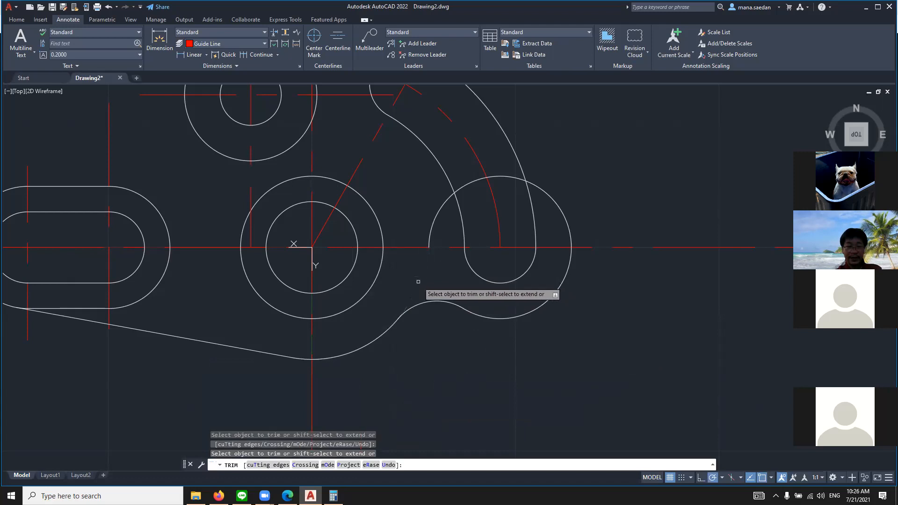
Trim away the upper inner part of the 0.875-radius circle up to the curved slot's outer edge
click(432, 224)
click(466, 184)
click(501, 177)
scroll(543, 193, up, 5)
scroll(498, 208, down, 8)
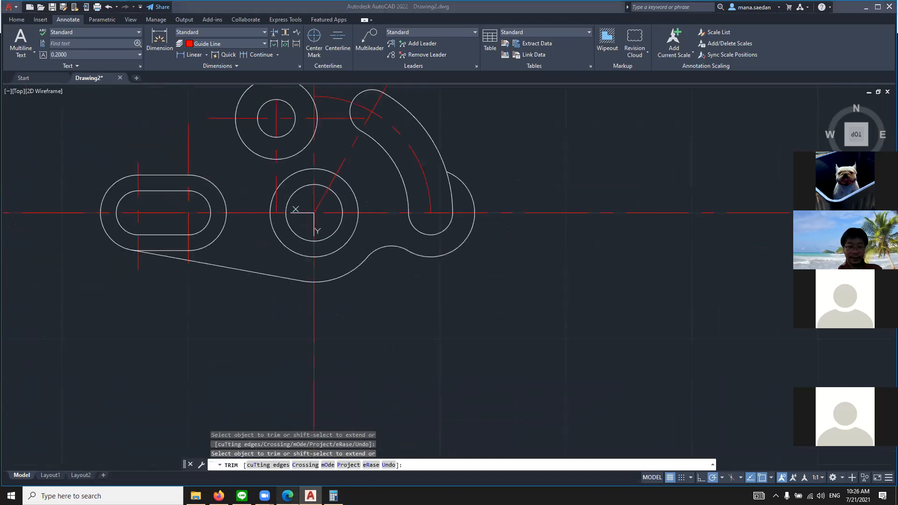
Check the outer contour around the curved slot in the browser's reference drawing, and return to the slot area in AutoCAD
click(287, 496)
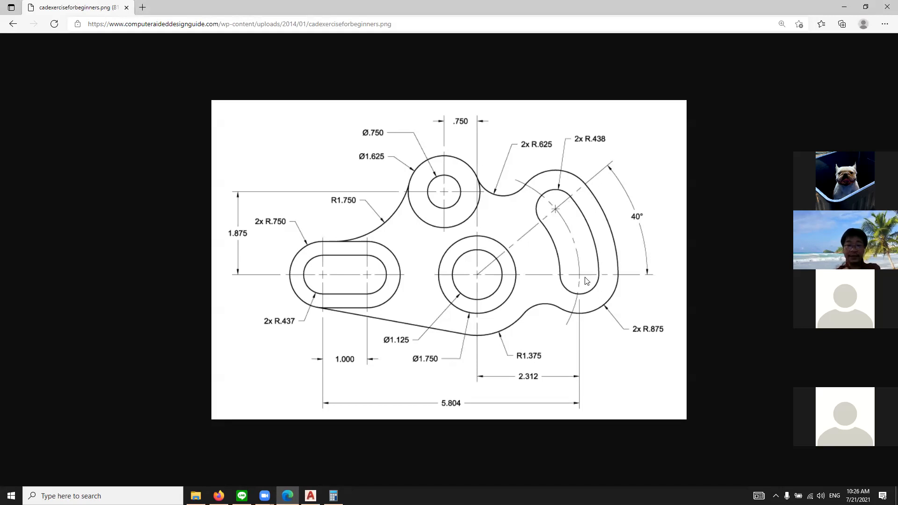
click(310, 495)
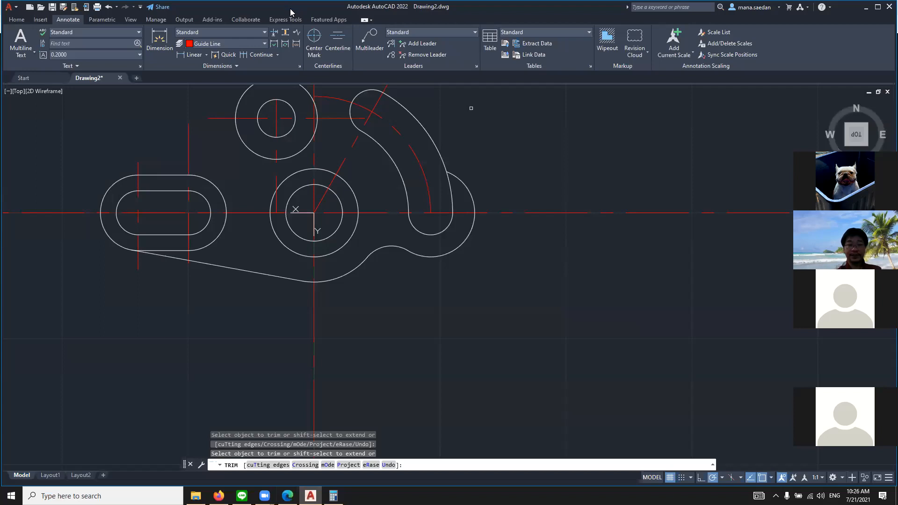
scroll(446, 153, up, 3)
scroll(402, 101, down, 6)
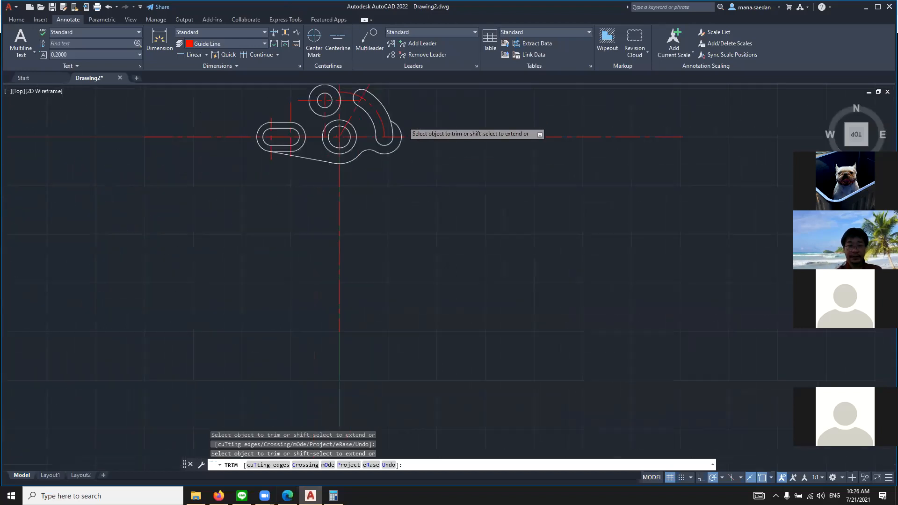
scroll(403, 96, up, 3)
scroll(405, 206, up, 5)
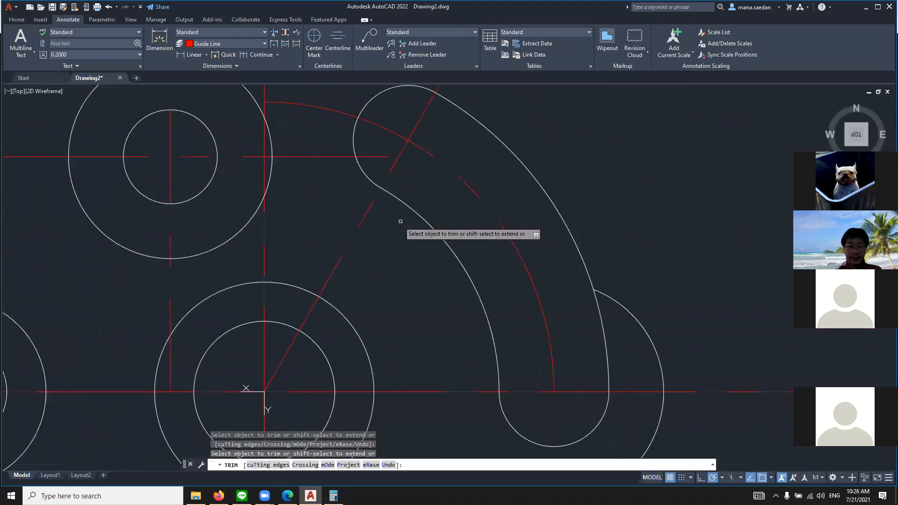
Draw a 0.875-radius circle centred on the curved slot's upper end, checking the radius in the browser's reference drawing
scroll(447, 114, down, 3)
scroll(435, 101, up, 2)
middle_drag(424, 138, 427, 215)
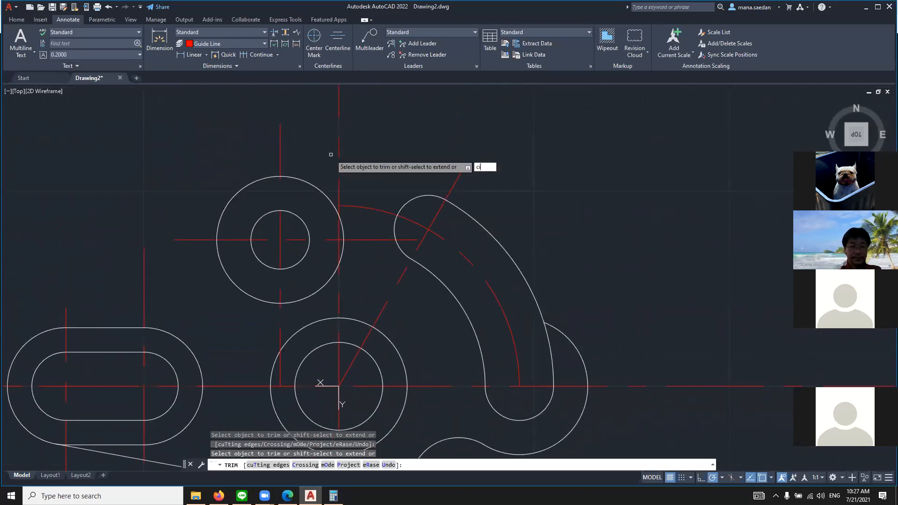
key(Escape)
key(Escape)
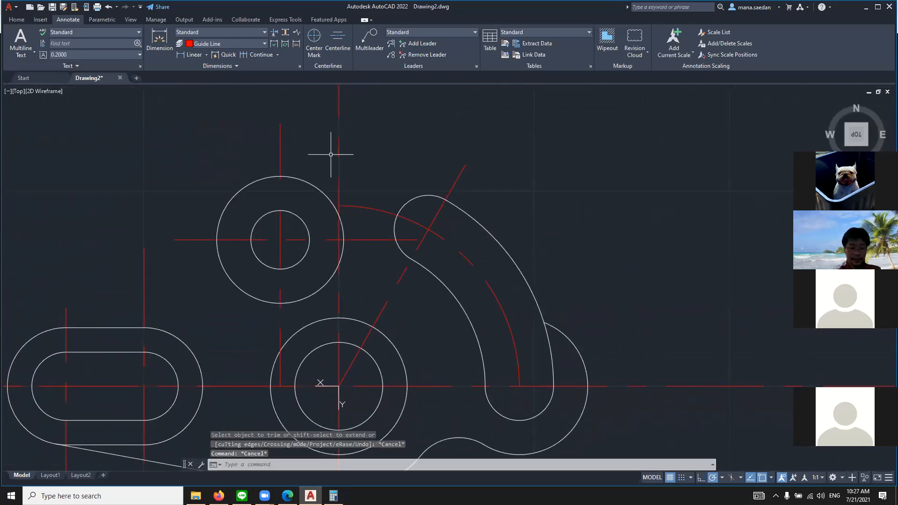
key(Return)
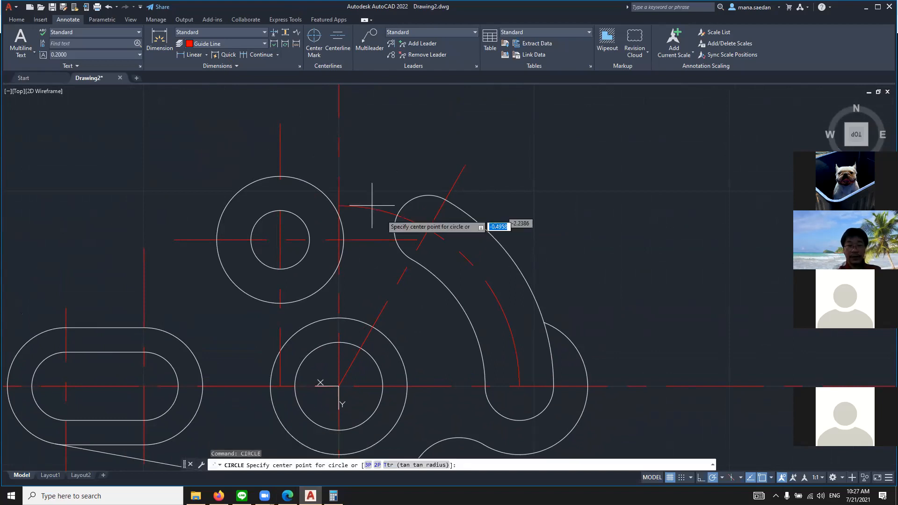
click(429, 229)
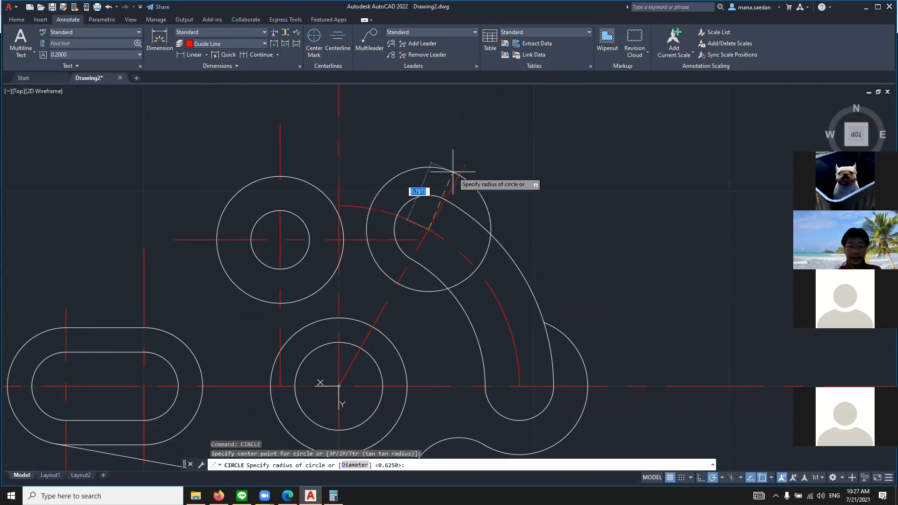
key(alt+Tab)
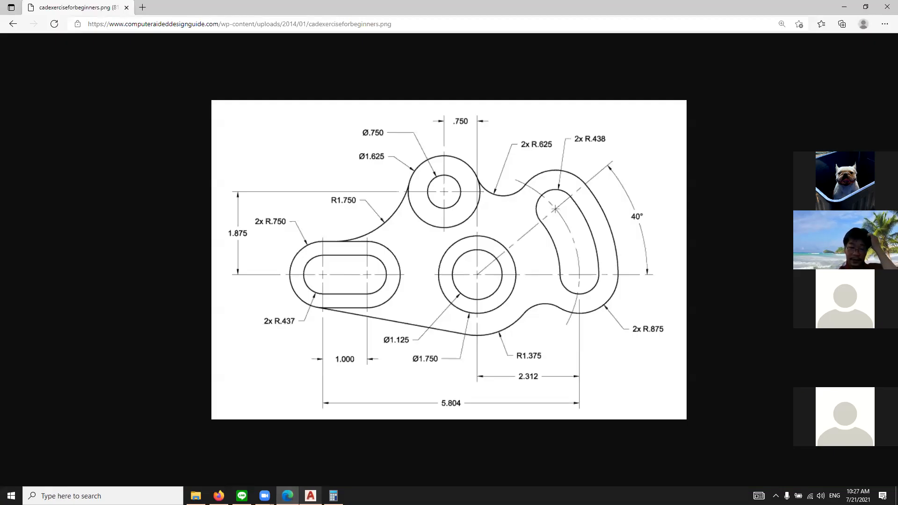
key(alt+Tab)
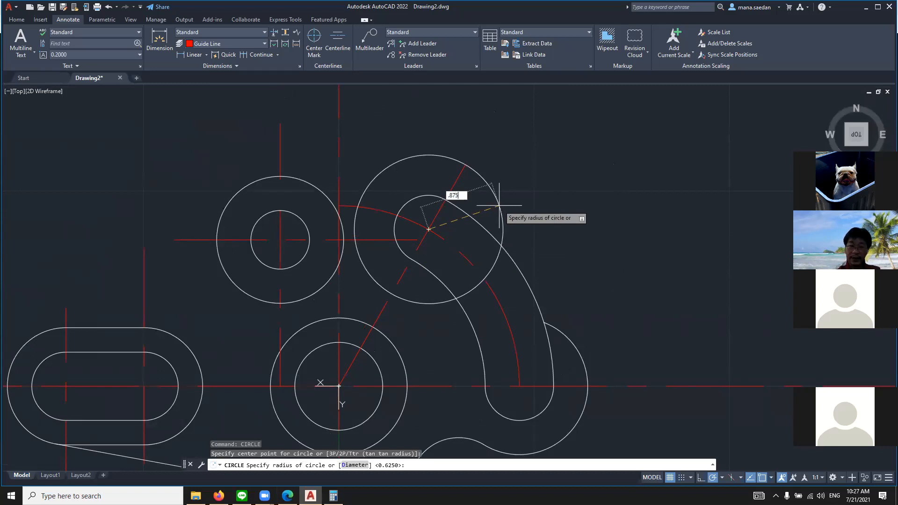
key(Return)
Draw a large circle centred on the origin, passing through the outer point where the angled centerline meets the upper 0.875-radius circle
text(ci)
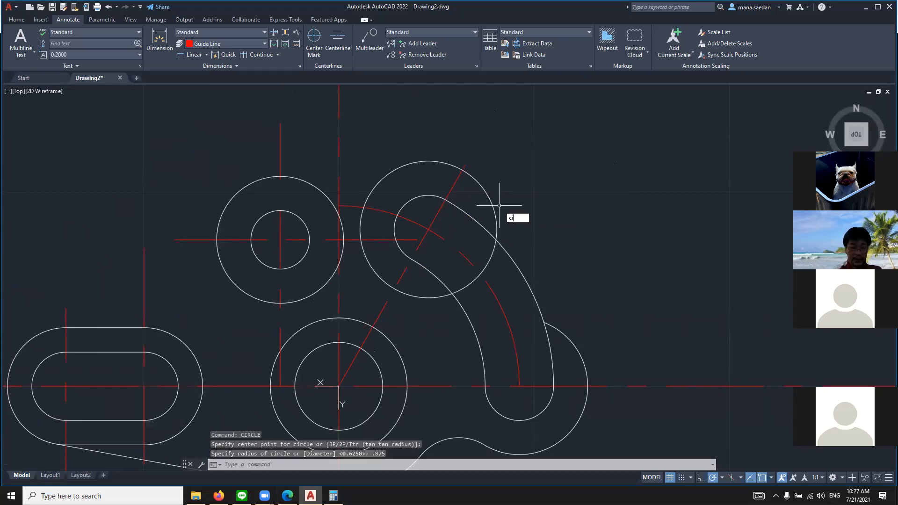
text(r)
key(Return)
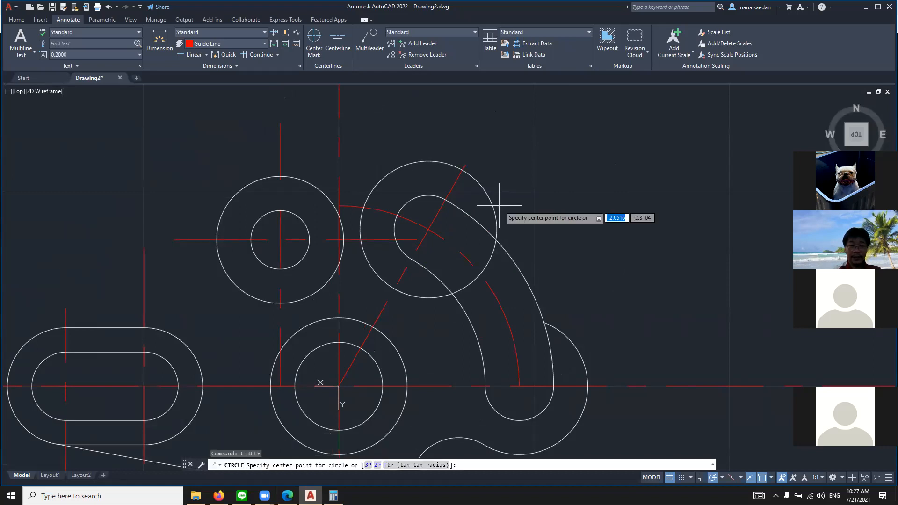
click(338, 385)
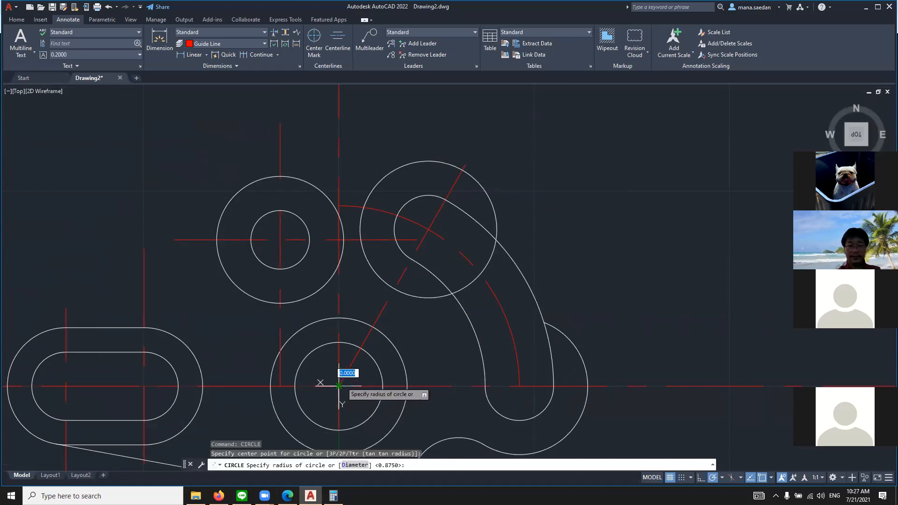
click(465, 173)
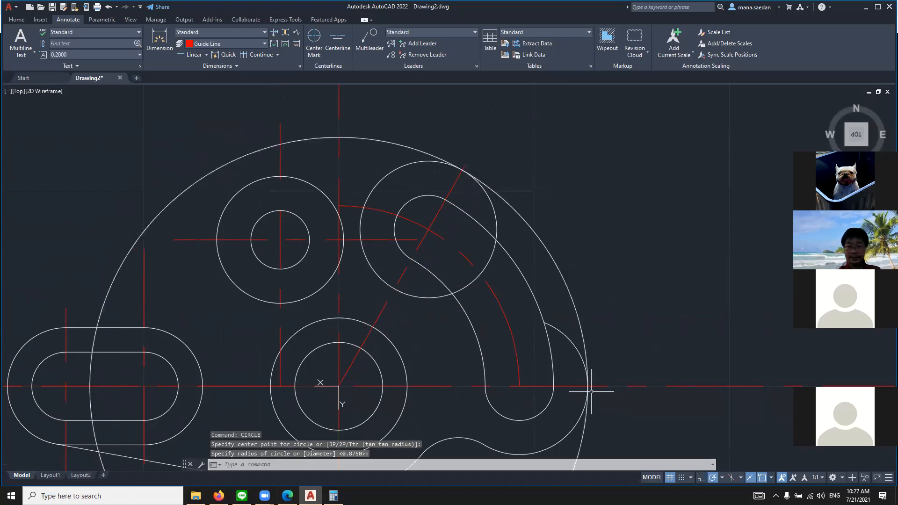
key(Return)
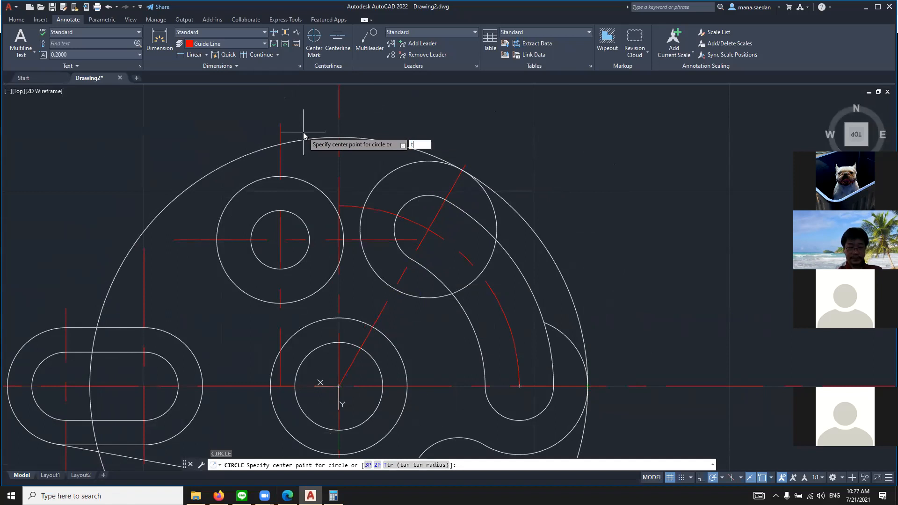
key(Return)
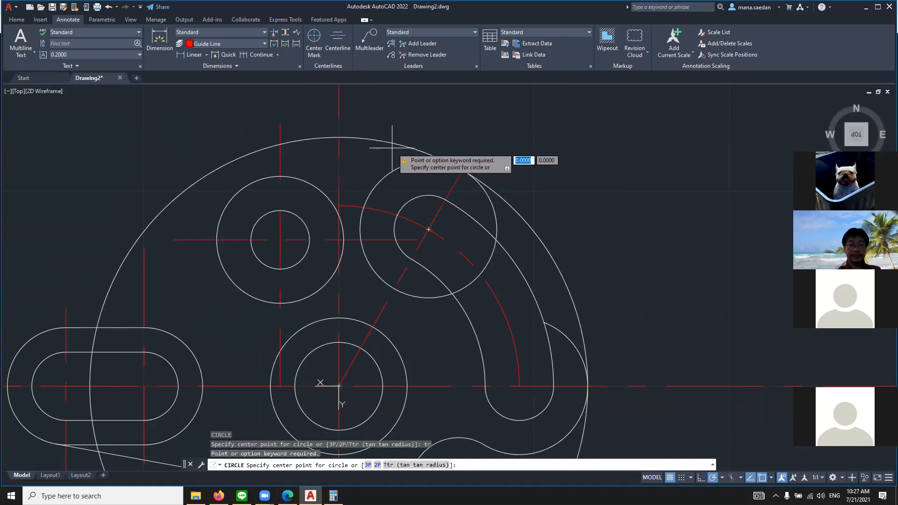
click(394, 145)
key(Escape)
key(Escape)
key(Escape)
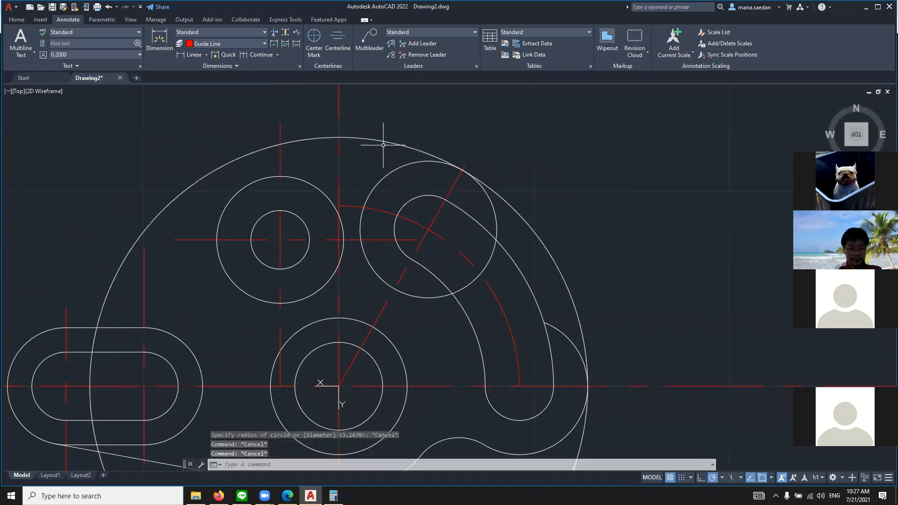
Trim away the large circle's upper-left portion, from the upper 0.875-radius circle round to and across the inside of the straight slot
text(tr)
key(Return)
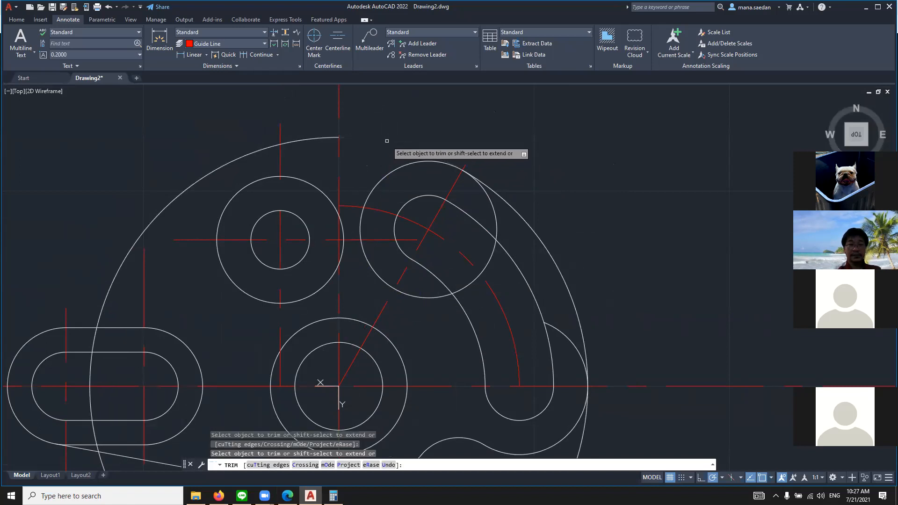
click(321, 138)
click(254, 154)
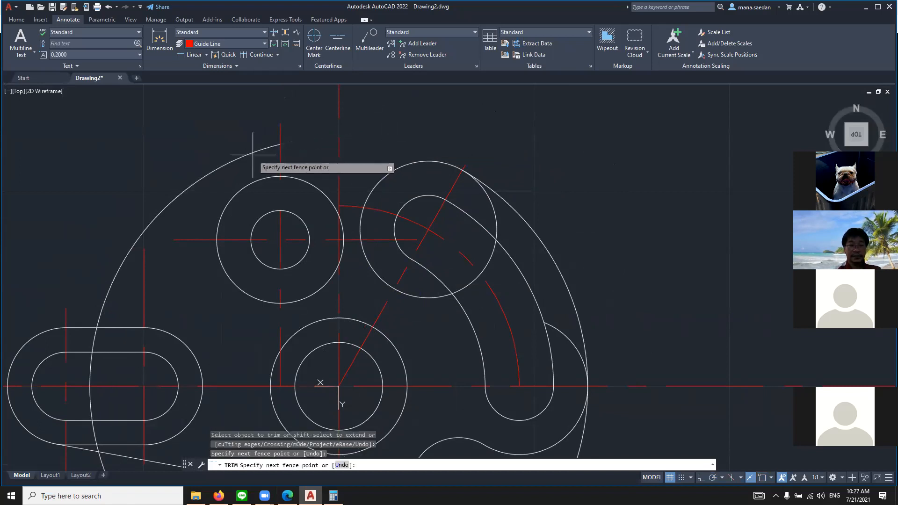
key(Return)
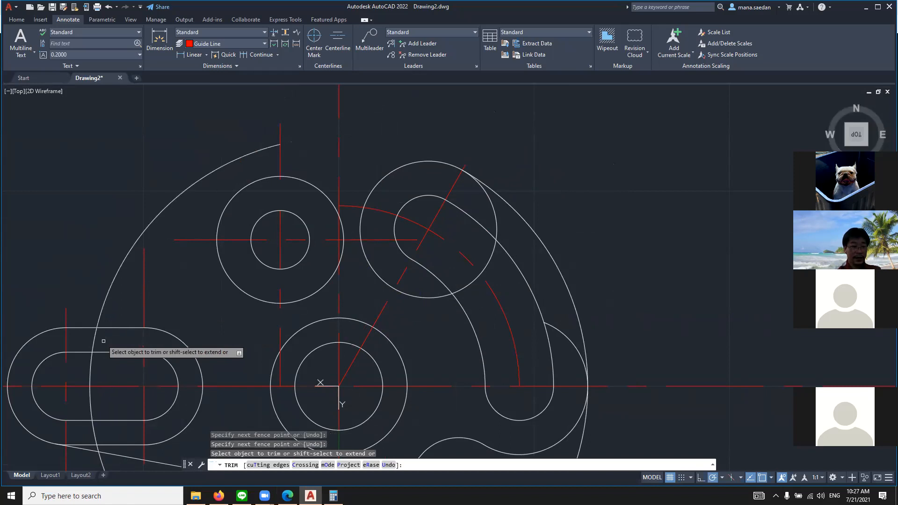
click(109, 287)
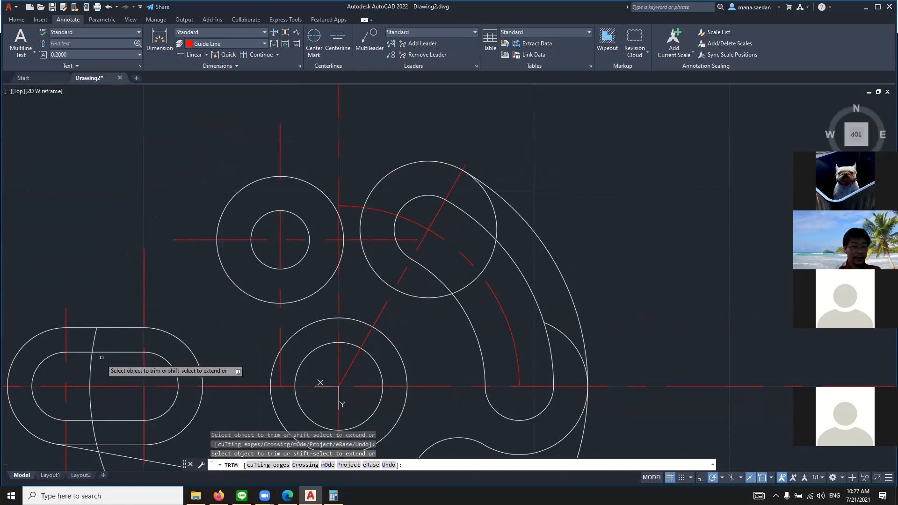
click(90, 366)
Trim away the large circle's remaining portion below the straight slot and beneath the part
scroll(92, 414, down, 6)
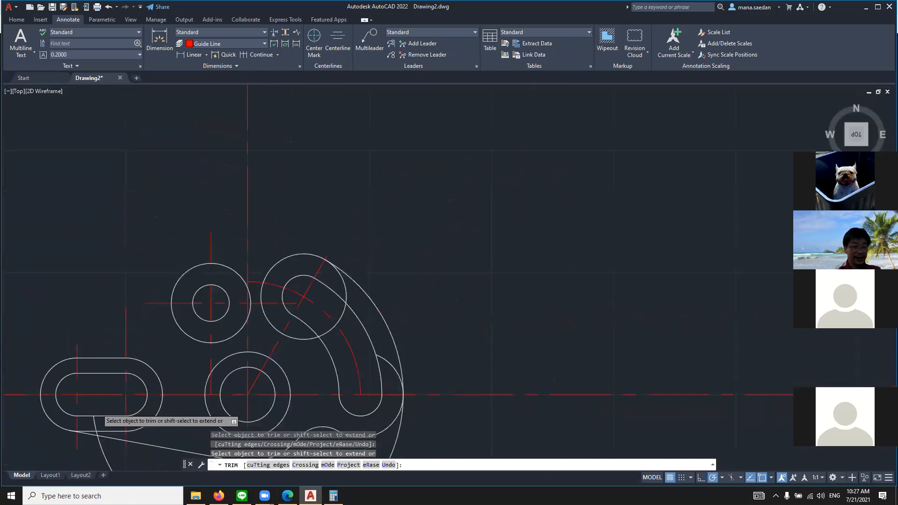
scroll(160, 267, up, 6)
scroll(159, 268, up, 2)
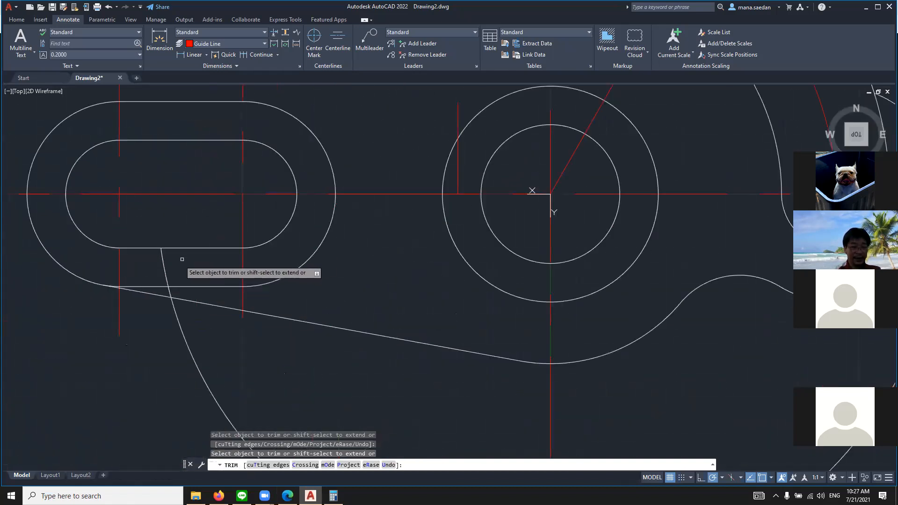
click(169, 292)
scroll(181, 336, down, 8)
scroll(281, 322, up, 7)
click(281, 322)
scroll(529, 162, down, 6)
scroll(524, 105, up, 5)
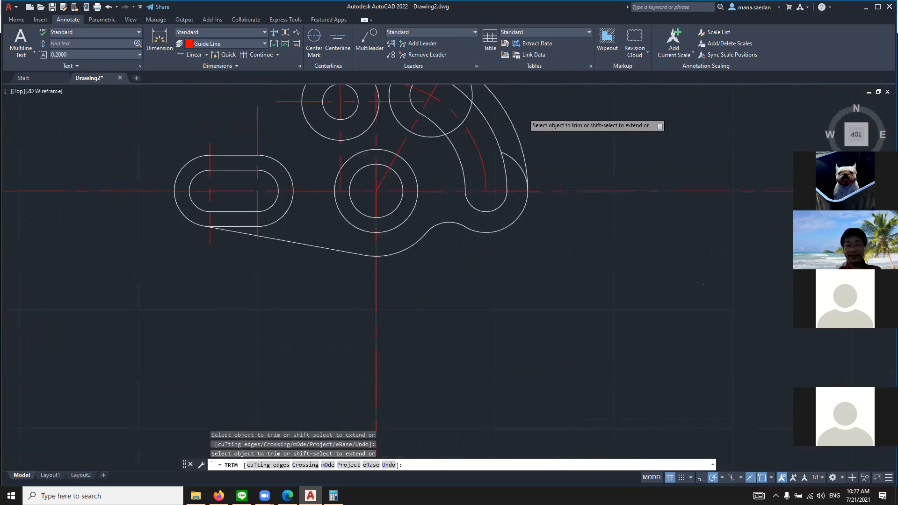
Trim the leftover lower 0.875-radius arc inside the outer contour and the upper 0.875-radius circle's segments crossing the curved slot
scroll(468, 150, down, 4)
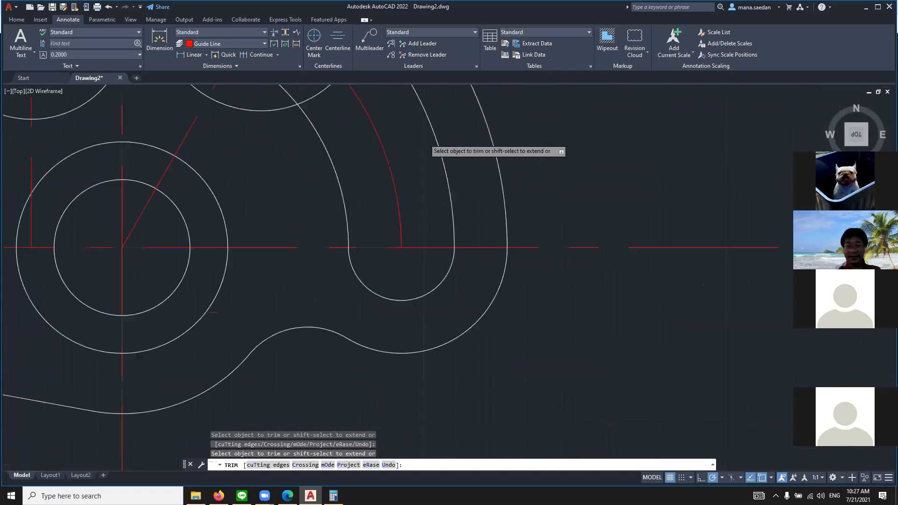
scroll(495, 112, up, 4)
scroll(407, 102, down, 4)
scroll(401, 115, down, 2)
scroll(391, 133, up, 5)
click(339, 185)
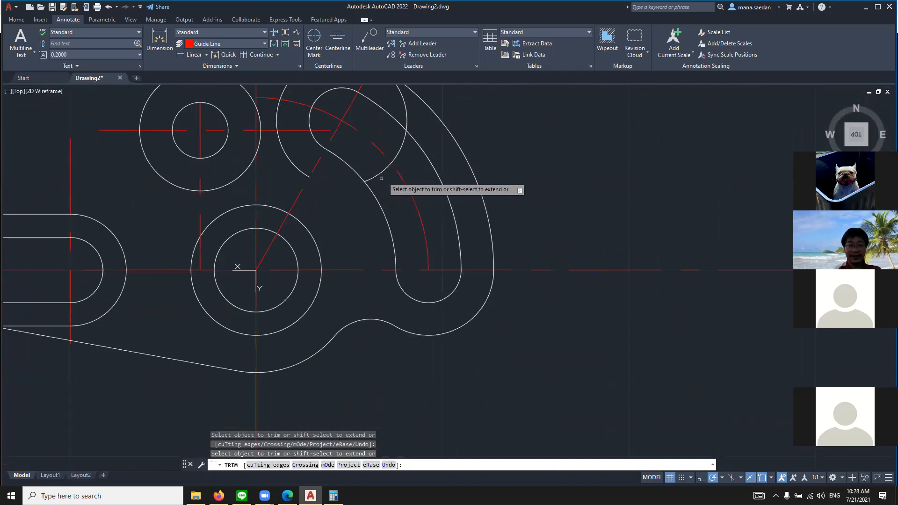
click(382, 177)
click(380, 173)
click(398, 150)
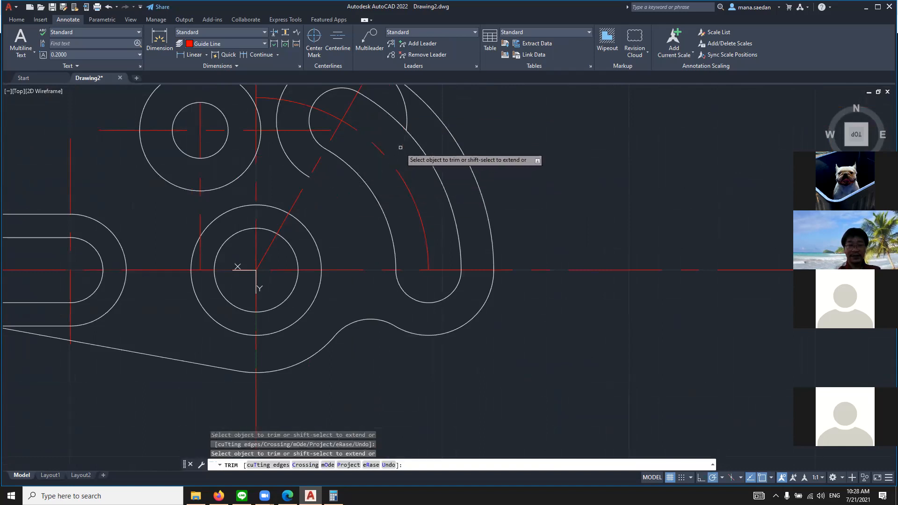
scroll(405, 111, down, 5)
scroll(372, 174, up, 5)
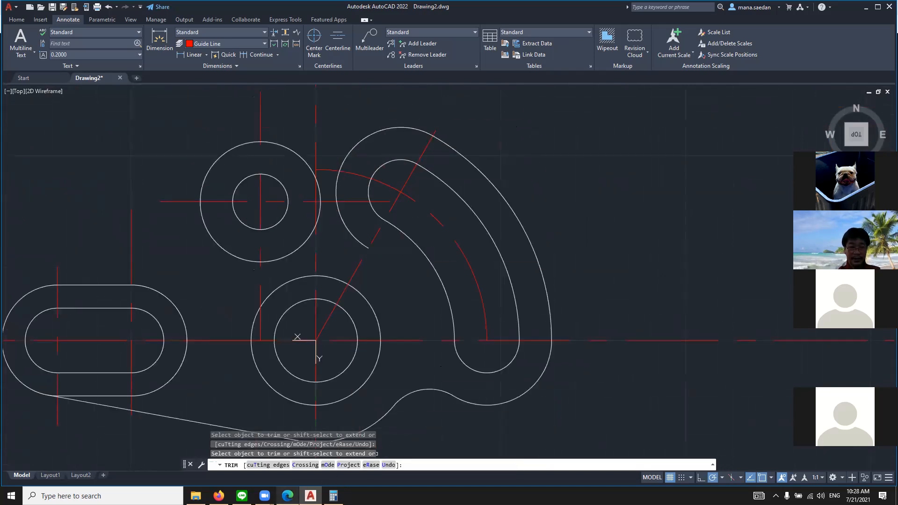
Check the upper blend in the browser's reference drawing and draw a 0.625-radius circle in AutoCAD tangent to the 1.625-diameter circle and upper 0.875-radius arc
click(287, 496)
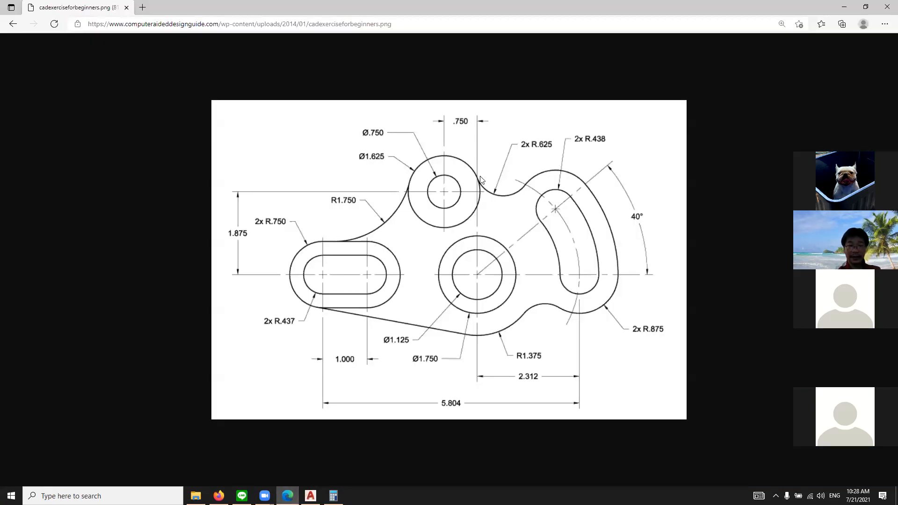
click(311, 496)
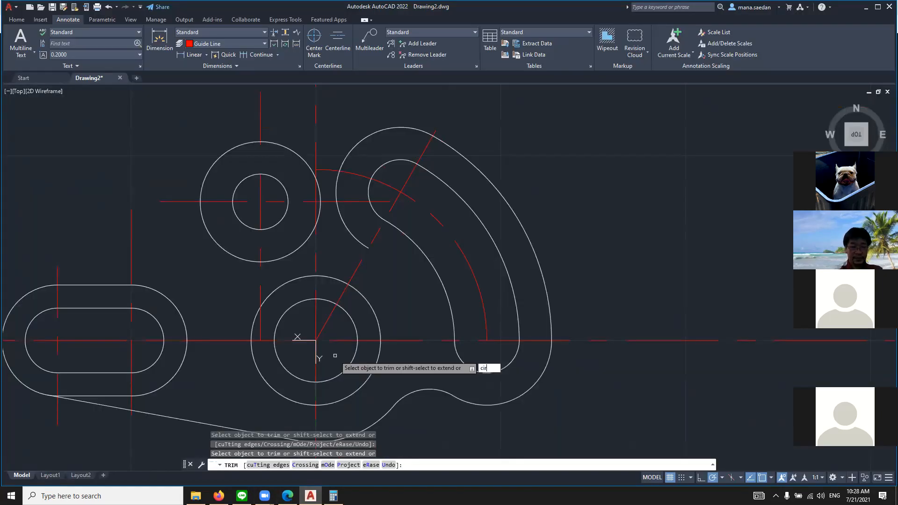
key(Escape)
key(Escape)
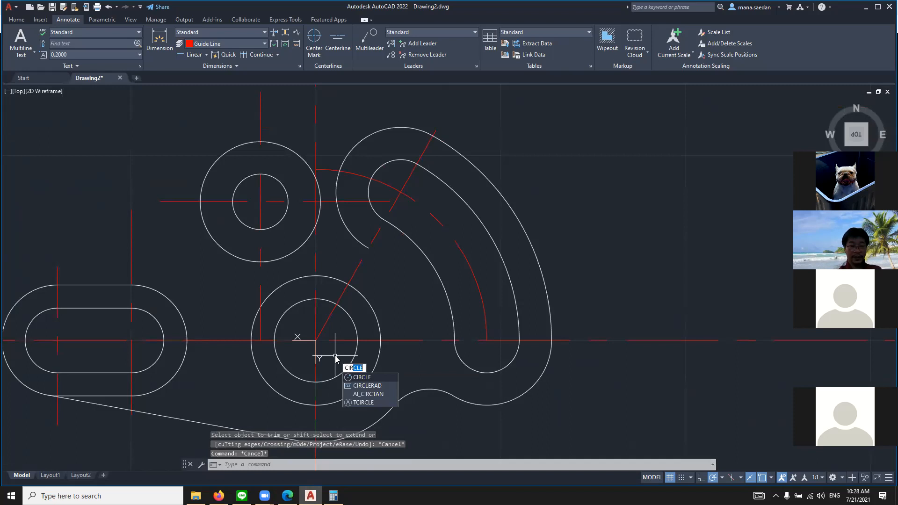
key(Return)
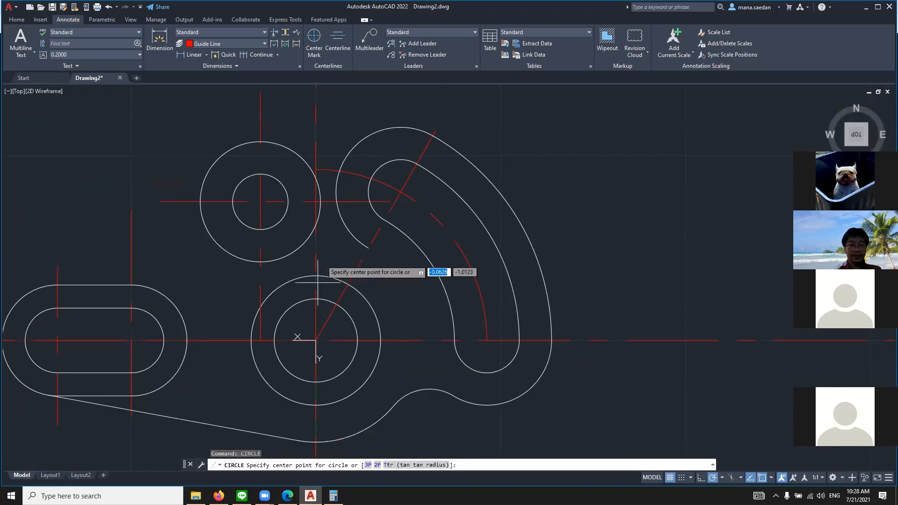
click(417, 465)
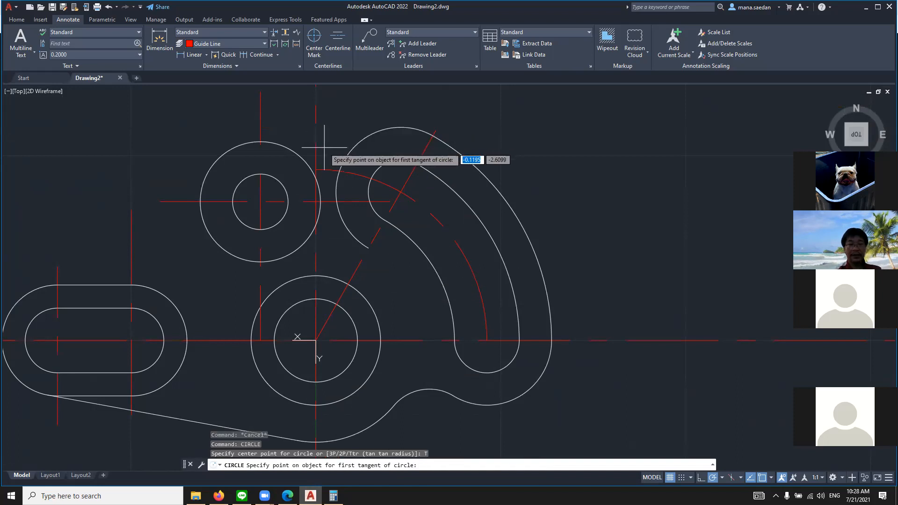
click(291, 151)
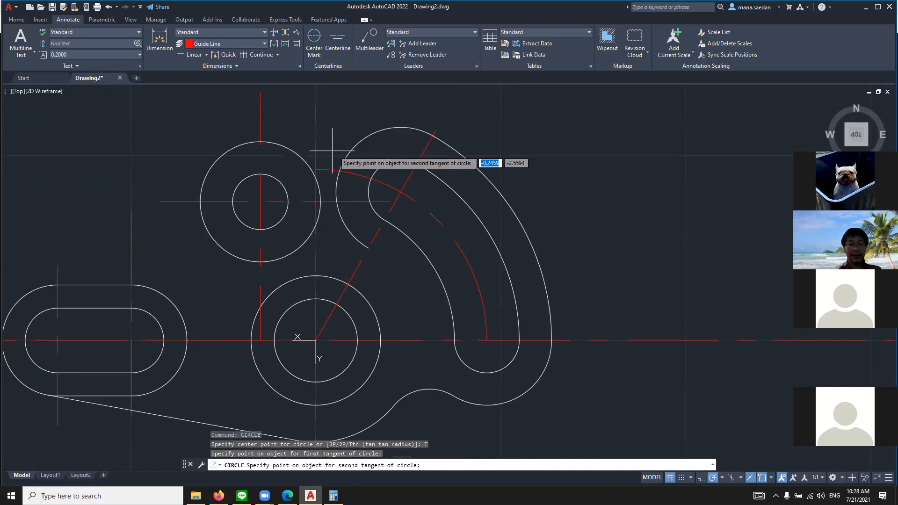
click(349, 151)
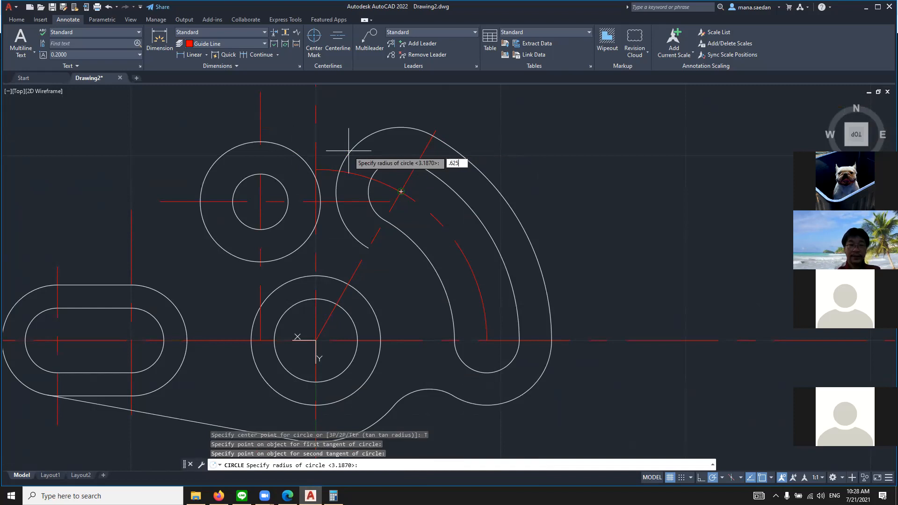
text(.625)
key(Return)
scroll(367, 134, up, 2)
scroll(366, 134, down, 5)
scroll(351, 101, up, 3)
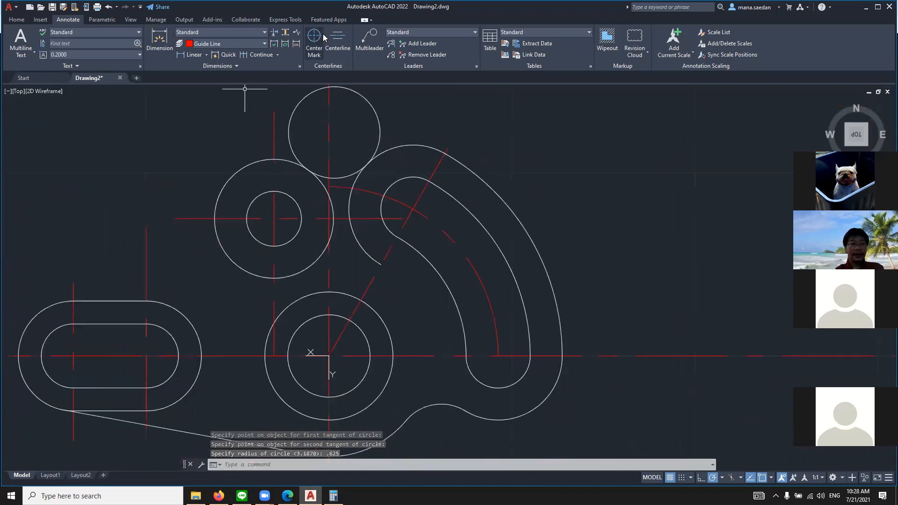
Trim the 0.625-radius circle down to its blend arc and remove the leftover upper 0.875-radius arc beside the curved slot's inner end
text(tr)
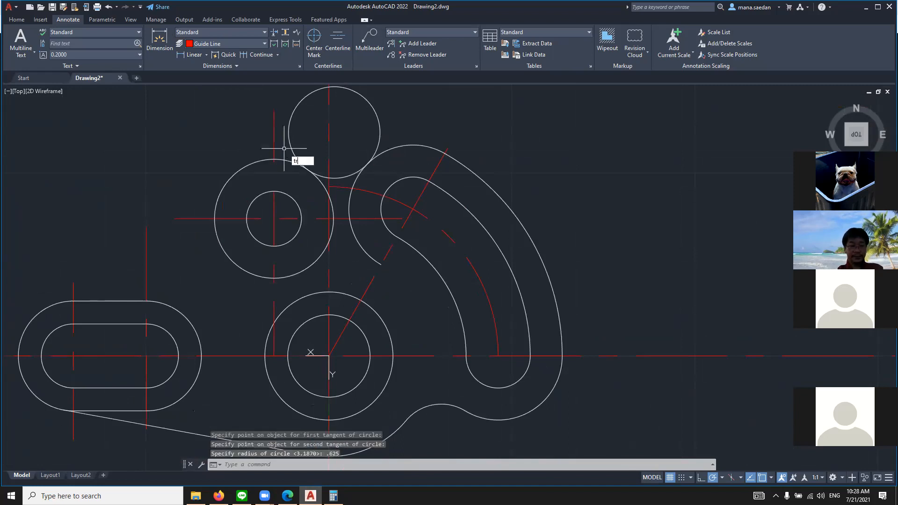
key(Return)
click(290, 138)
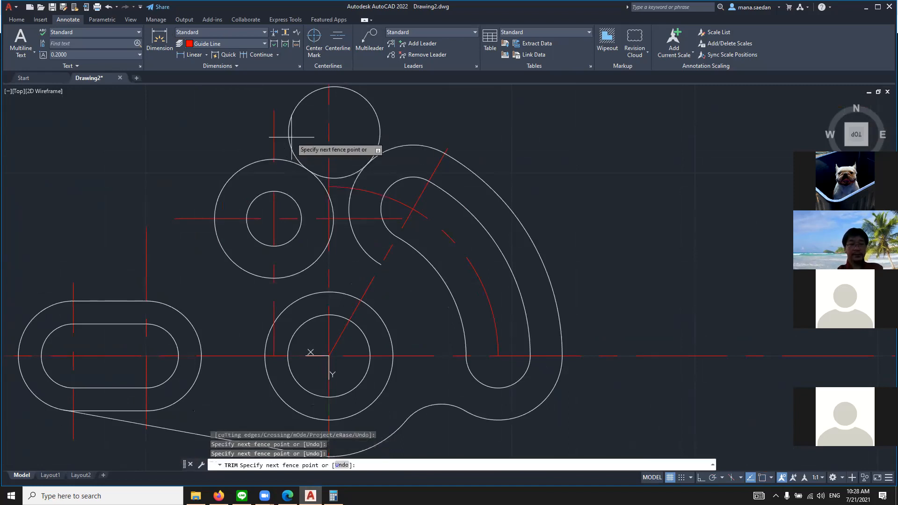
click(383, 132)
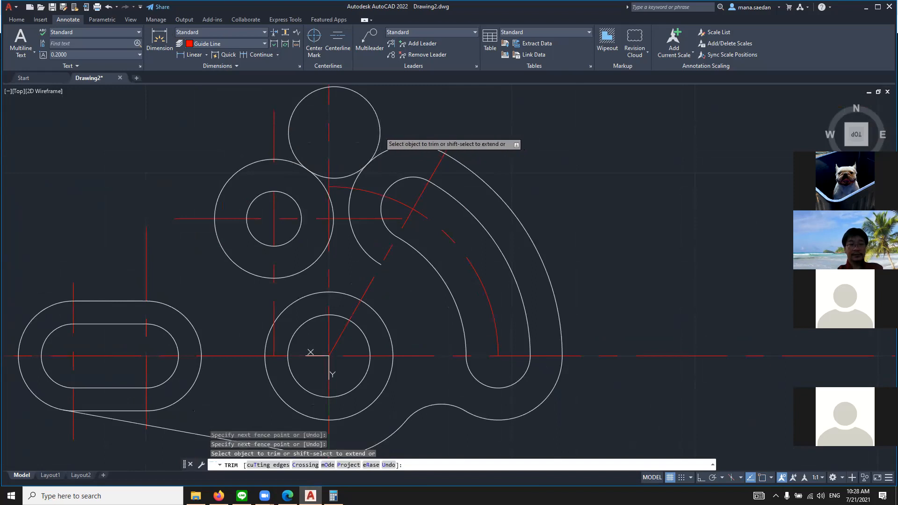
click(301, 100)
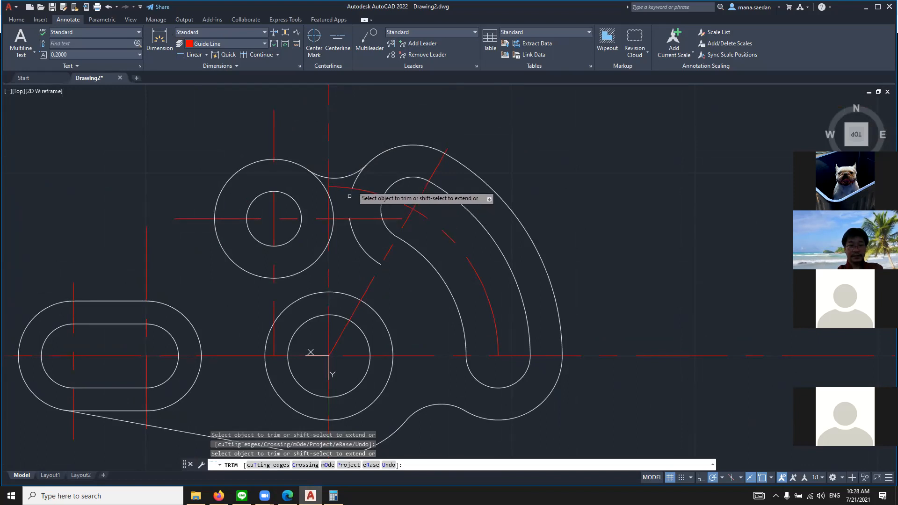
click(351, 232)
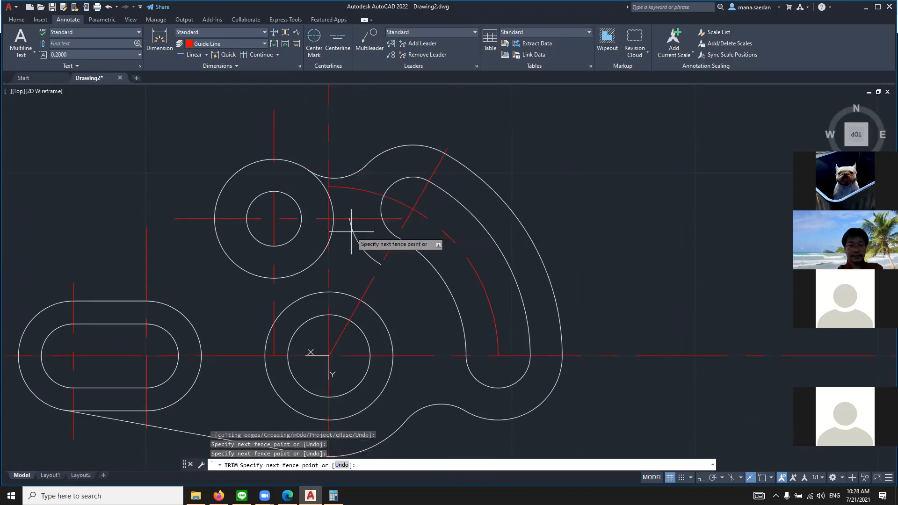
key(Escape)
key(Escape)
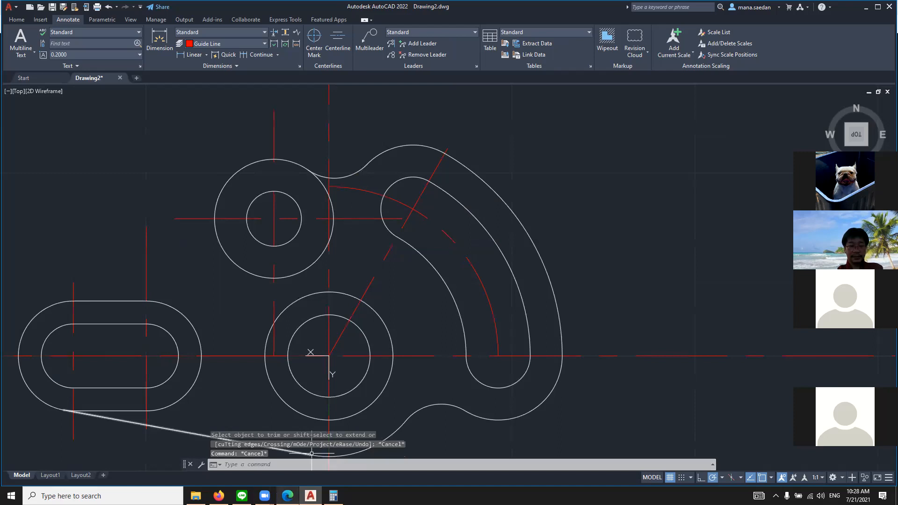
Check the R1.750 blend in the browser's reference drawing and draw a 1.75-radius circle tangent to the straight slot's outer upper edge and the 1.625-diameter circle
key(alt+Tab)
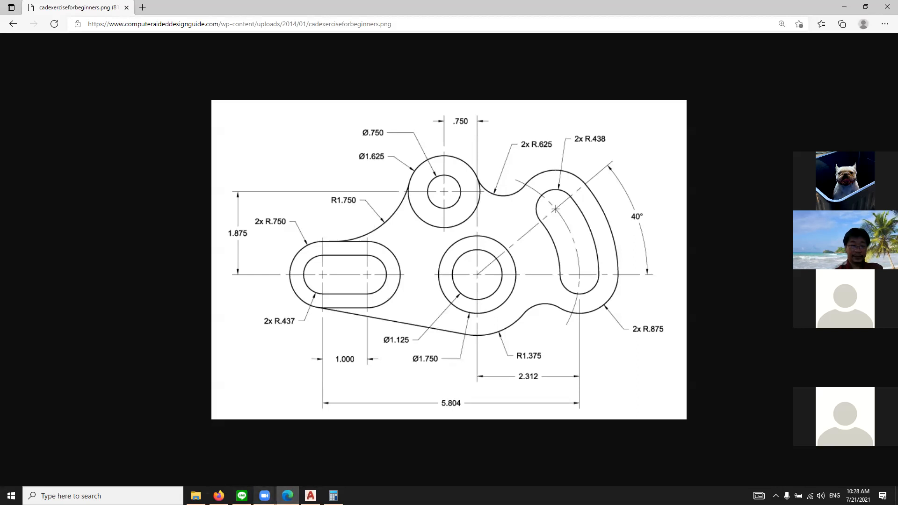
key(alt+Tab)
scroll(260, 304, down, 5)
scroll(267, 319, up, 3)
click(287, 496)
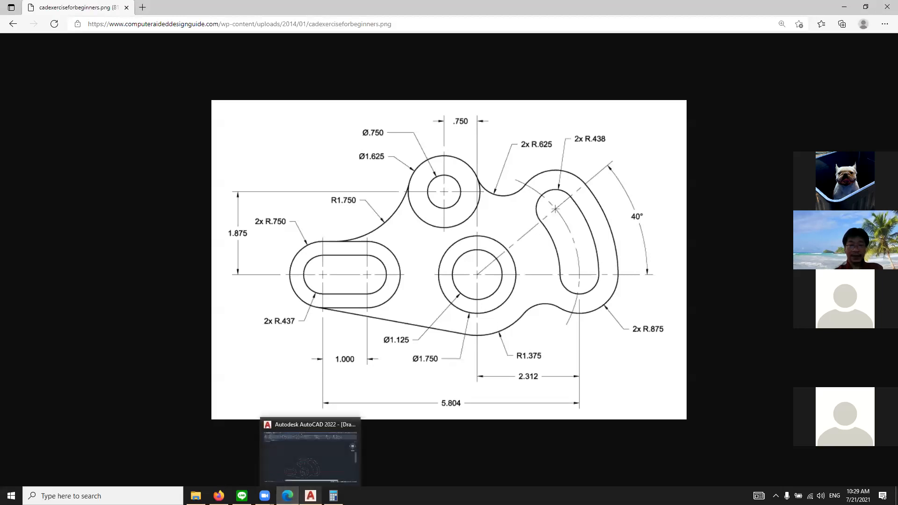
click(311, 496)
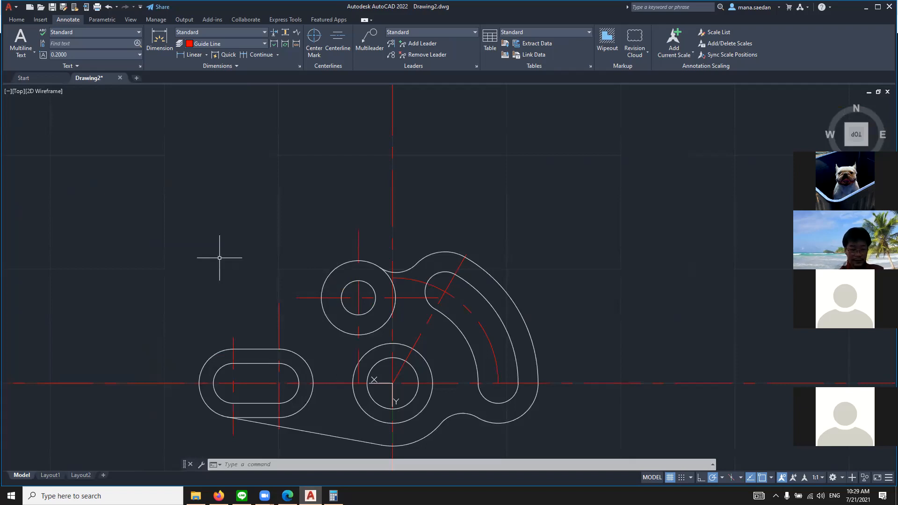
text(cir)
key(Return)
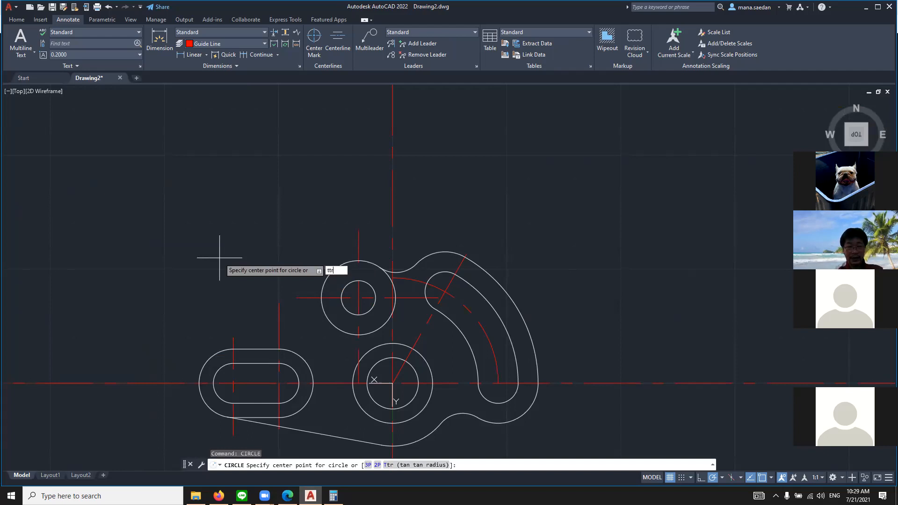
key(Return)
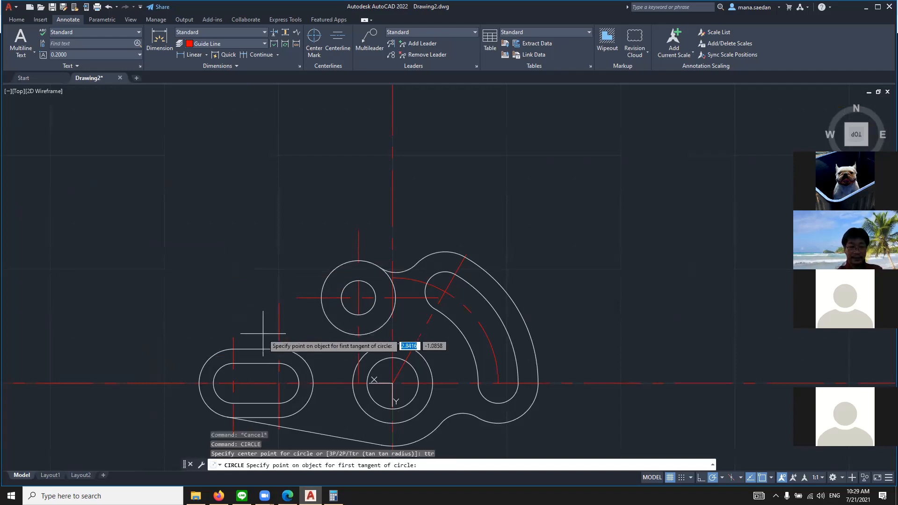
click(260, 349)
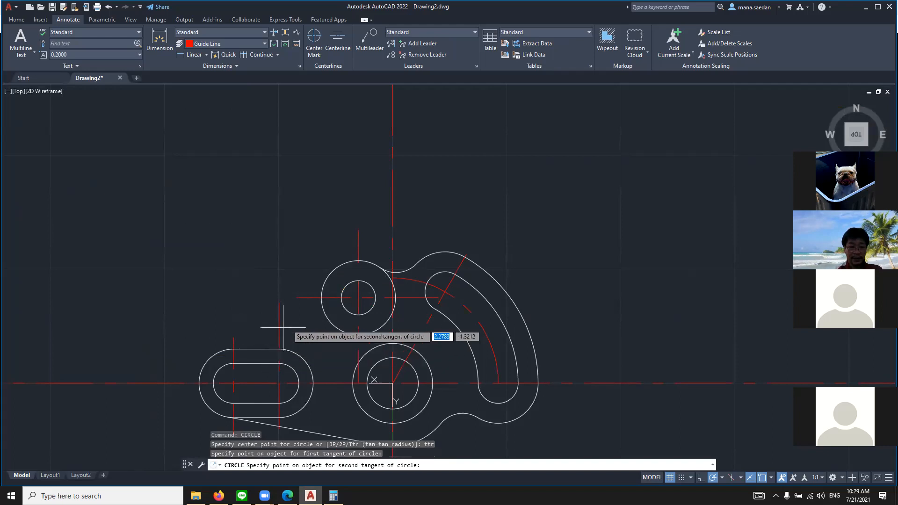
click(322, 303)
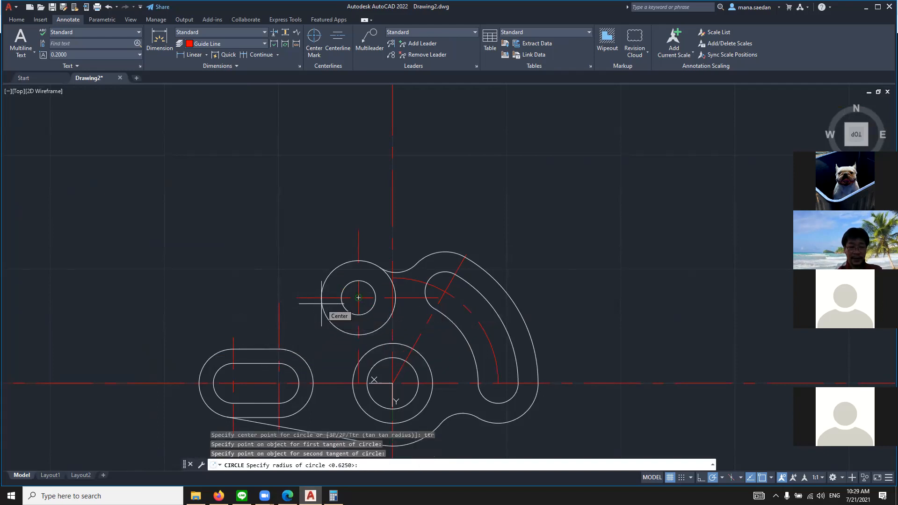
key(alt+Tab)
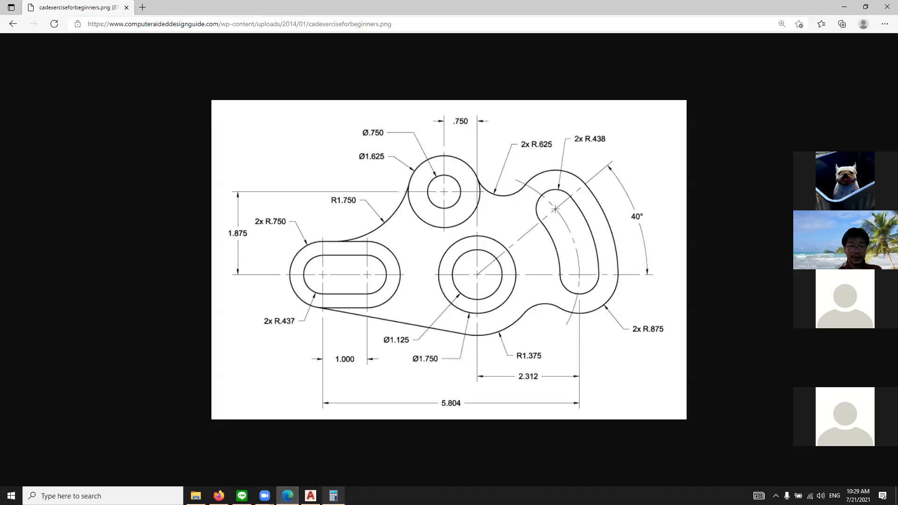
click(311, 496)
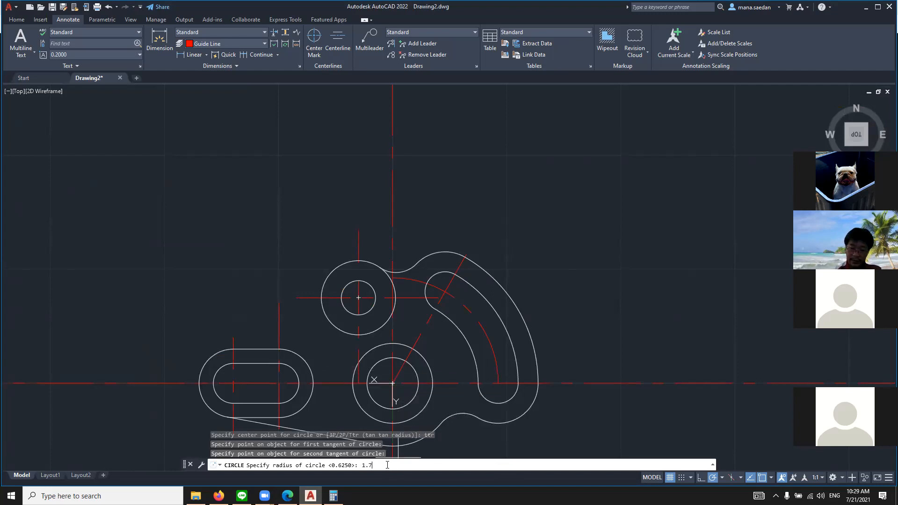
key(Return)
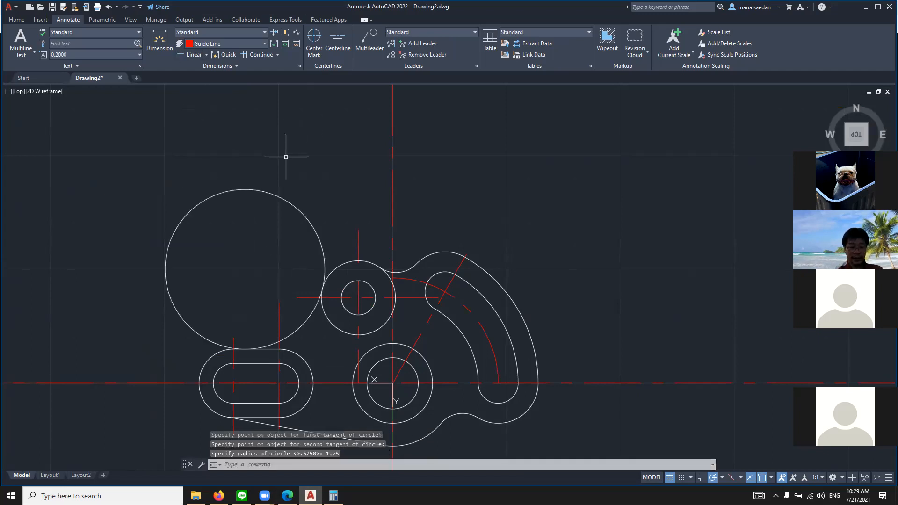
Trim the upper portion of the 1.75-radius circle, keeping the blend arc between the straight slot's outline and the upper boss
key(Return)
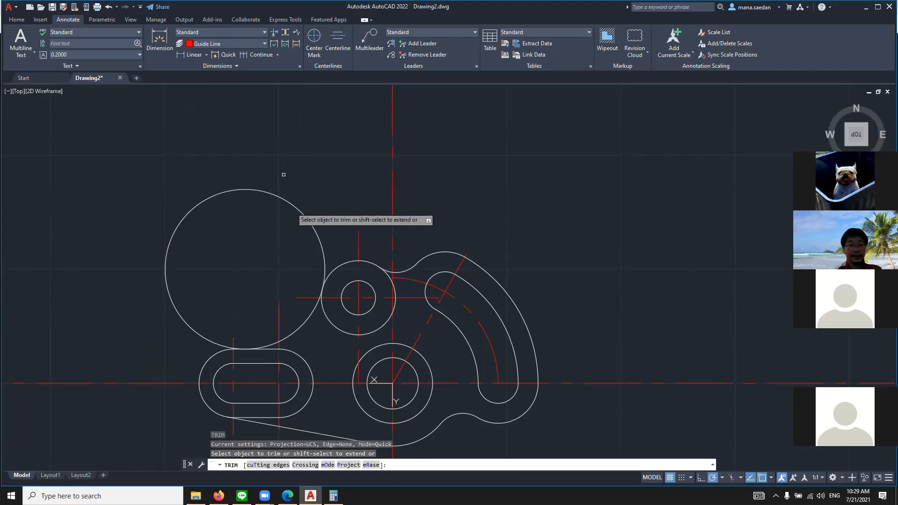
click(305, 220)
scroll(303, 239, down, 6)
scroll(285, 335, up, 6)
scroll(412, 138, down, 4)
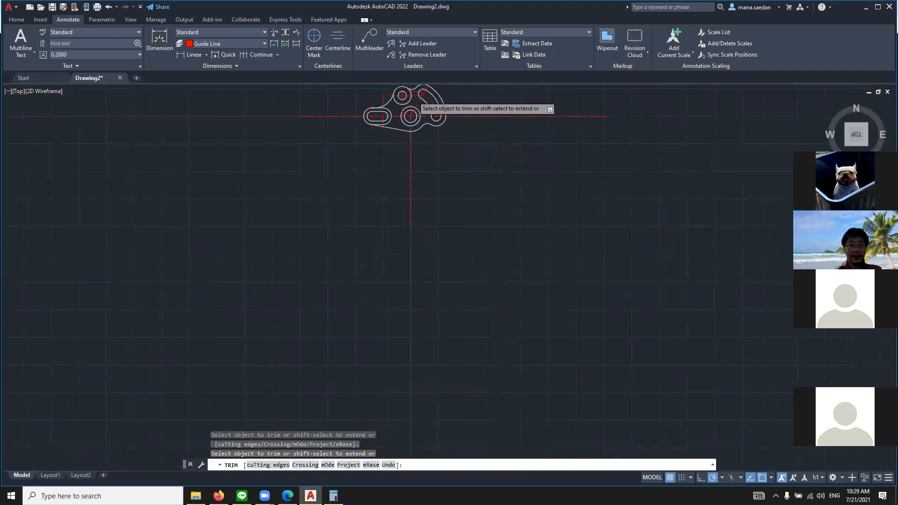
Compare the finished part outline in AutoCAD with the reference drawing in the browser
scroll(412, 112, up, 2)
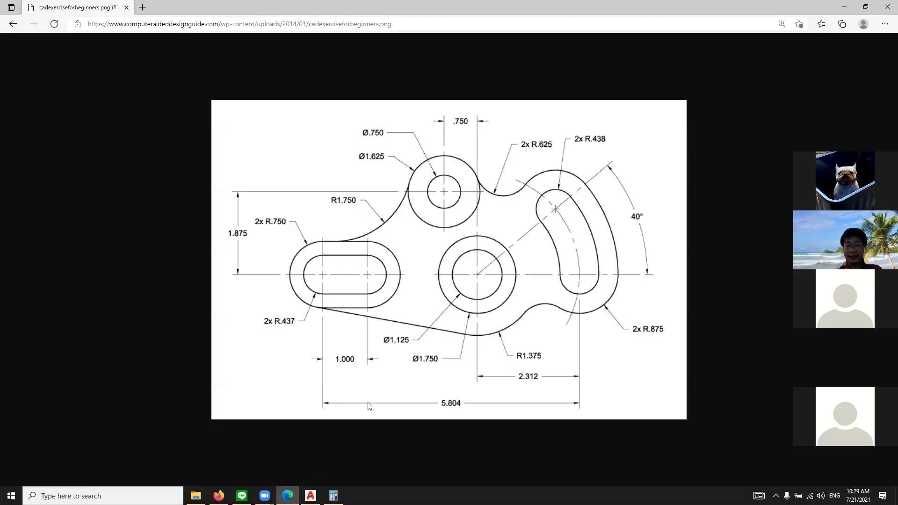
click(311, 496)
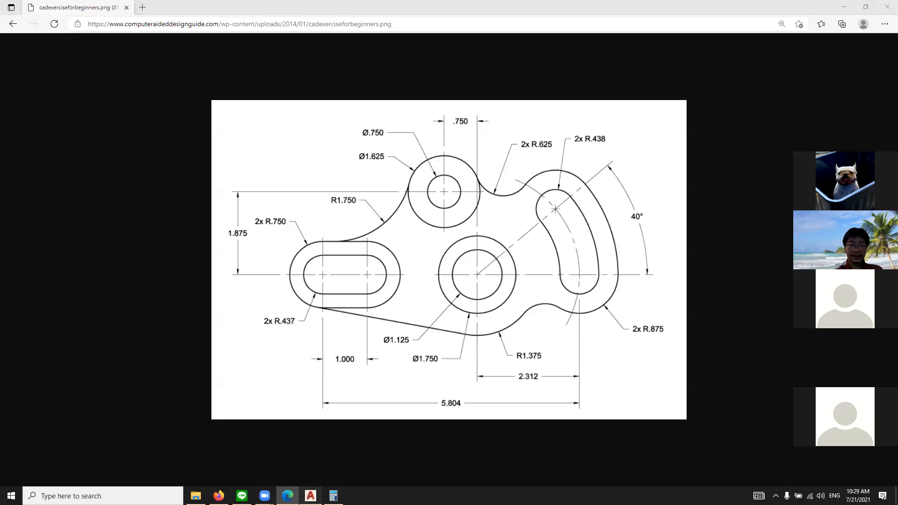
scroll(459, 87, down, 2)
scroll(460, 148, up, 2)
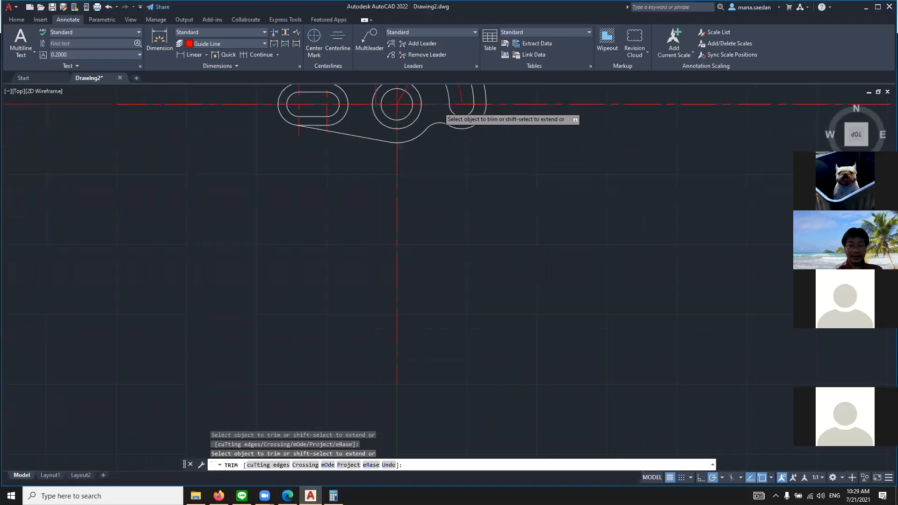
scroll(434, 115, down, 4)
middle_drag(431, 120, 429, 244)
scroll(422, 223, up, 5)
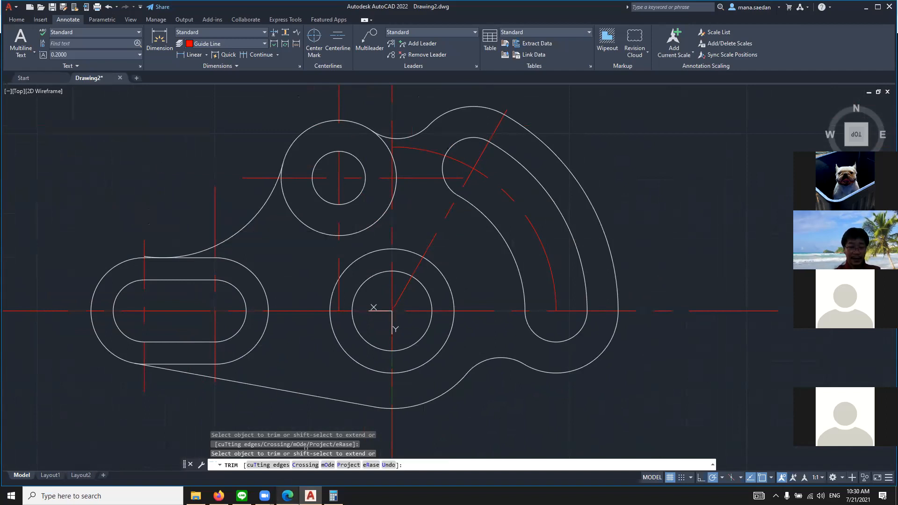
click(288, 496)
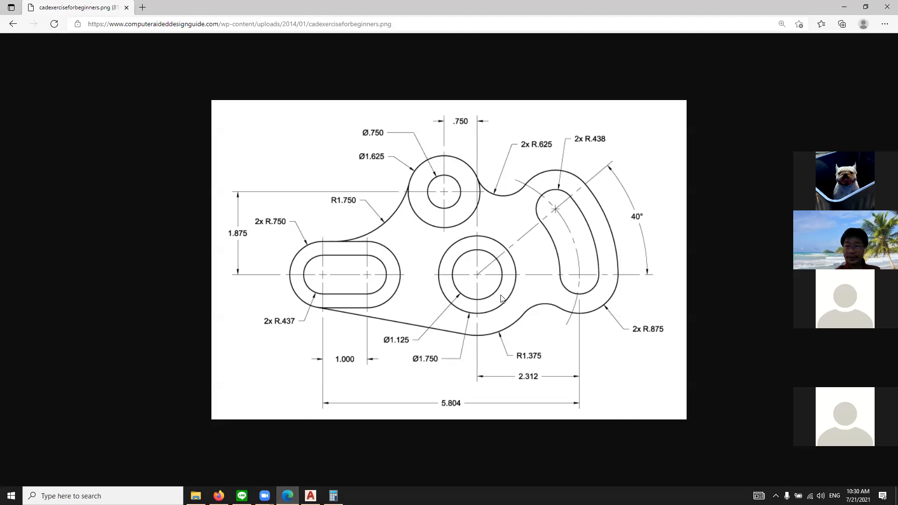
click(310, 496)
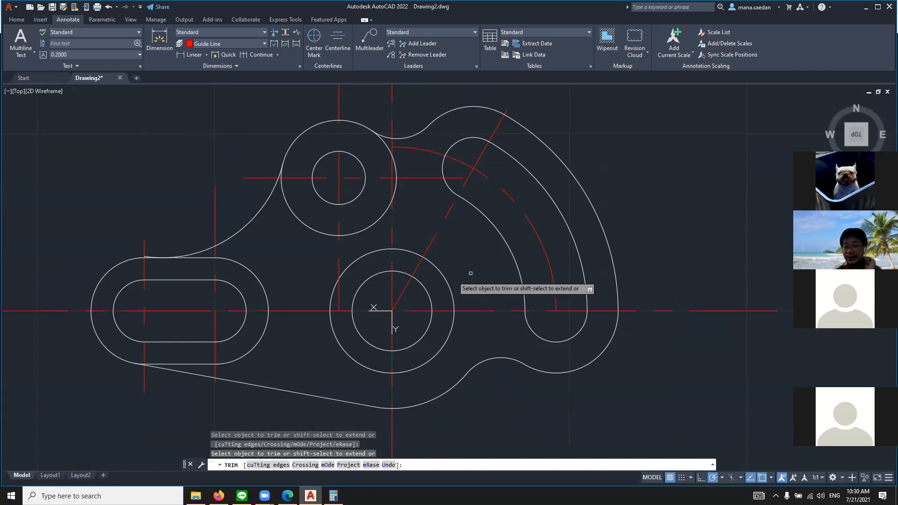
scroll(470, 274, down, 5)
scroll(467, 239, up, 2)
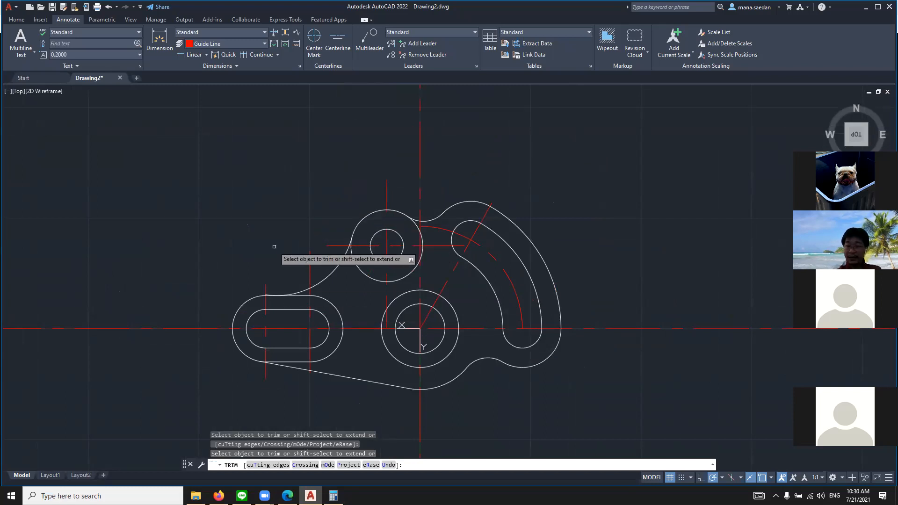
End trimming, open the Layer Properties Manager, and turn the Guide Line layer off and back on
text(lay)
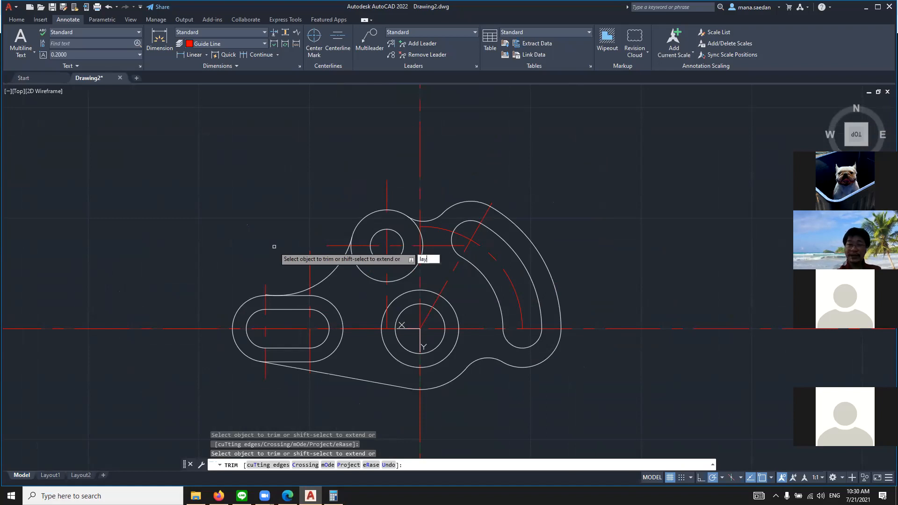
key(Return)
key(Escape)
text(layer)
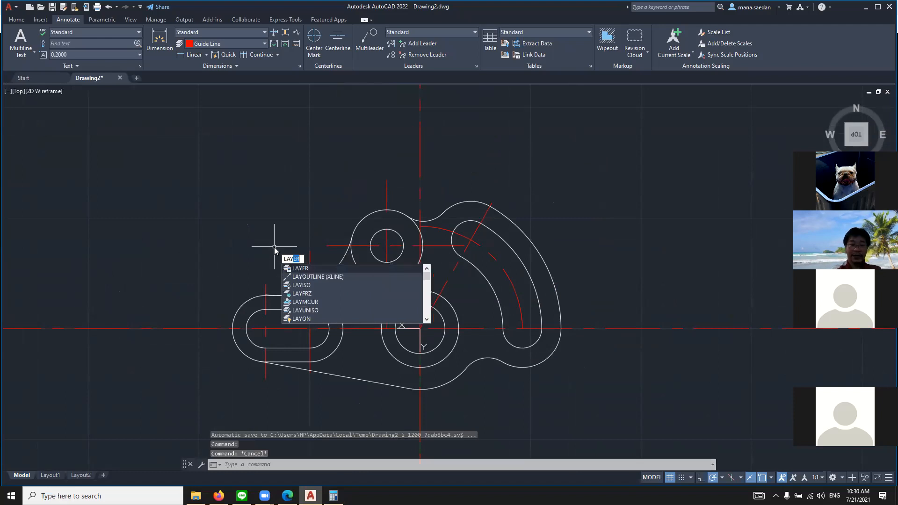
key(Return)
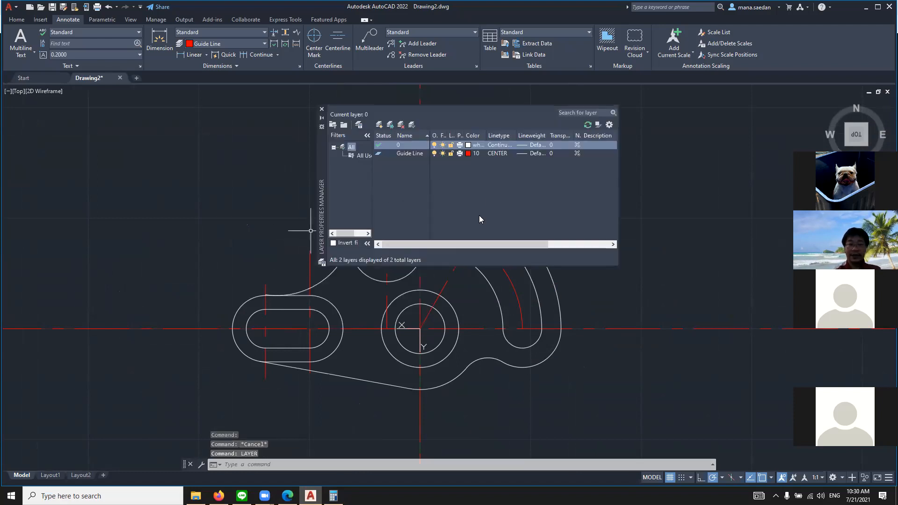
click(434, 154)
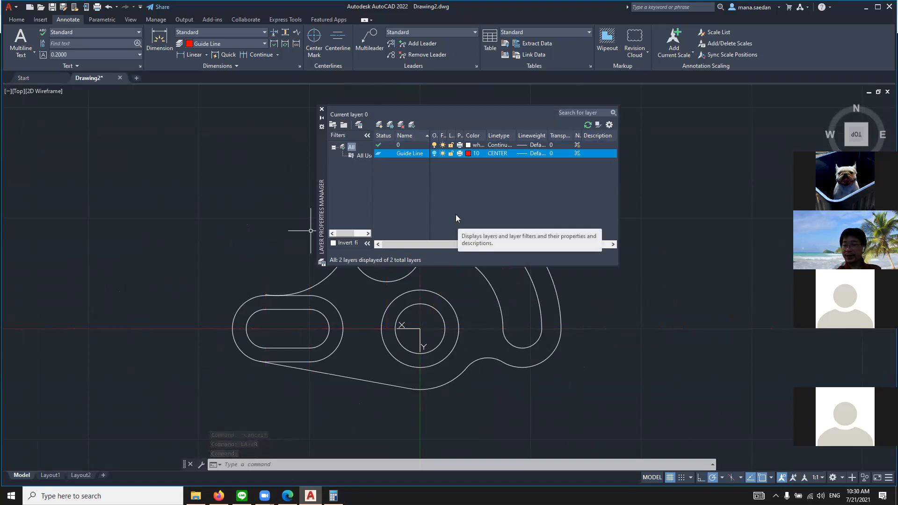
click(434, 153)
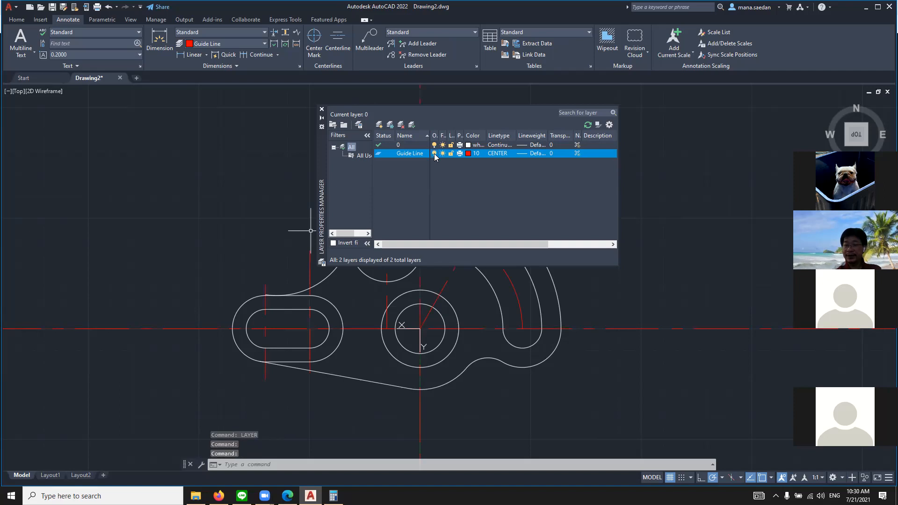
Try turning off current layer 0 but keep it on, toggle the Guide Line layer's visibility again, and close the layer manager
click(434, 144)
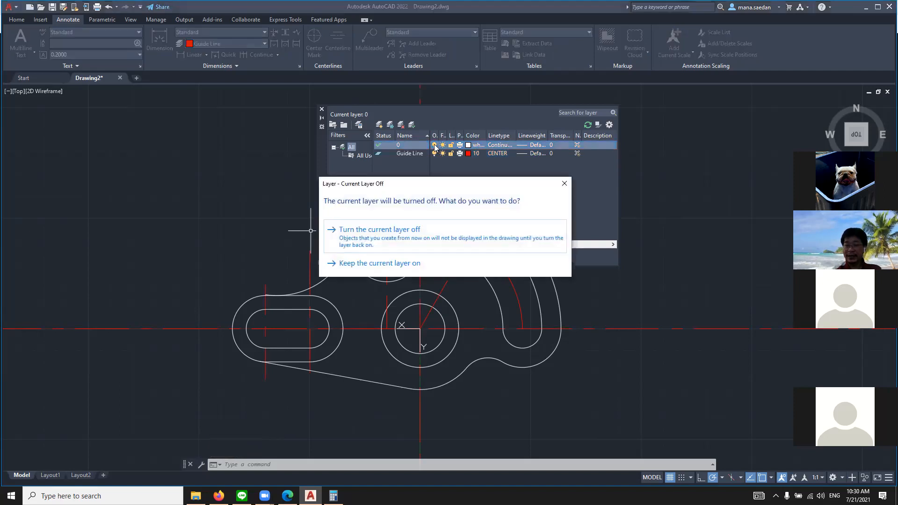
click(440, 263)
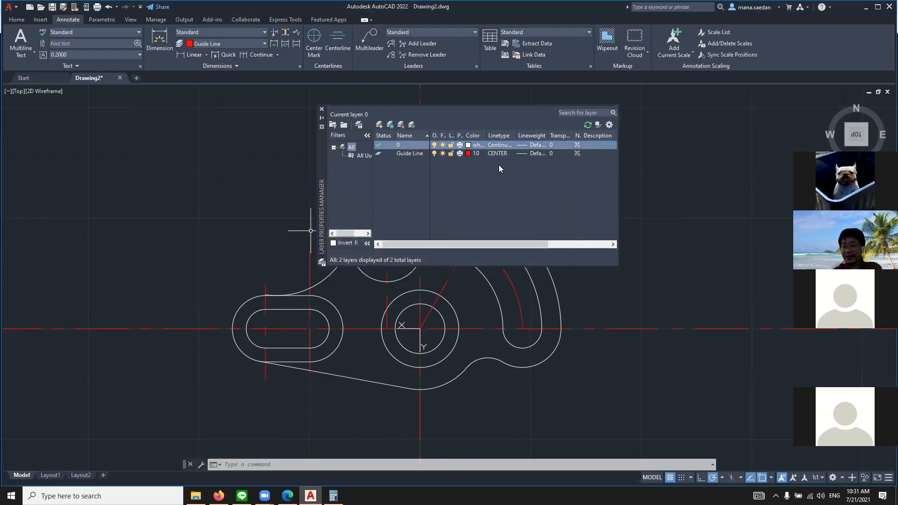
click(434, 153)
click(434, 152)
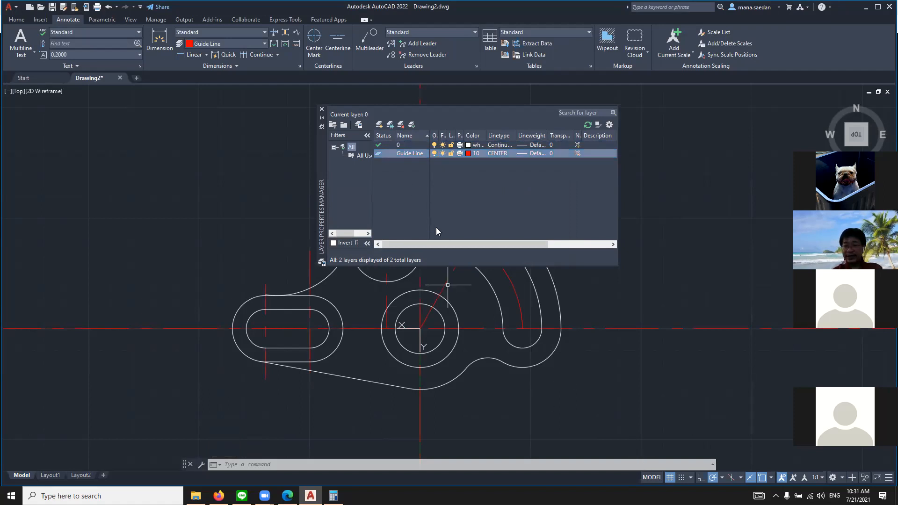
click(321, 109)
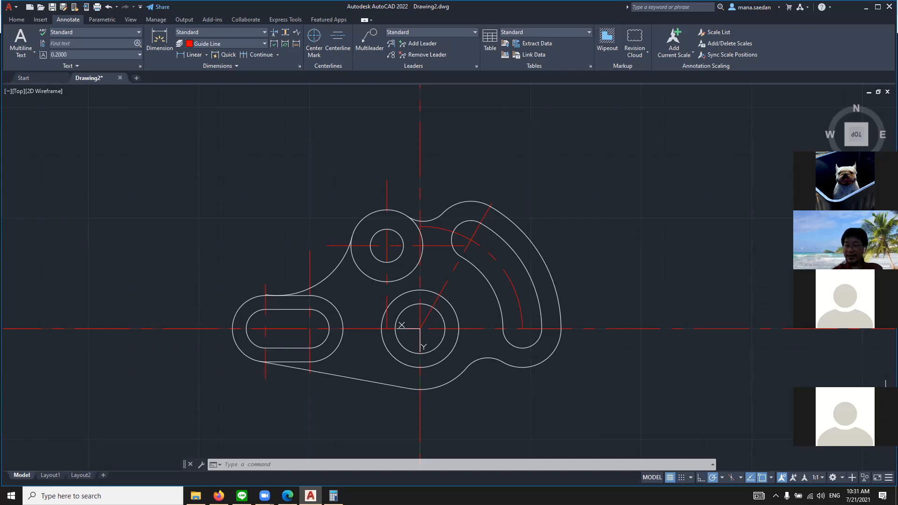
click(885, 403)
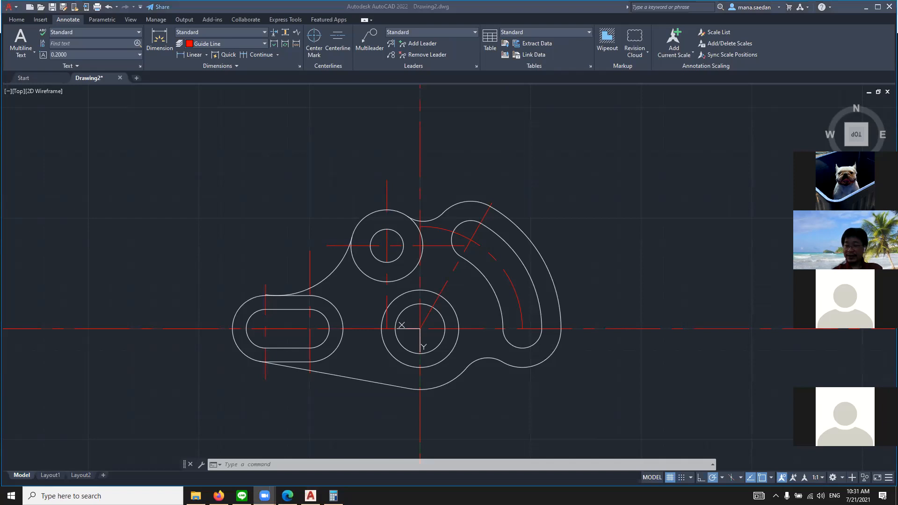